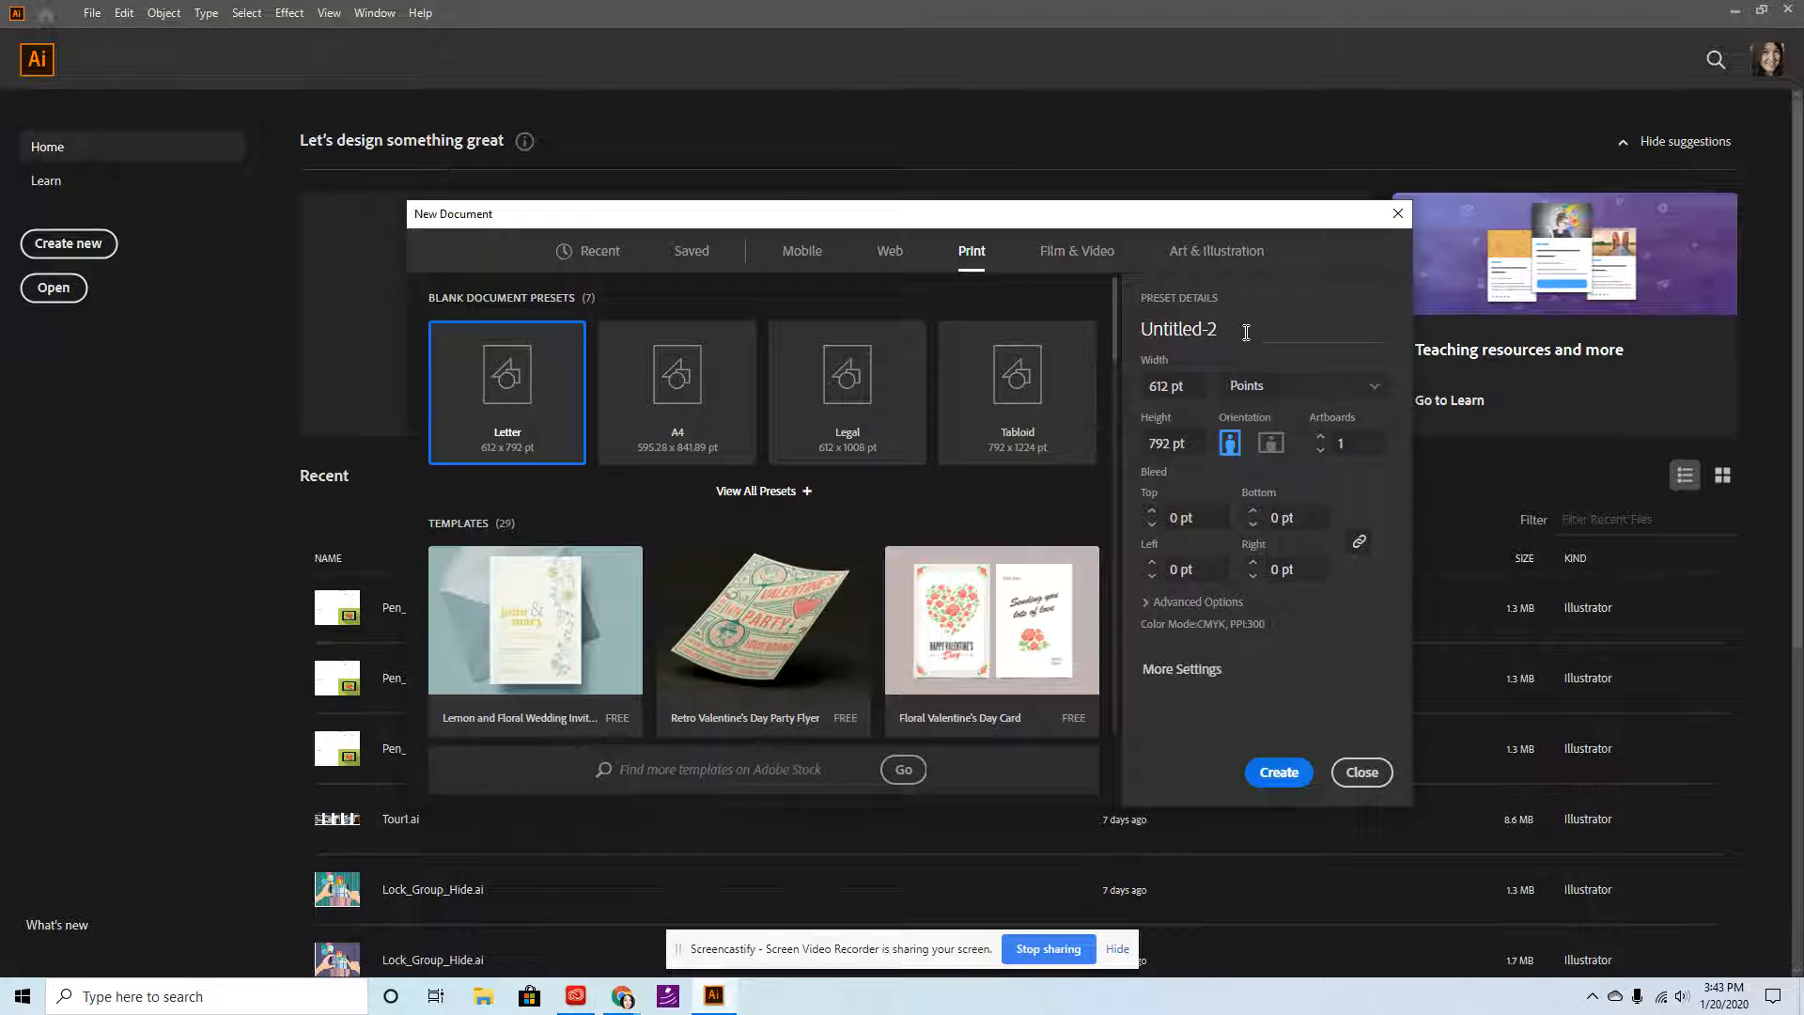
Name the new document with the surname followed by "Shapes".
{"action": "left_click", "coordinate": [1252, 331]}
{"action": "type", "text": "Abraham"}
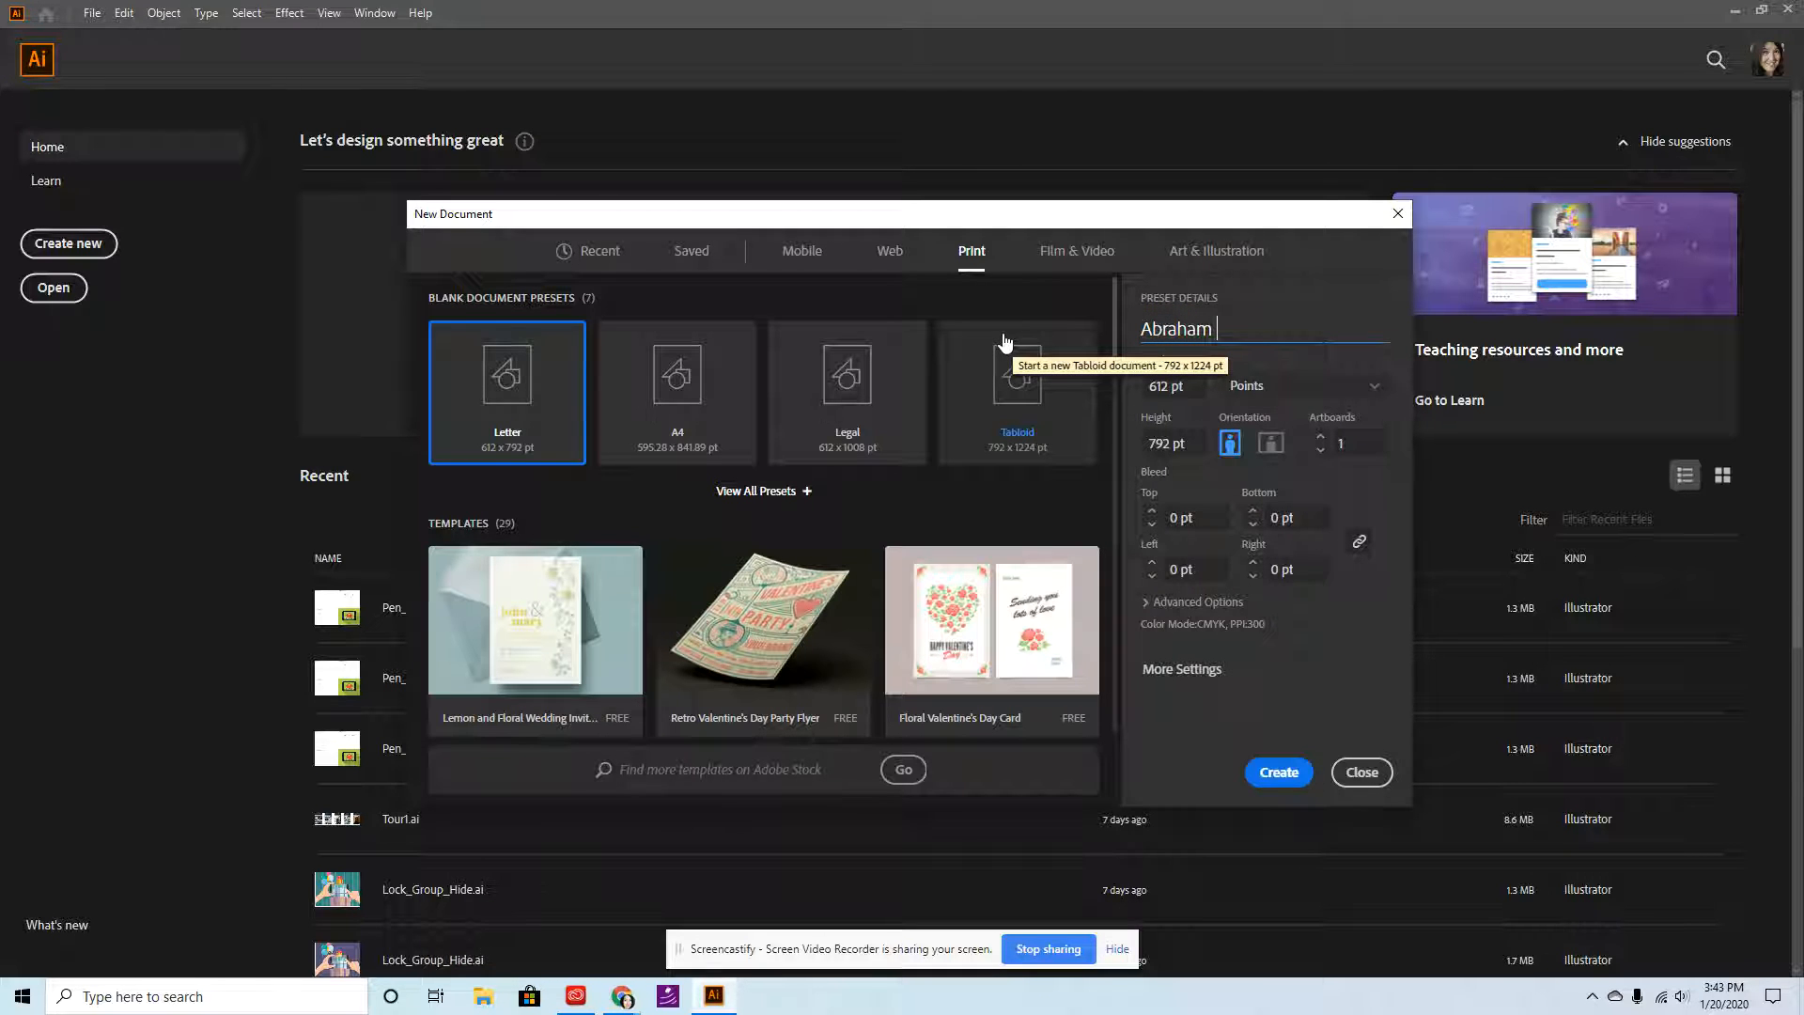
{"action": "type", "text": " Shapes"}
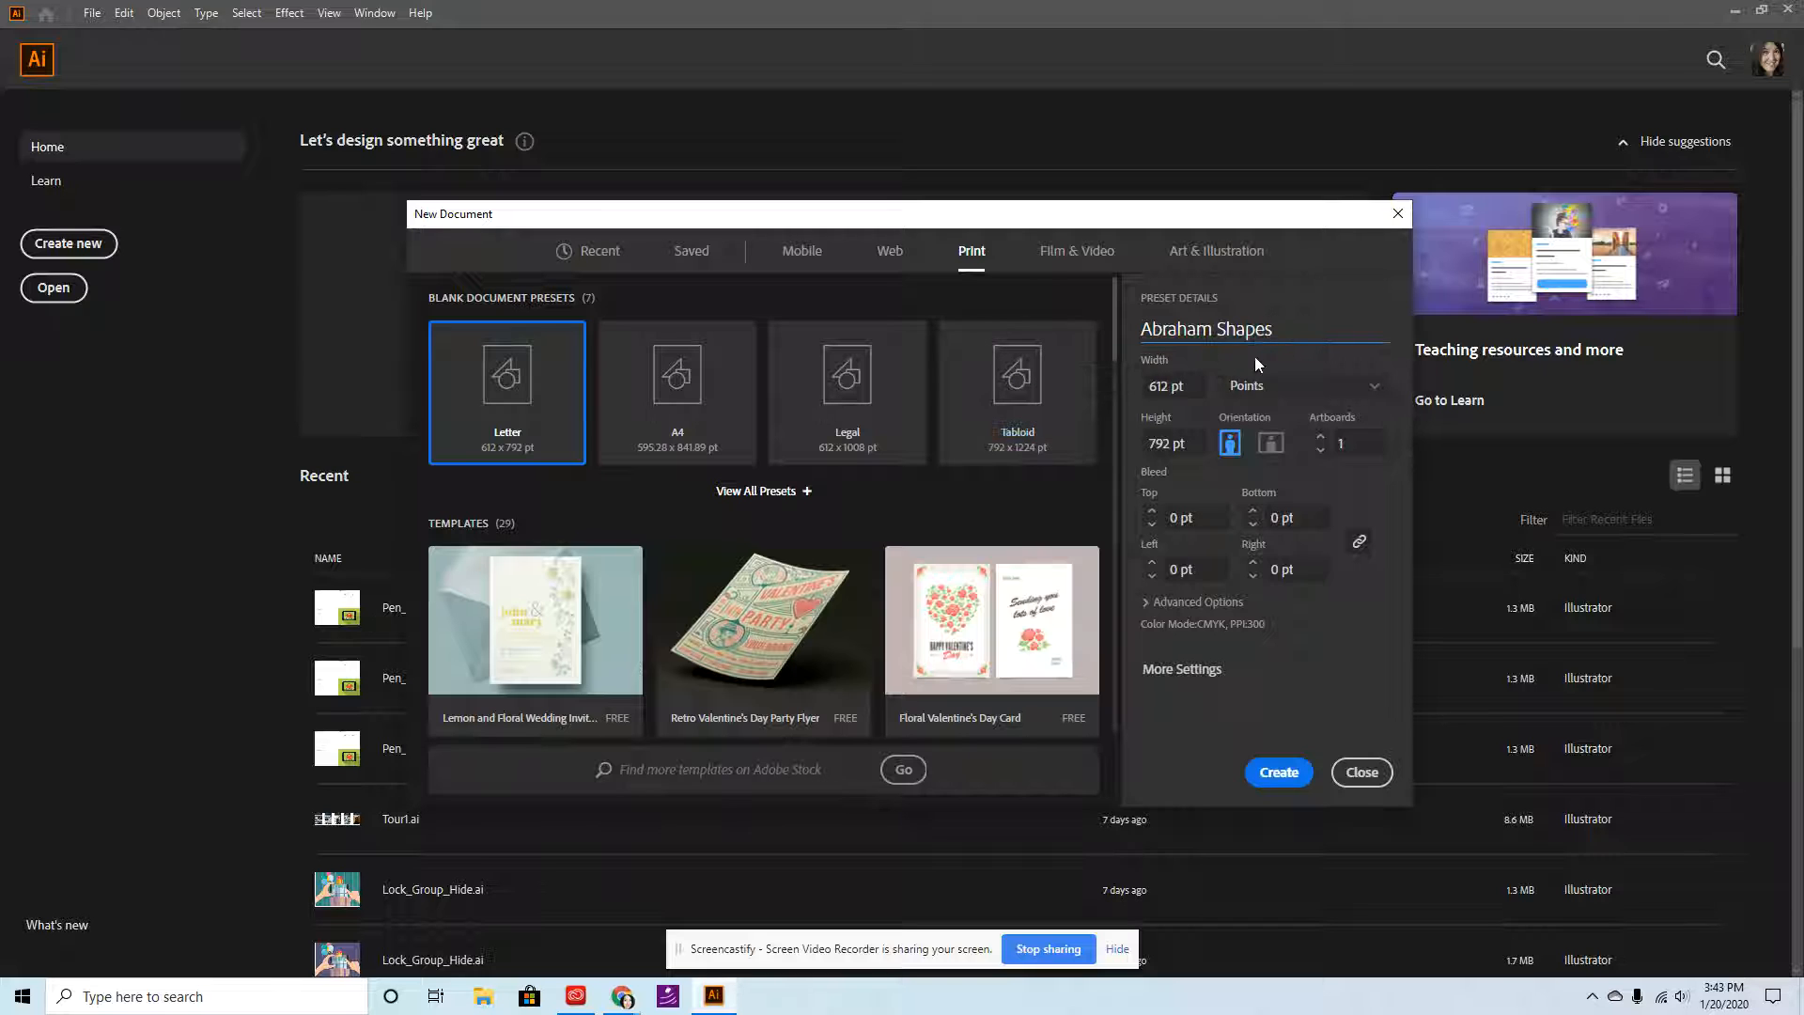
Create the Letter document with units in inches, landscape orientation and 2 artboards.
{"action": "left_click", "coordinate": [1287, 388]}
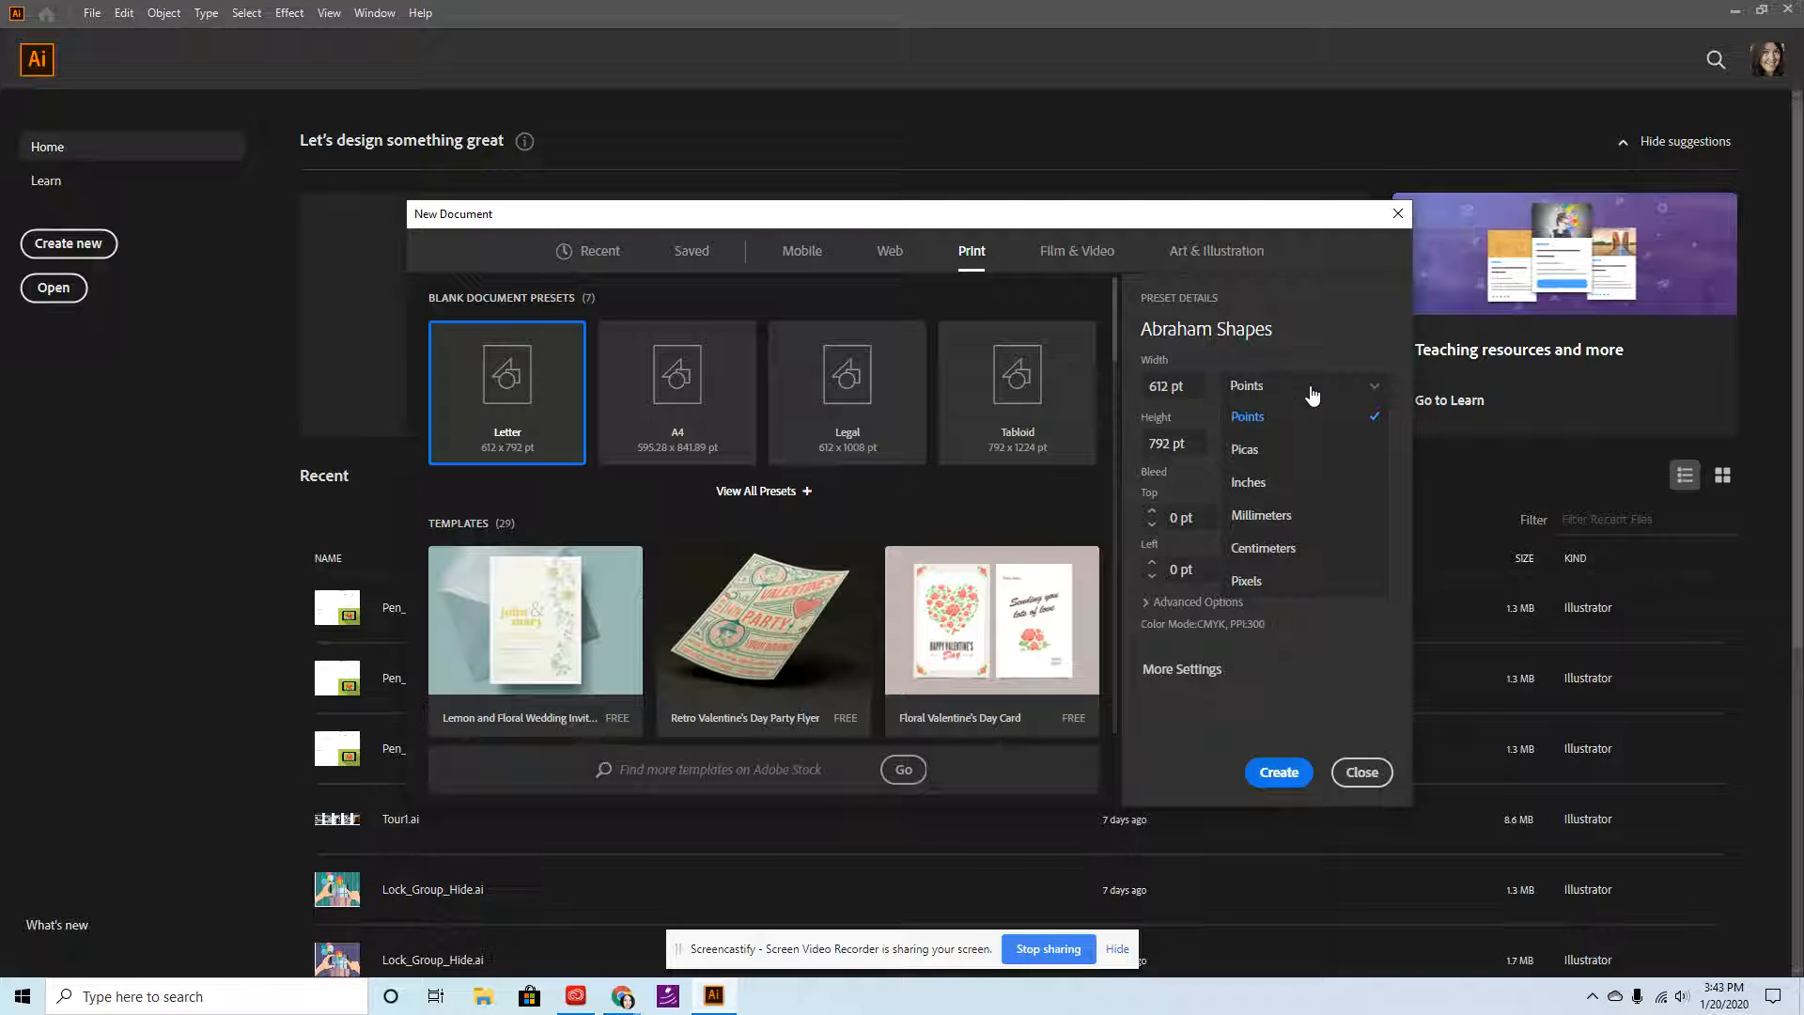
{"action": "left_click", "coordinate": [1271, 490]}
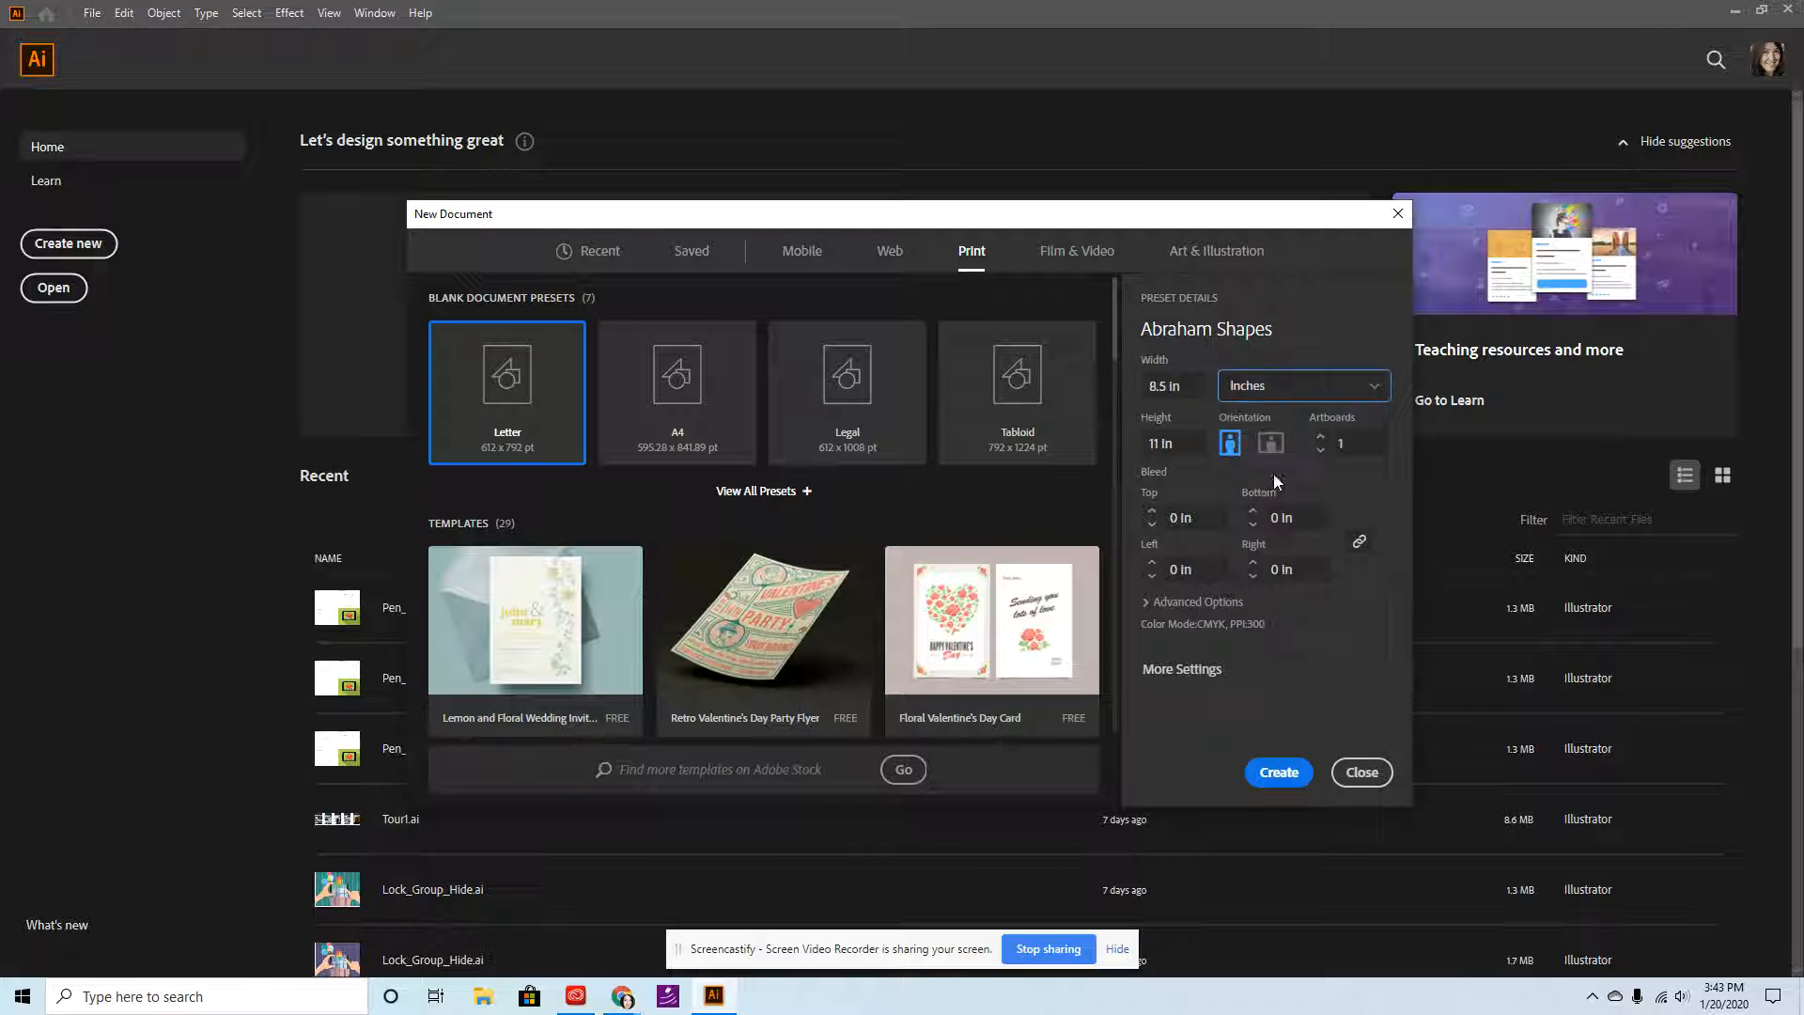
{"action": "left_click", "coordinate": [1270, 443]}
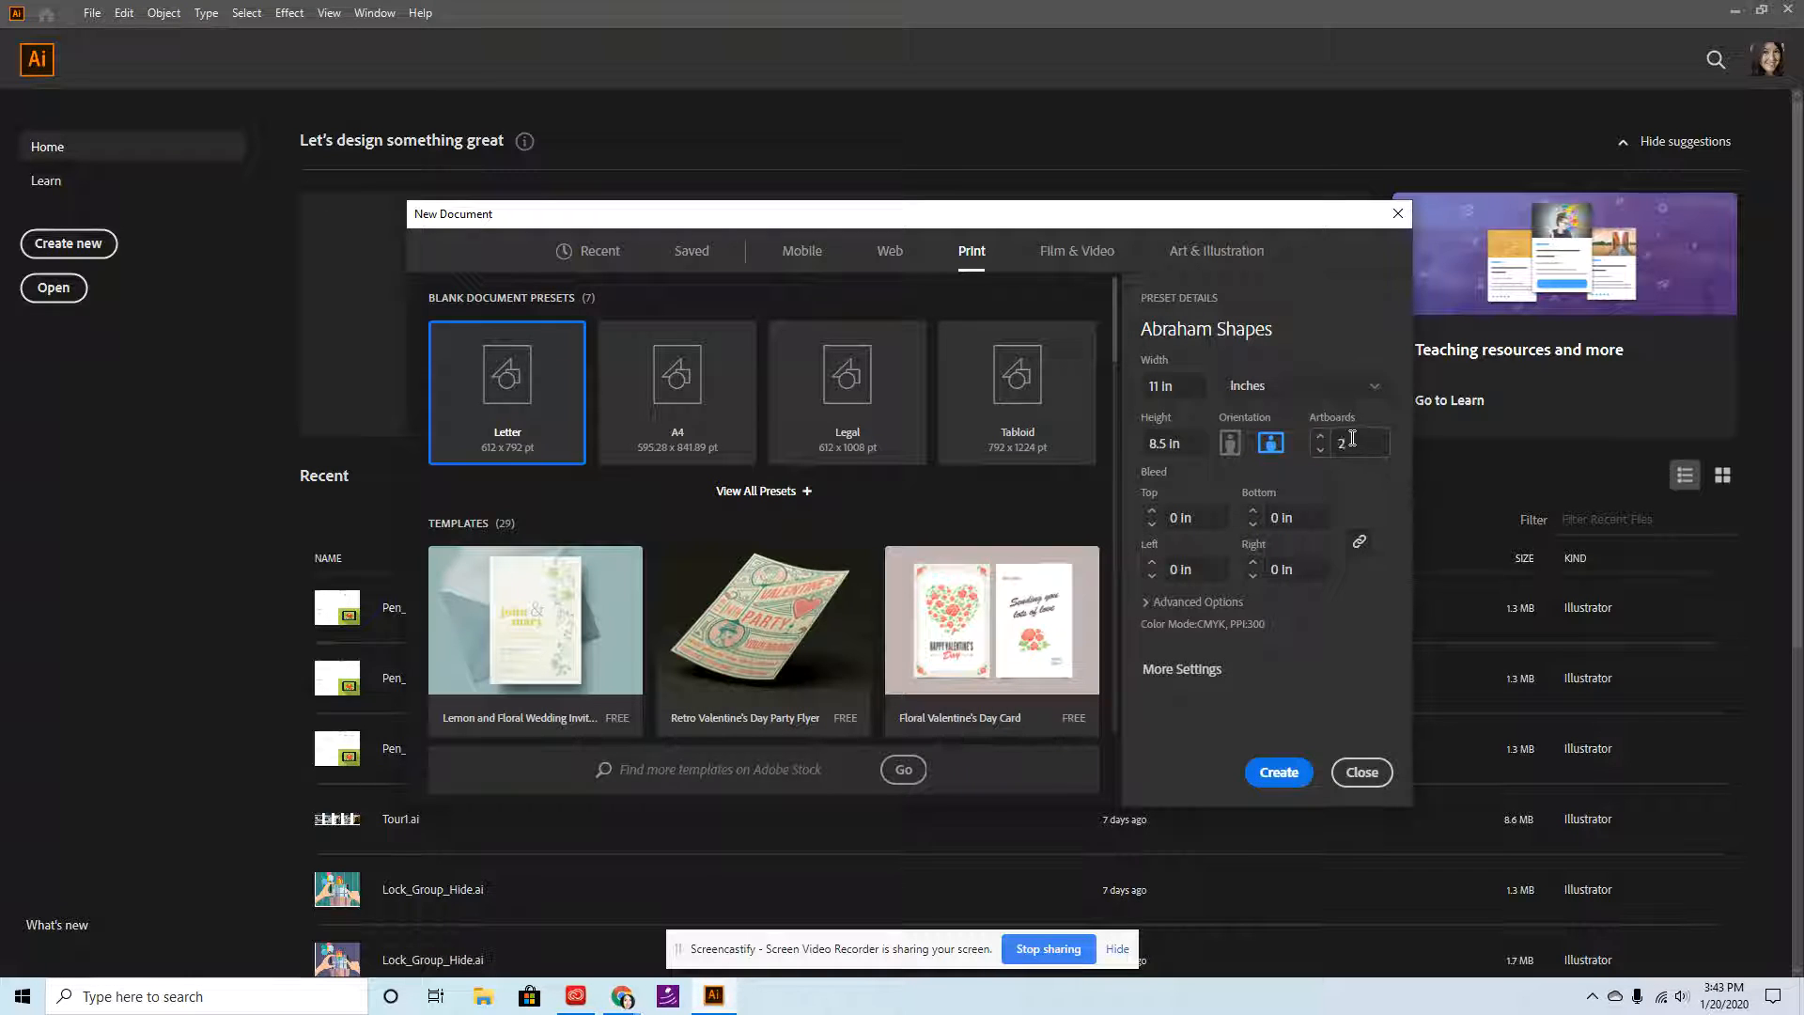
{"action": "double_click", "coordinate": [1342, 446]}
{"action": "type", "text": "2"}
{"action": "left_click", "coordinate": [1292, 775]}
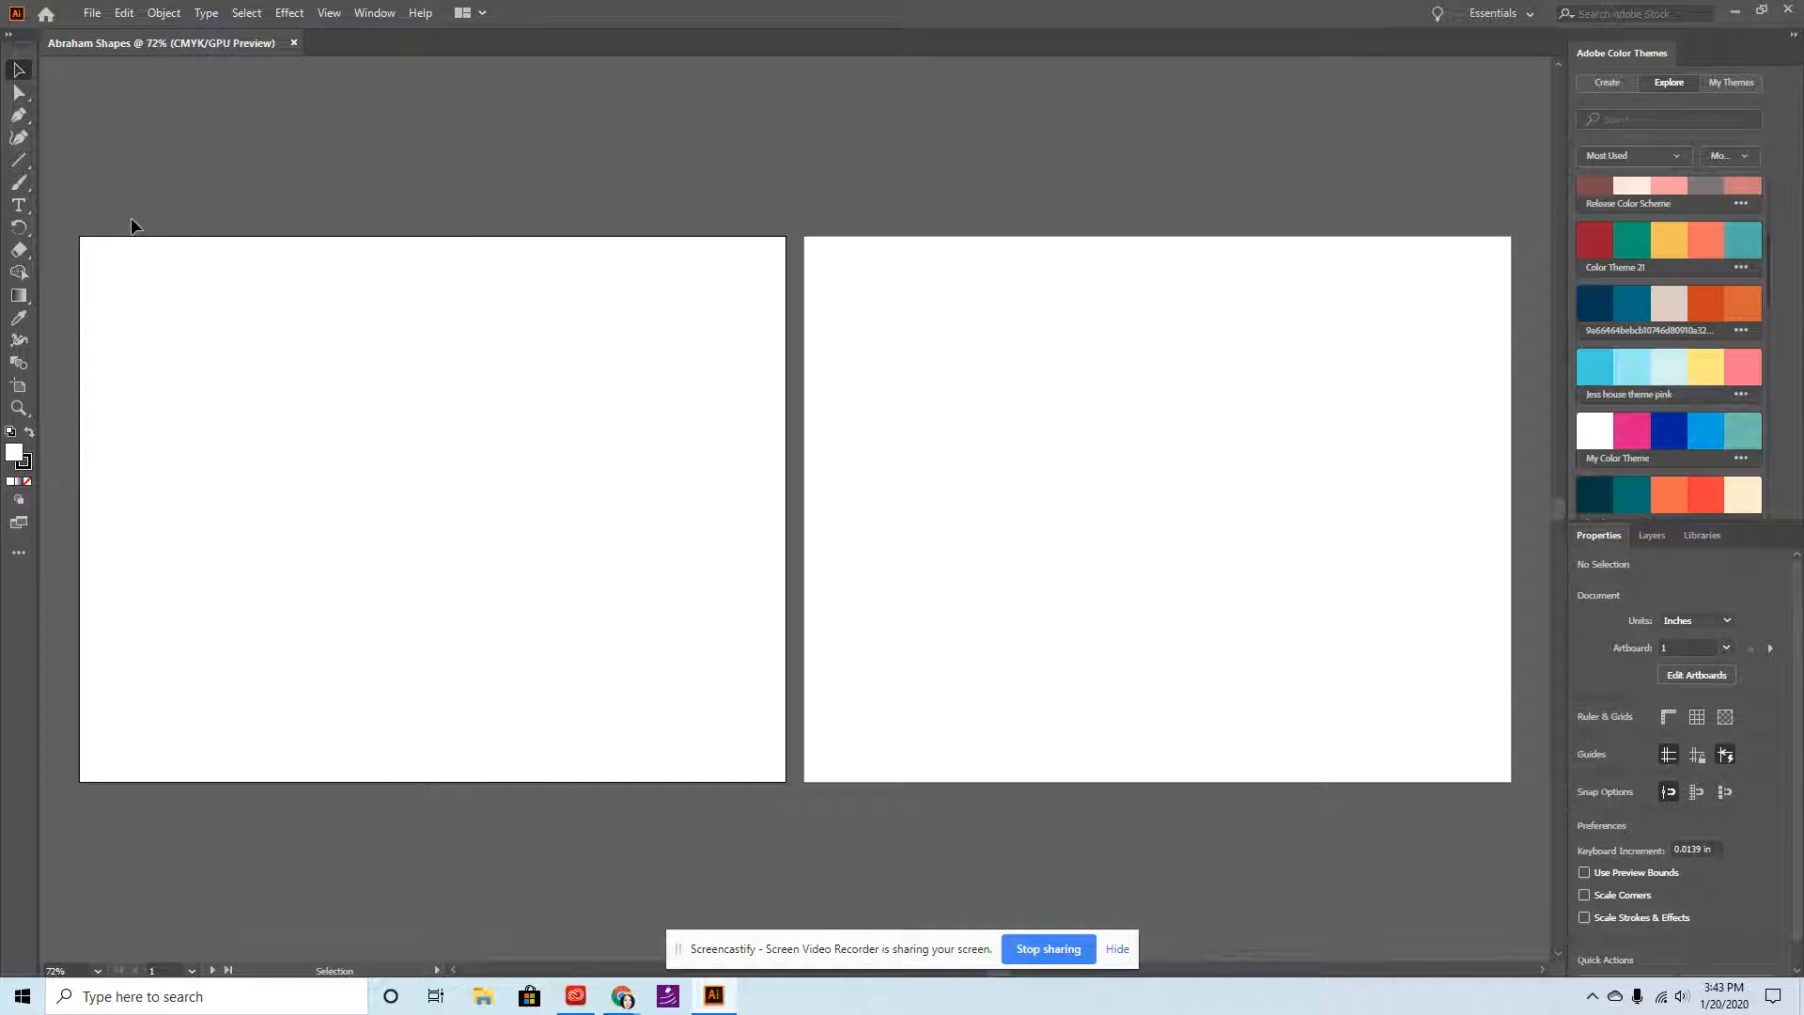
Activate the Rectangle tool and make the fill the active color.
{"action": "left_click", "coordinate": [21, 160]}
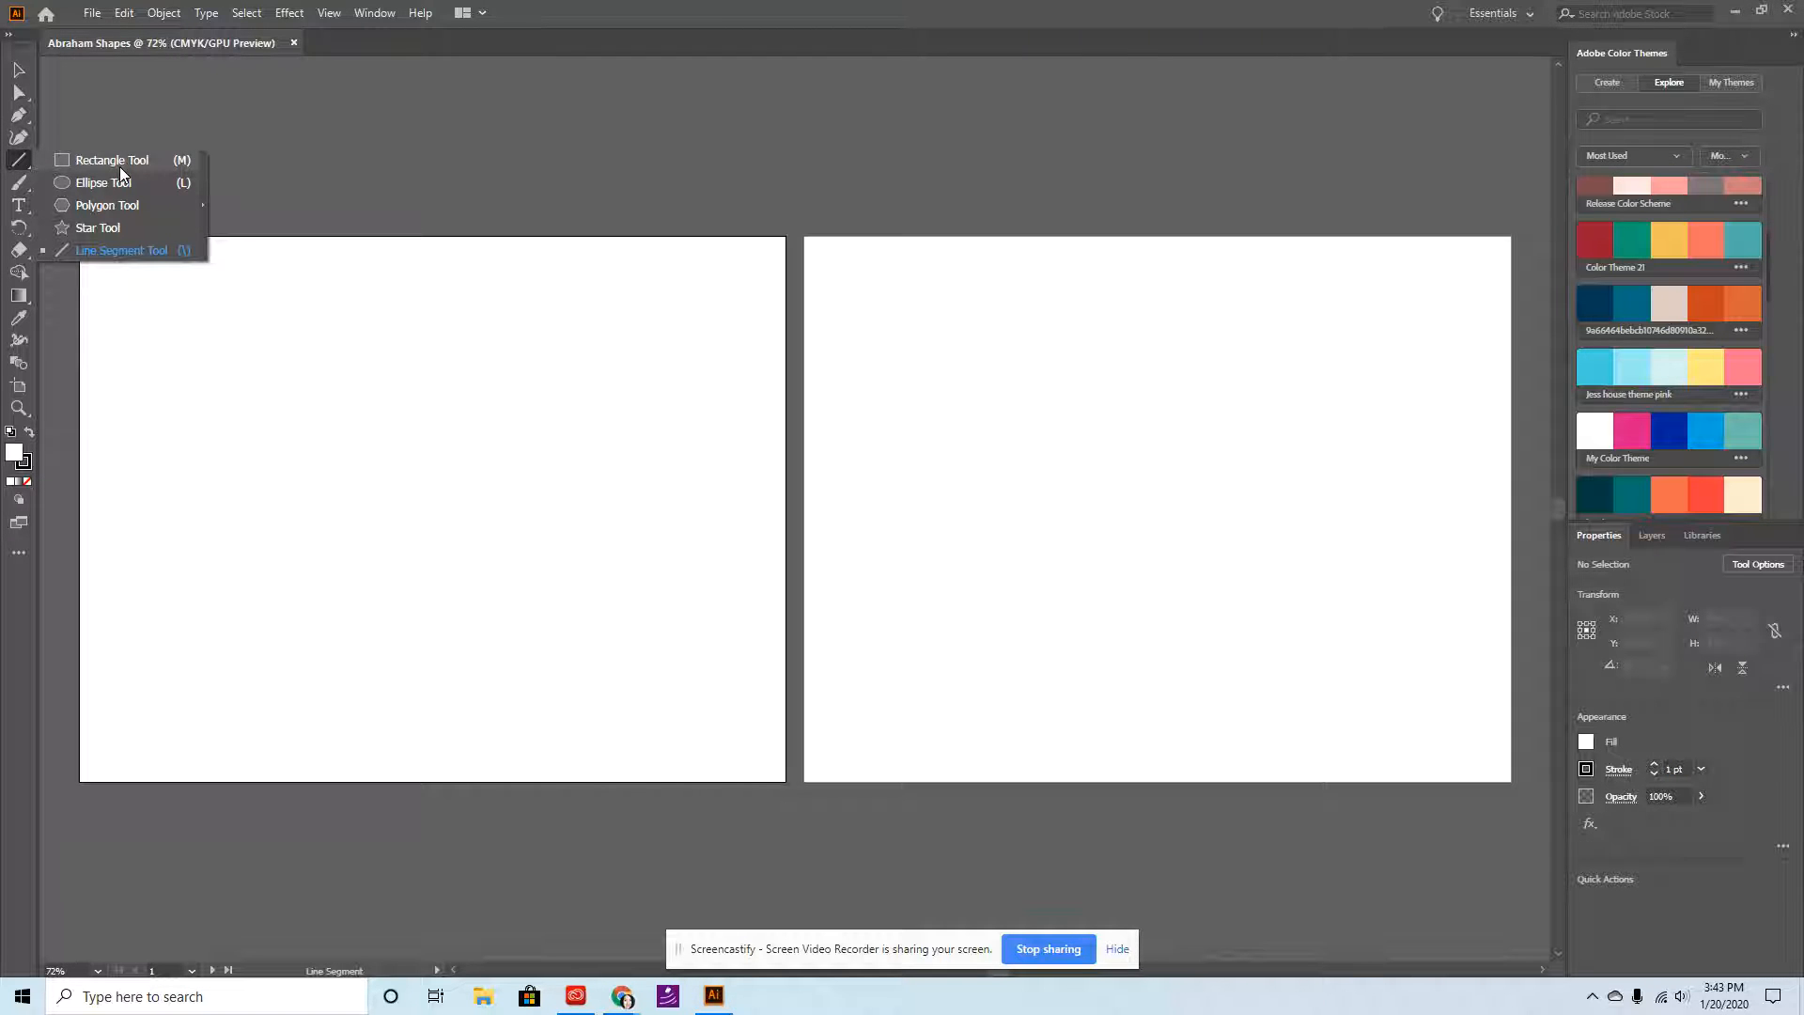
{"action": "left_click", "coordinate": [94, 164]}
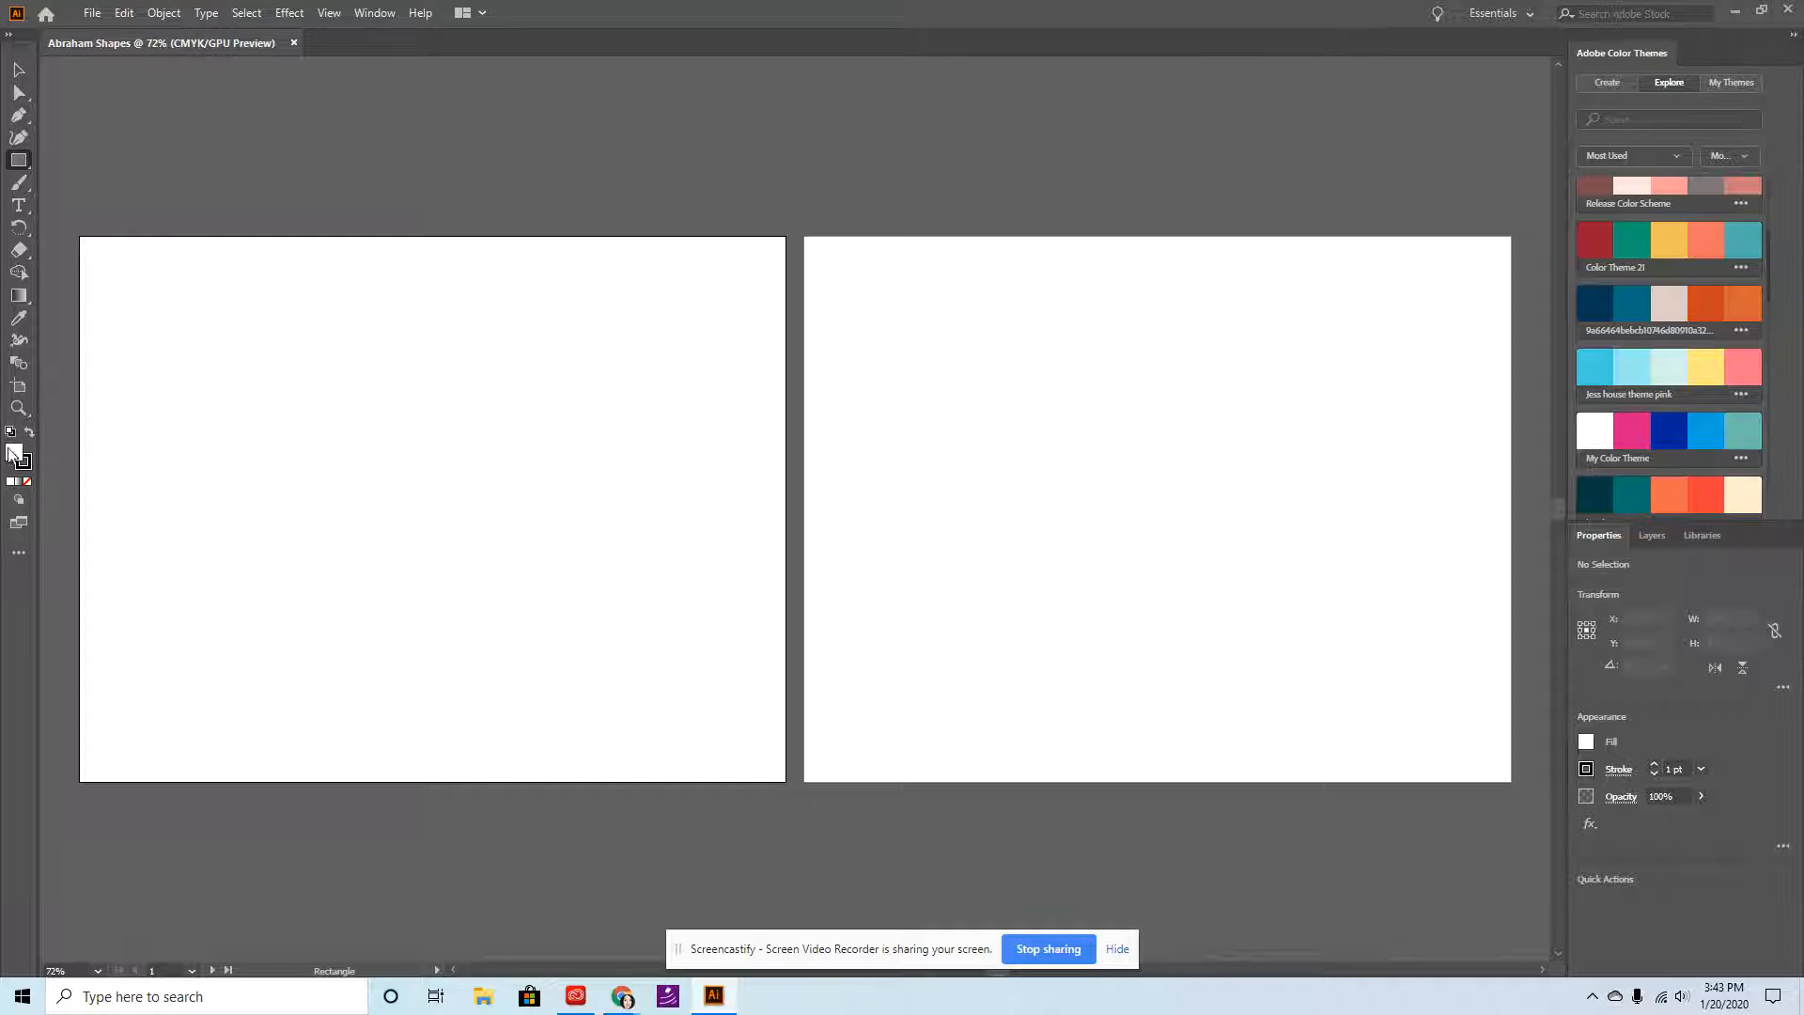
{"action": "left_click", "coordinate": [16, 454]}
Examine the Most Used palettes among the Adobe Color Themes for a suitable fill color.
{"action": "left_click", "coordinate": [375, 13]}
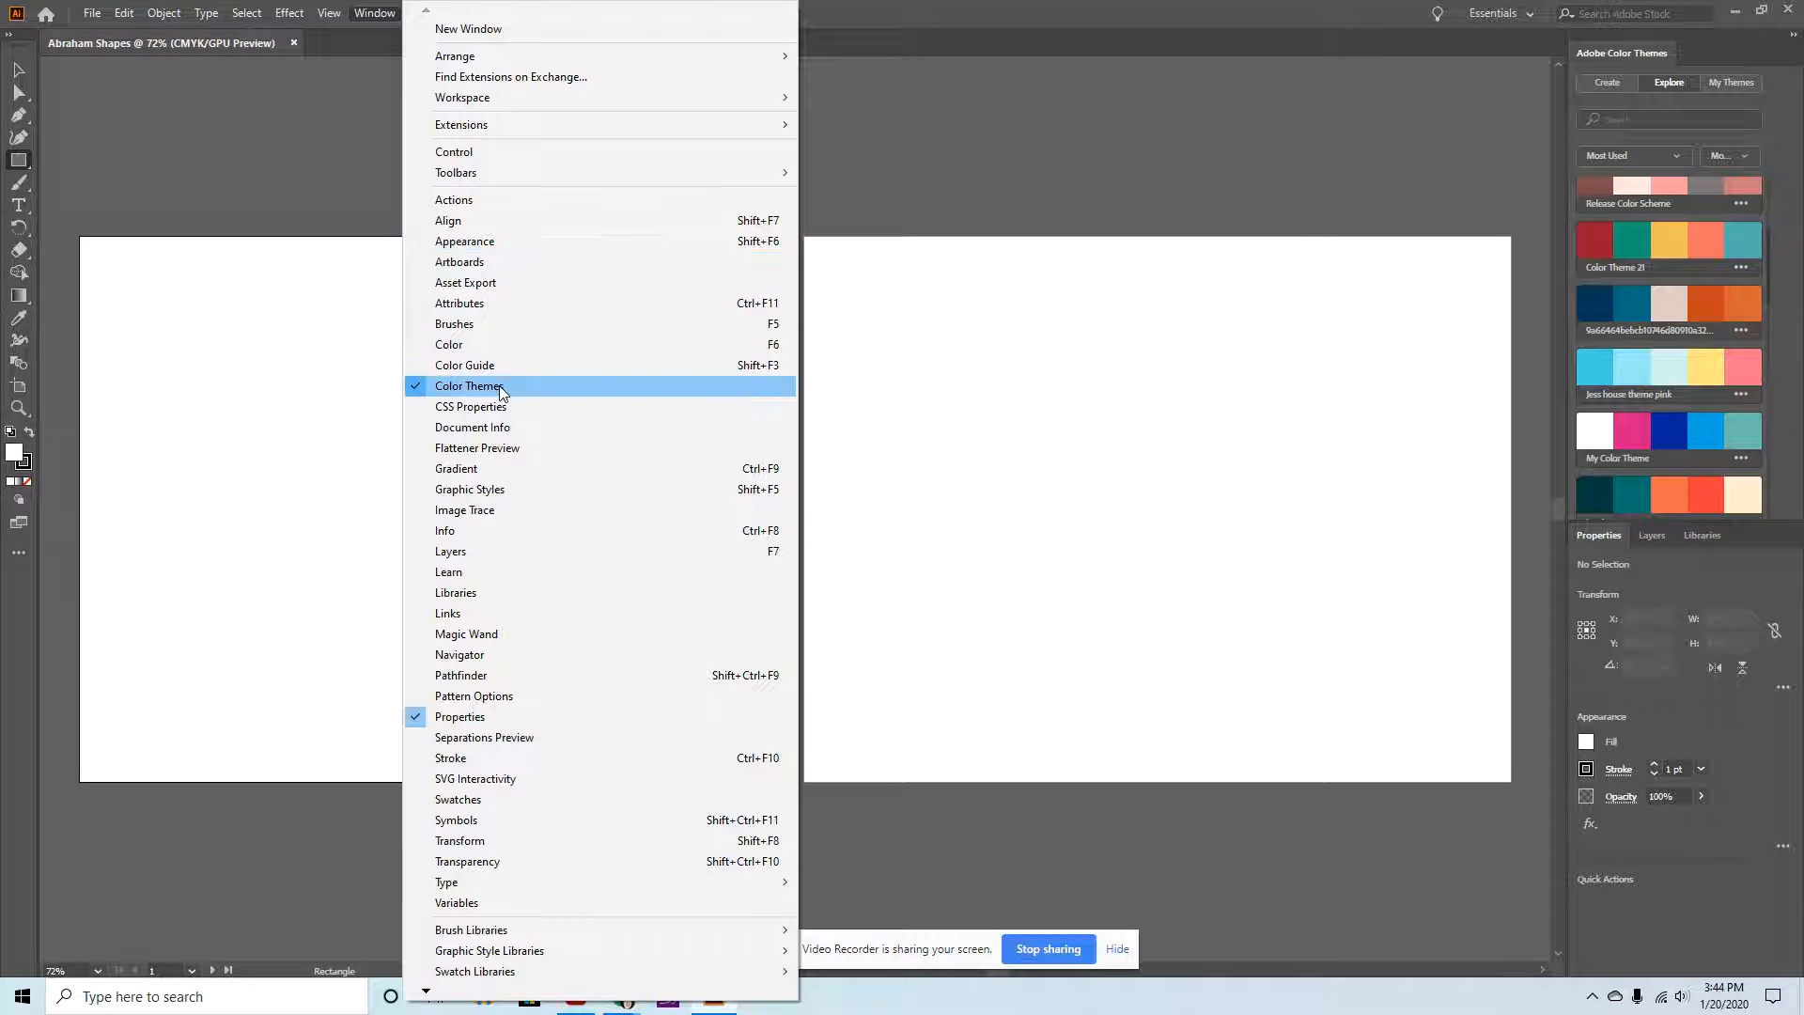
{"action": "left_click", "coordinate": [1769, 260]}
{"action": "scroll", "coordinate": [1774, 212], "scroll_direction": "up", "scroll_amount": 3}
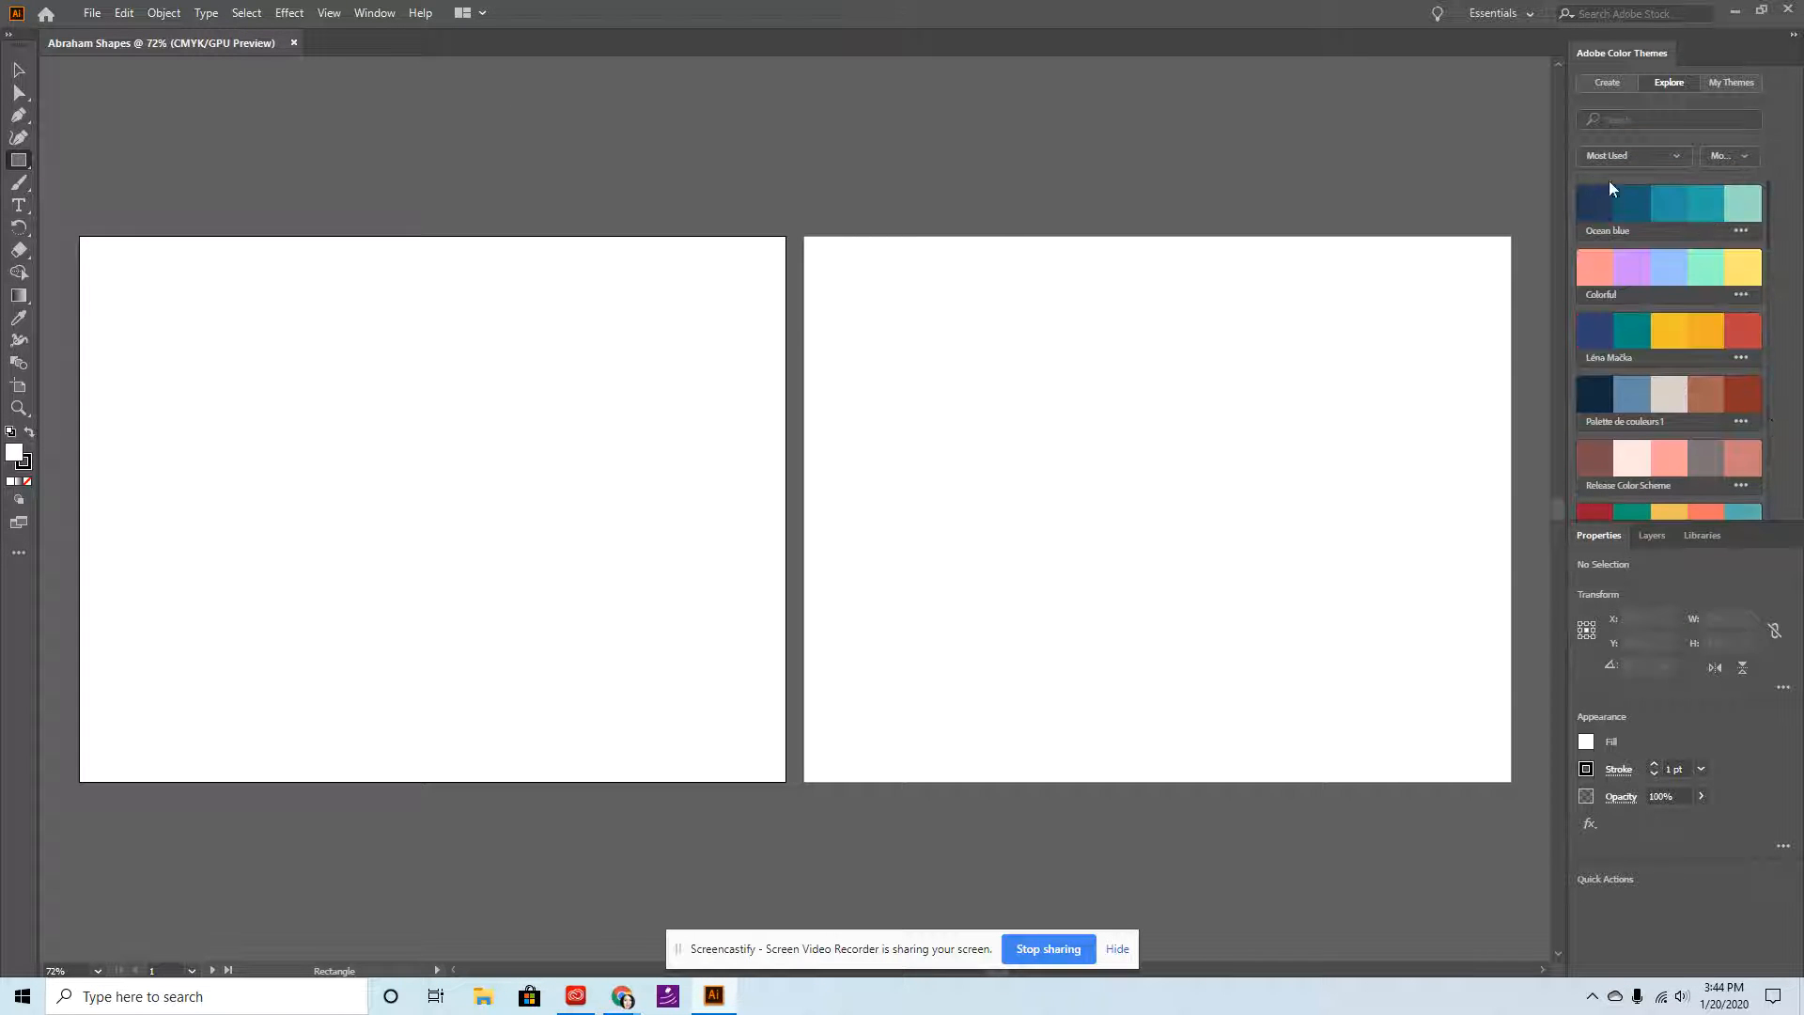
{"action": "scroll", "coordinate": [1723, 375], "scroll_direction": "down", "scroll_amount": 5}
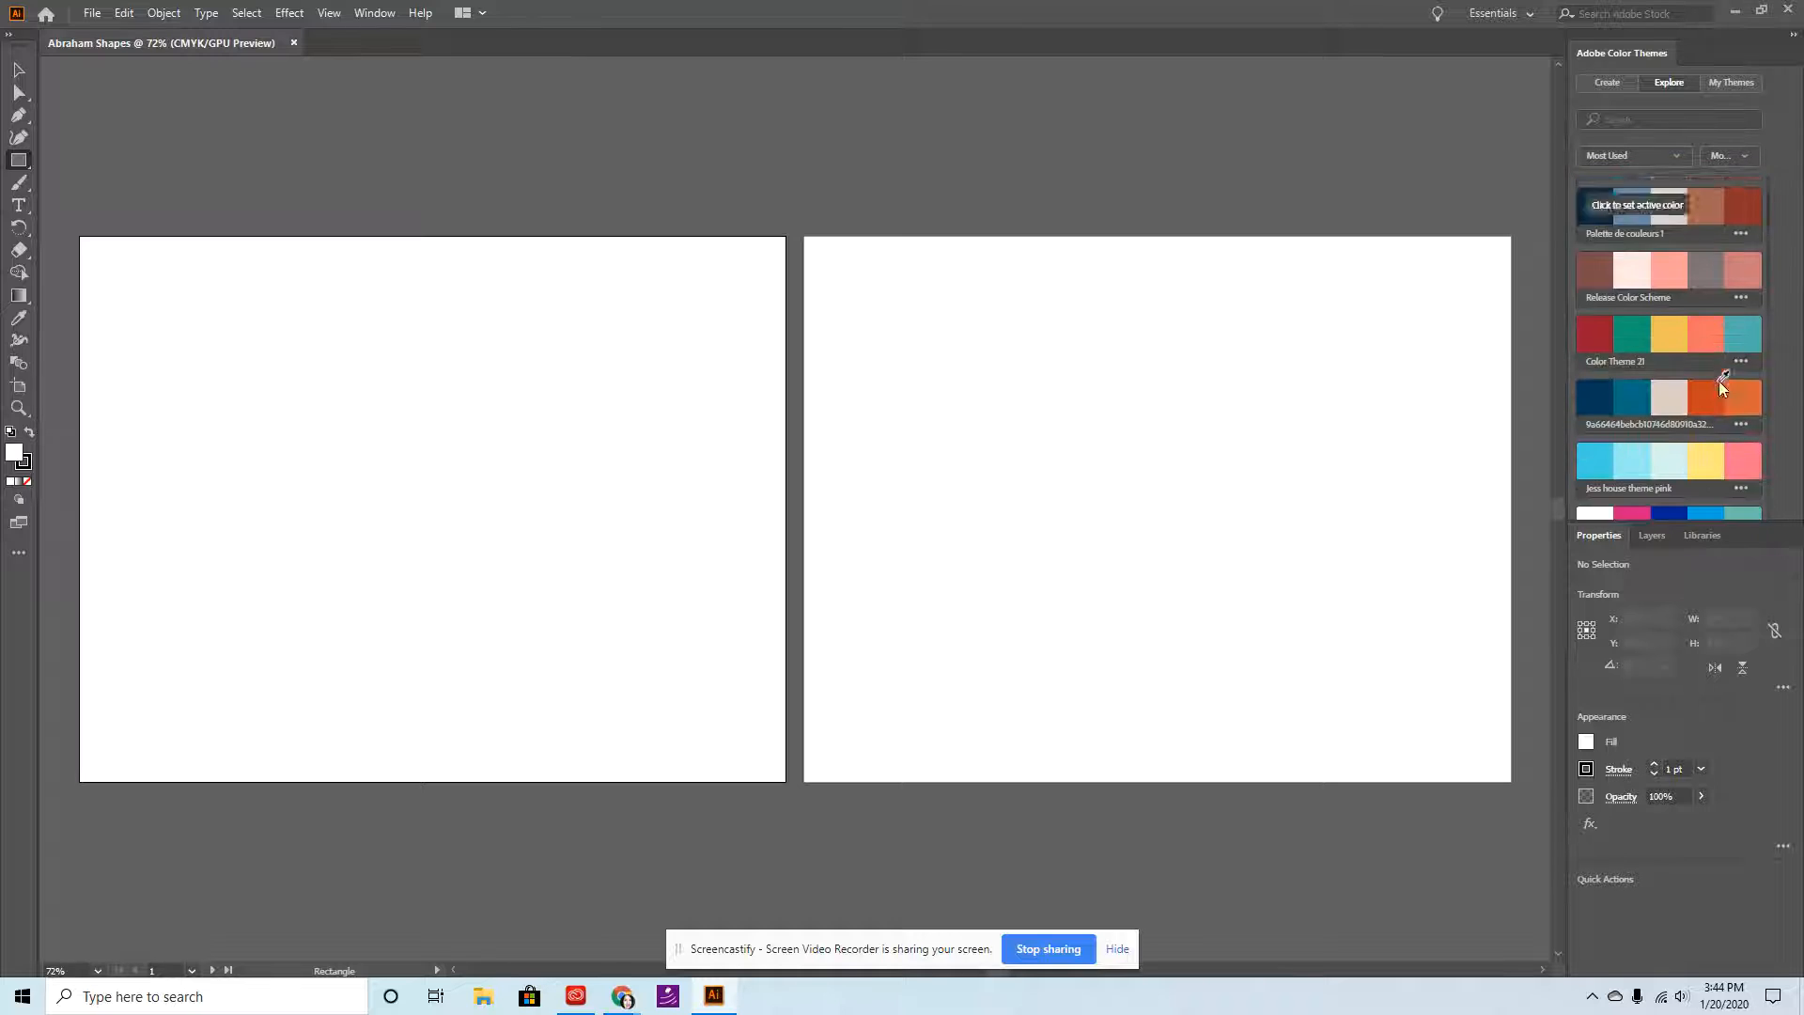
{"action": "scroll", "coordinate": [1723, 376], "scroll_direction": "down", "scroll_amount": 2}
{"action": "scroll", "coordinate": [1675, 177], "scroll_direction": "up", "scroll_amount": 8}
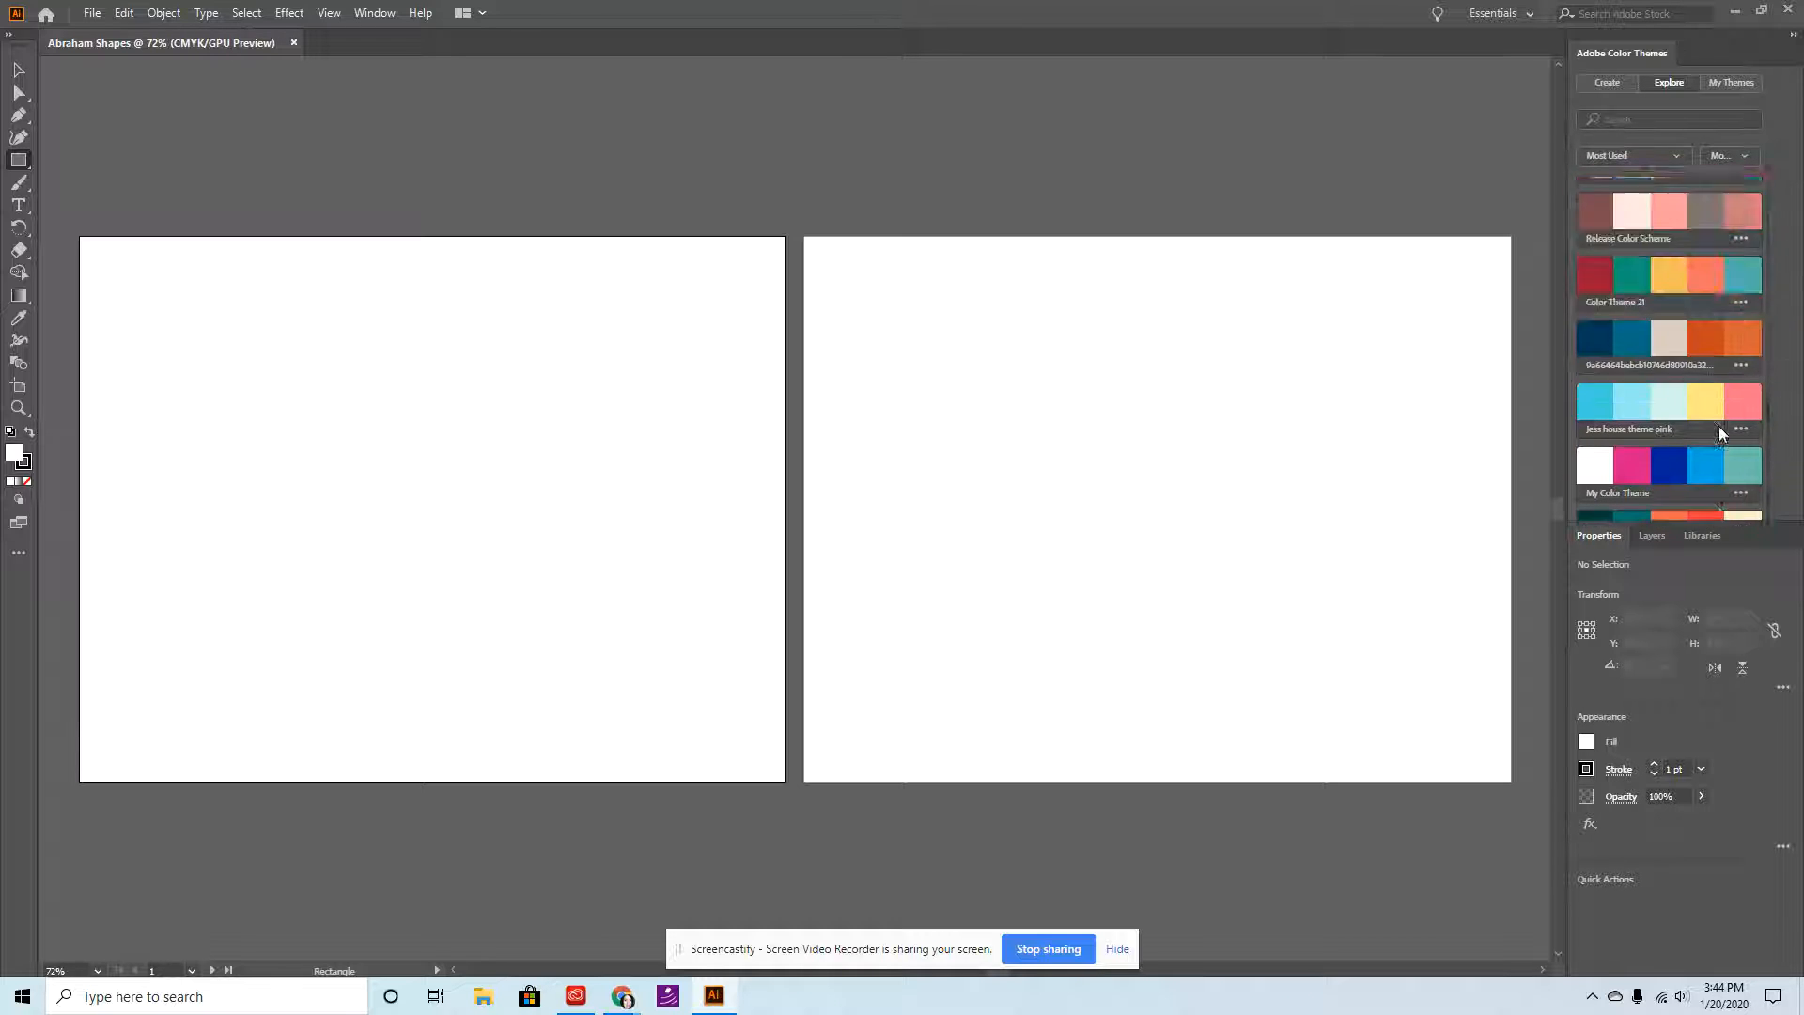
{"action": "left_click", "coordinate": [1651, 156]}
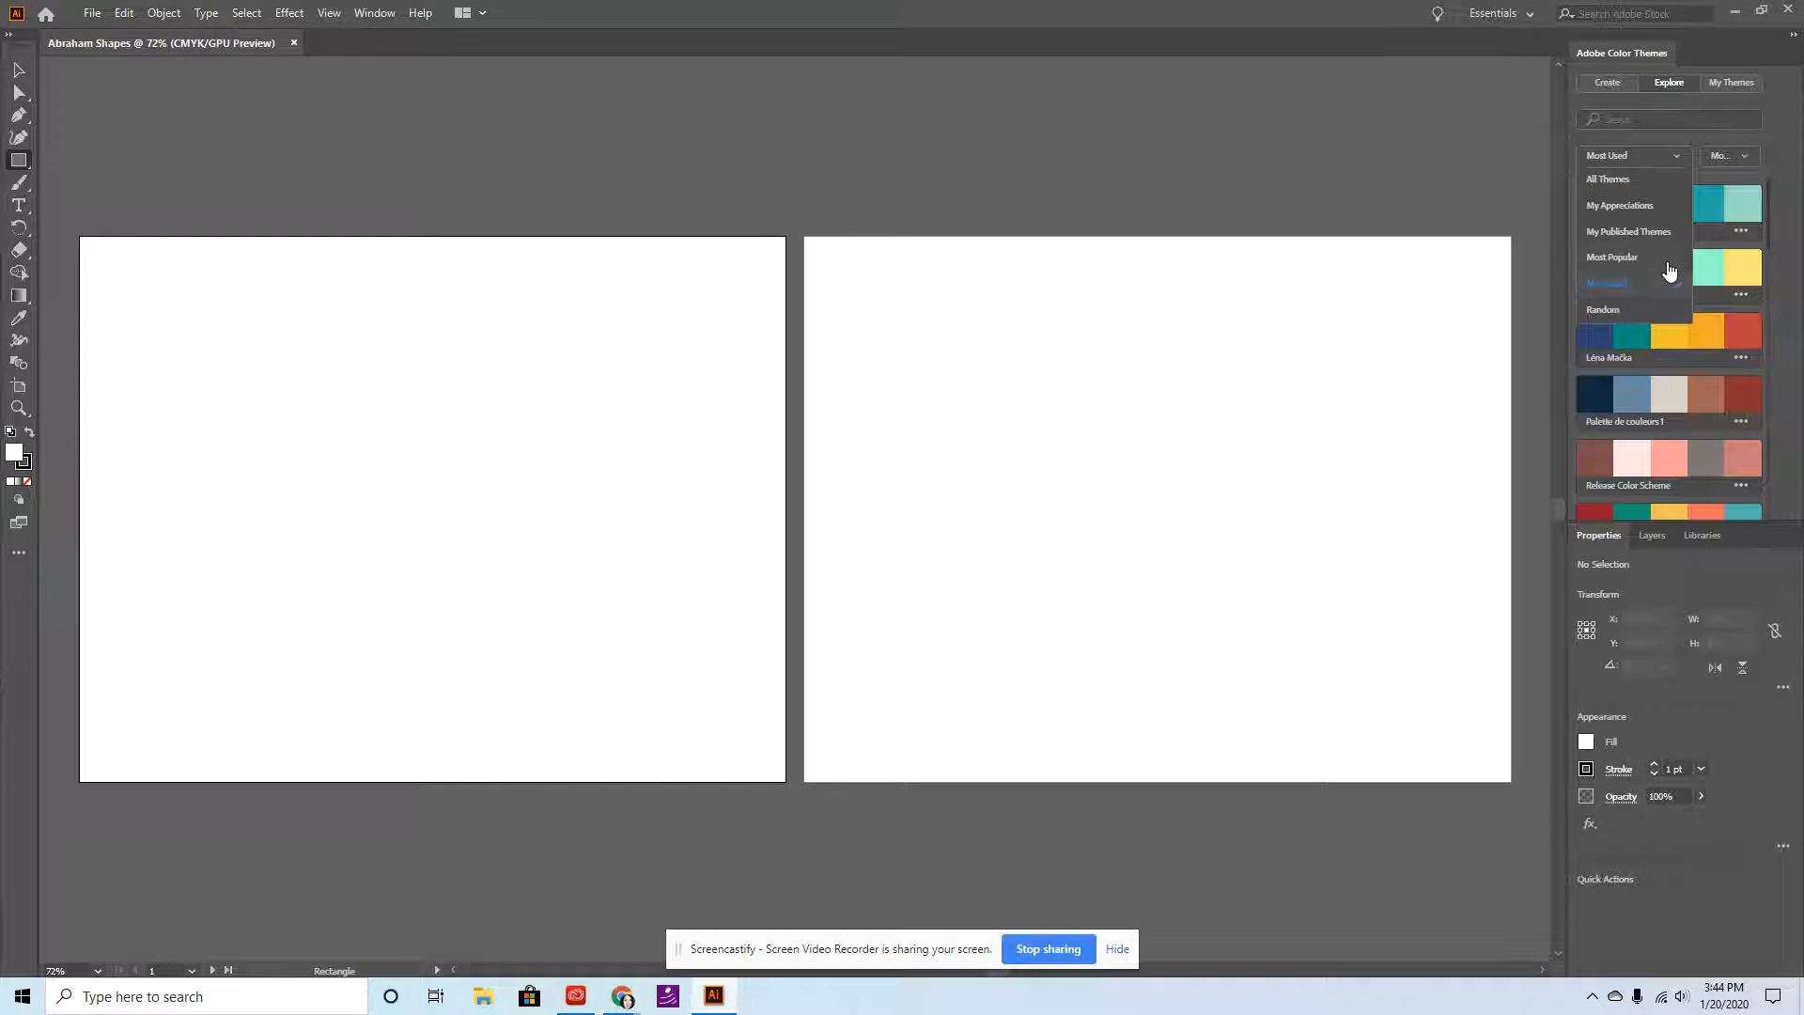
{"action": "left_click", "coordinate": [1635, 287]}
{"action": "scroll", "coordinate": [1712, 187], "scroll_direction": "down", "scroll_amount": 3}
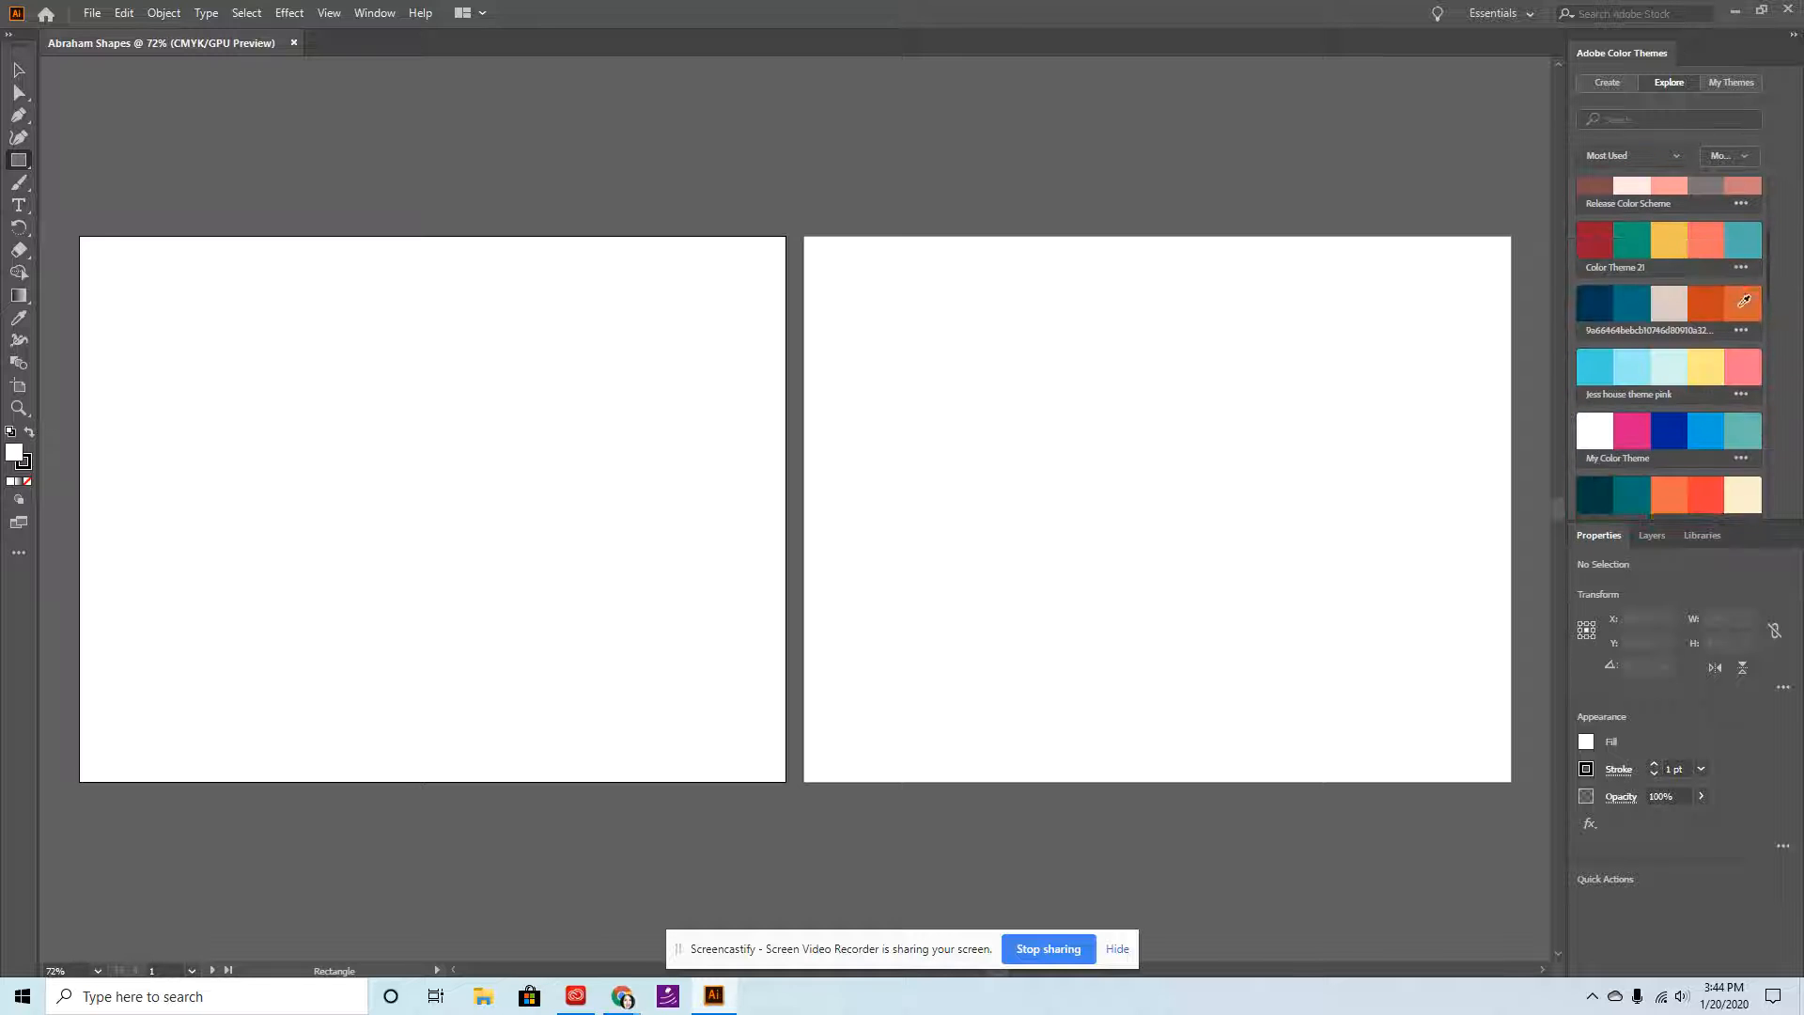
{"action": "scroll", "coordinate": [1708, 443], "scroll_direction": "down", "scroll_amount": 2}
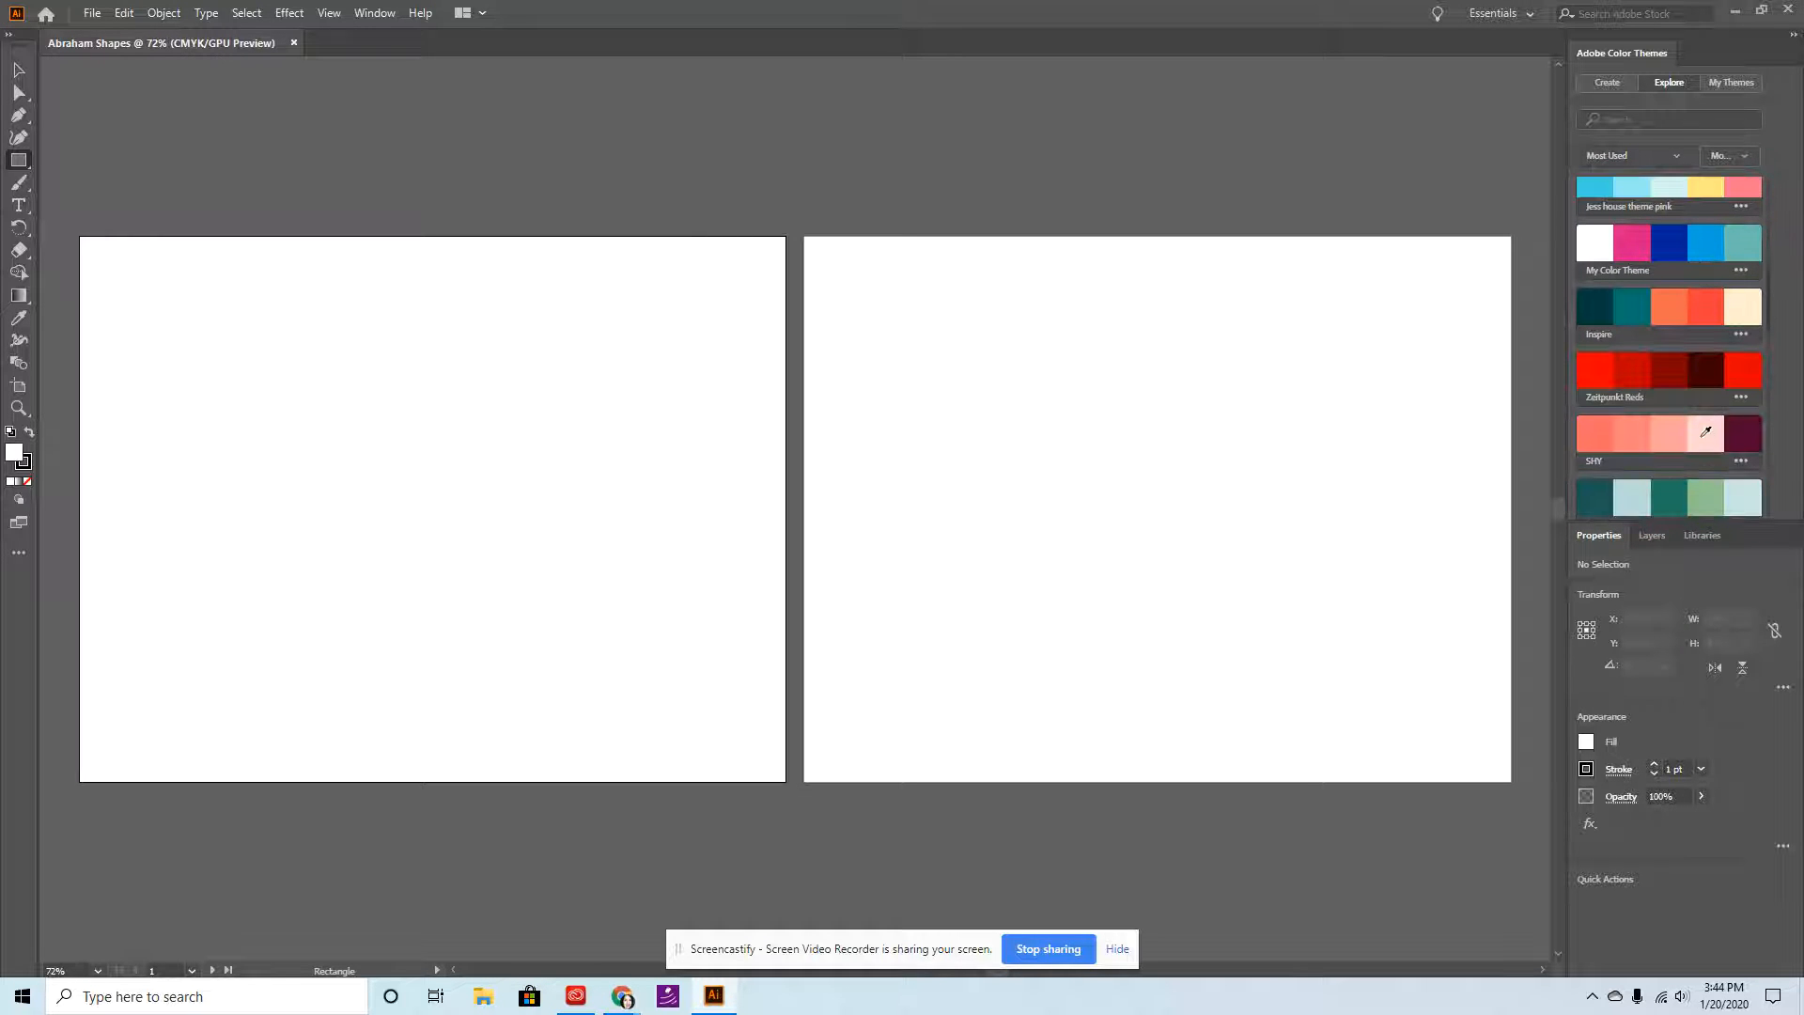
{"action": "scroll", "coordinate": [1719, 437], "scroll_direction": "up", "scroll_amount": 1}
{"action": "scroll", "coordinate": [1735, 398], "scroll_direction": "up", "scroll_amount": 1}
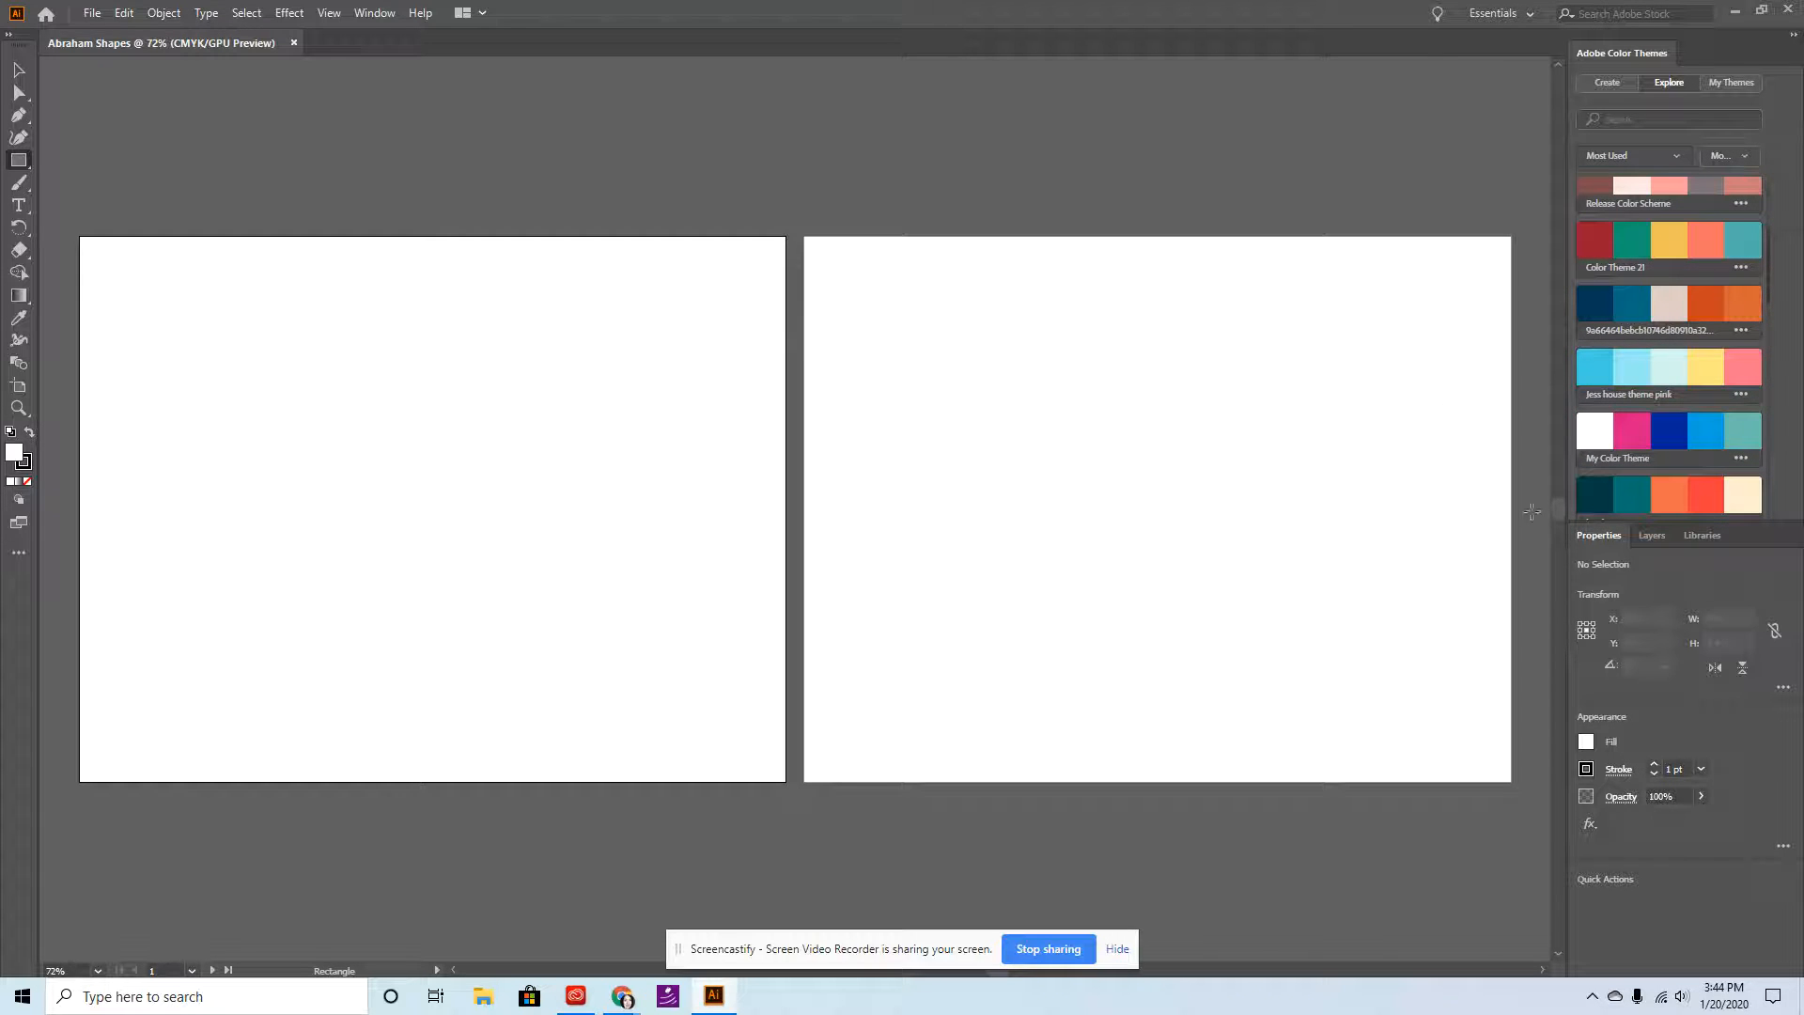
Set the fill to the teal of the Inspire color theme and the stroke to none.
{"action": "scroll", "coordinate": [1600, 411], "scroll_direction": "down", "scroll_amount": 1}
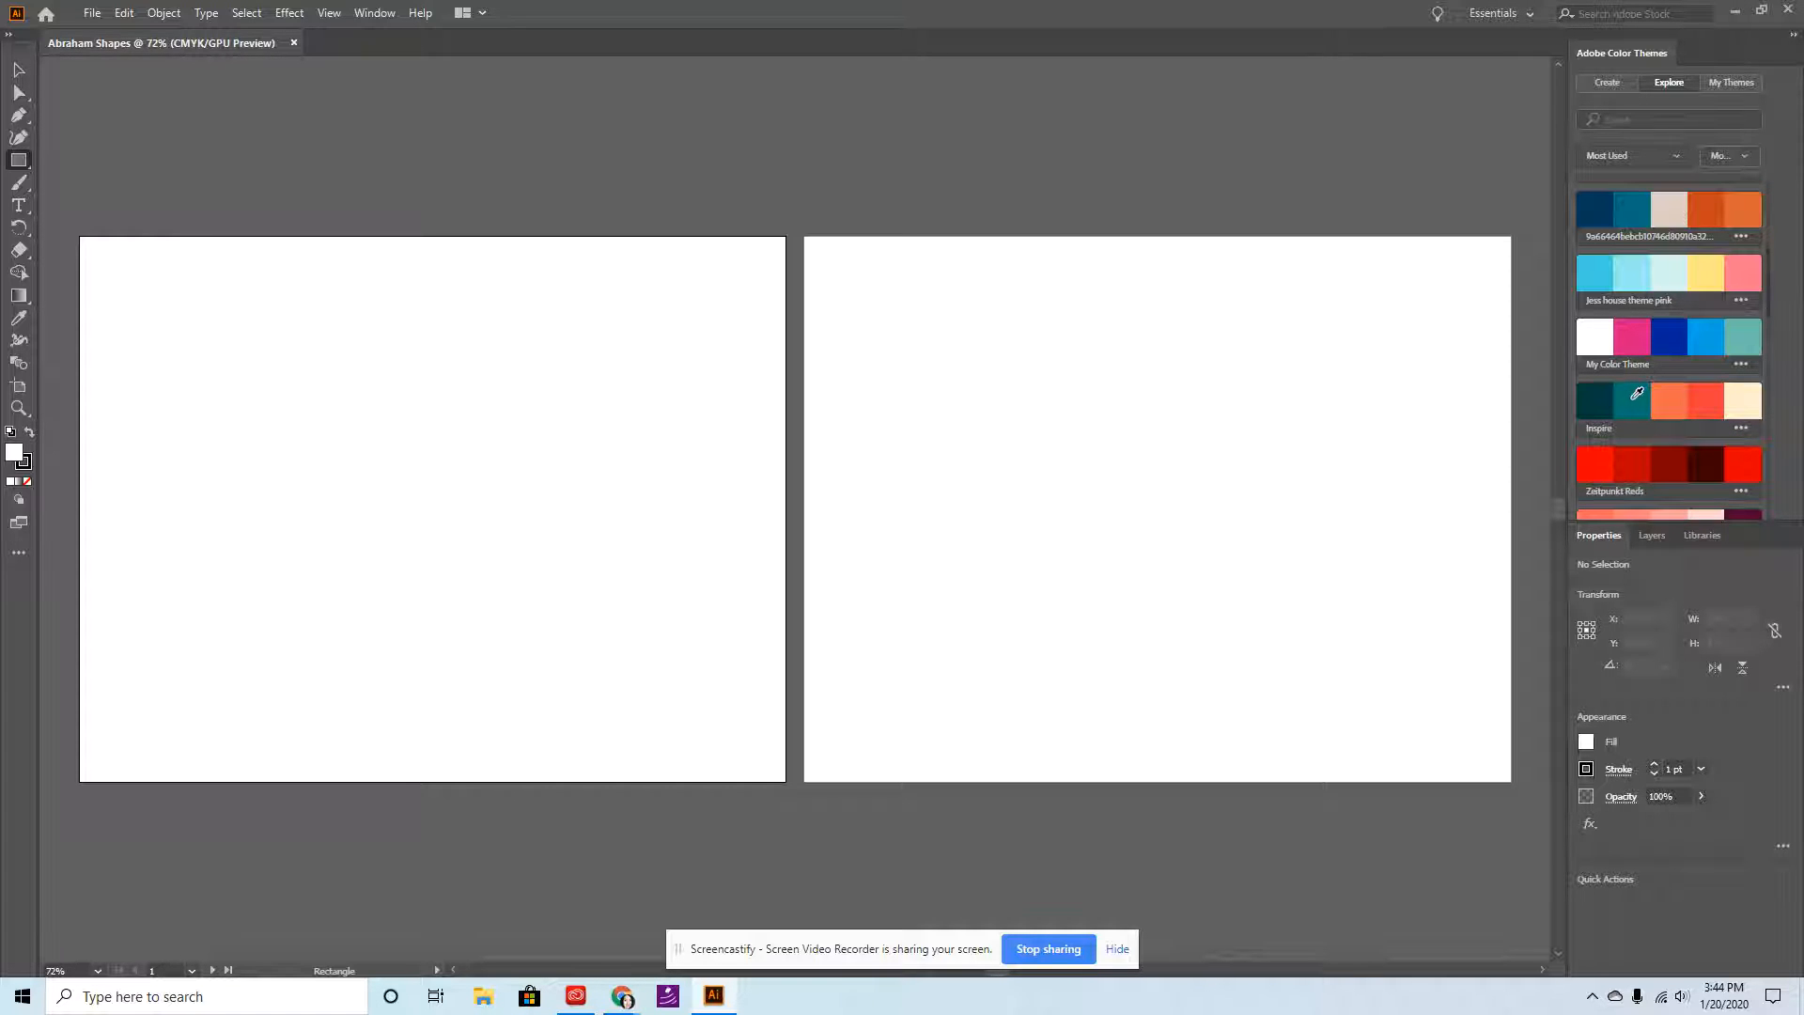
{"action": "left_click", "coordinate": [1634, 396]}
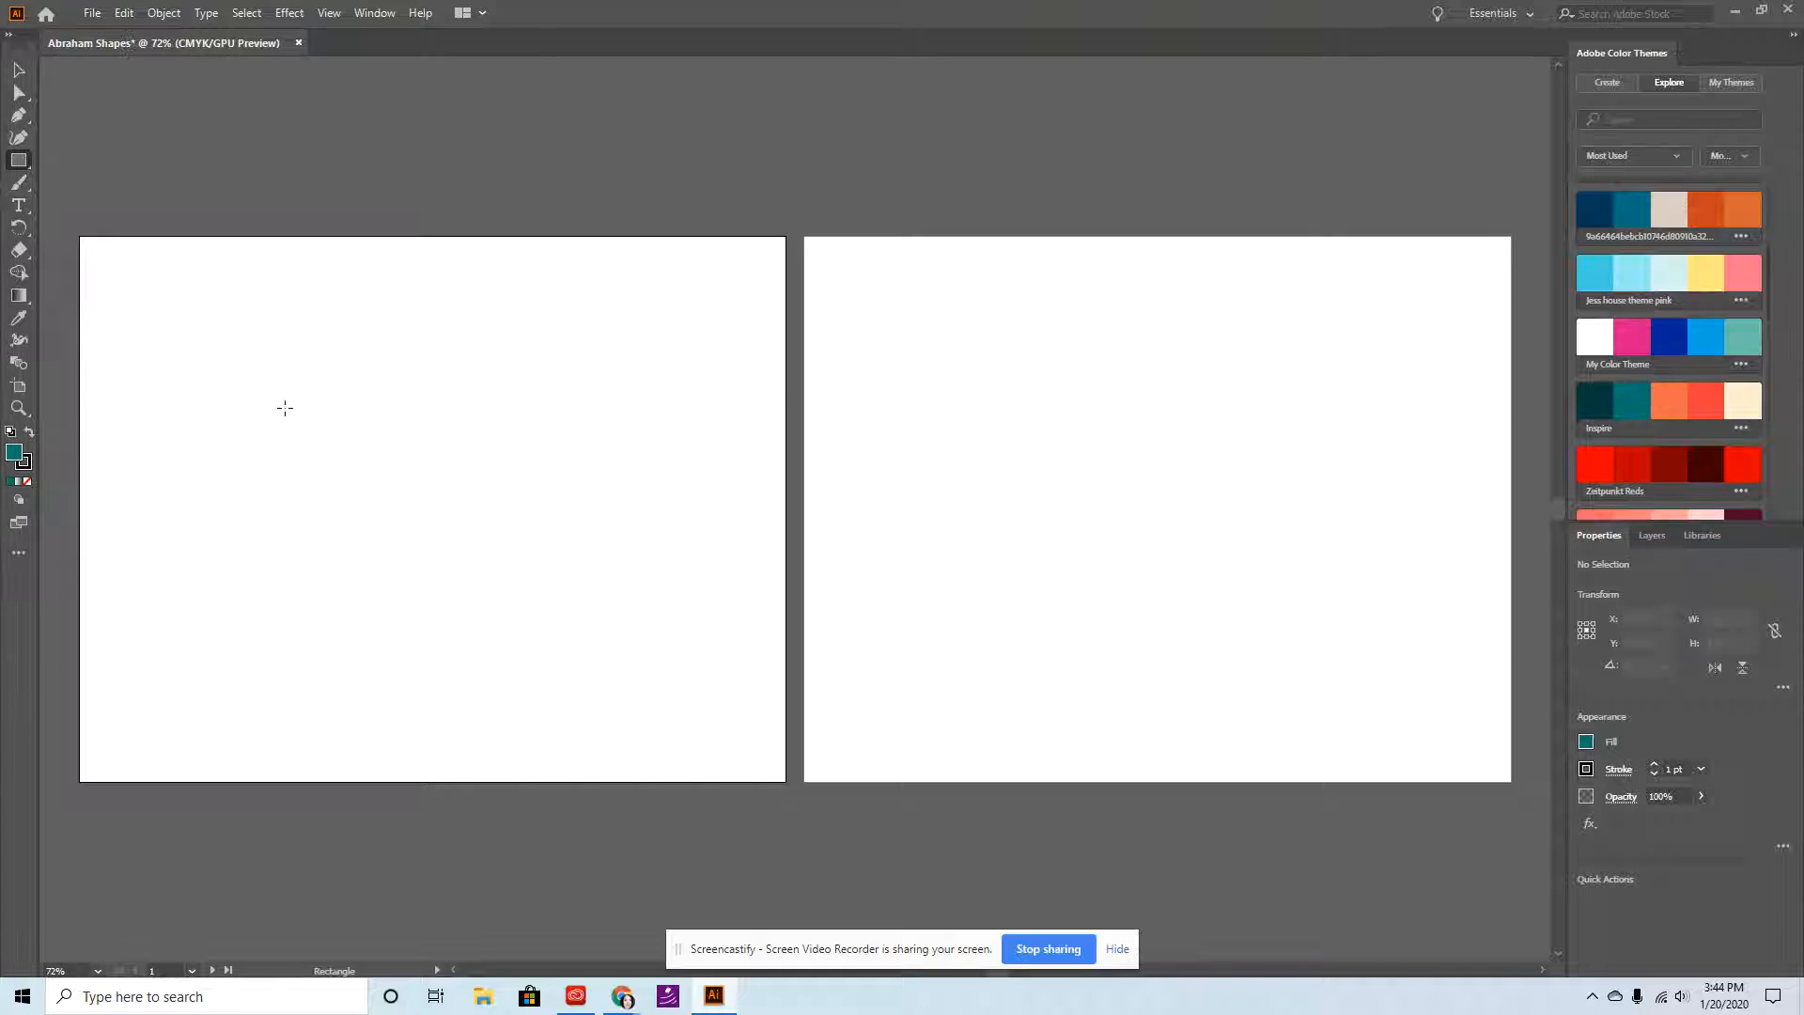
{"action": "left_click", "coordinate": [29, 462]}
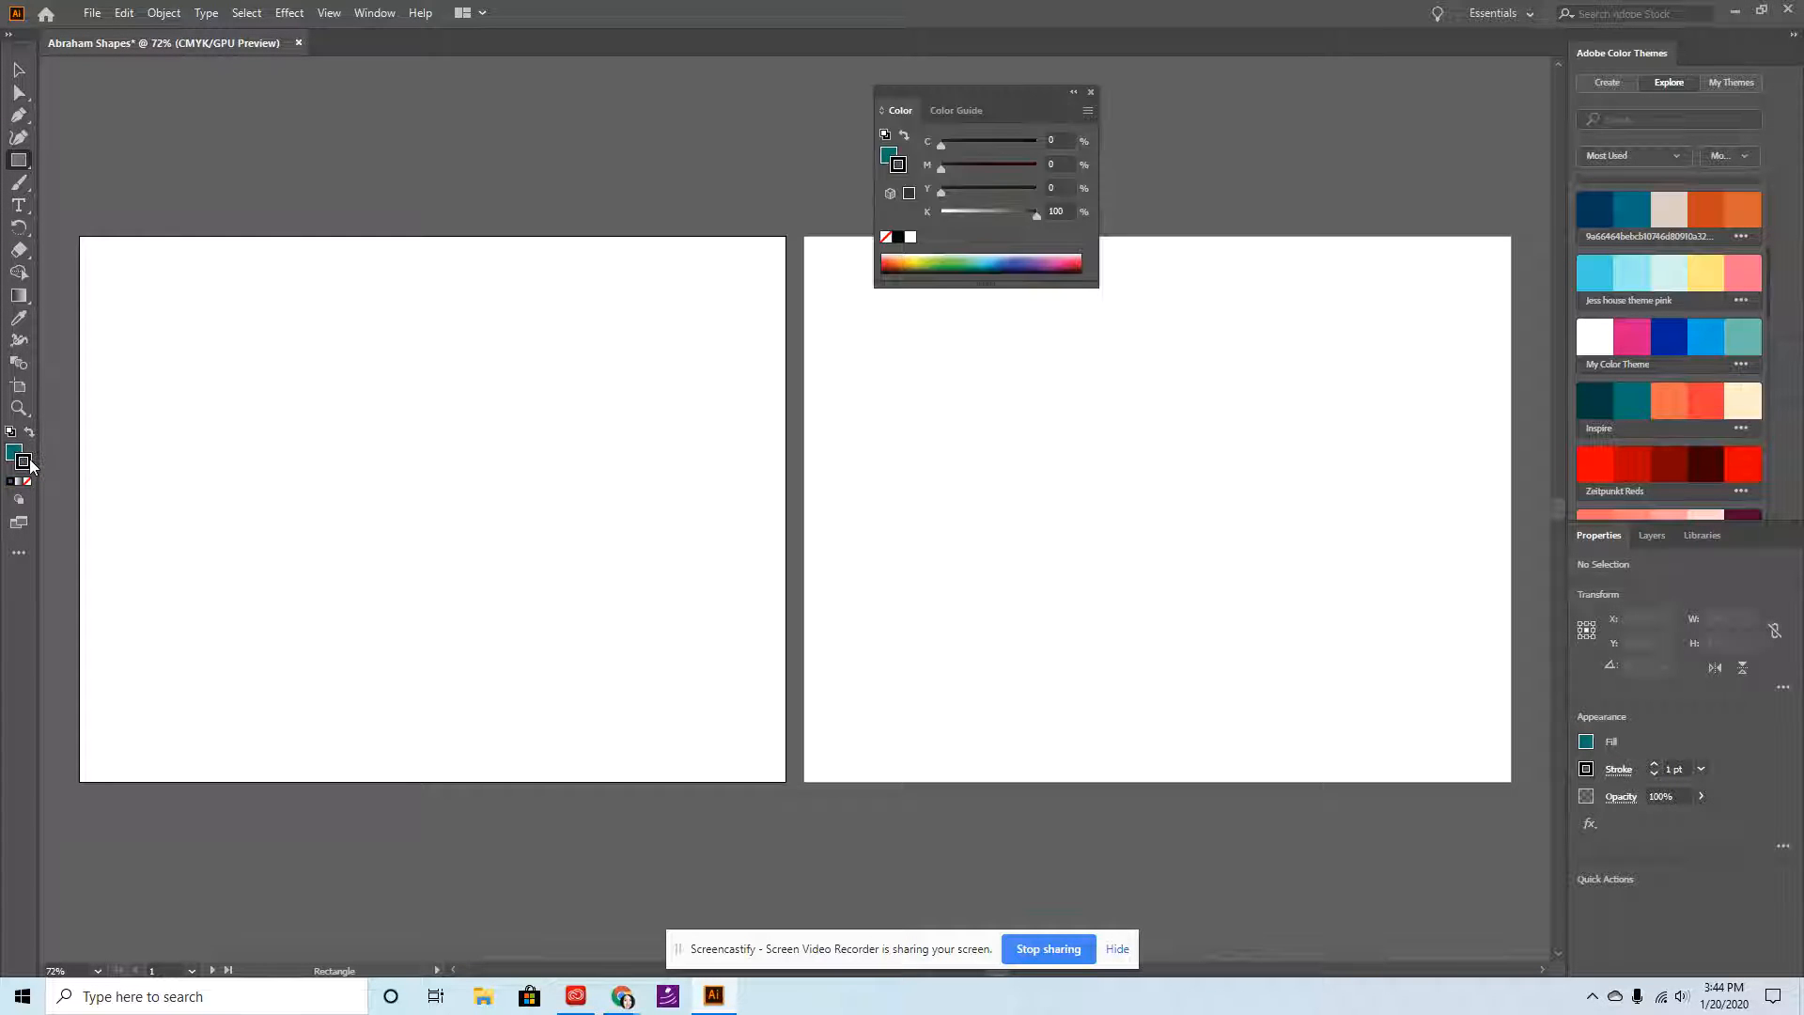
{"action": "left_click", "coordinate": [28, 481]}
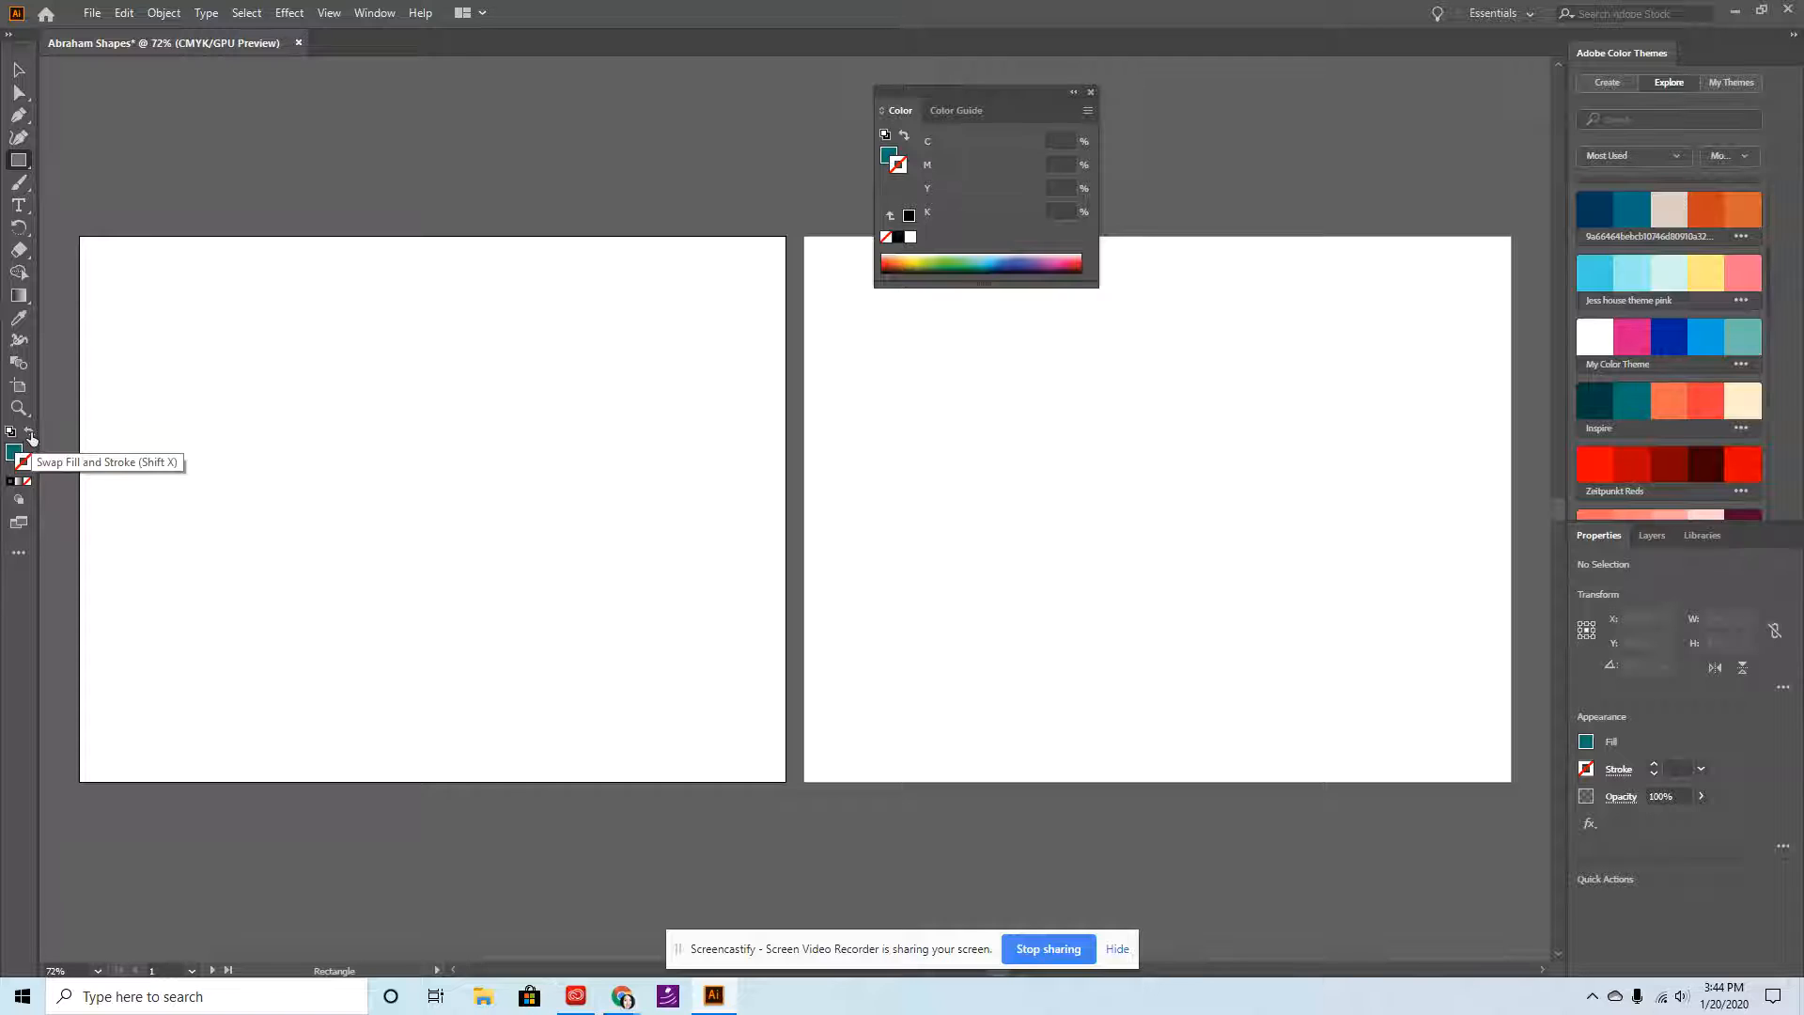
Draw a rectangle about 10.1 in wide and 0.54 in high across the lower part of the first artboard, and activate the Pen tool.
{"action": "left_click", "coordinate": [13, 450]}
{"action": "left_click", "coordinate": [26, 463]}
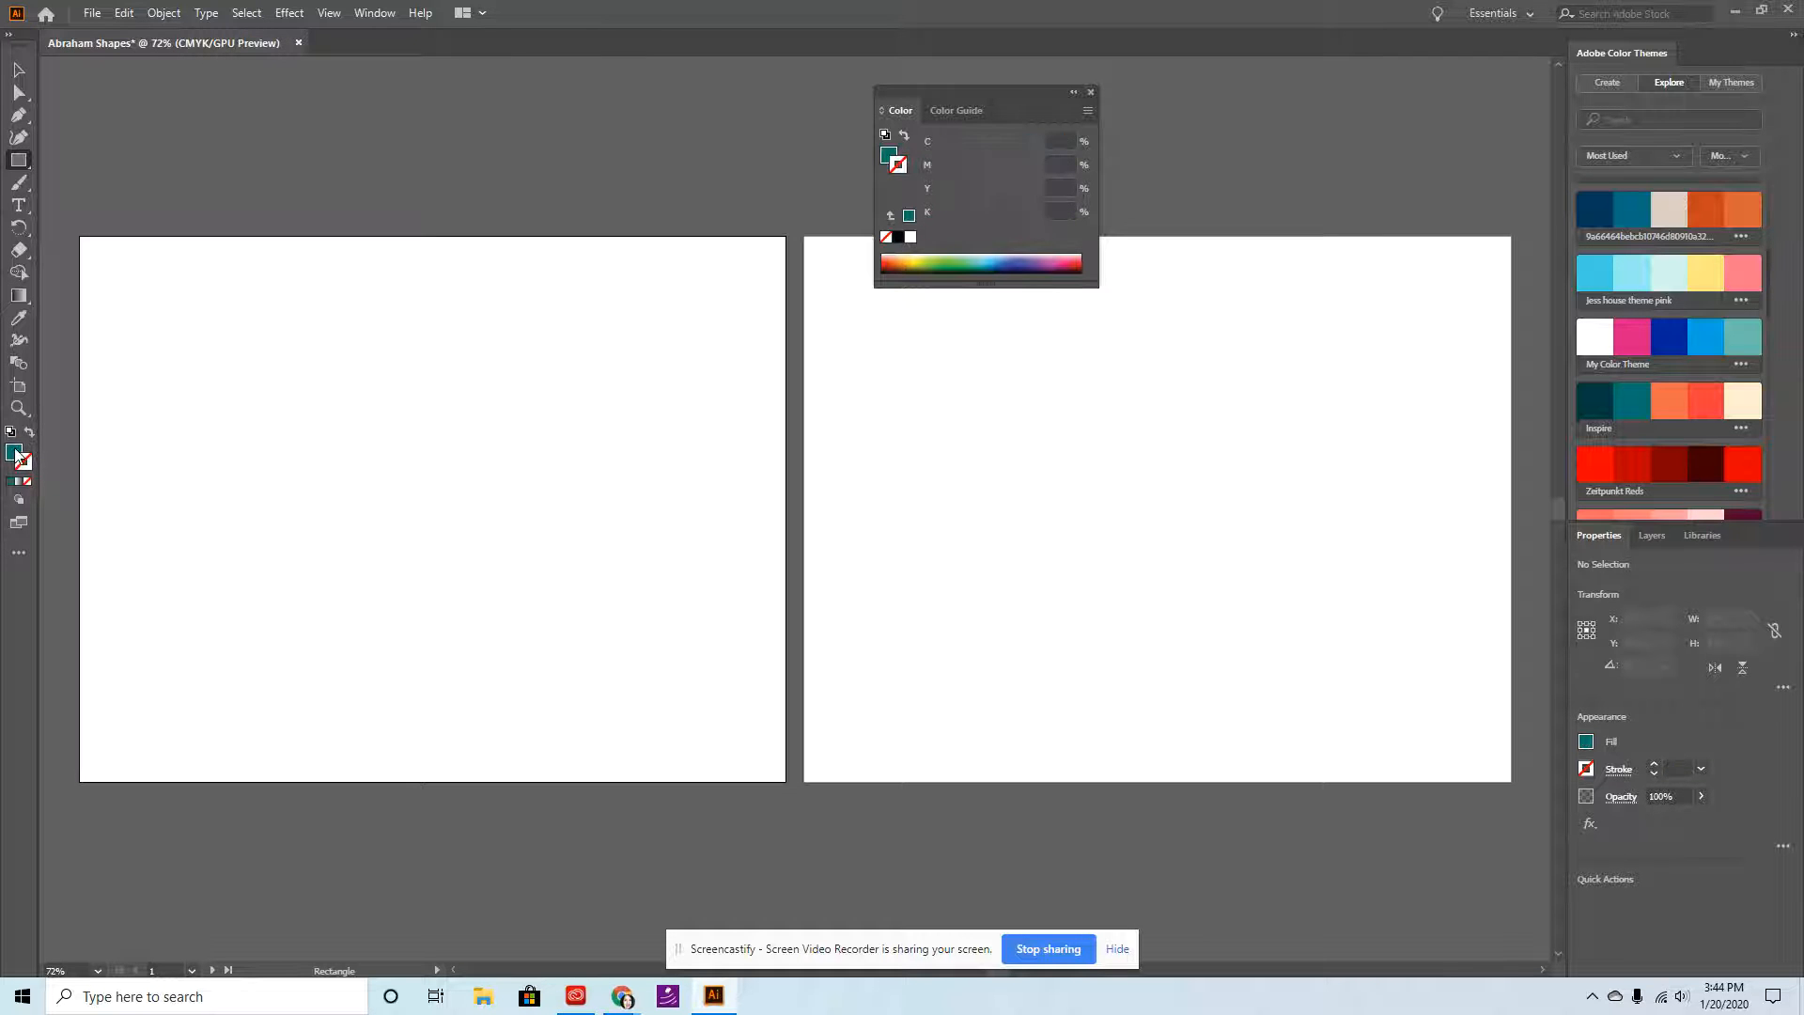
{"action": "left_click", "coordinate": [13, 450]}
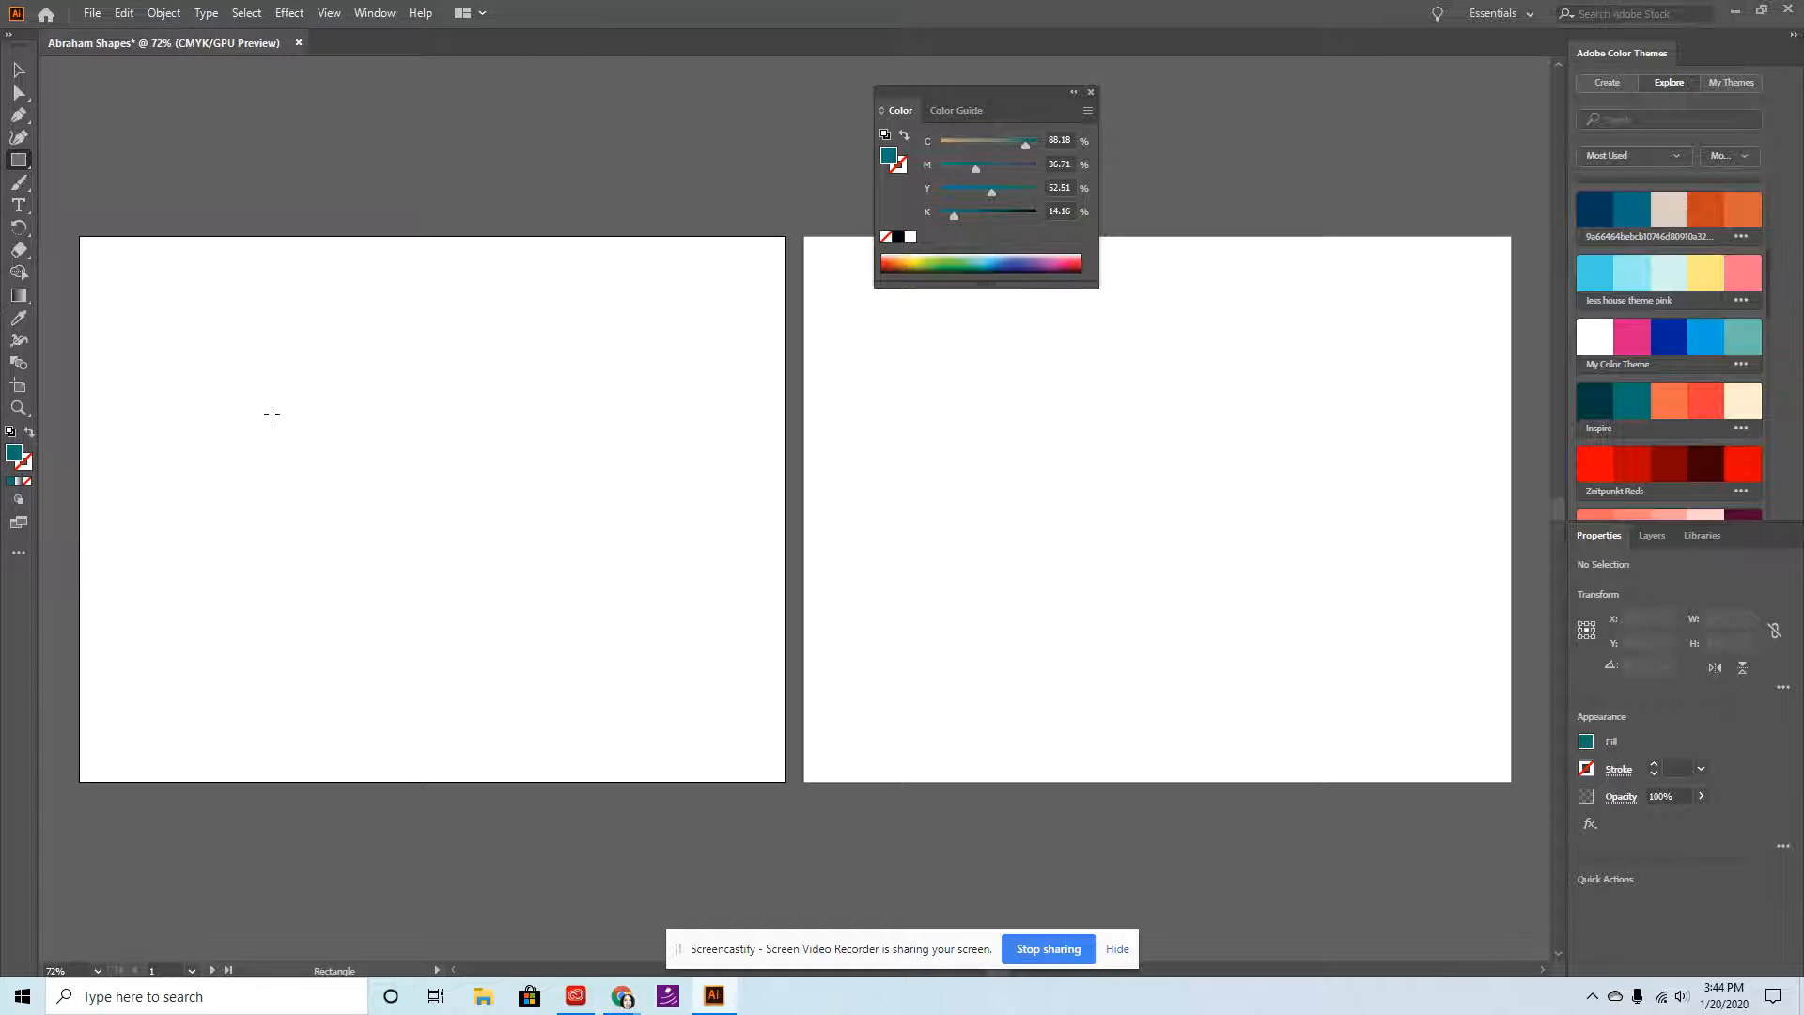
{"action": "left_click_drag", "start_coordinate": [109, 618], "coordinate": [758, 653]}
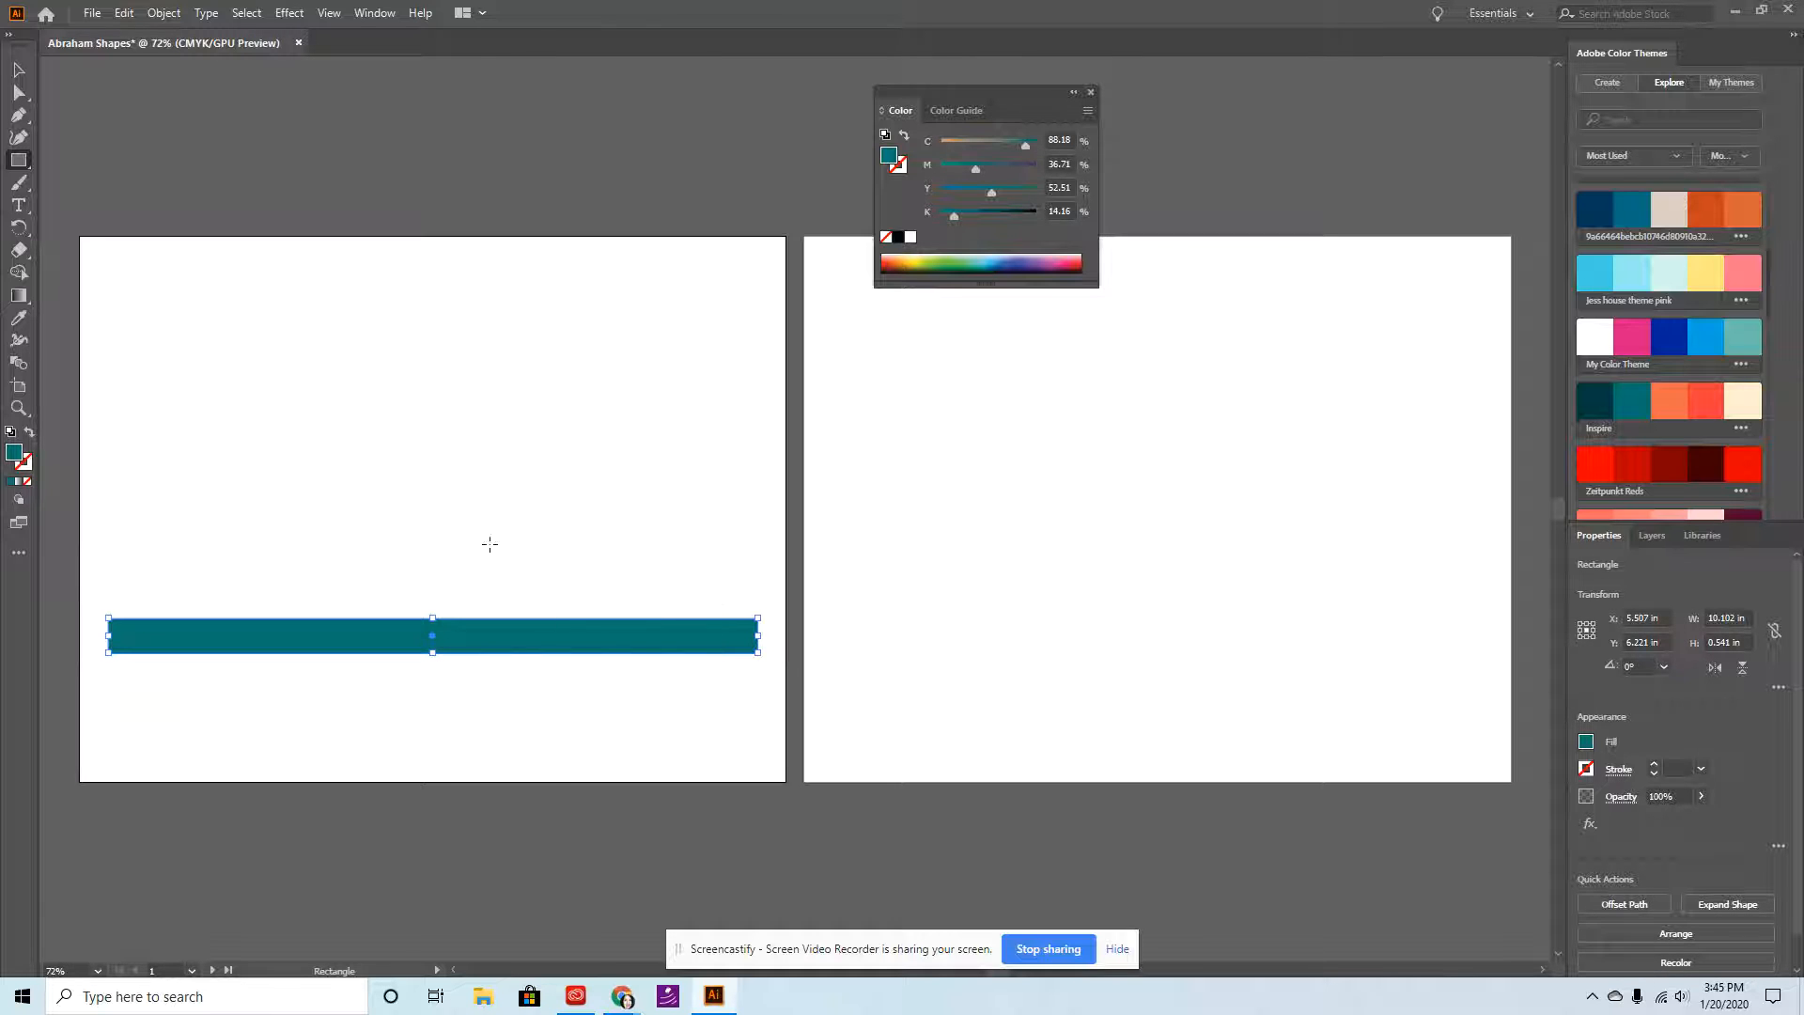
{"action": "left_click", "coordinate": [31, 117]}
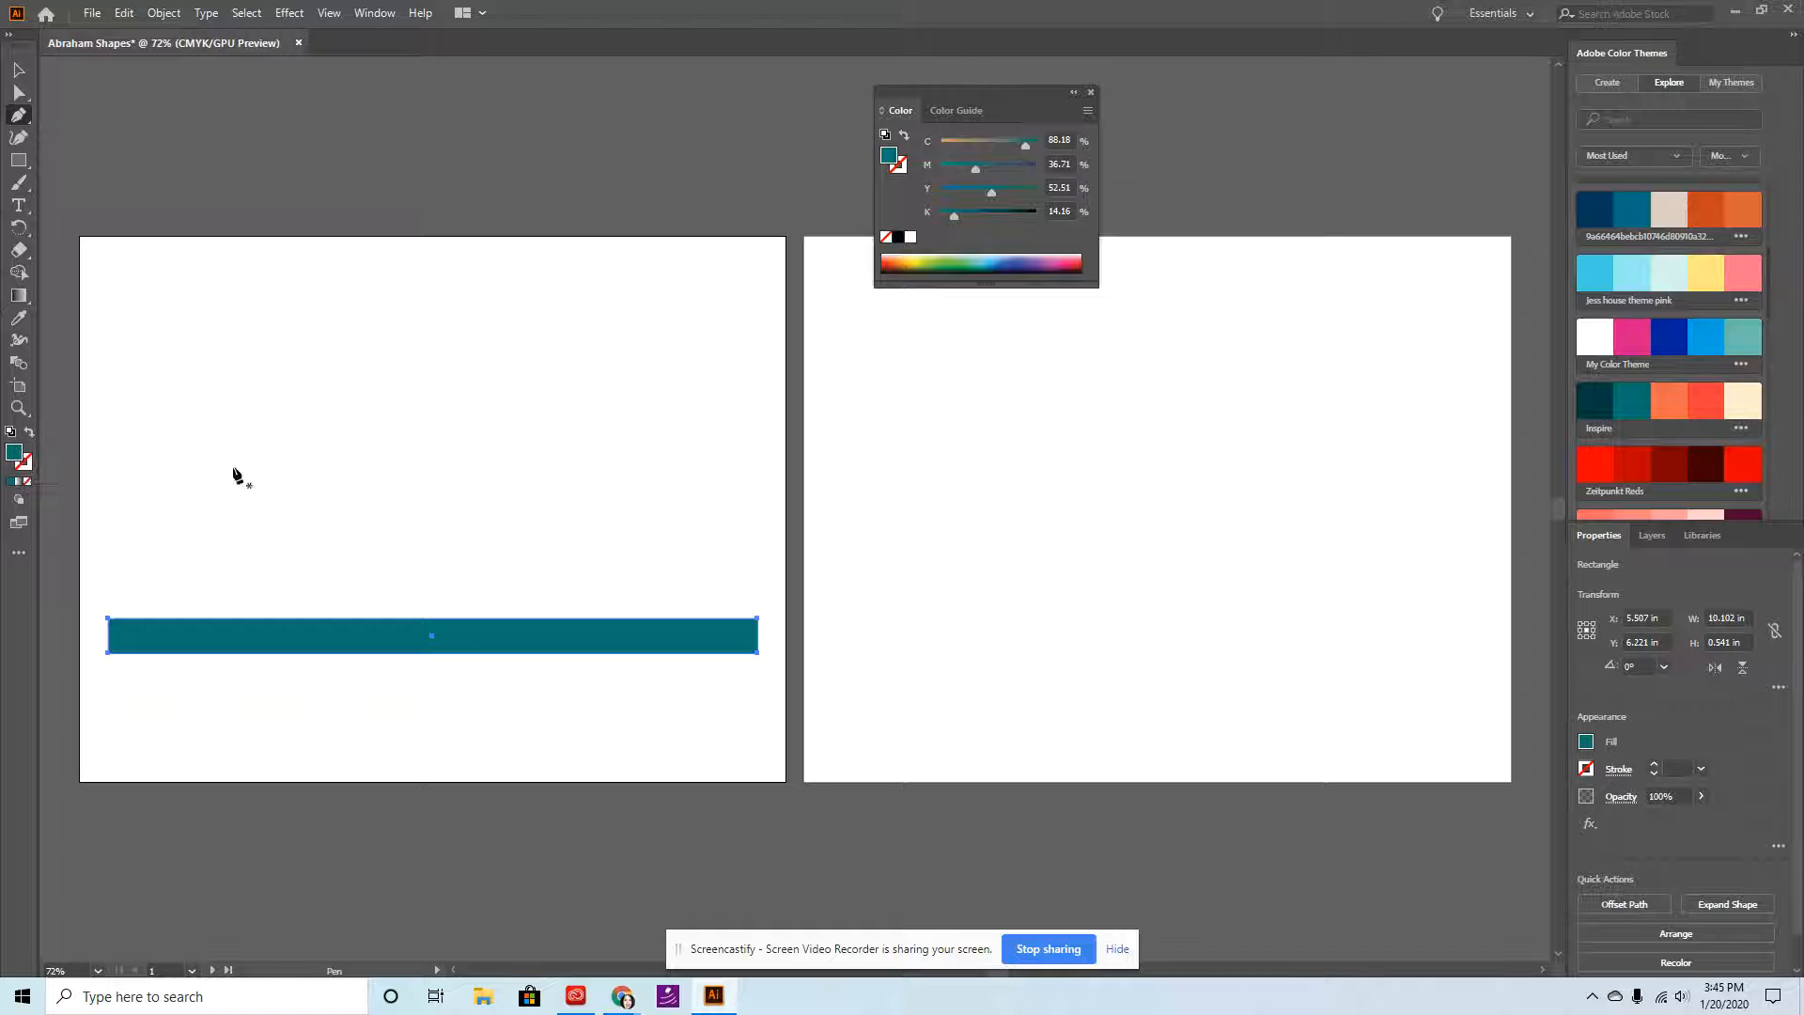
Try the dark brown of the Renk Temasi 1 color theme as the rectangle's fill, and undo the recoloring.
{"action": "scroll", "coordinate": [1673, 365], "scroll_direction": "down", "scroll_amount": 10}
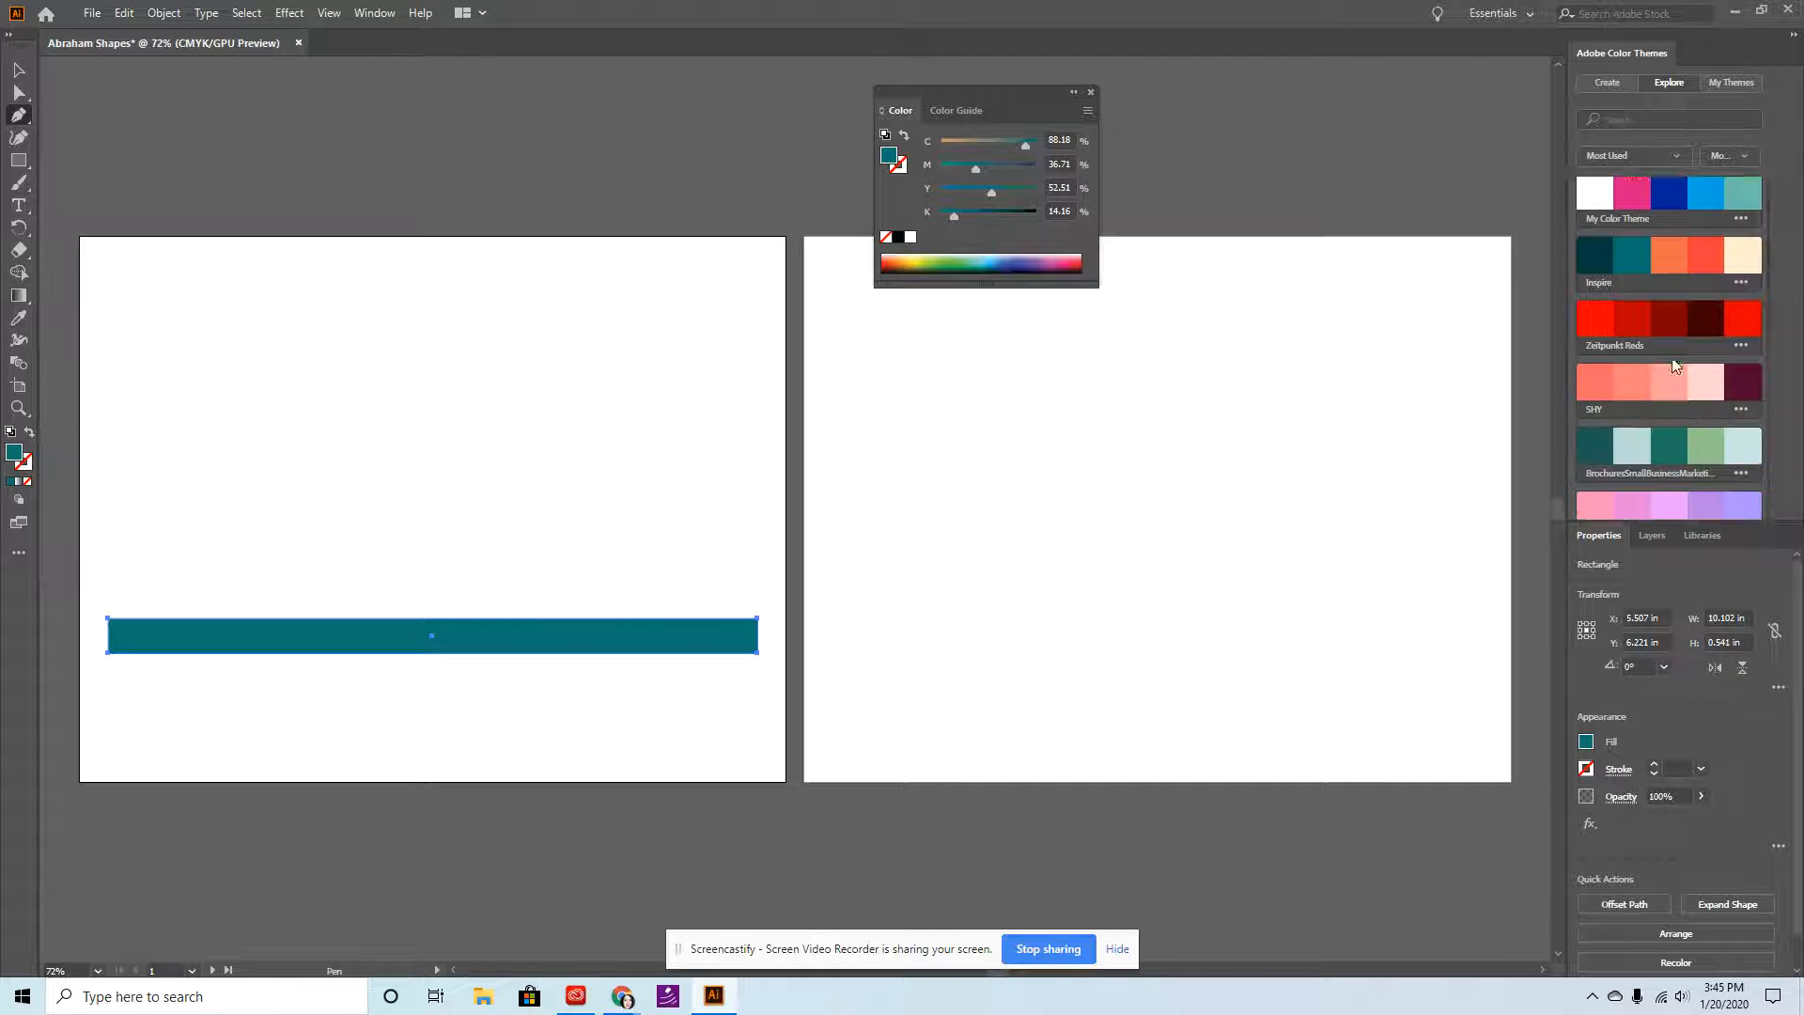
{"action": "scroll", "coordinate": [1685, 415], "scroll_direction": "down", "scroll_amount": 10}
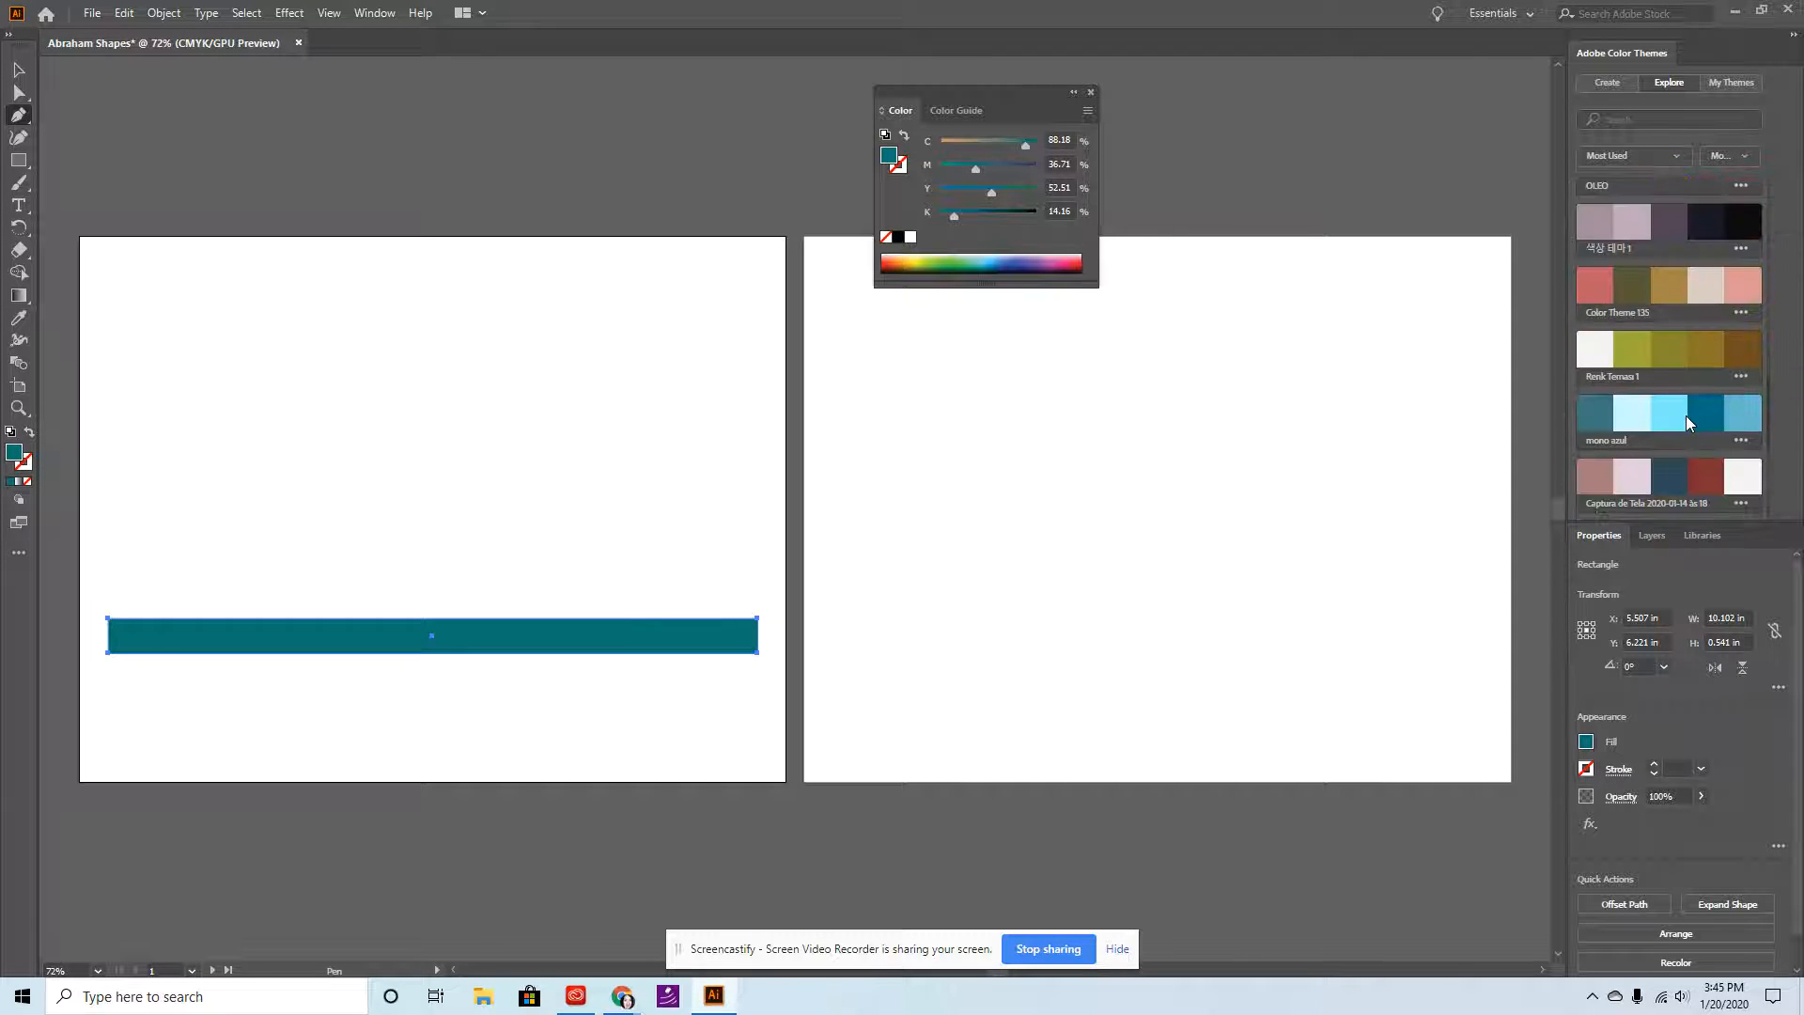
{"action": "scroll", "coordinate": [1692, 413], "scroll_direction": "down", "scroll_amount": 5}
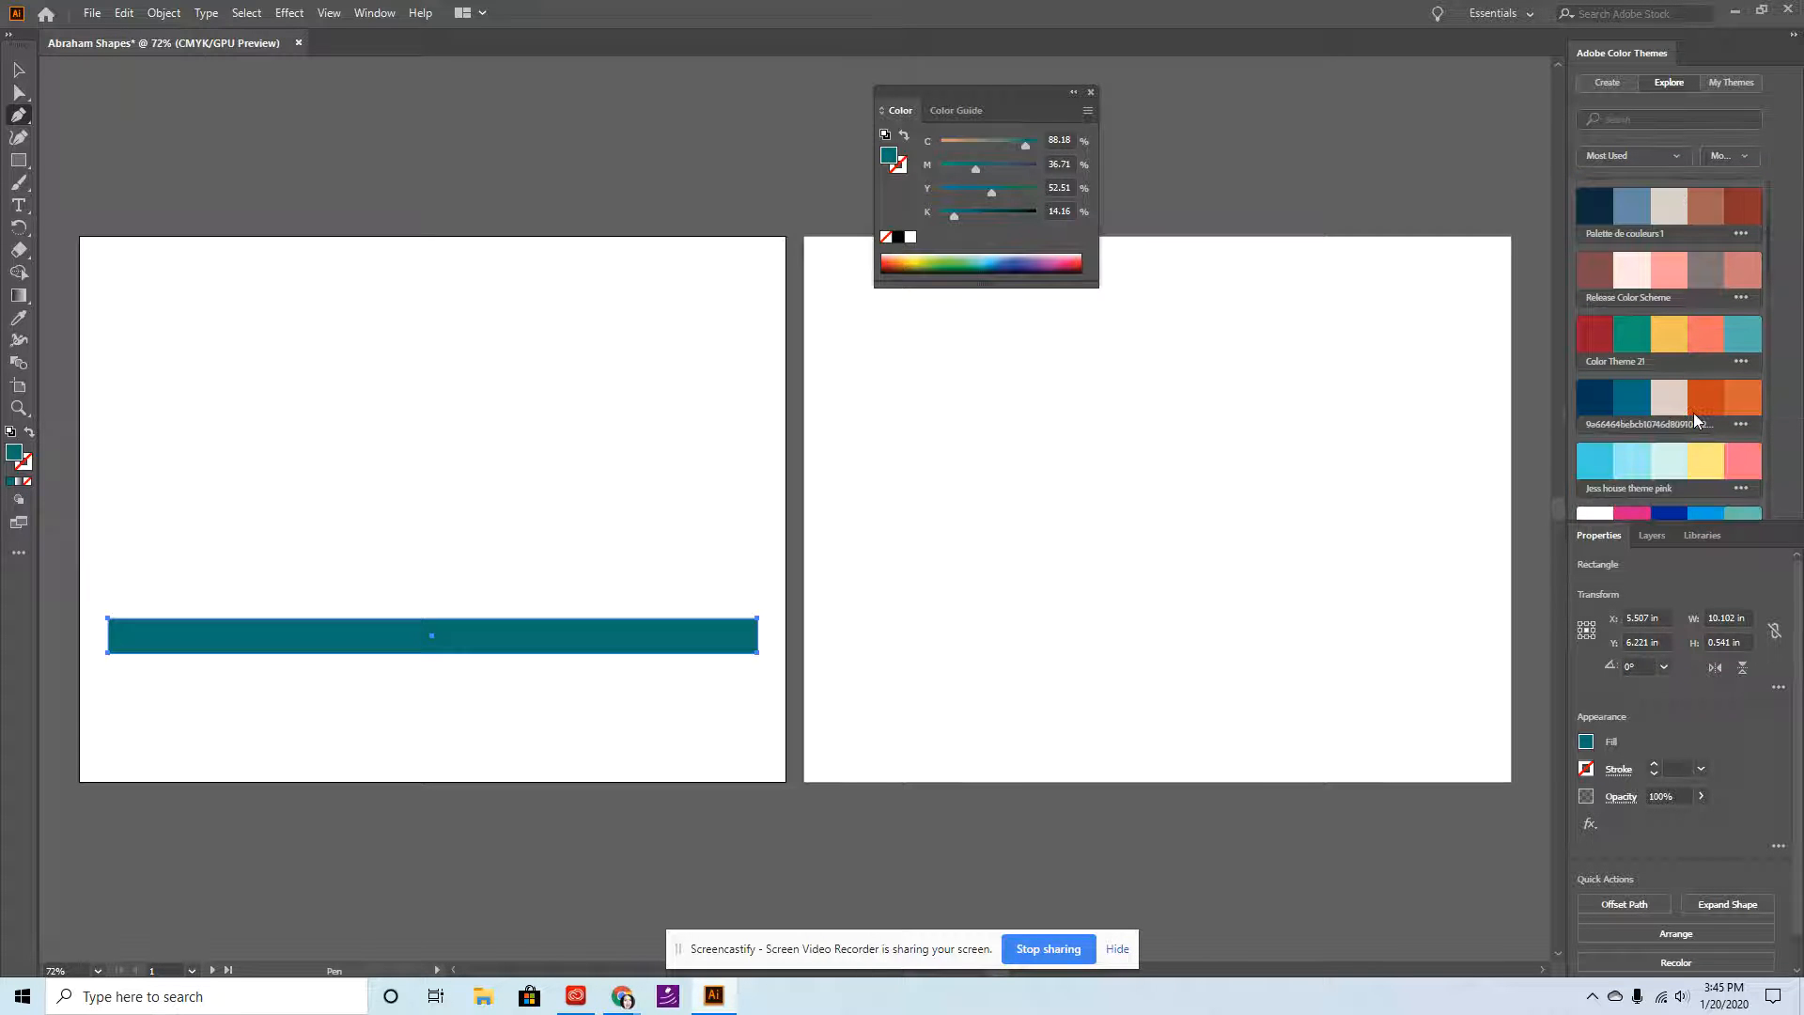
{"action": "scroll", "coordinate": [1693, 414], "scroll_direction": "down", "scroll_amount": 5}
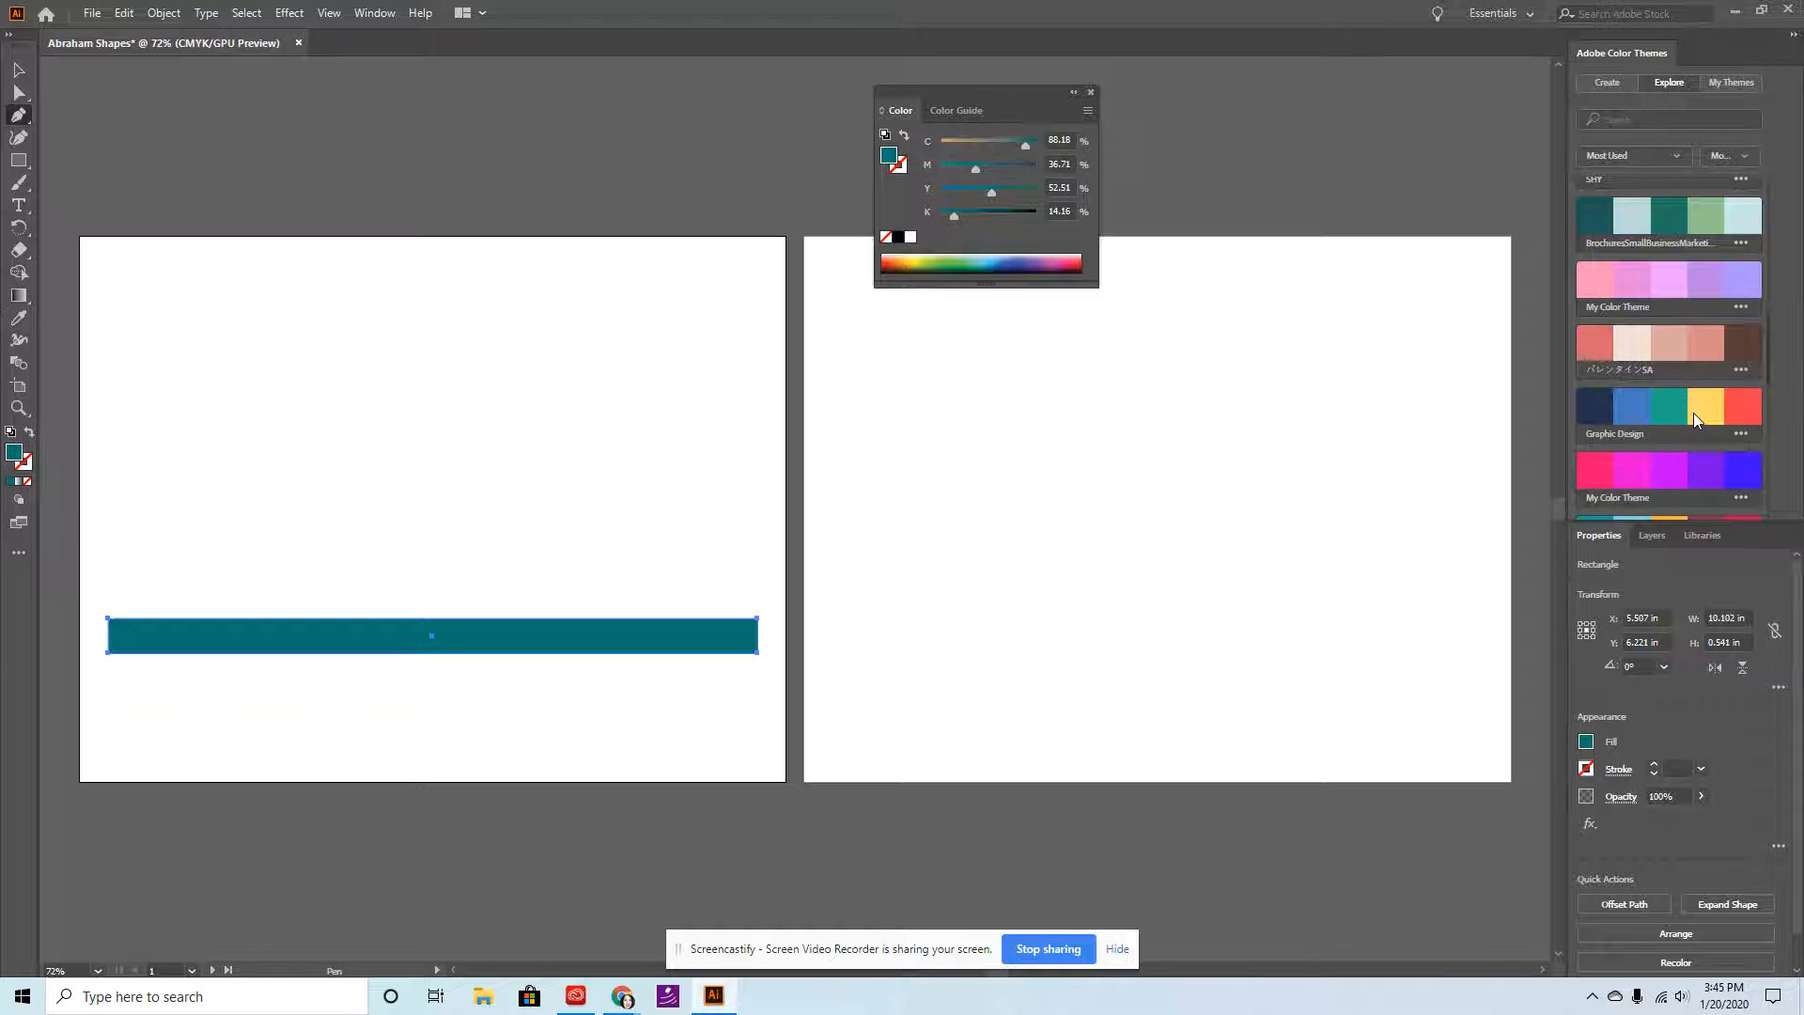
{"action": "scroll", "coordinate": [1693, 413], "scroll_direction": "down", "scroll_amount": 6}
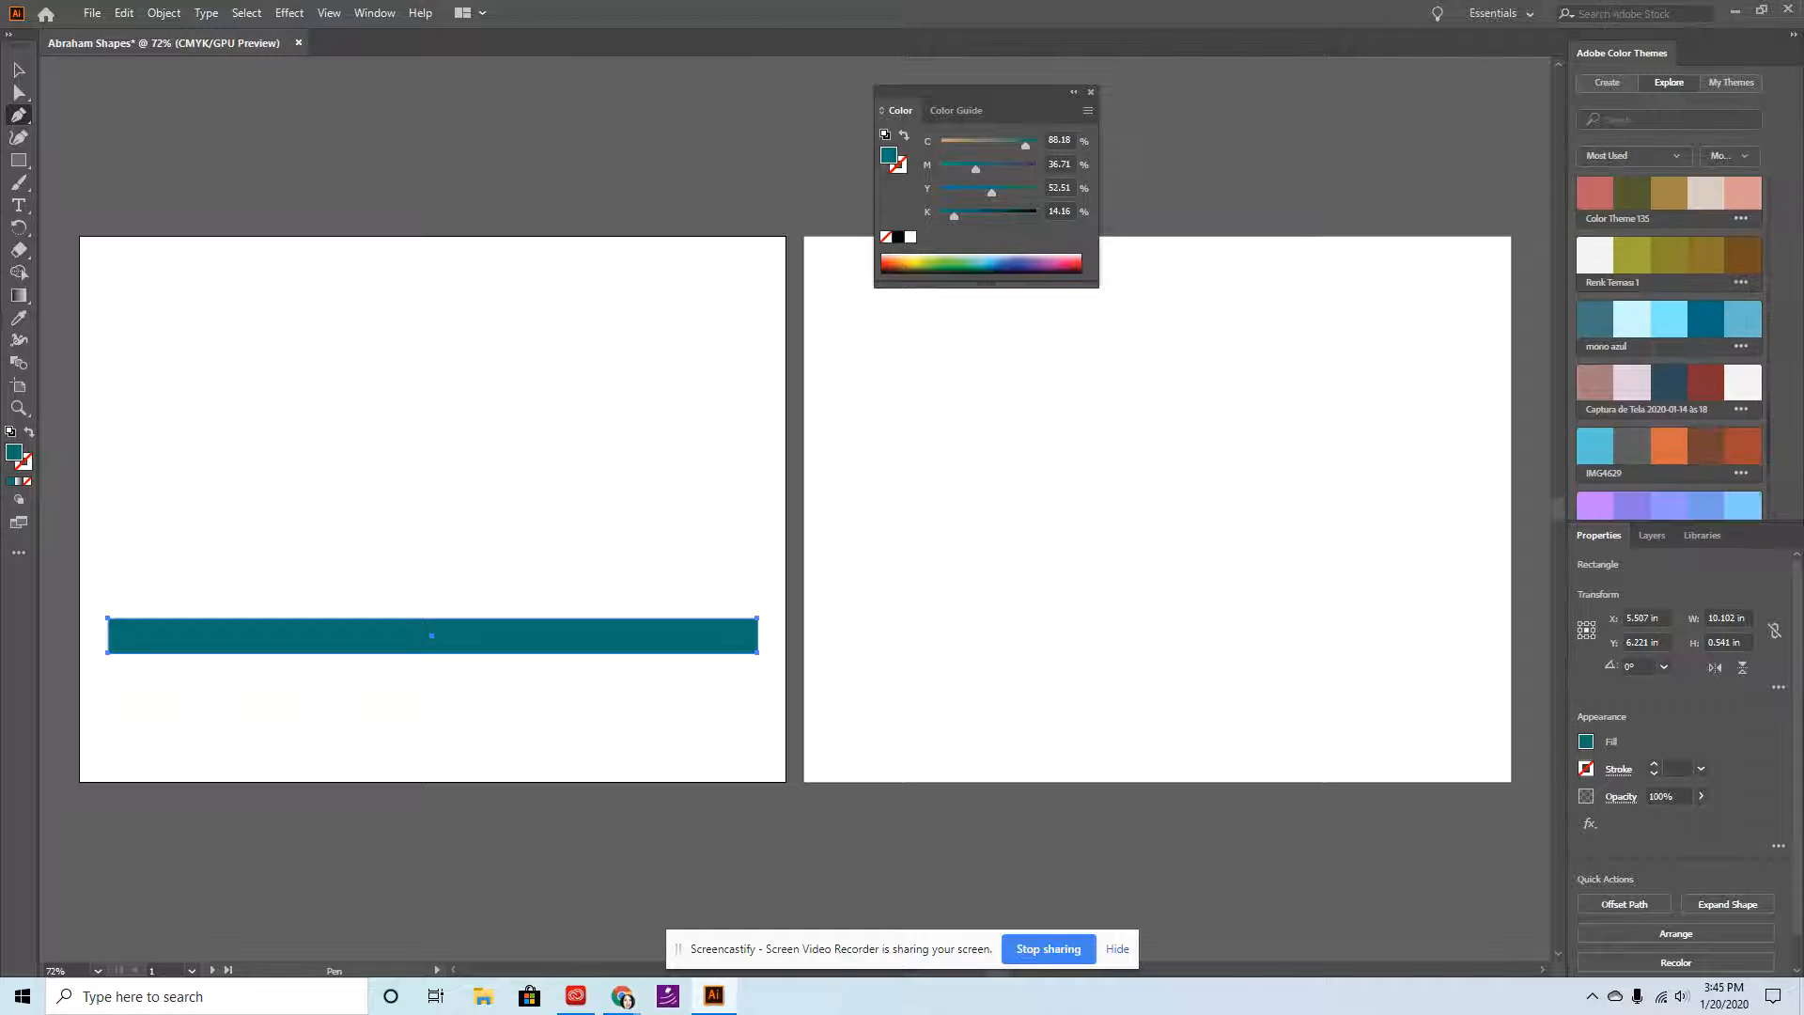
{"action": "left_click", "coordinate": [1746, 257]}
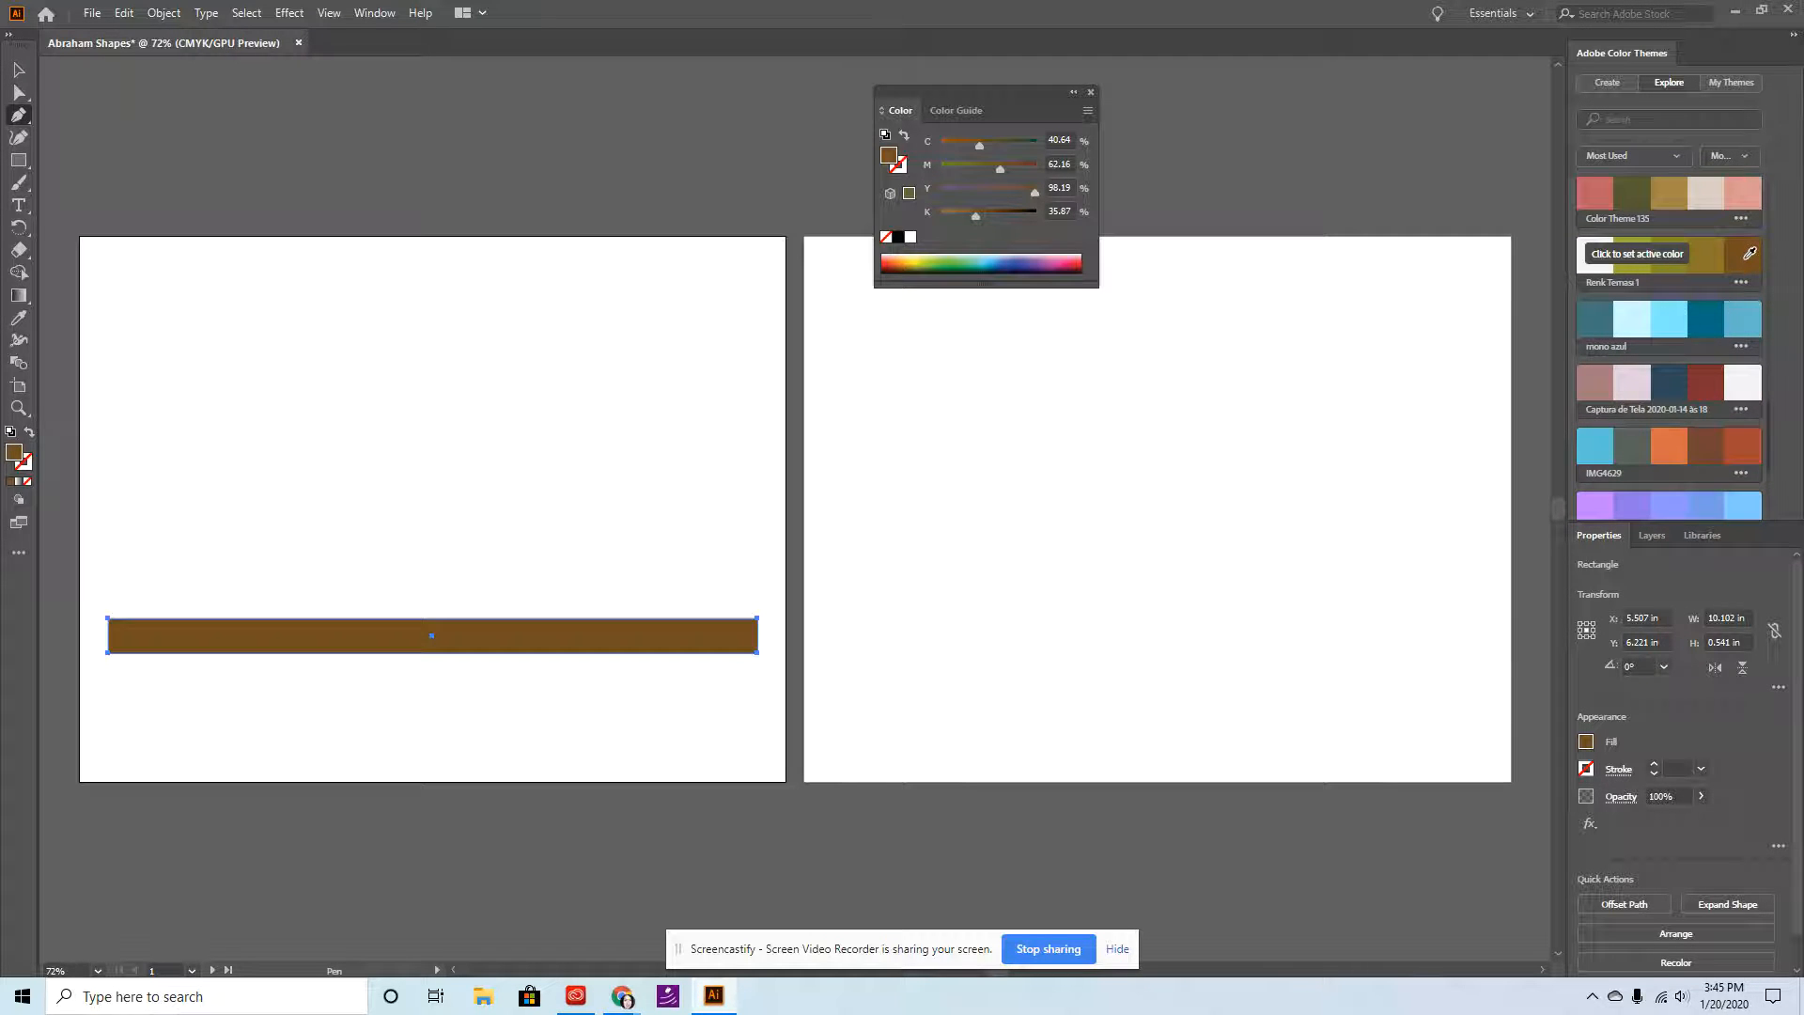
{"action": "key", "text": "ctrl+z"}
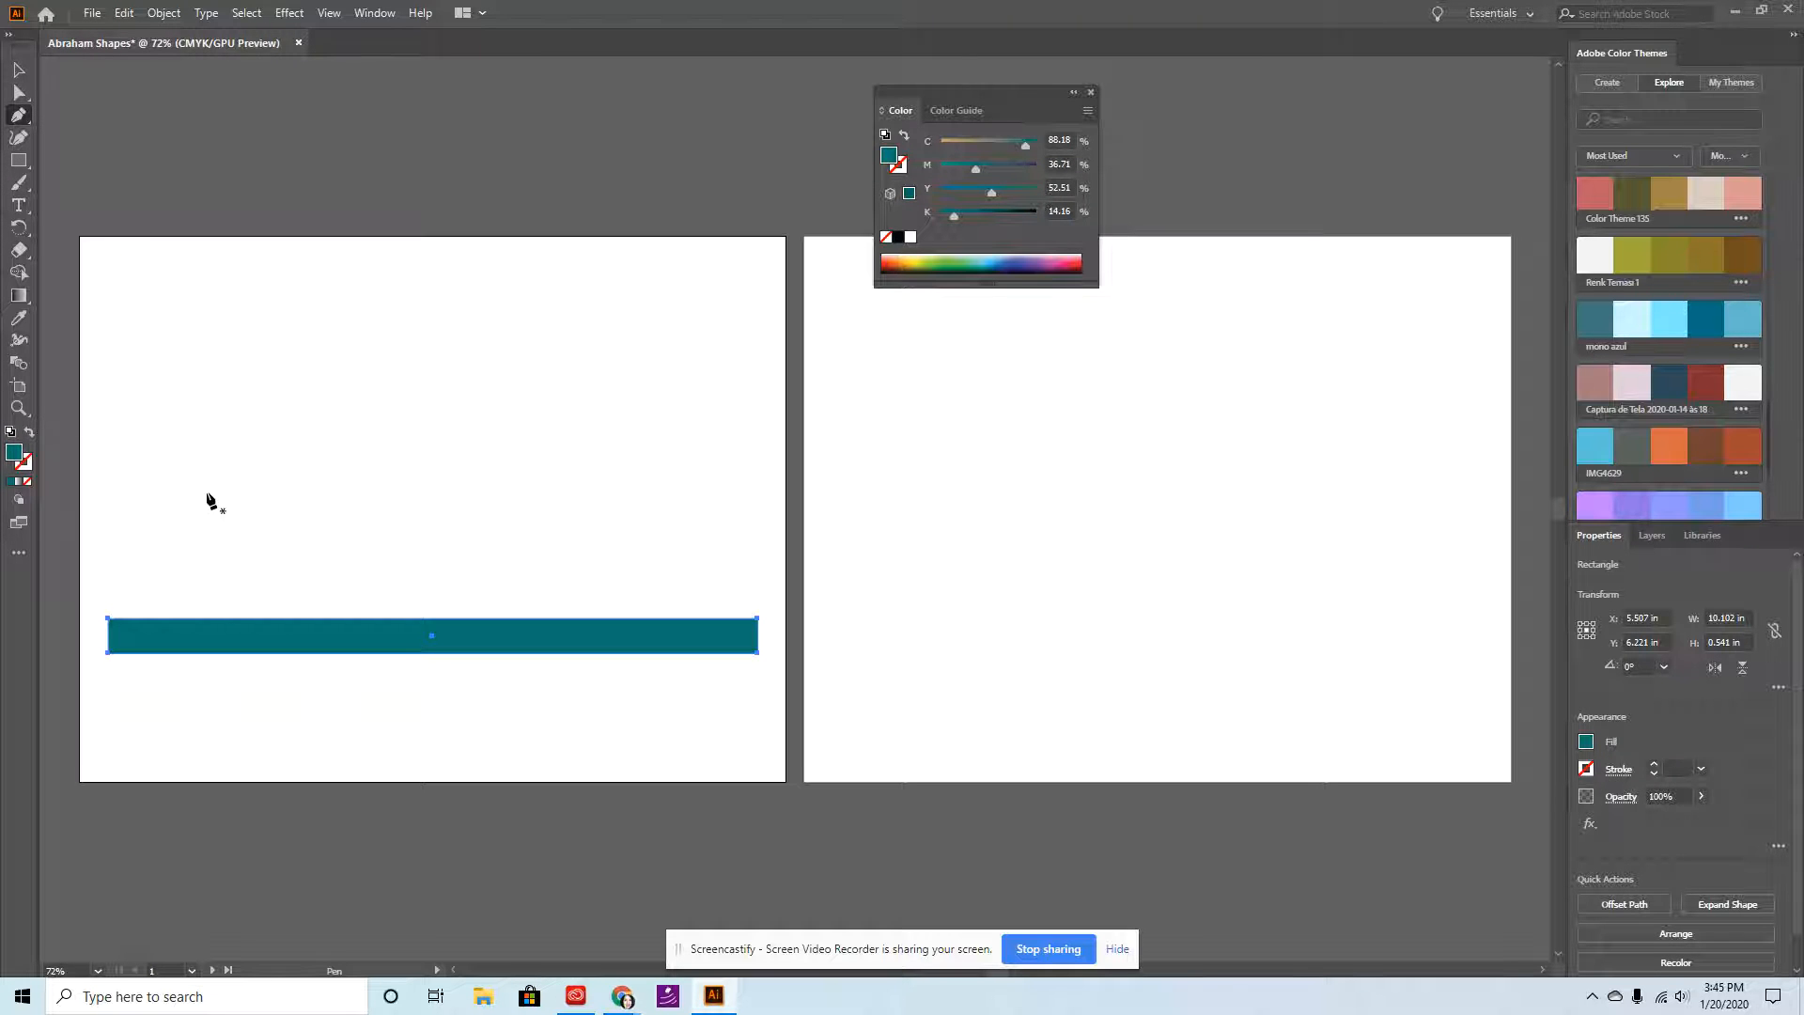
Draw a straight vertical path with the Pen tool, rising from just above the left part of the teal rectangle.
{"action": "left_click", "coordinate": [208, 613]}
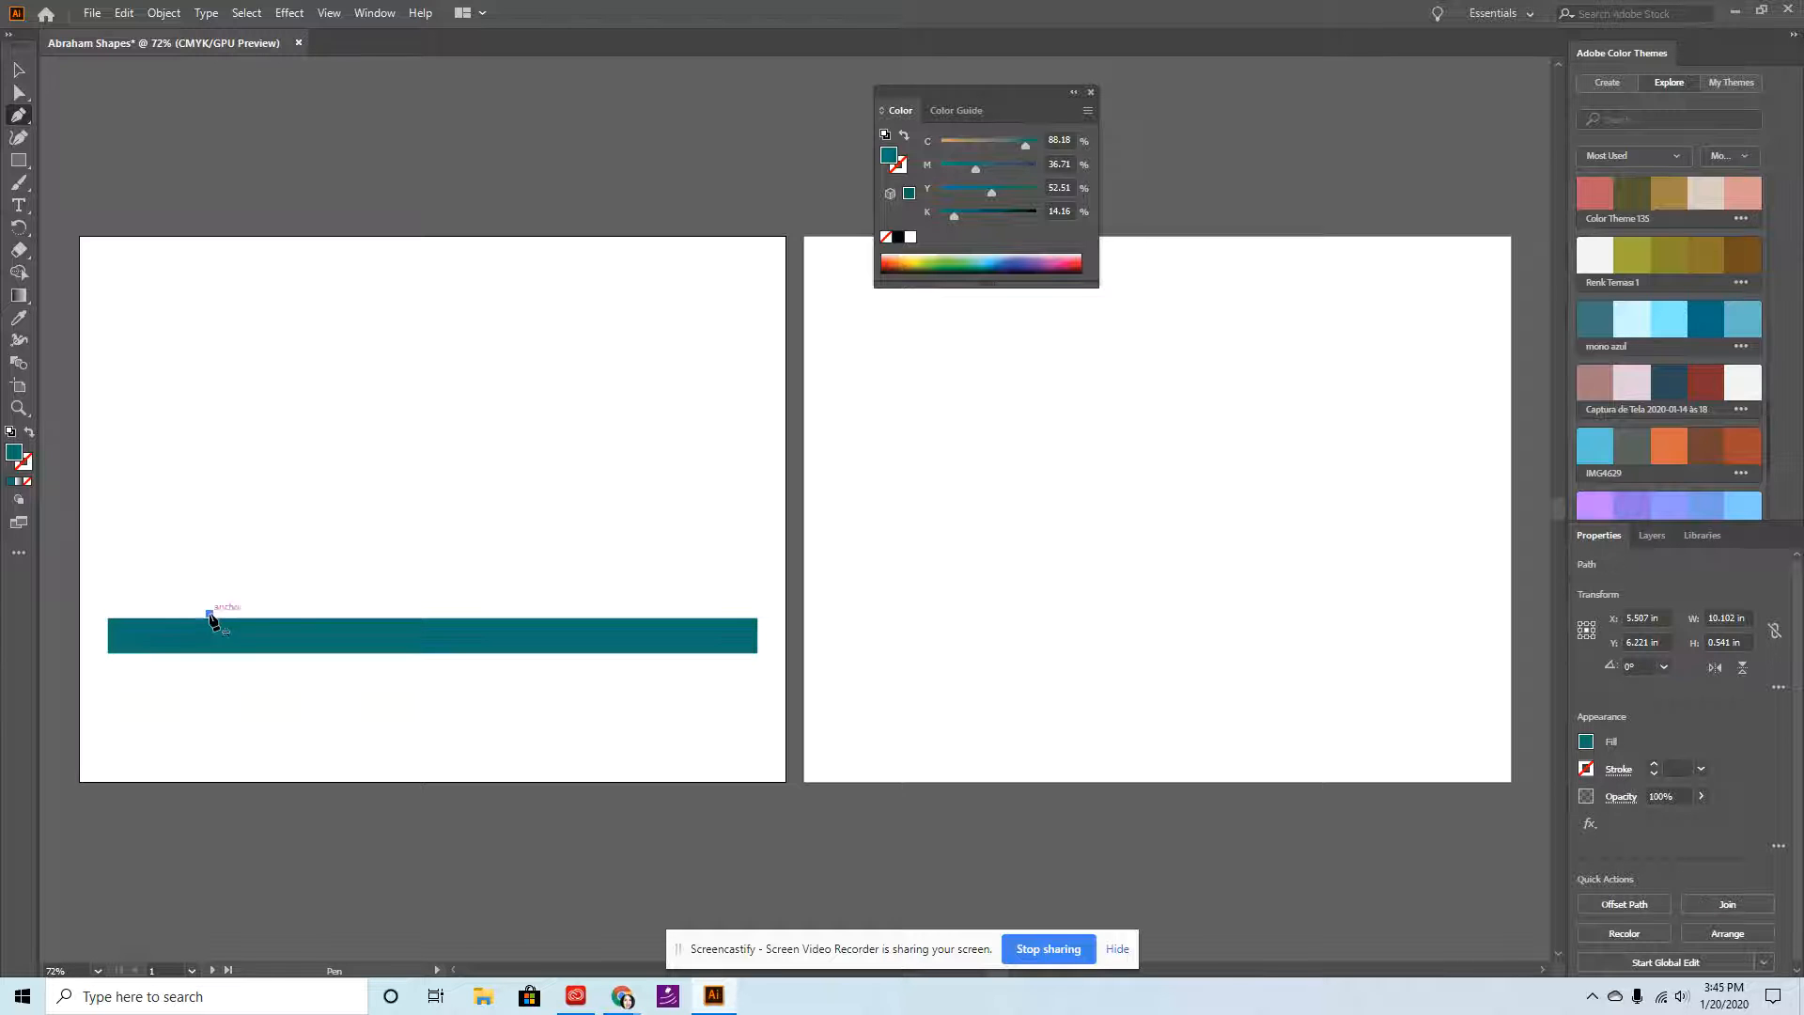
{"action": "left_click", "coordinate": [210, 462]}
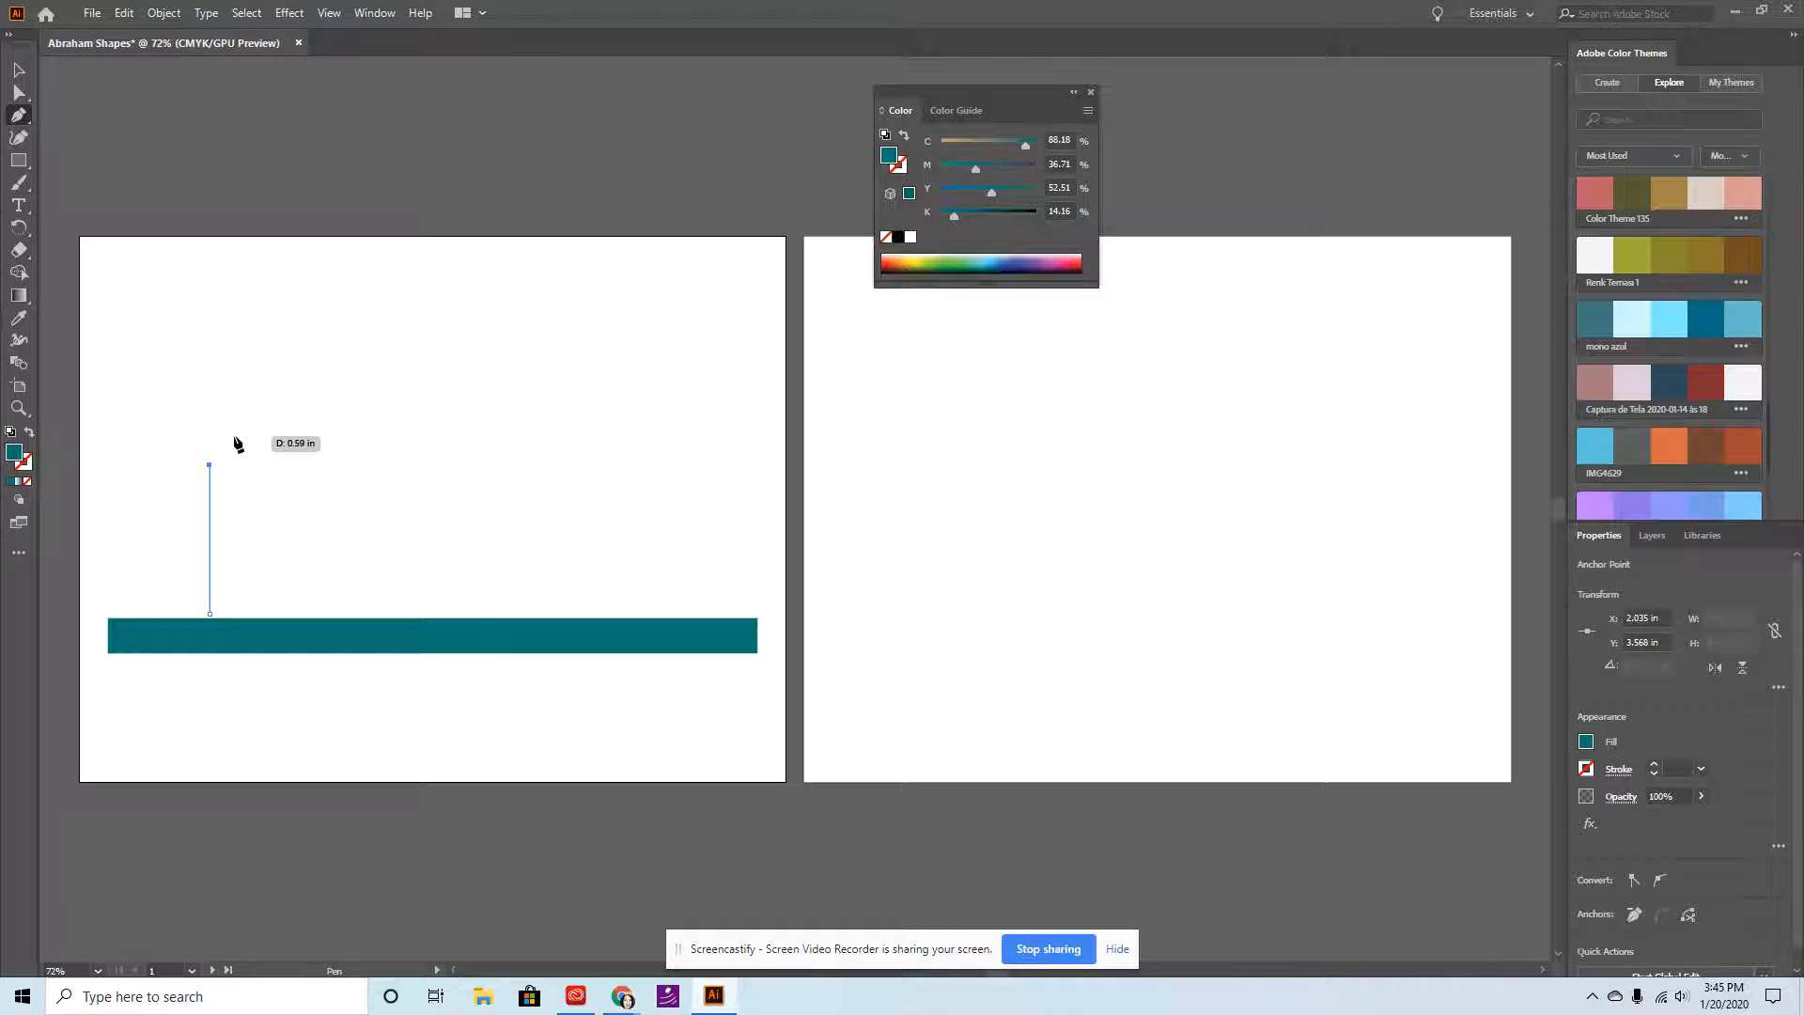
Move the vertical line down onto the rectangle's top edge and swap the line's fill and stroke colors.
{"action": "left_click", "coordinate": [20, 72]}
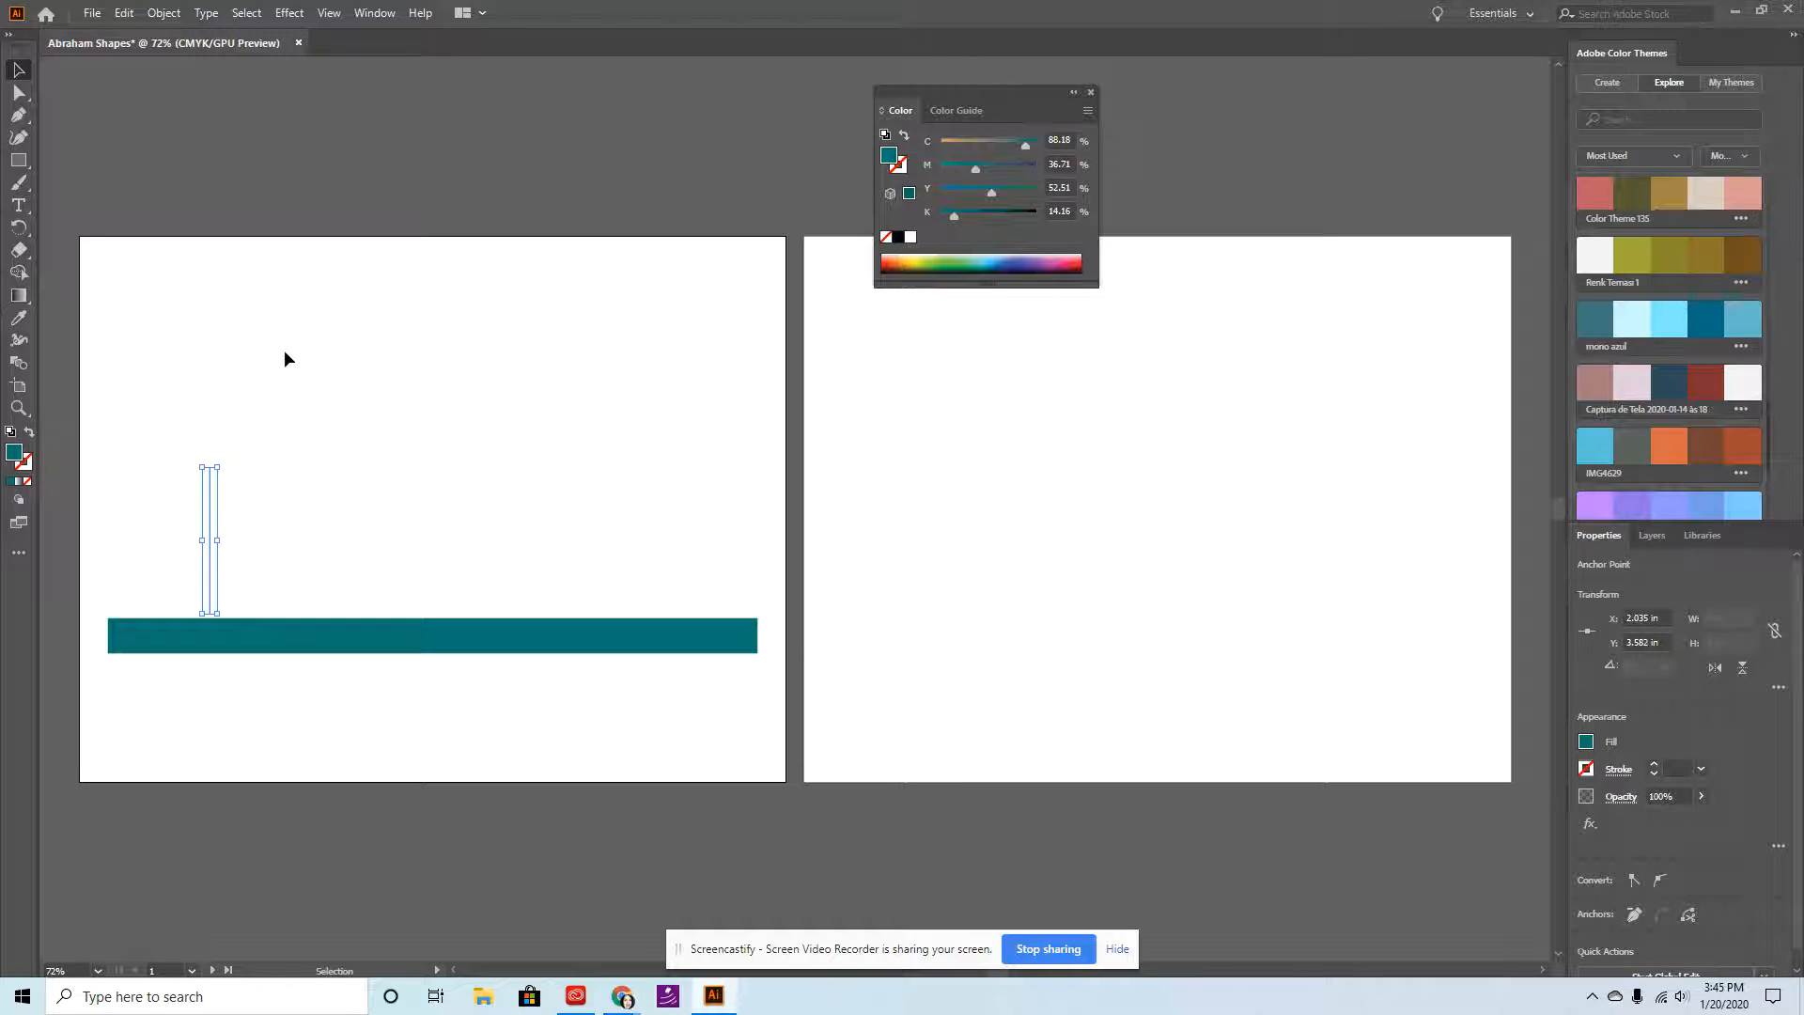
{"action": "key", "text": "Down"}
{"action": "left_click_drag", "start_coordinate": [215, 617], "coordinate": [214, 623]}
{"action": "left_click", "coordinate": [30, 435]}
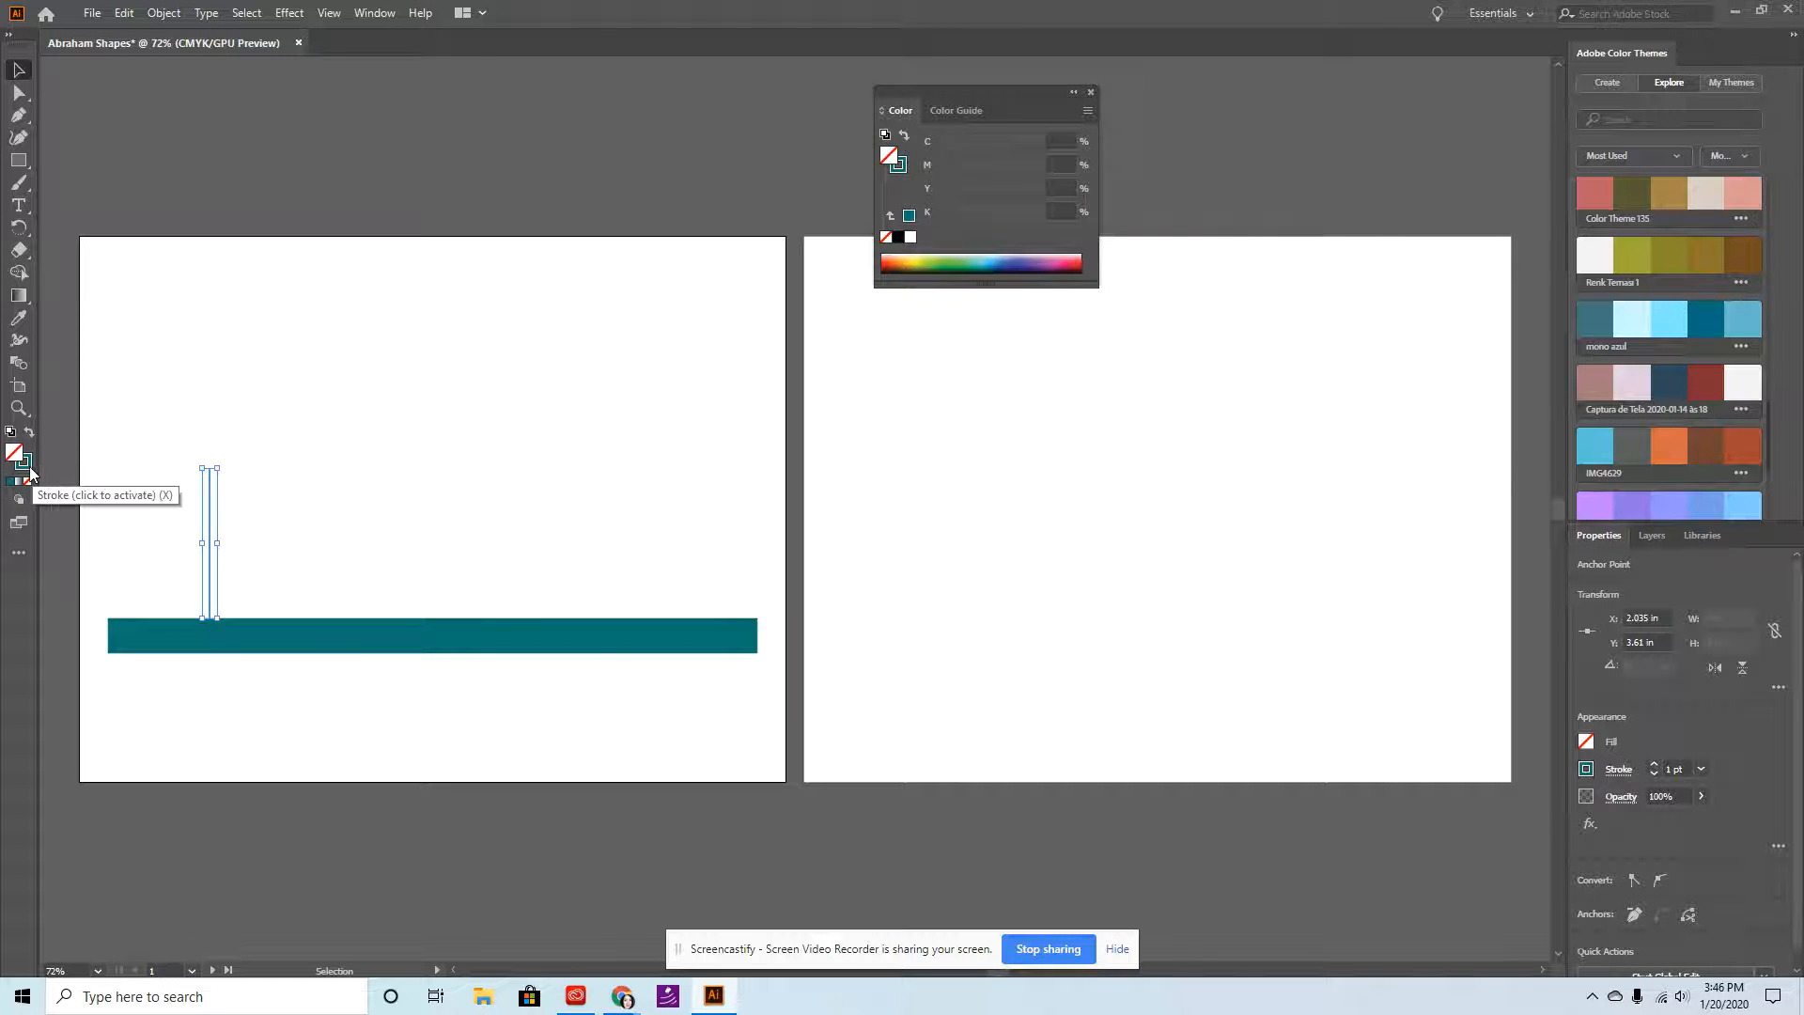
Change the vertical line's stroke color to a dark brown of about C 42, M 65, Y 100, K 43.
{"action": "double_click", "coordinate": [25, 462]}
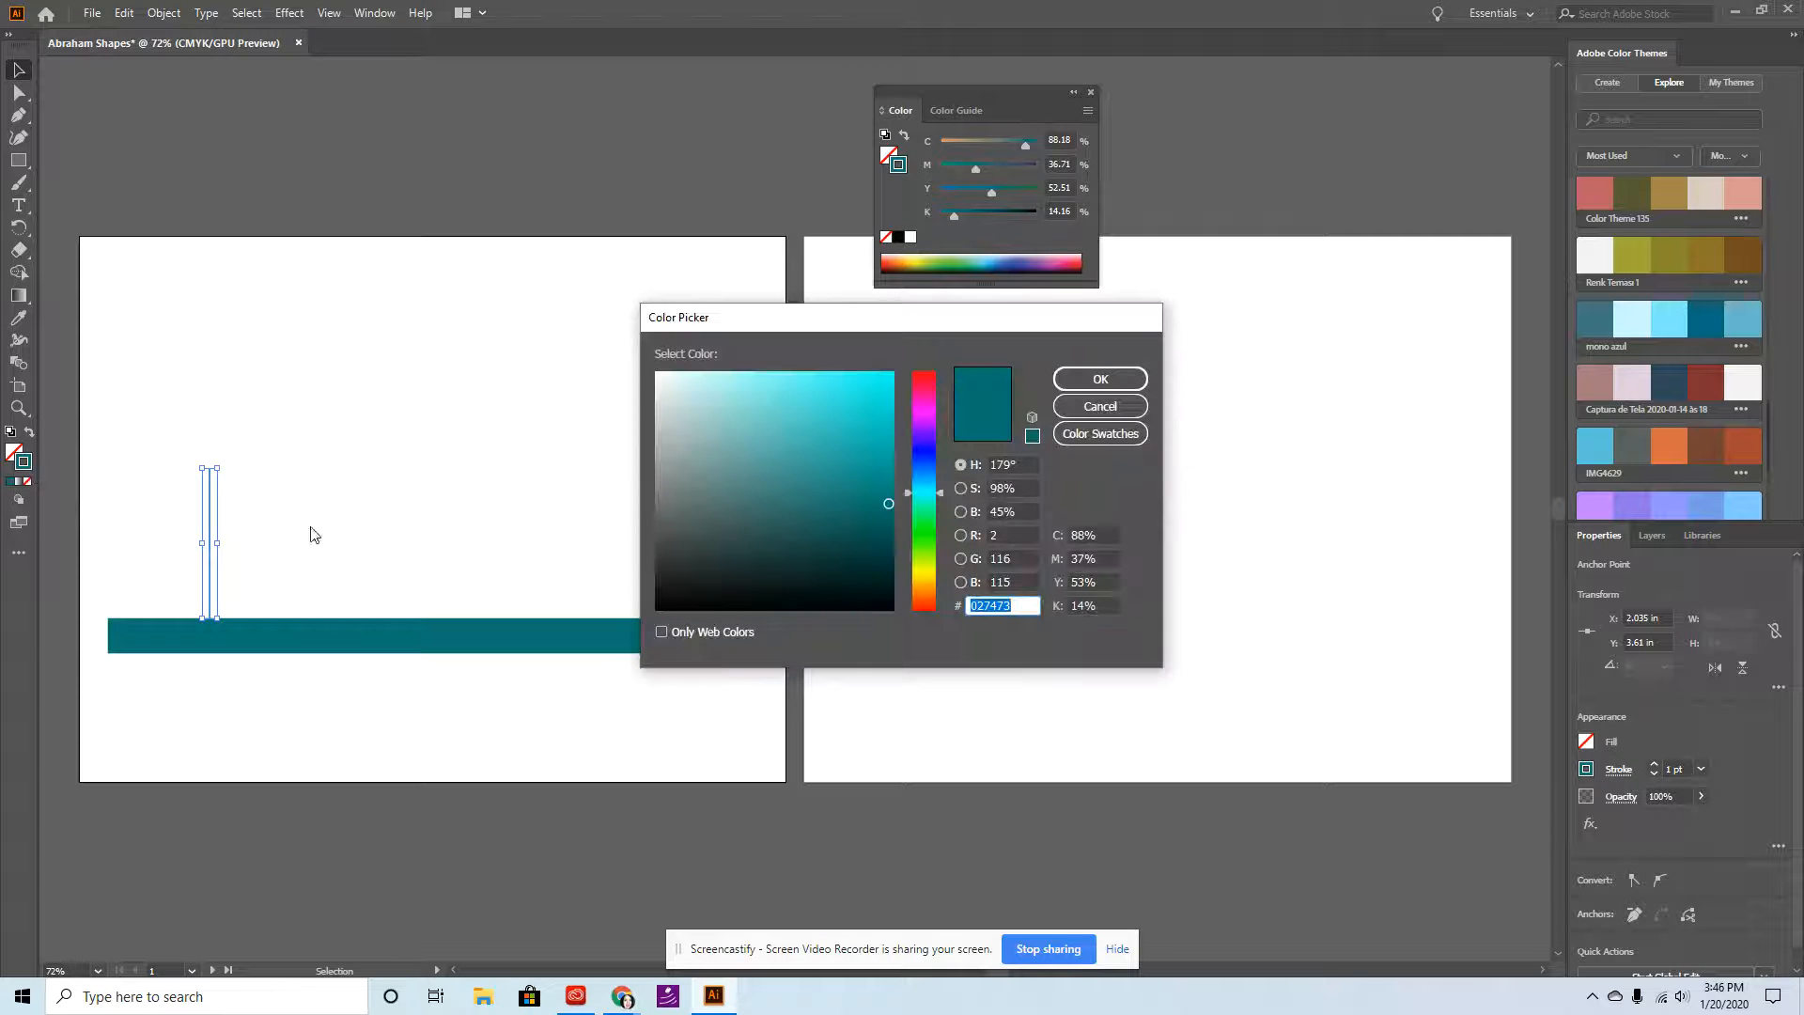
{"action": "left_click_drag", "start_coordinate": [924, 564], "coordinate": [928, 588]}
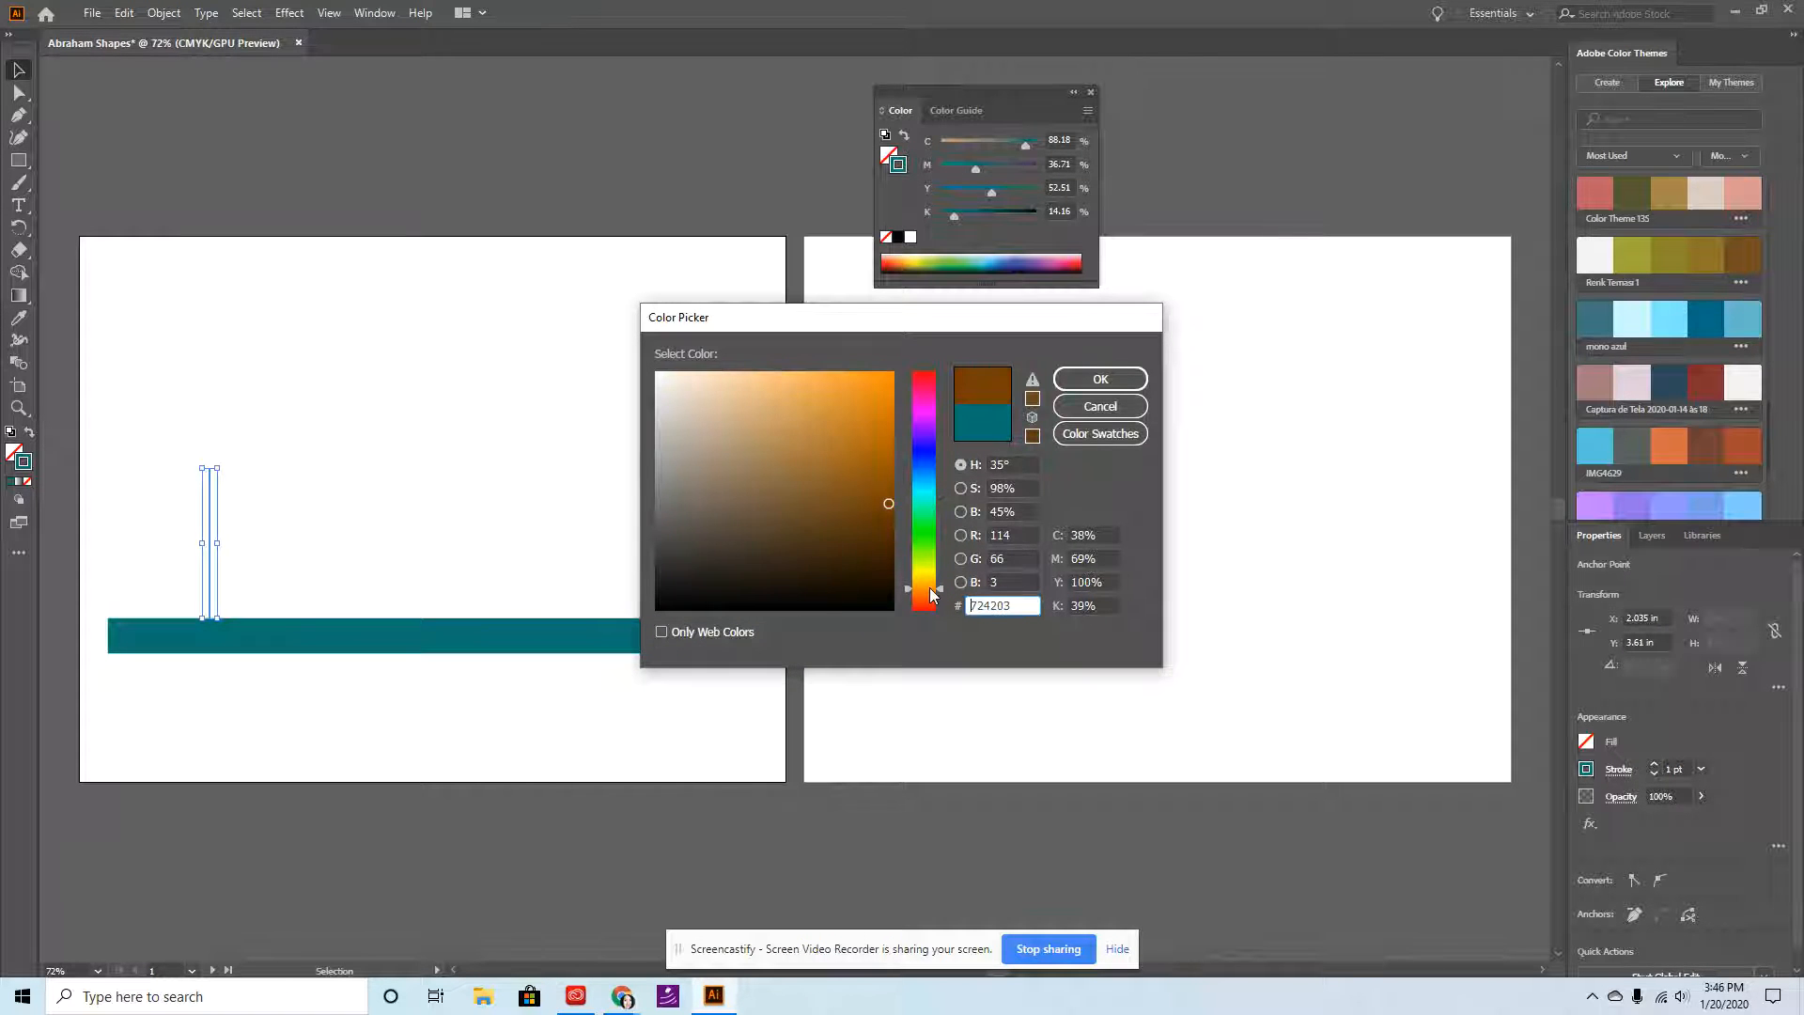
{"action": "mouse_move", "coordinate": [893, 514]}
{"action": "left_mouse_down"}
{"action": "mouse_move", "coordinate": [862, 498]}
{"action": "mouse_move", "coordinate": [881, 513]}
{"action": "left_mouse_up"}
{"action": "left_click", "coordinate": [1096, 372]}
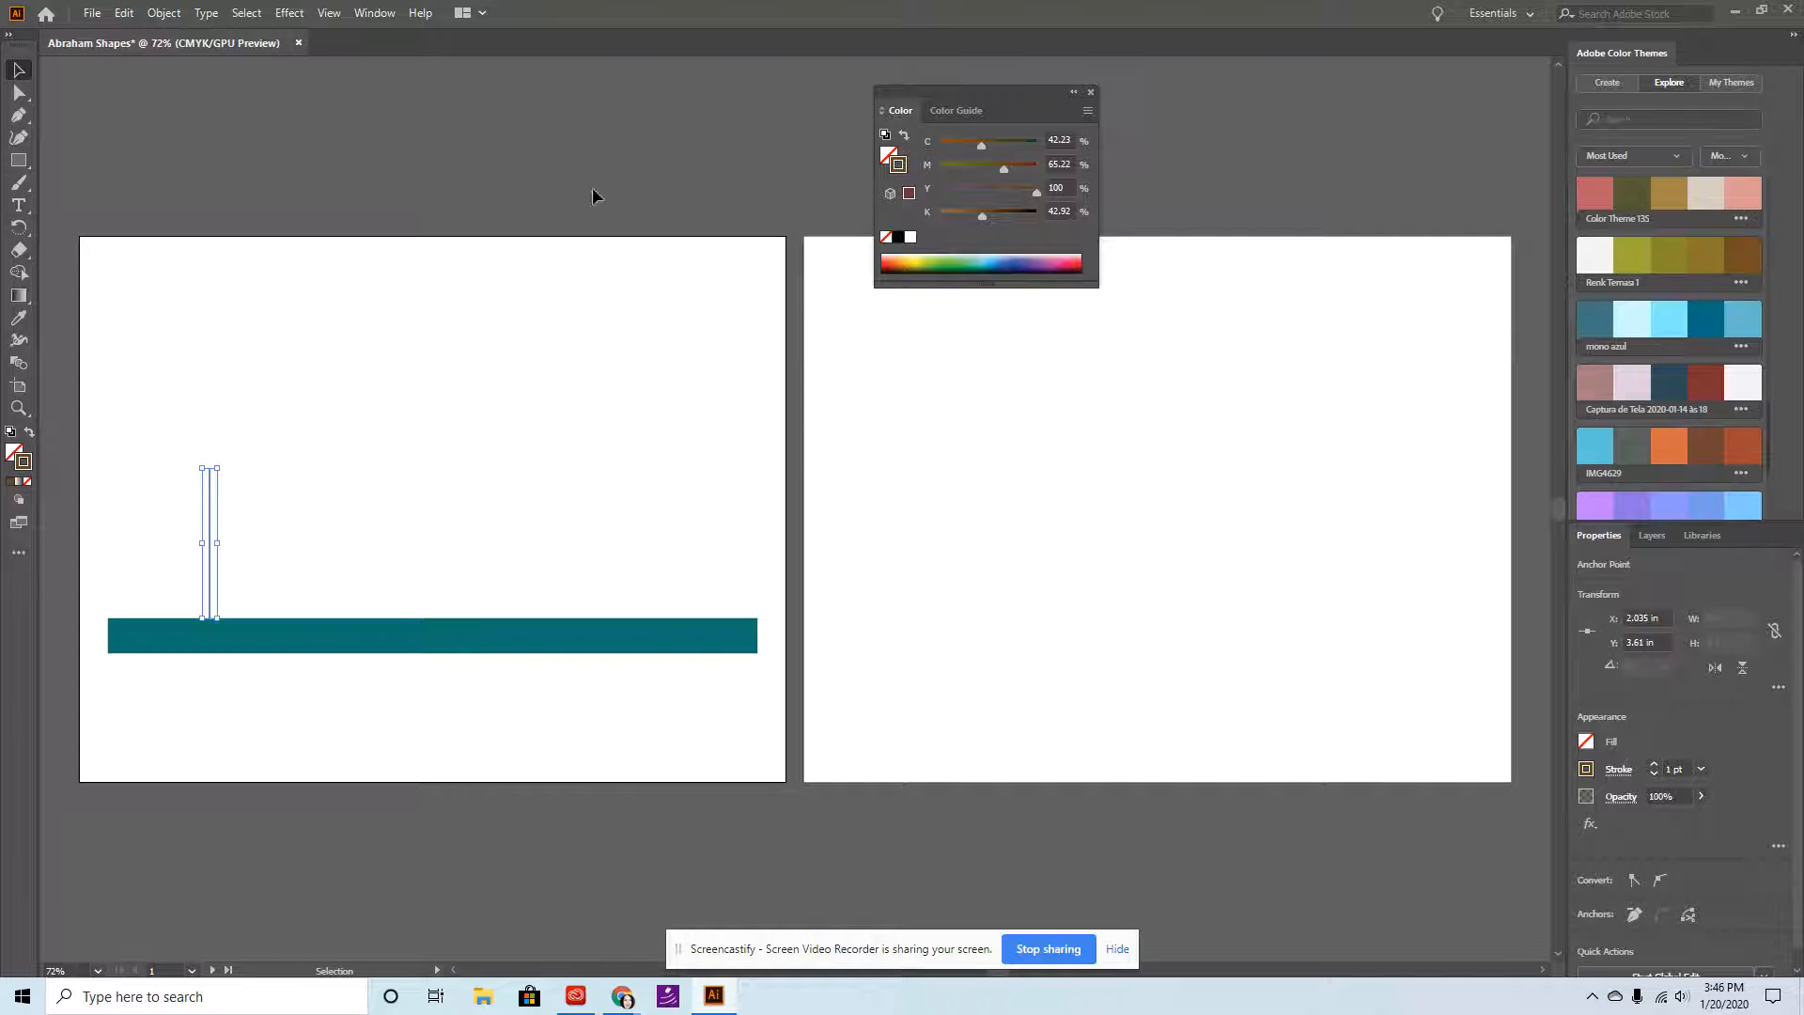
Increase the brown vertical line's stroke weight to 5 pt.
{"action": "left_click", "coordinate": [380, 13]}
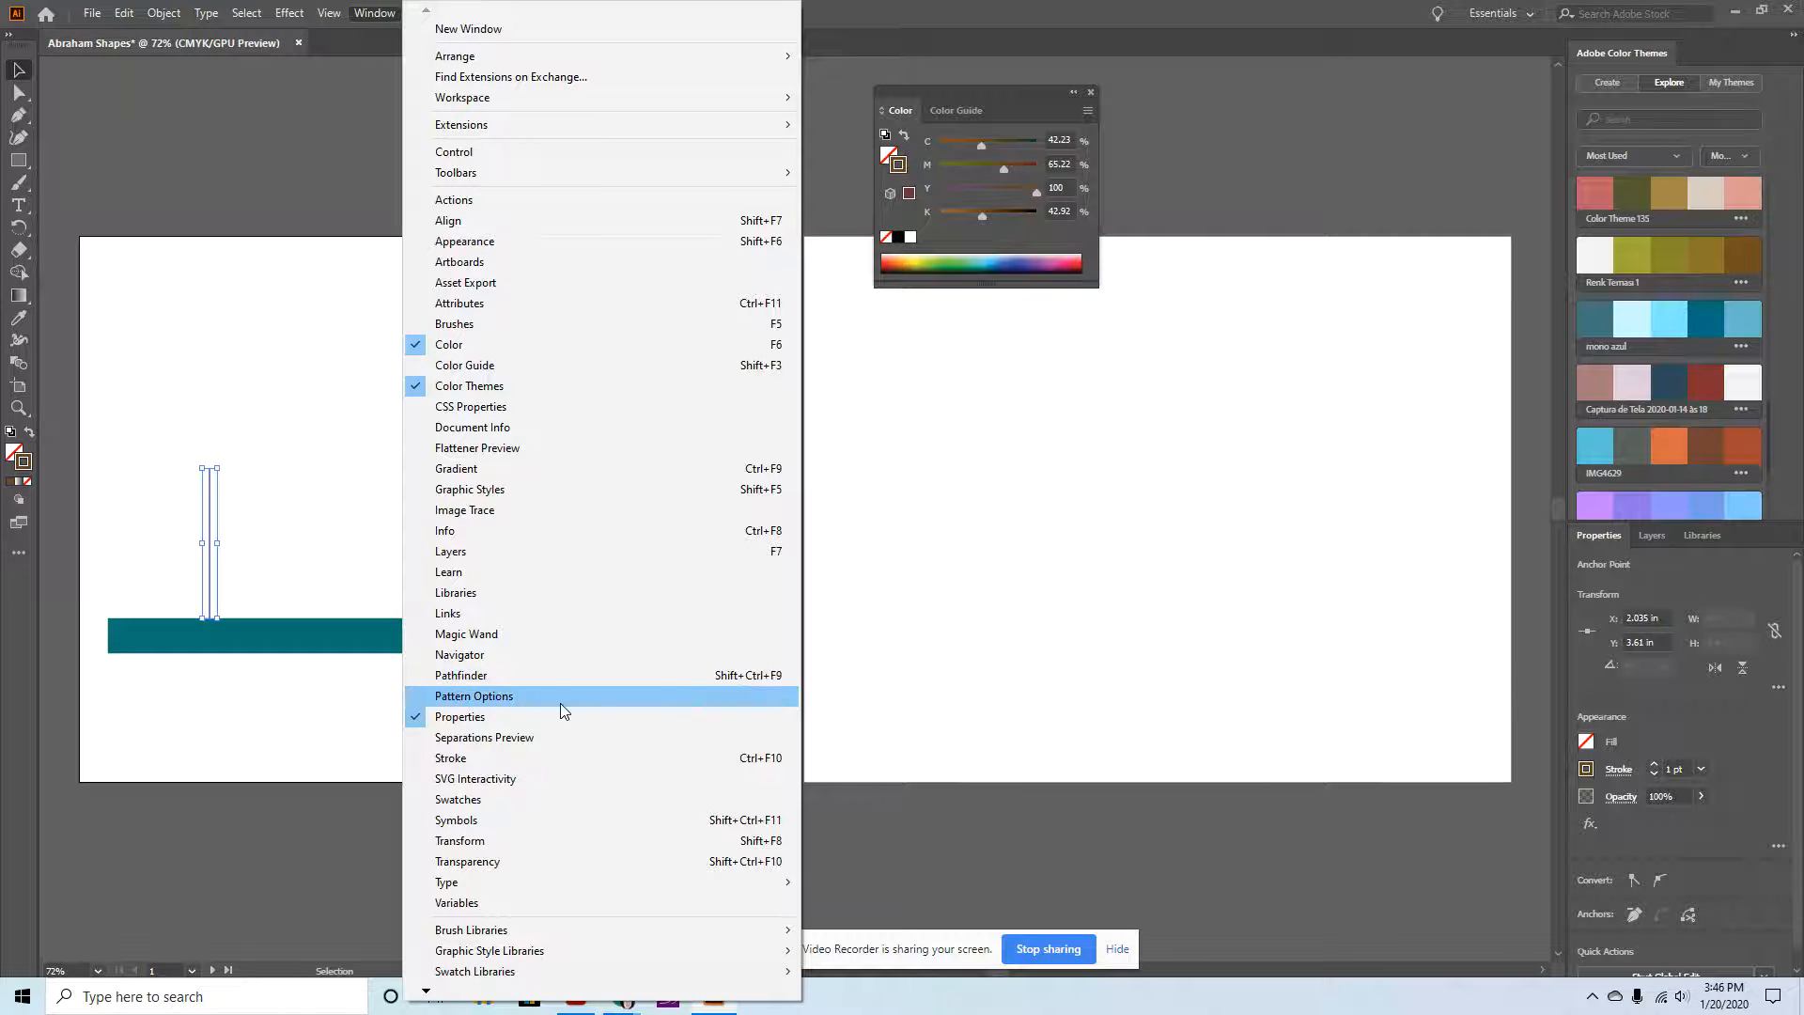
{"action": "left_click", "coordinate": [1728, 768]}
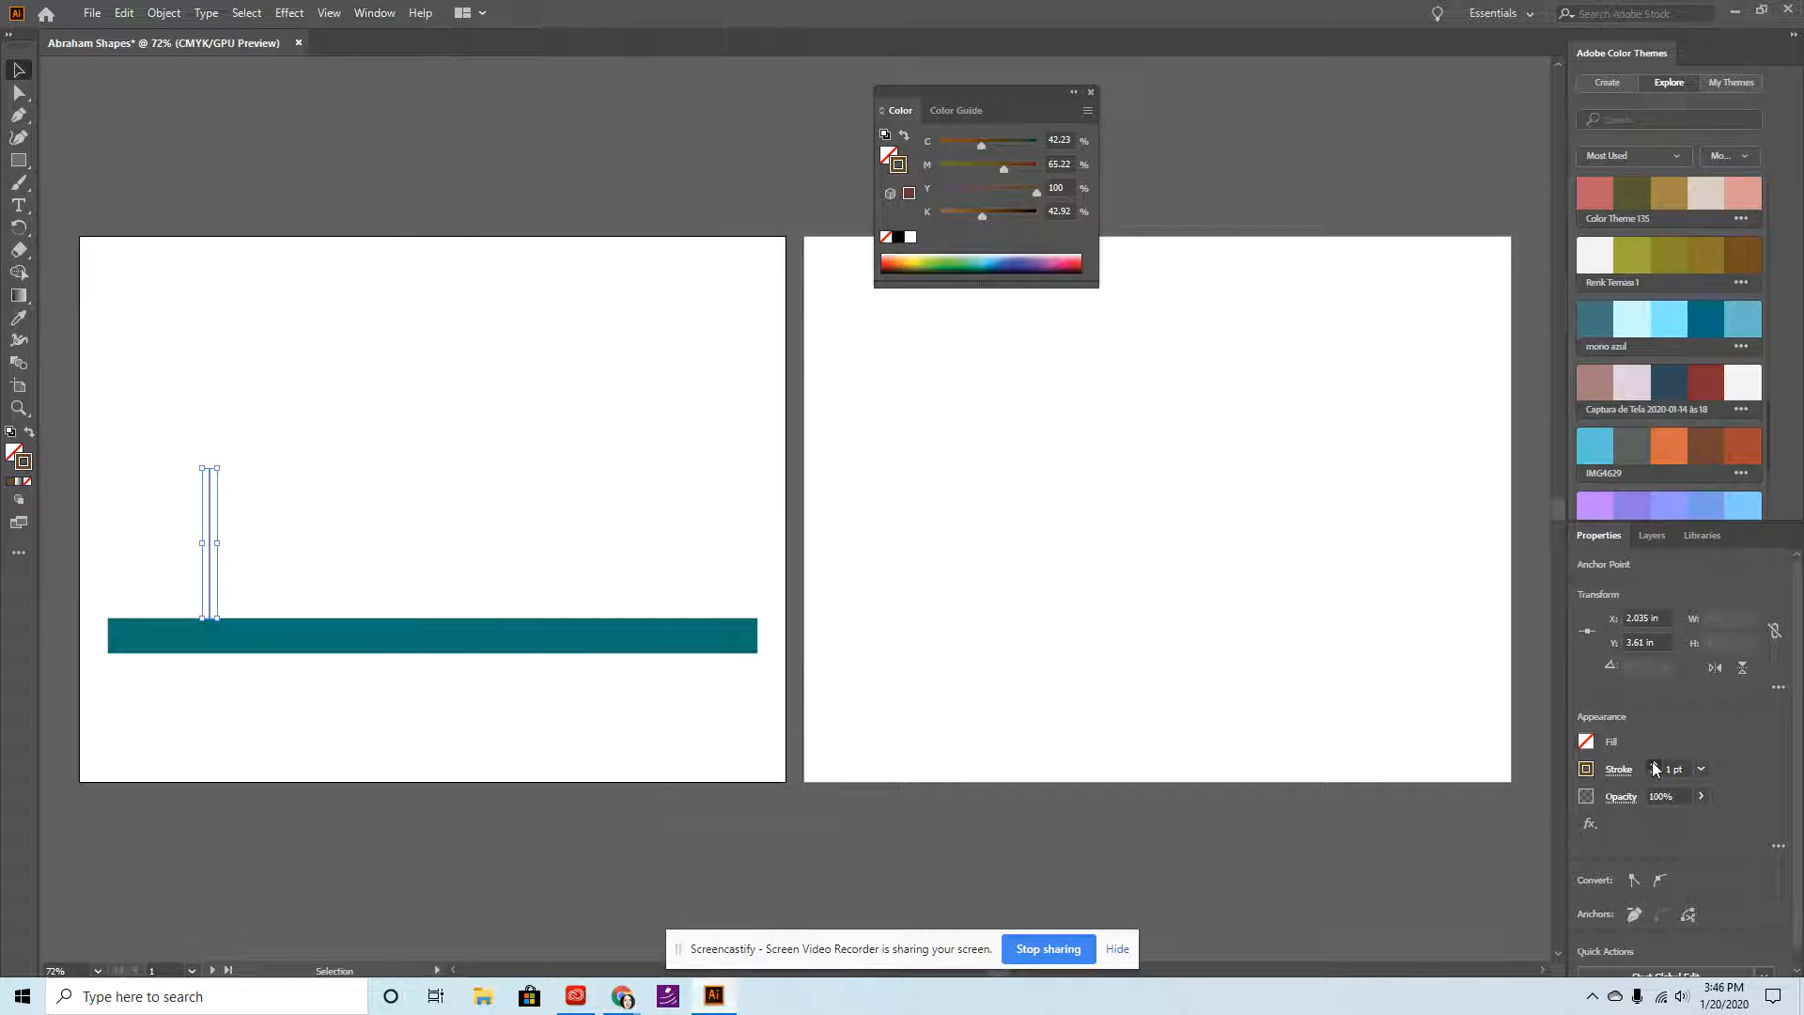
{"action": "left_click", "coordinate": [1652, 762]}
{"action": "left_click", "coordinate": [1653, 763]}
{"action": "left_click", "coordinate": [1652, 763]}
{"action": "left_click", "coordinate": [1653, 763]}
Draw a V-shaped pair of branches with the Pen tool, meeting on the upper part of the brown trunk, and deselect it.
{"action": "left_click", "coordinate": [17, 116]}
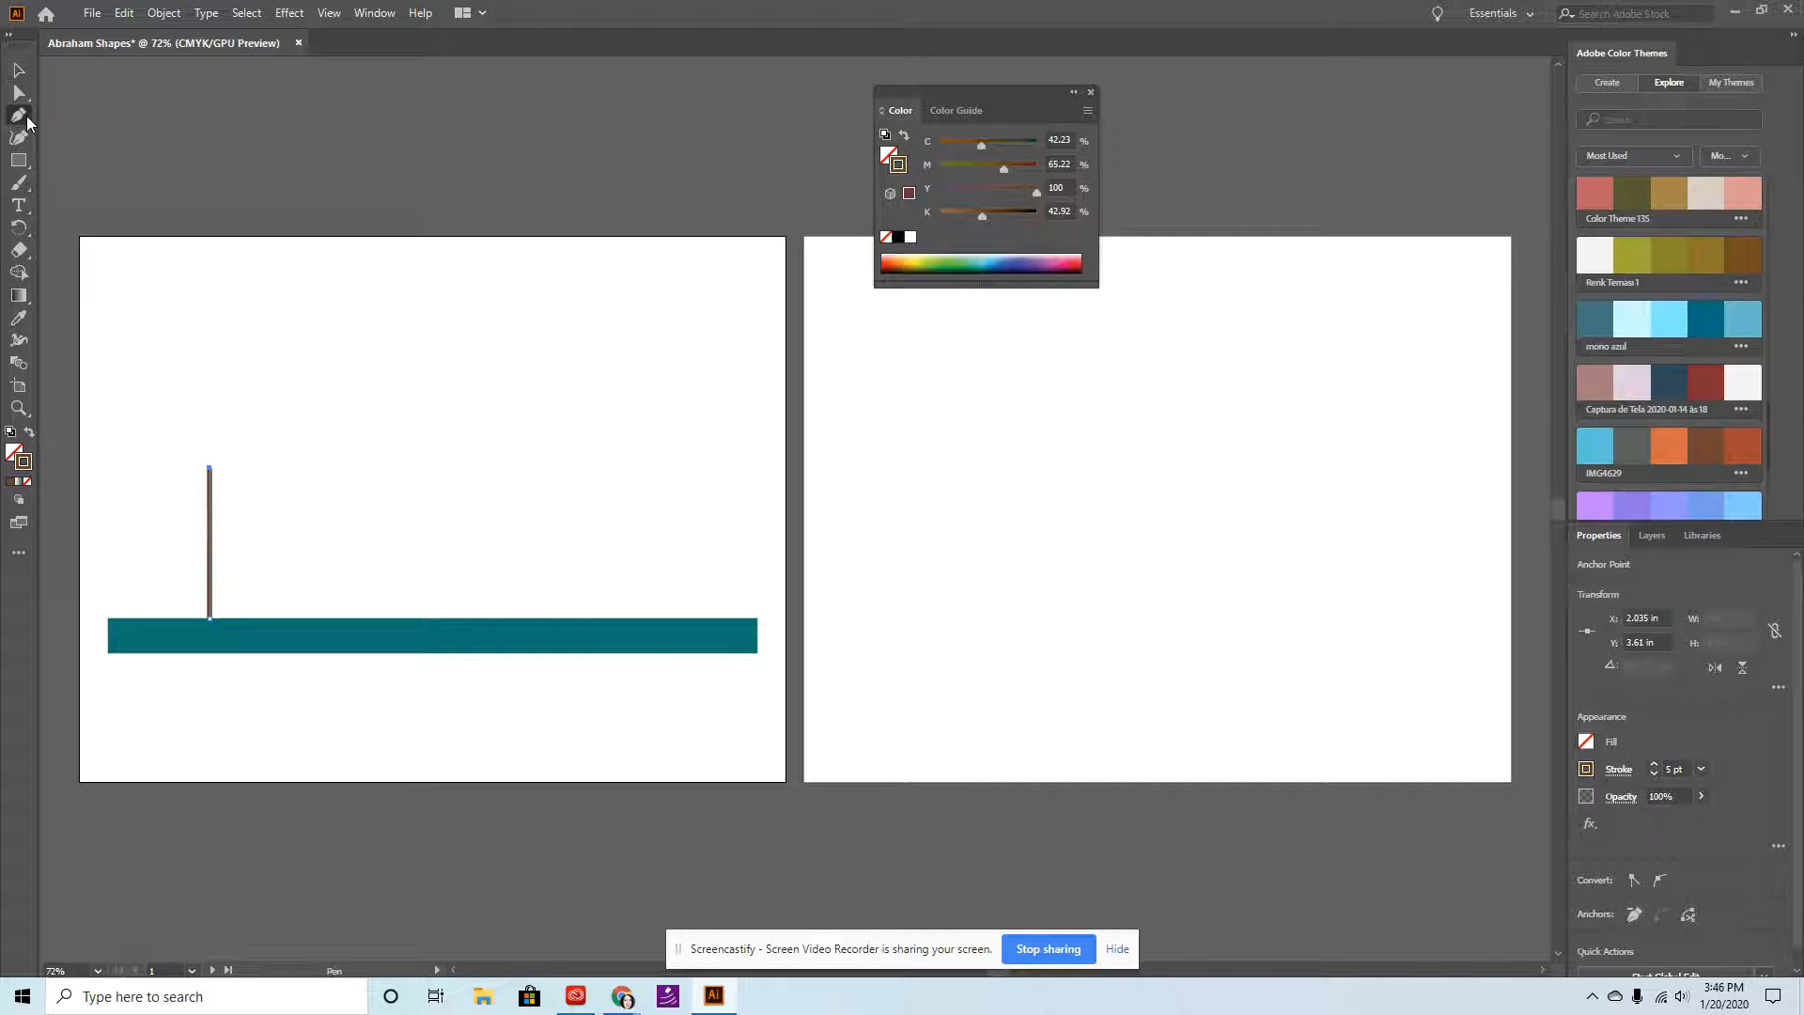
{"action": "left_click", "coordinate": [176, 479]}
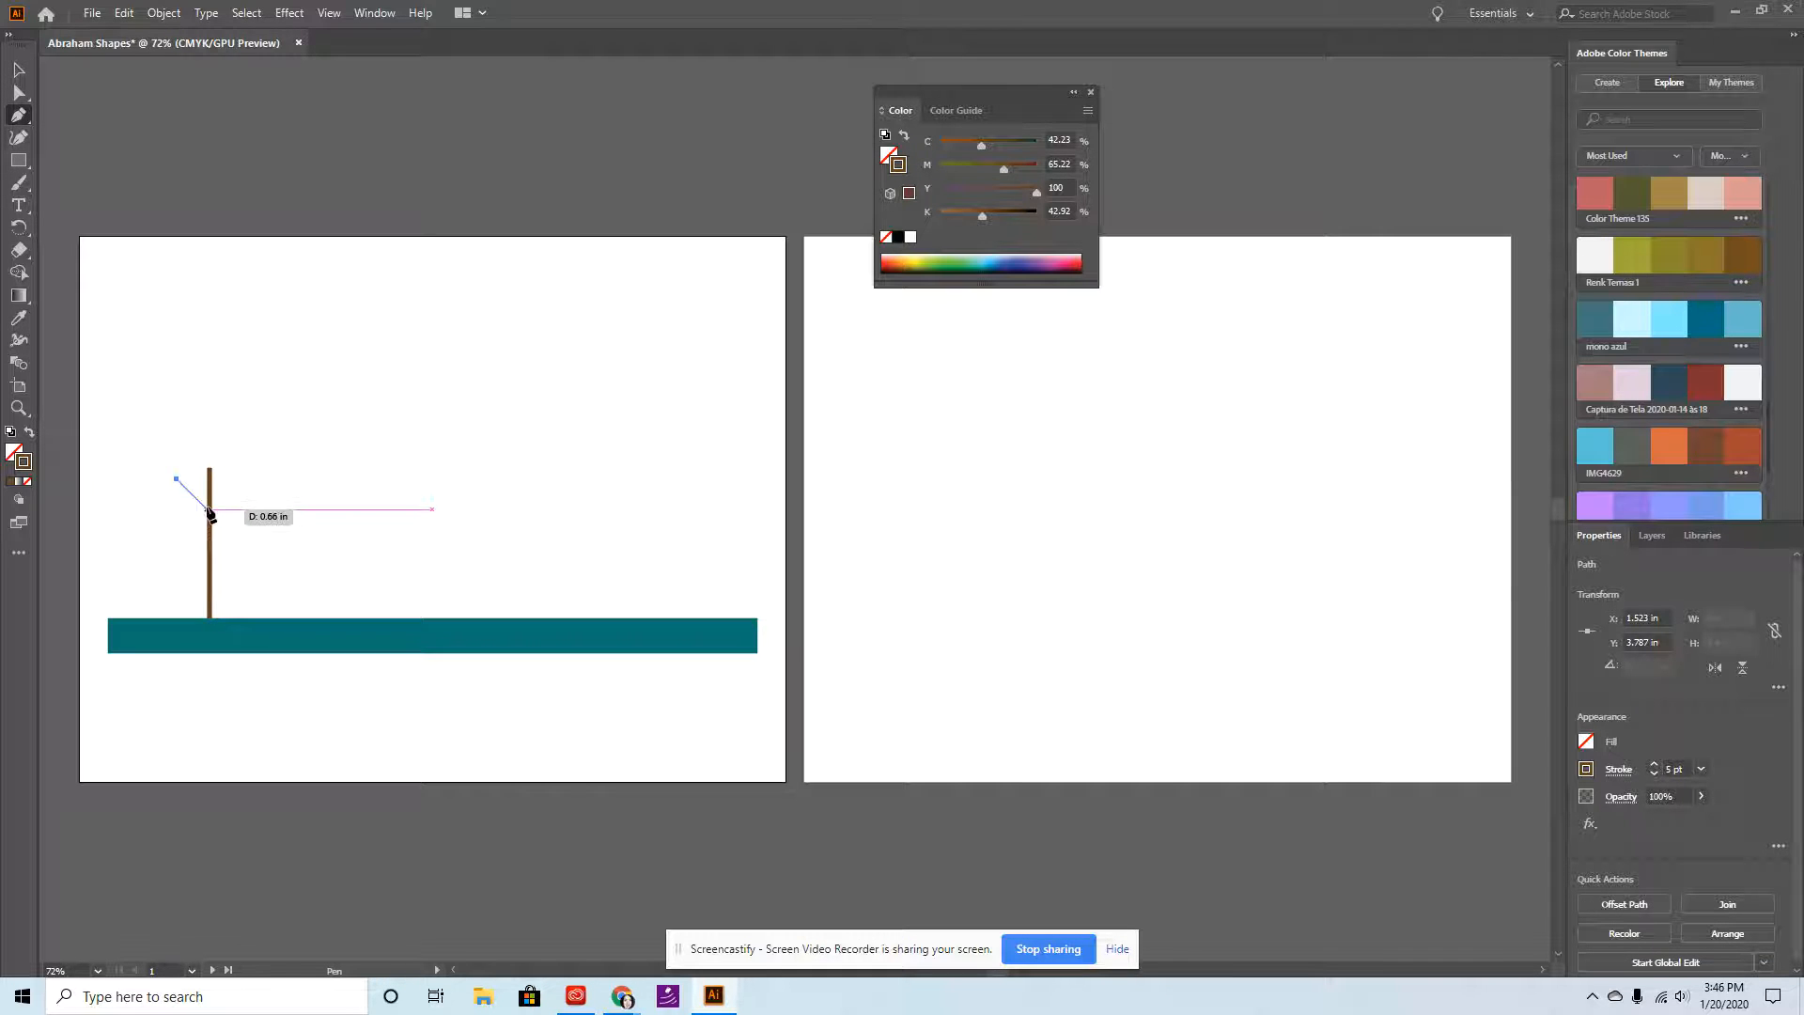
{"action": "left_click", "coordinate": [209, 512]}
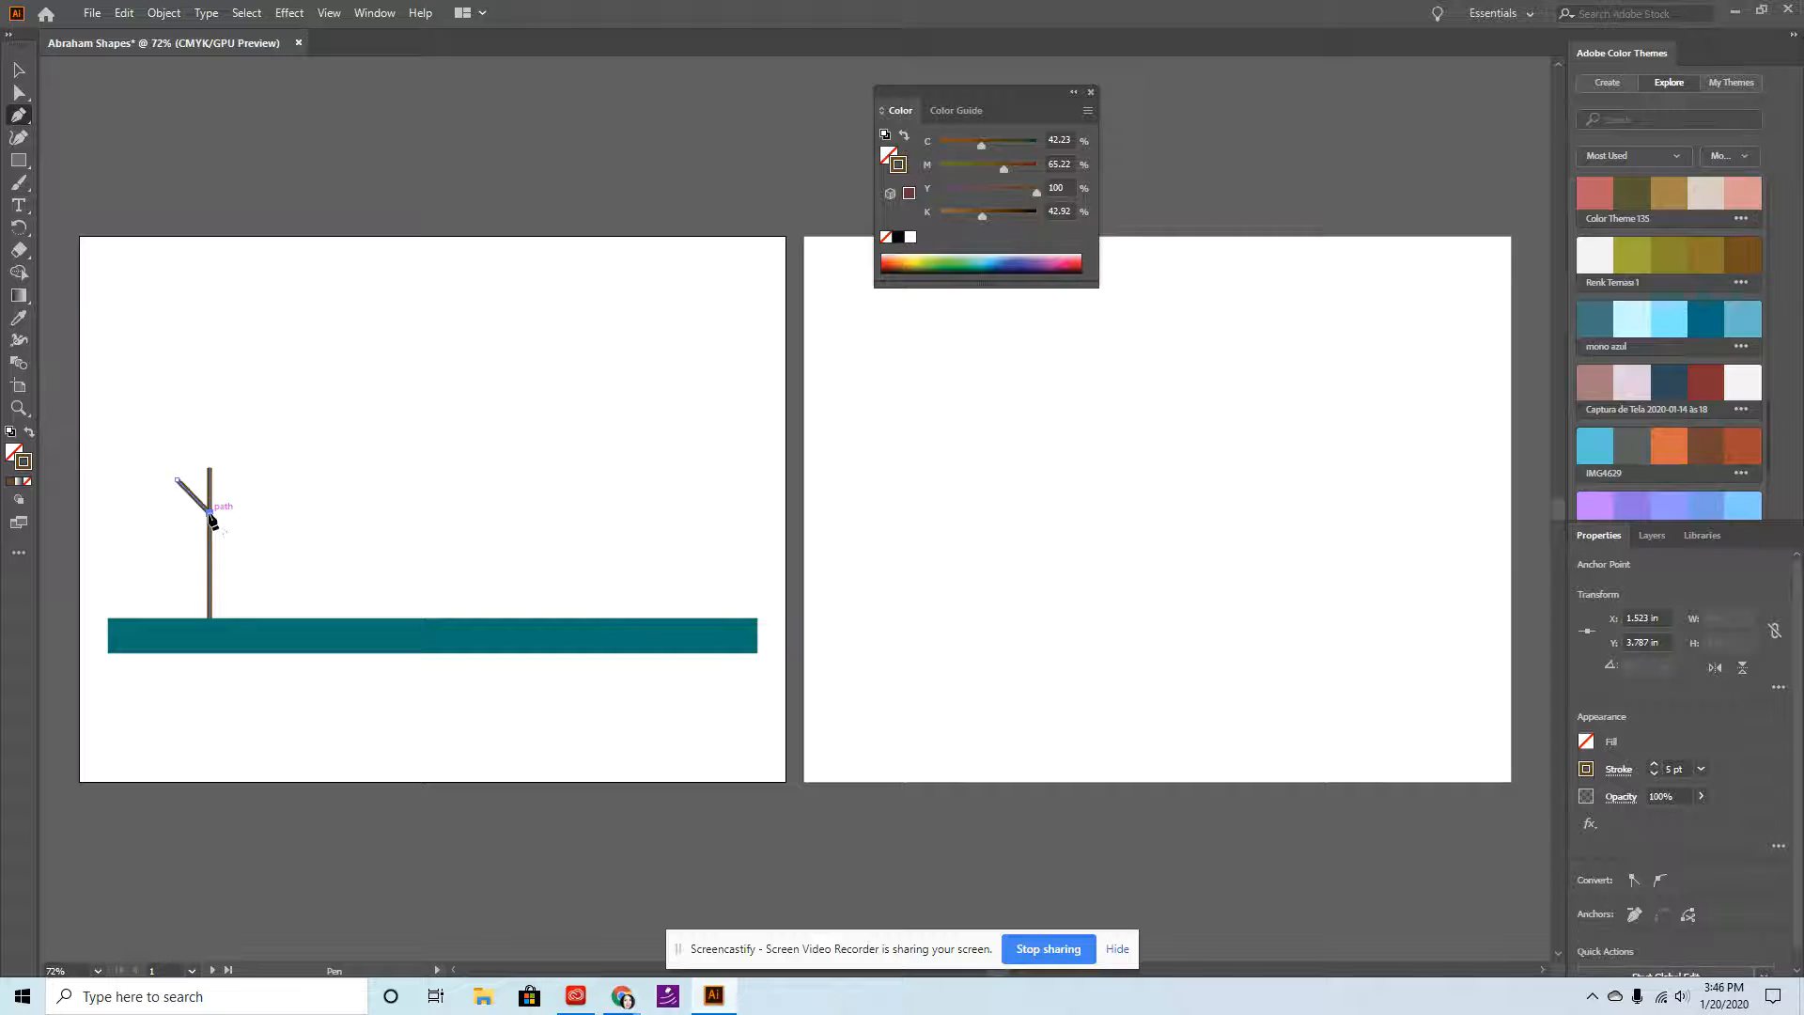
{"action": "left_click", "coordinate": [252, 456]}
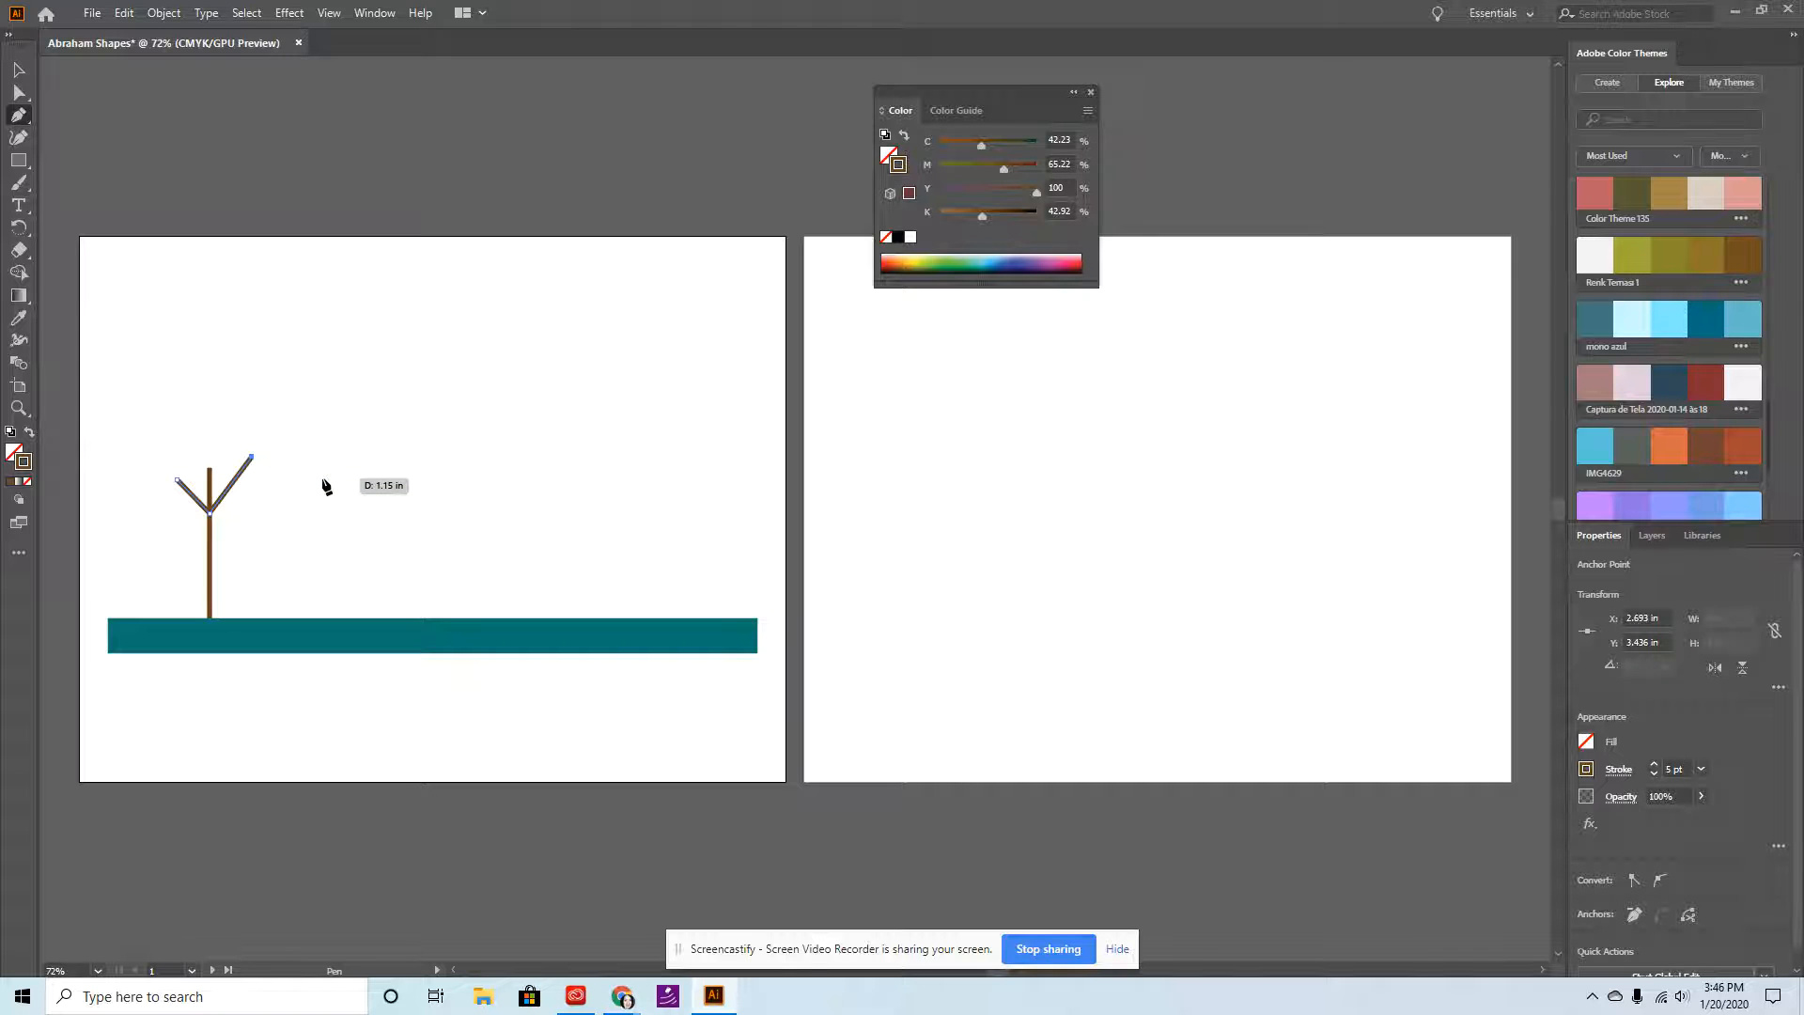
{"action": "left_click", "coordinate": [16, 70]}
{"action": "left_click", "coordinate": [382, 382]}
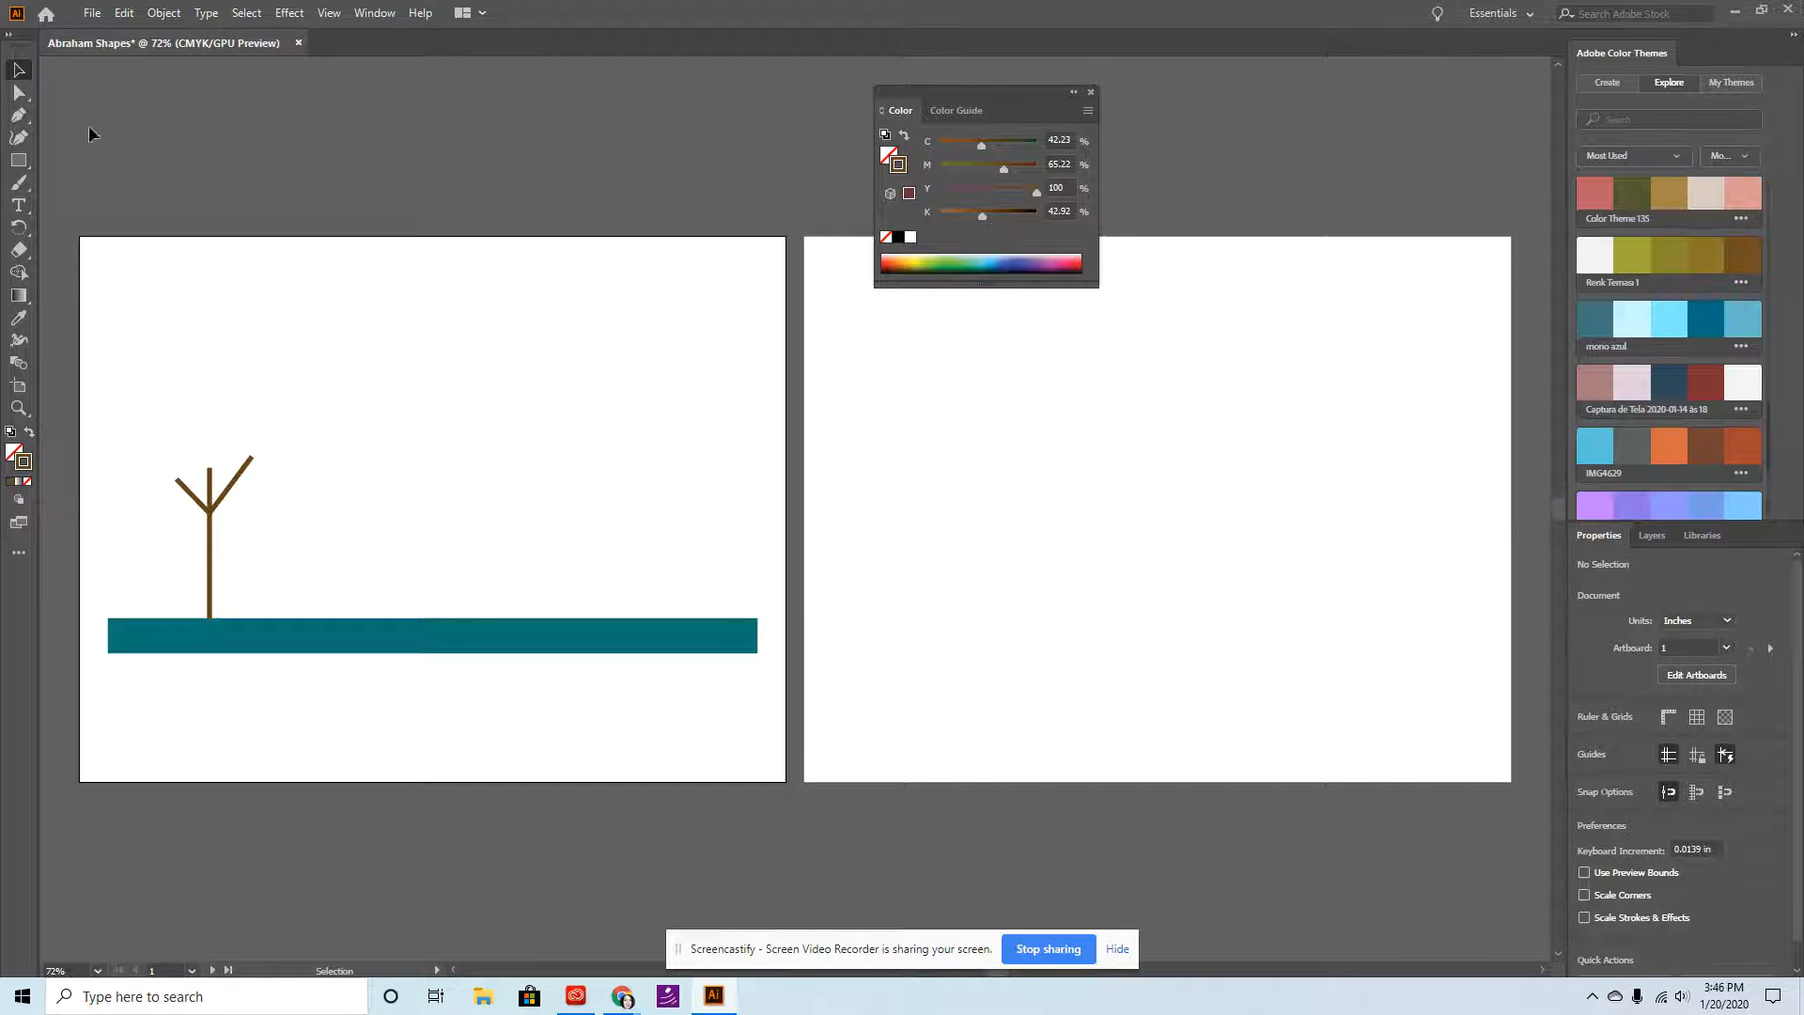
Draw a circle about 1.12 in across over the tip of the tree's left branch with the Ellipse tool.
{"action": "left_click", "coordinate": [19, 160]}
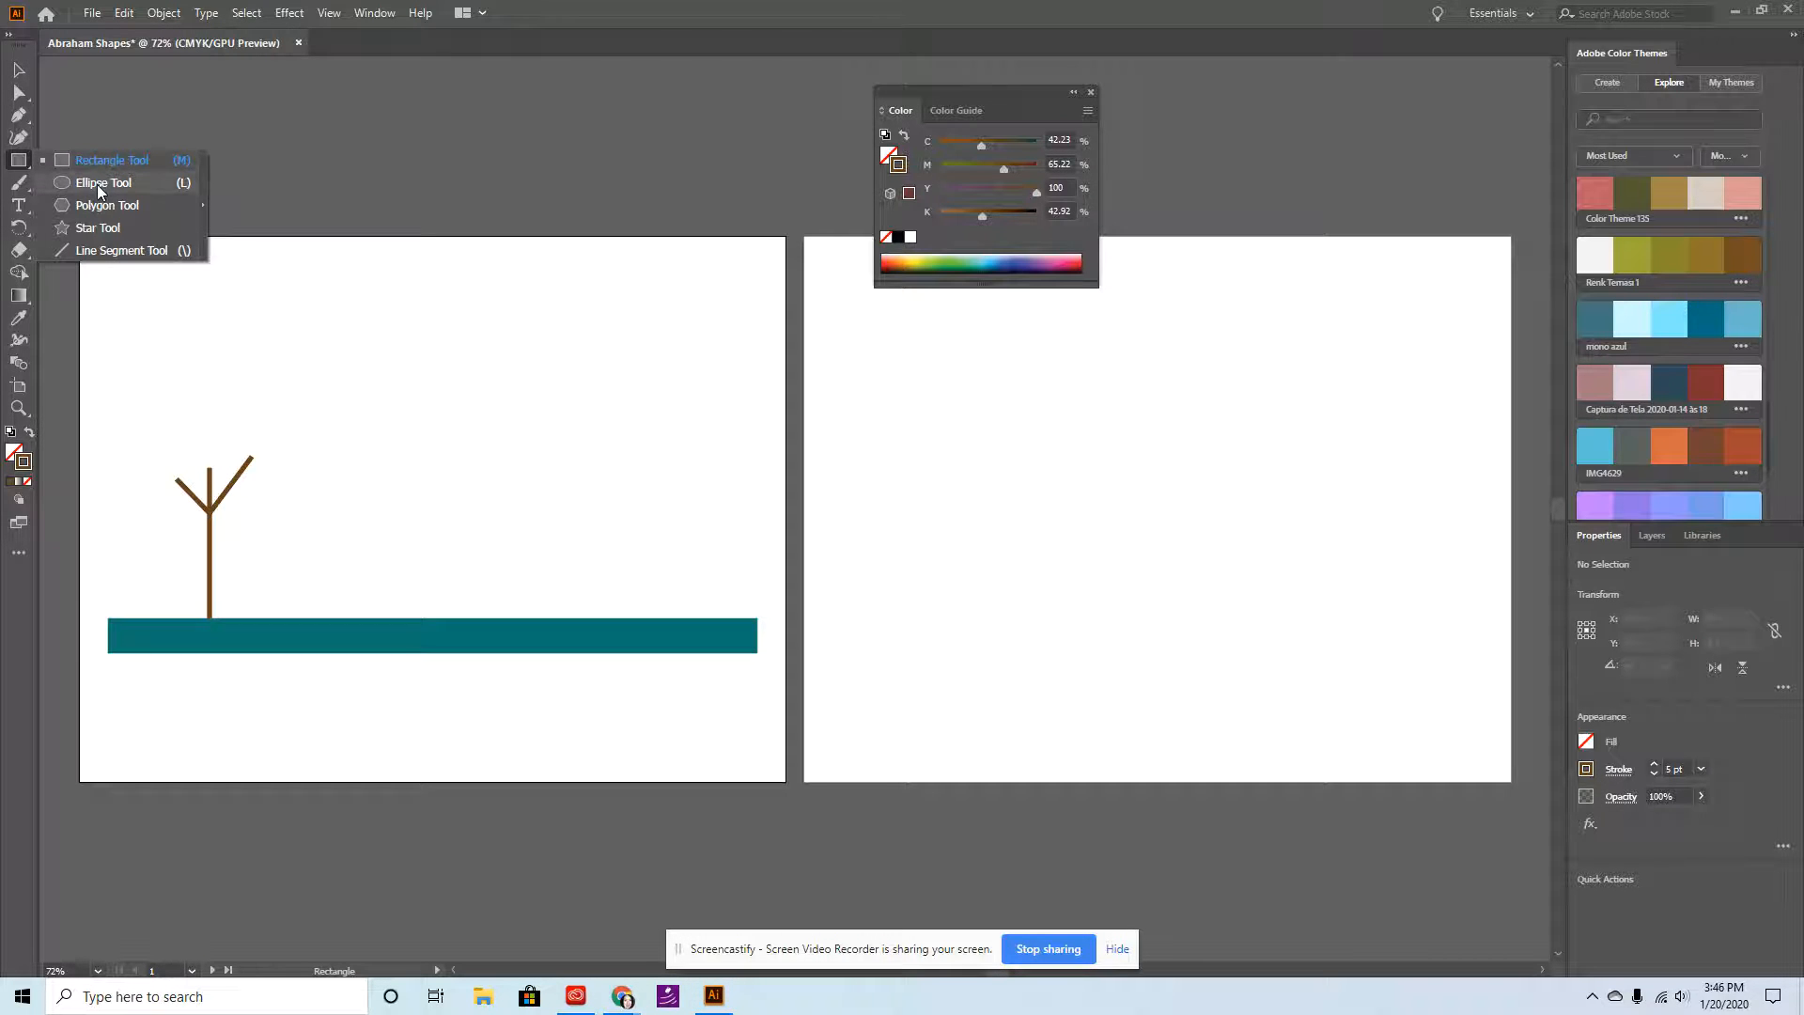
{"action": "left_click", "coordinate": [97, 184]}
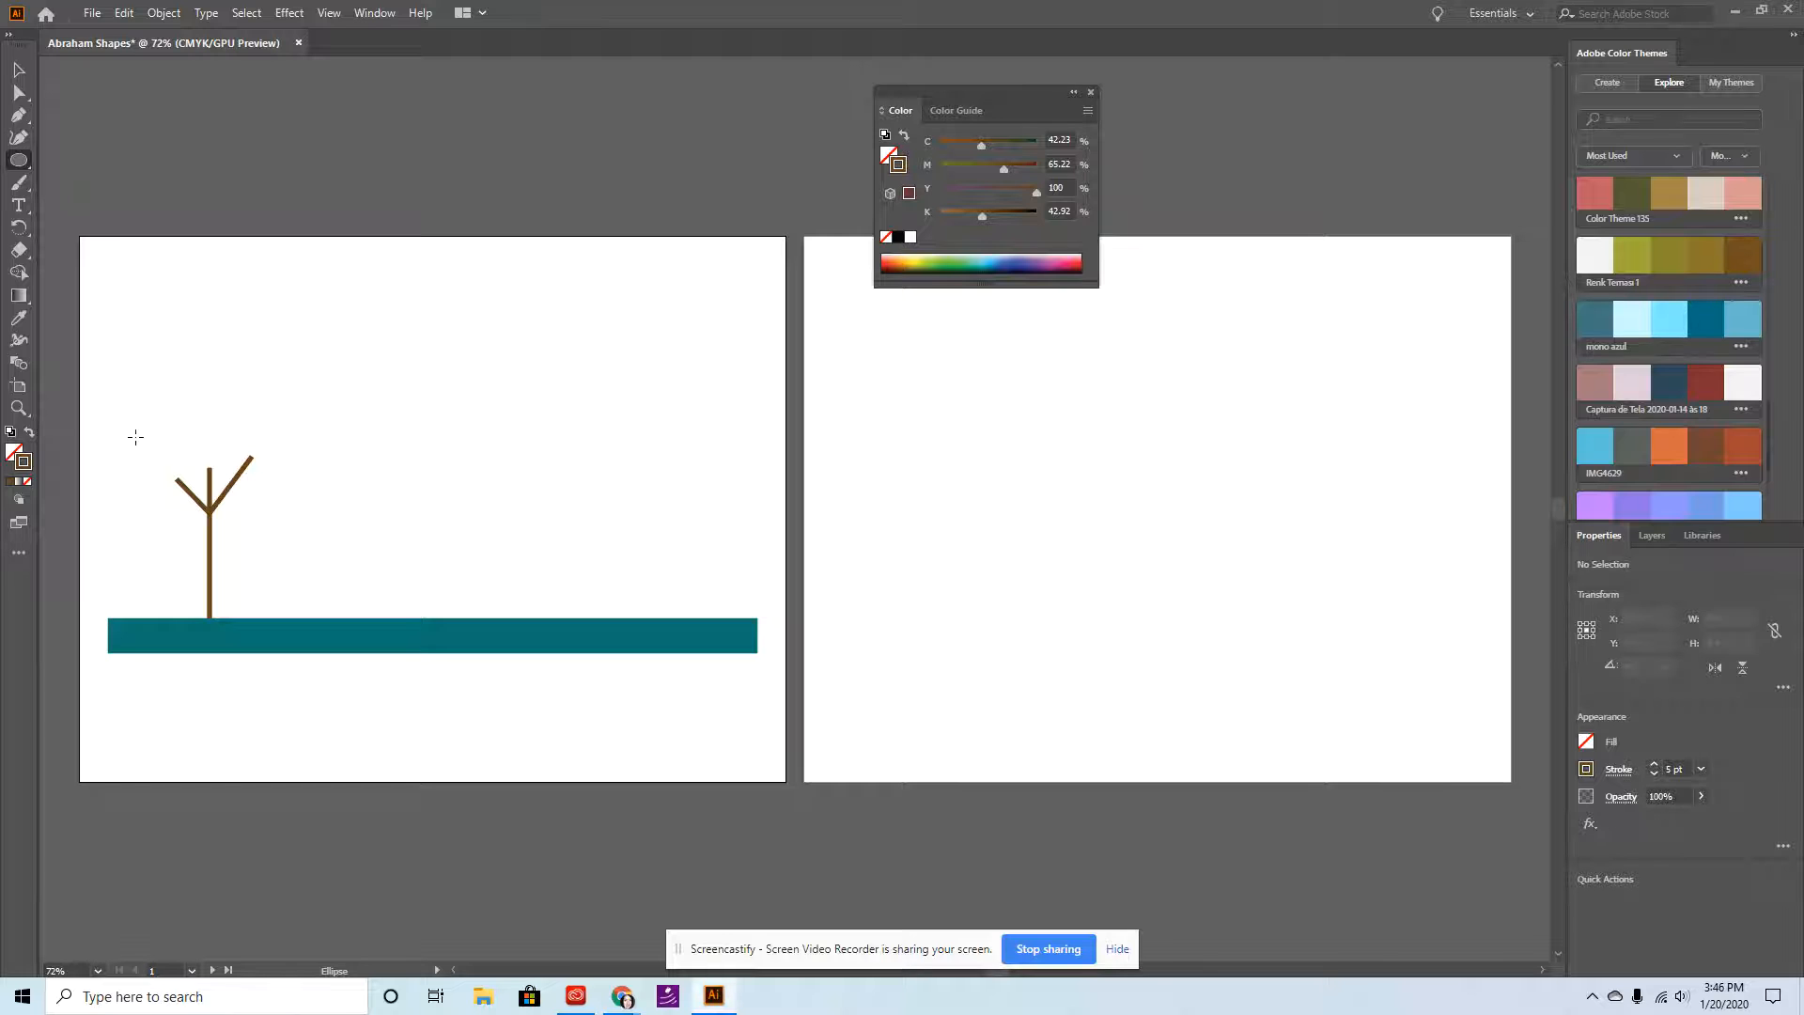
{"action": "left_click_drag", "start_coordinate": [135, 437], "coordinate": [208, 509]}
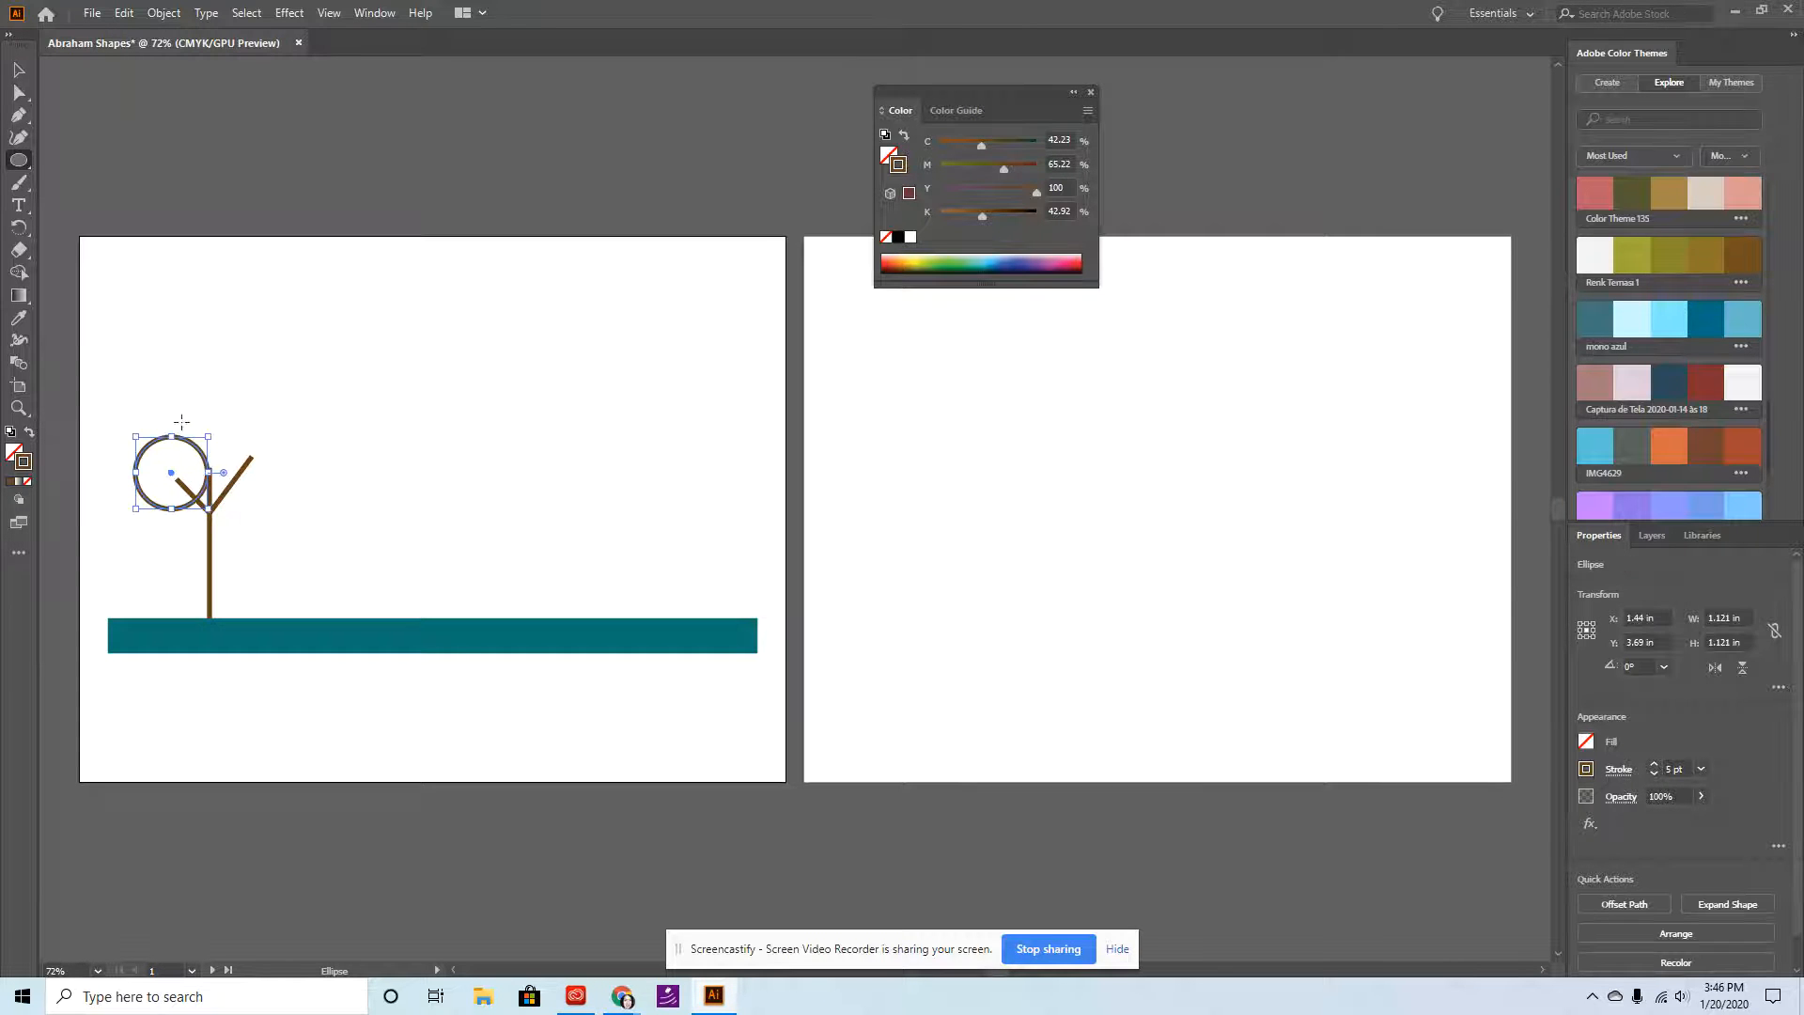
Swap the circle's fill and stroke, and set its fill to the teal of the Inspire color theme.
{"action": "left_click", "coordinate": [29, 431]}
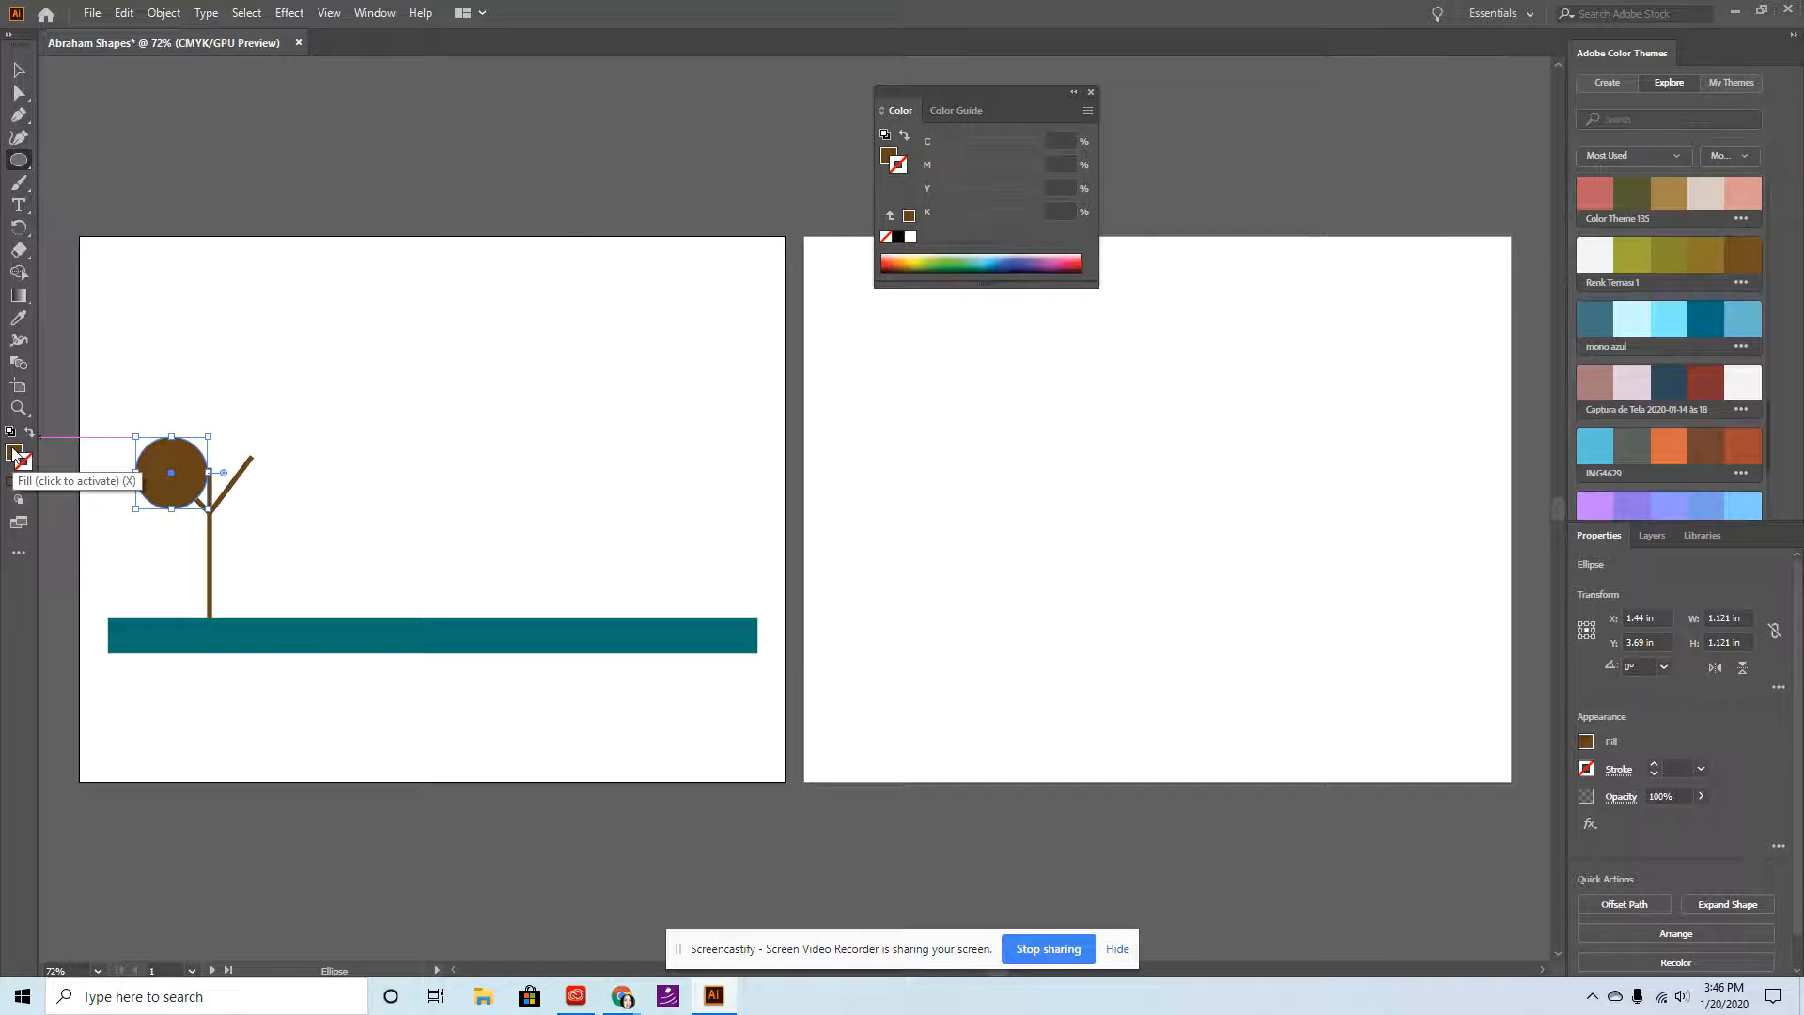
{"action": "left_click", "coordinate": [14, 455]}
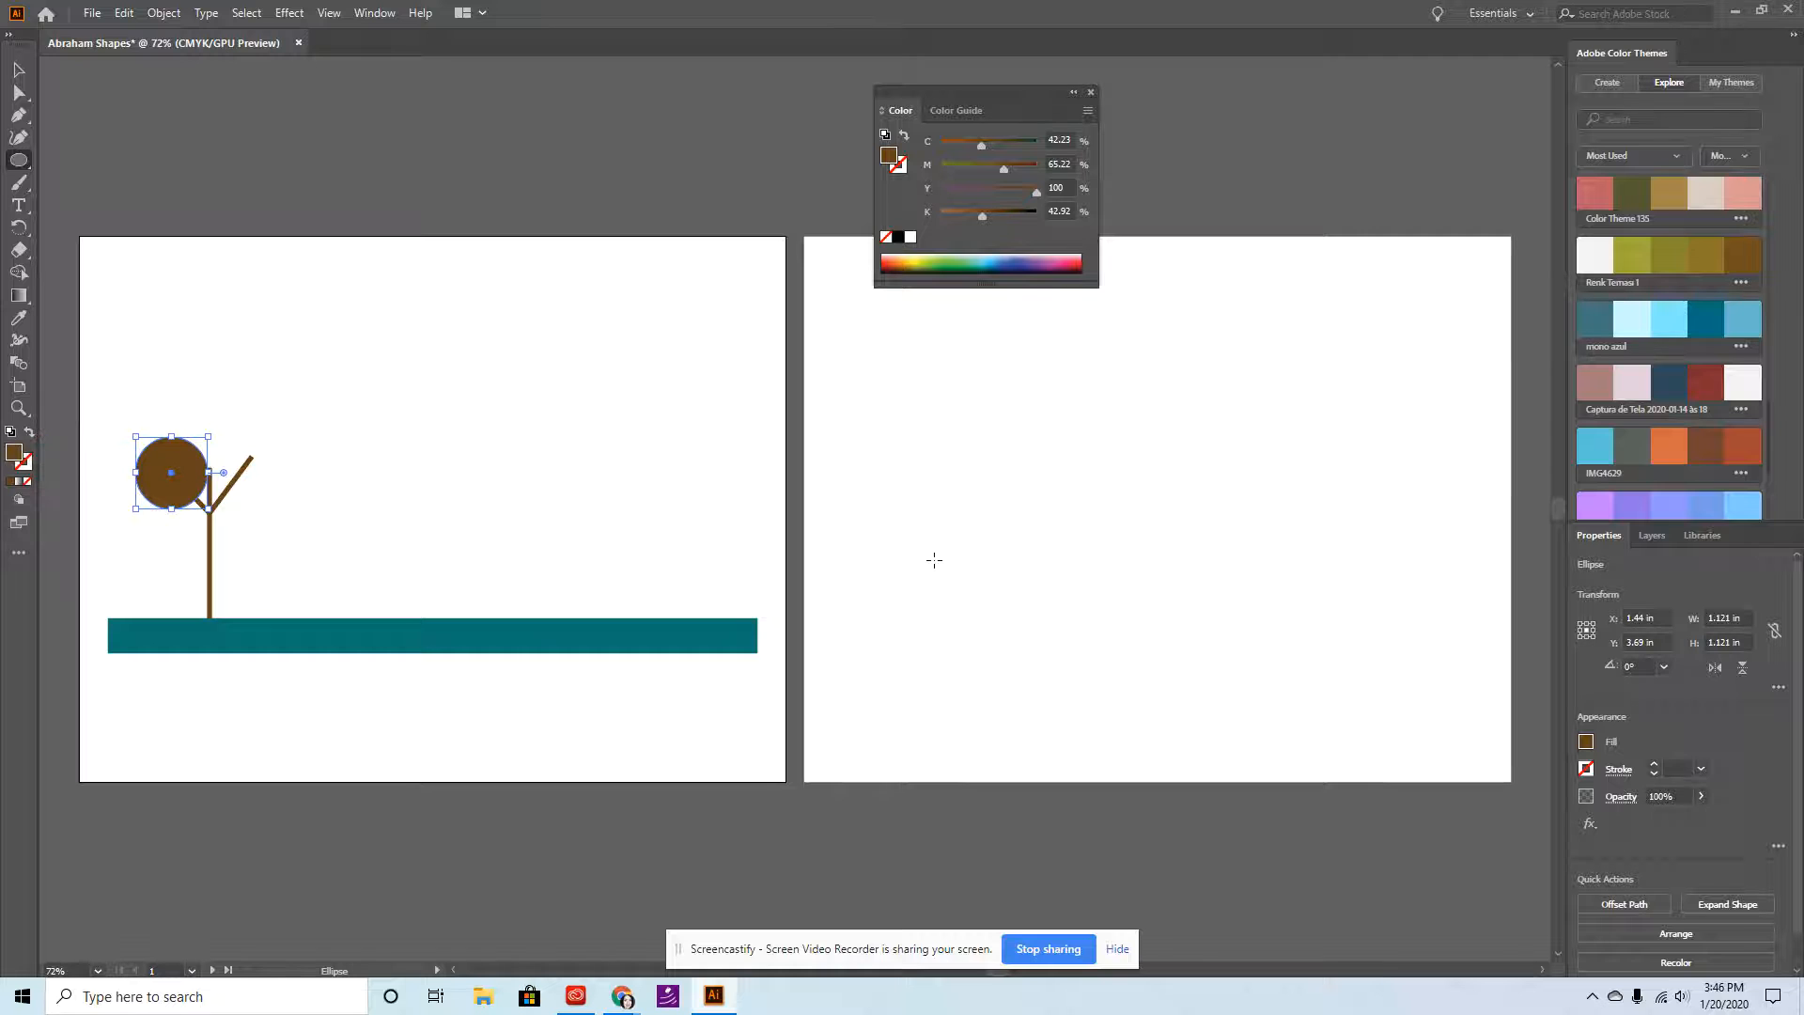
{"action": "scroll", "coordinate": [1671, 393], "scroll_direction": "up", "scroll_amount": 2}
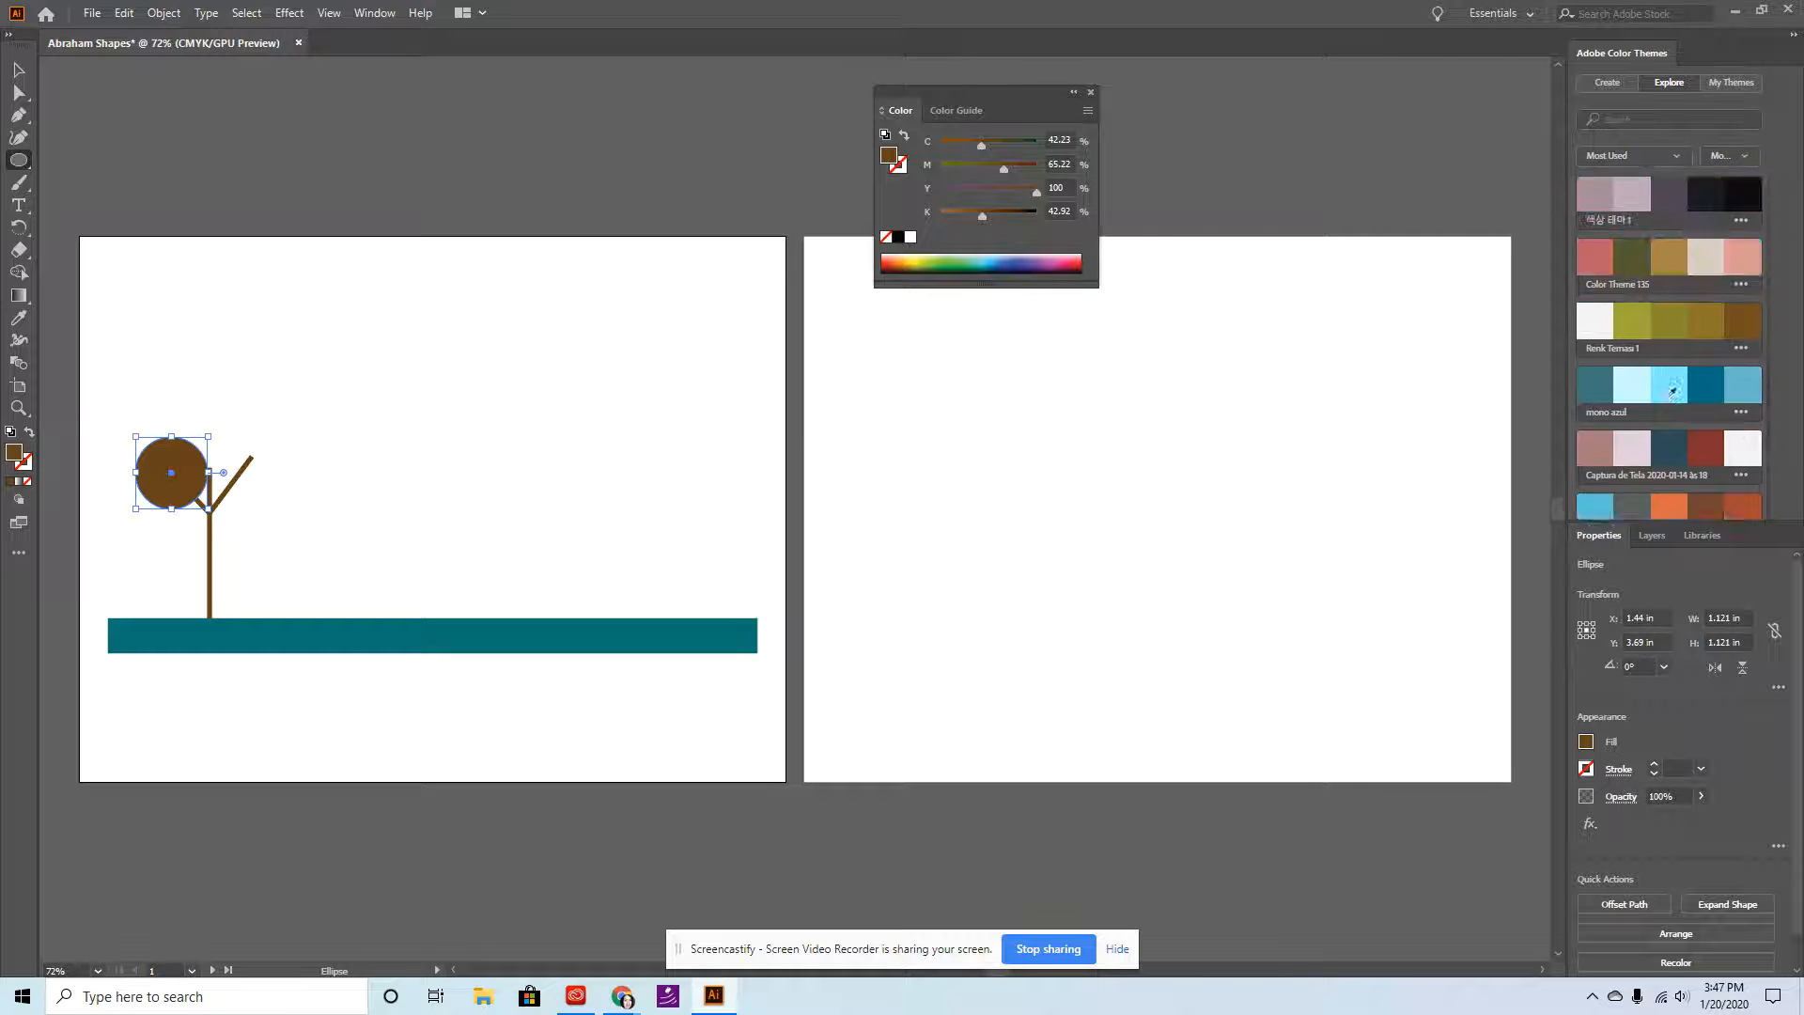
{"action": "scroll", "coordinate": [1671, 392], "scroll_direction": "up", "scroll_amount": 5}
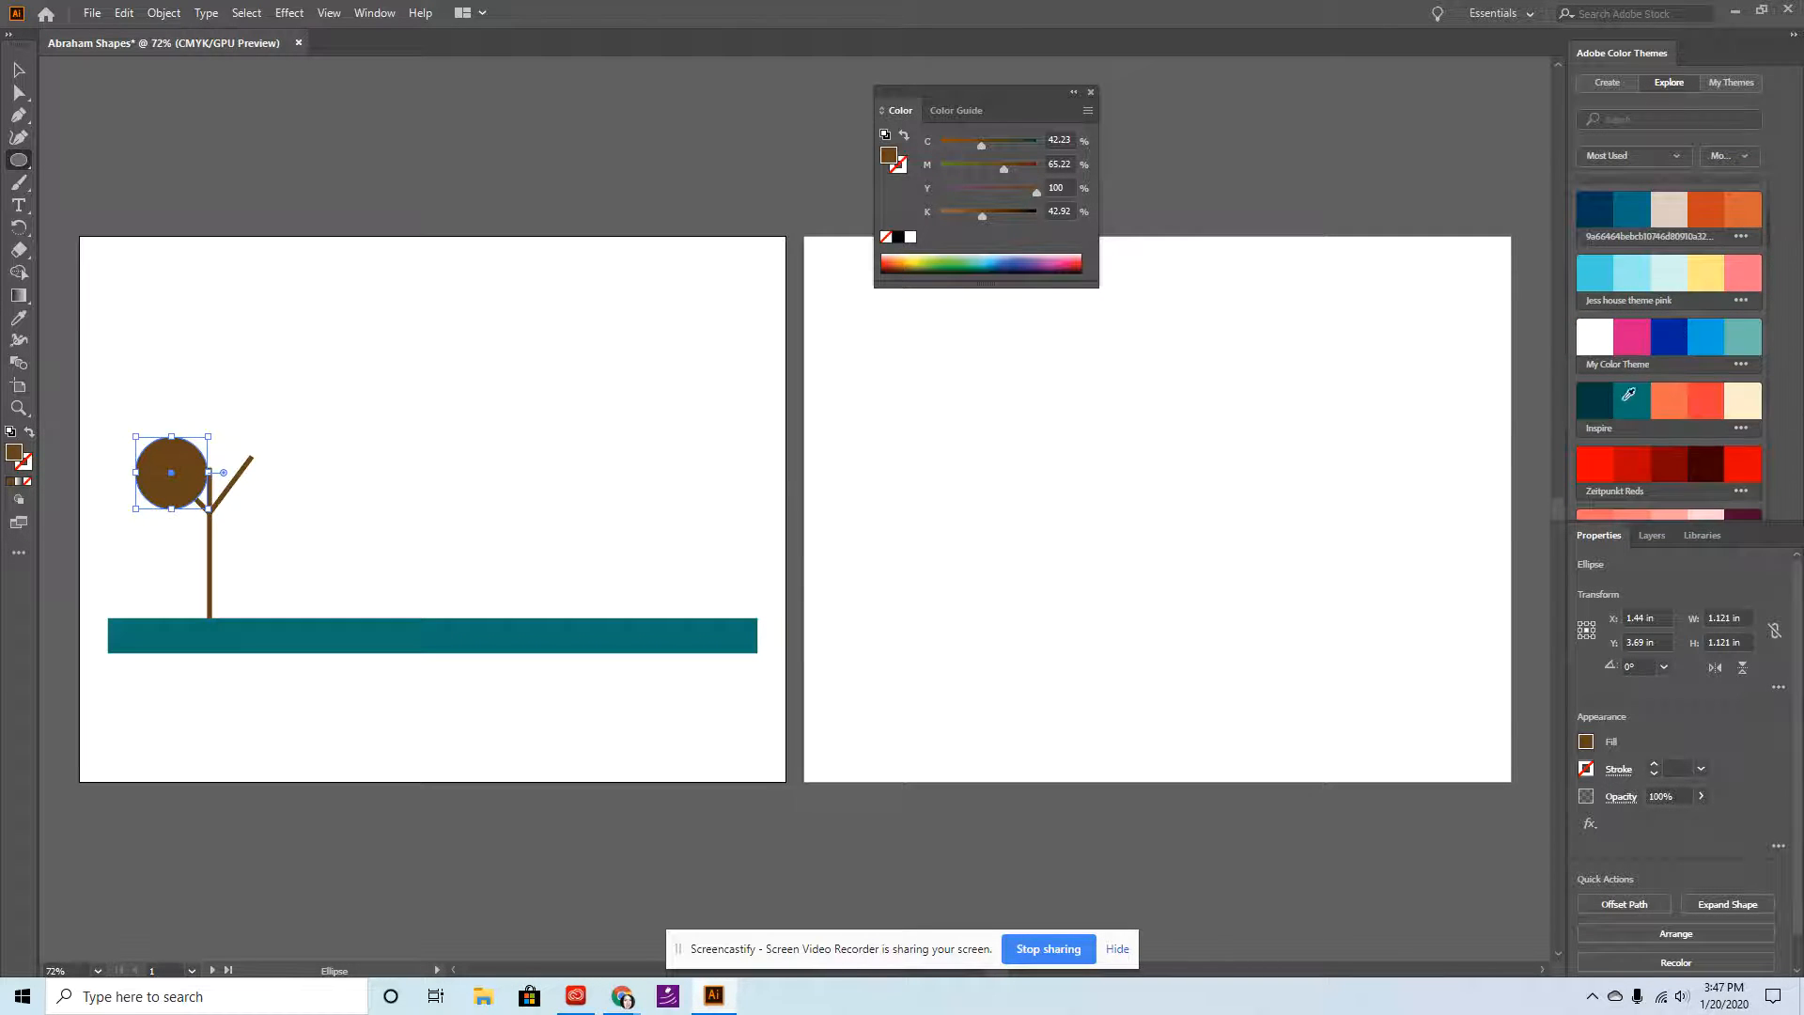
{"action": "left_click", "coordinate": [1631, 398]}
Duplicate the teal circle onto the right branch and the top of the trunk to form a three-circle tree crown.
{"action": "left_click", "coordinate": [19, 69]}
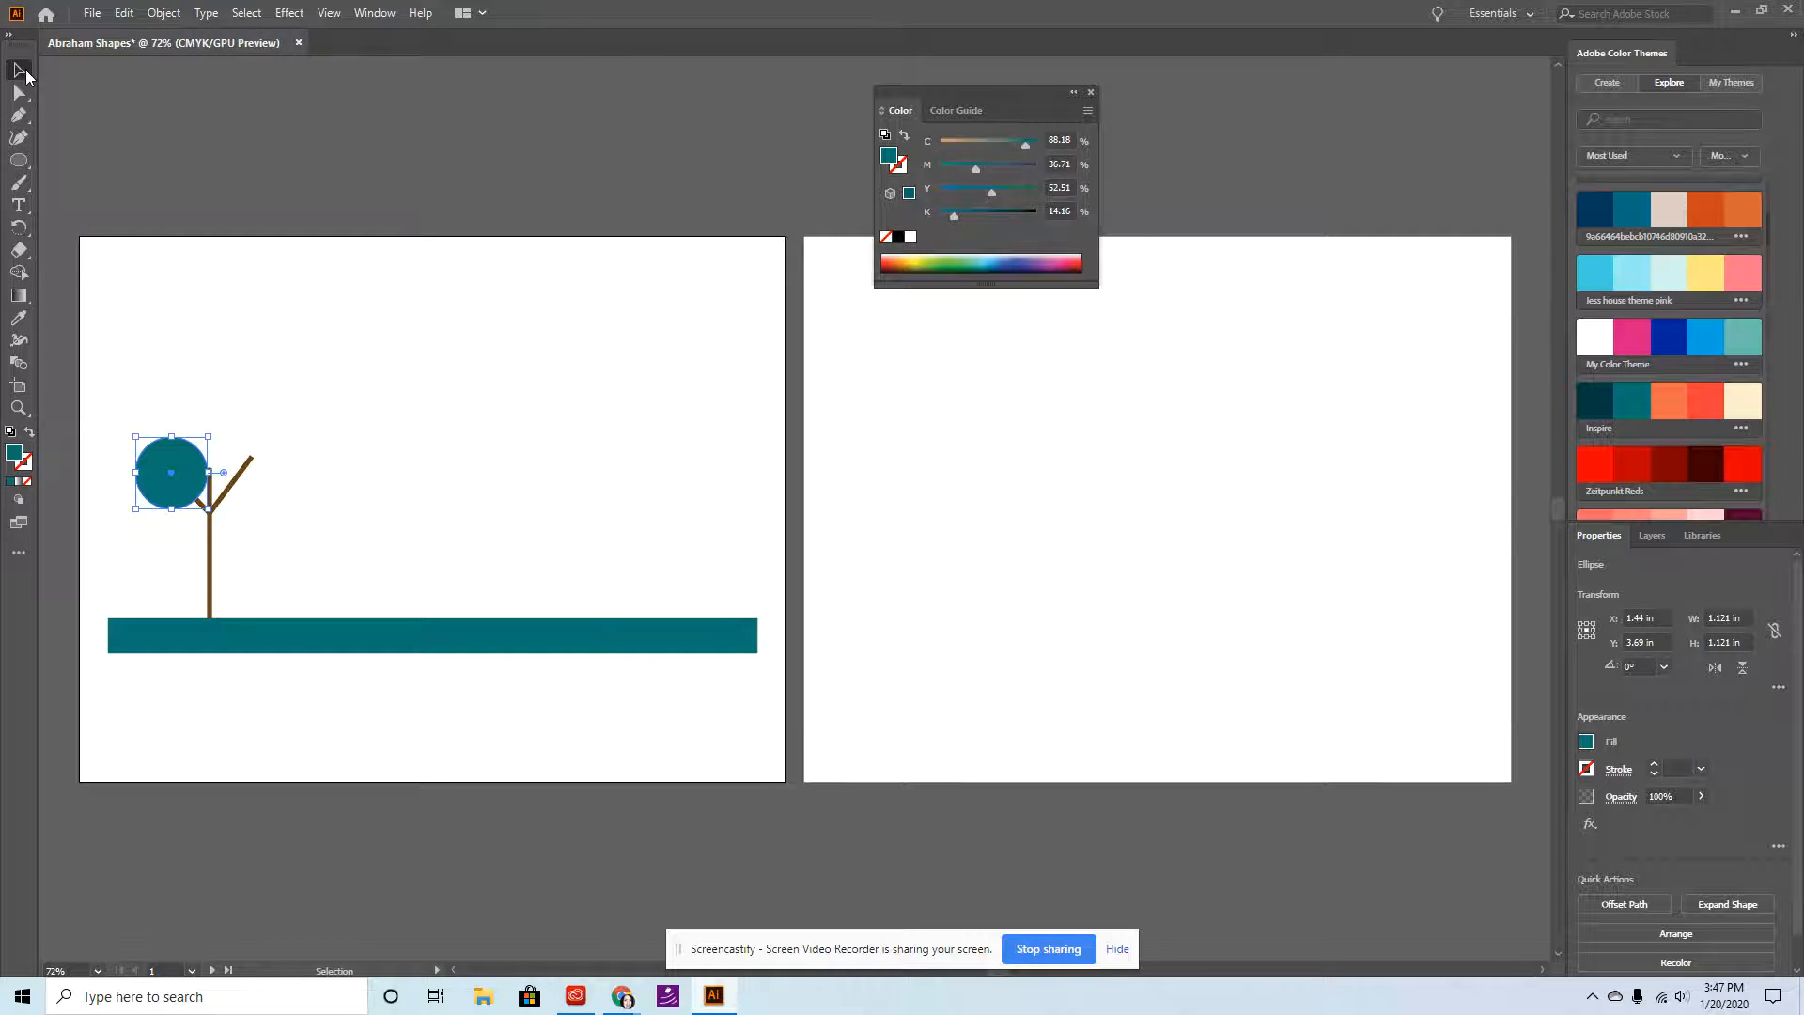
{"action": "left_click_drag", "start_coordinate": [190, 460], "coordinate": [264, 458]}
{"action": "left_click", "coordinate": [397, 453]}
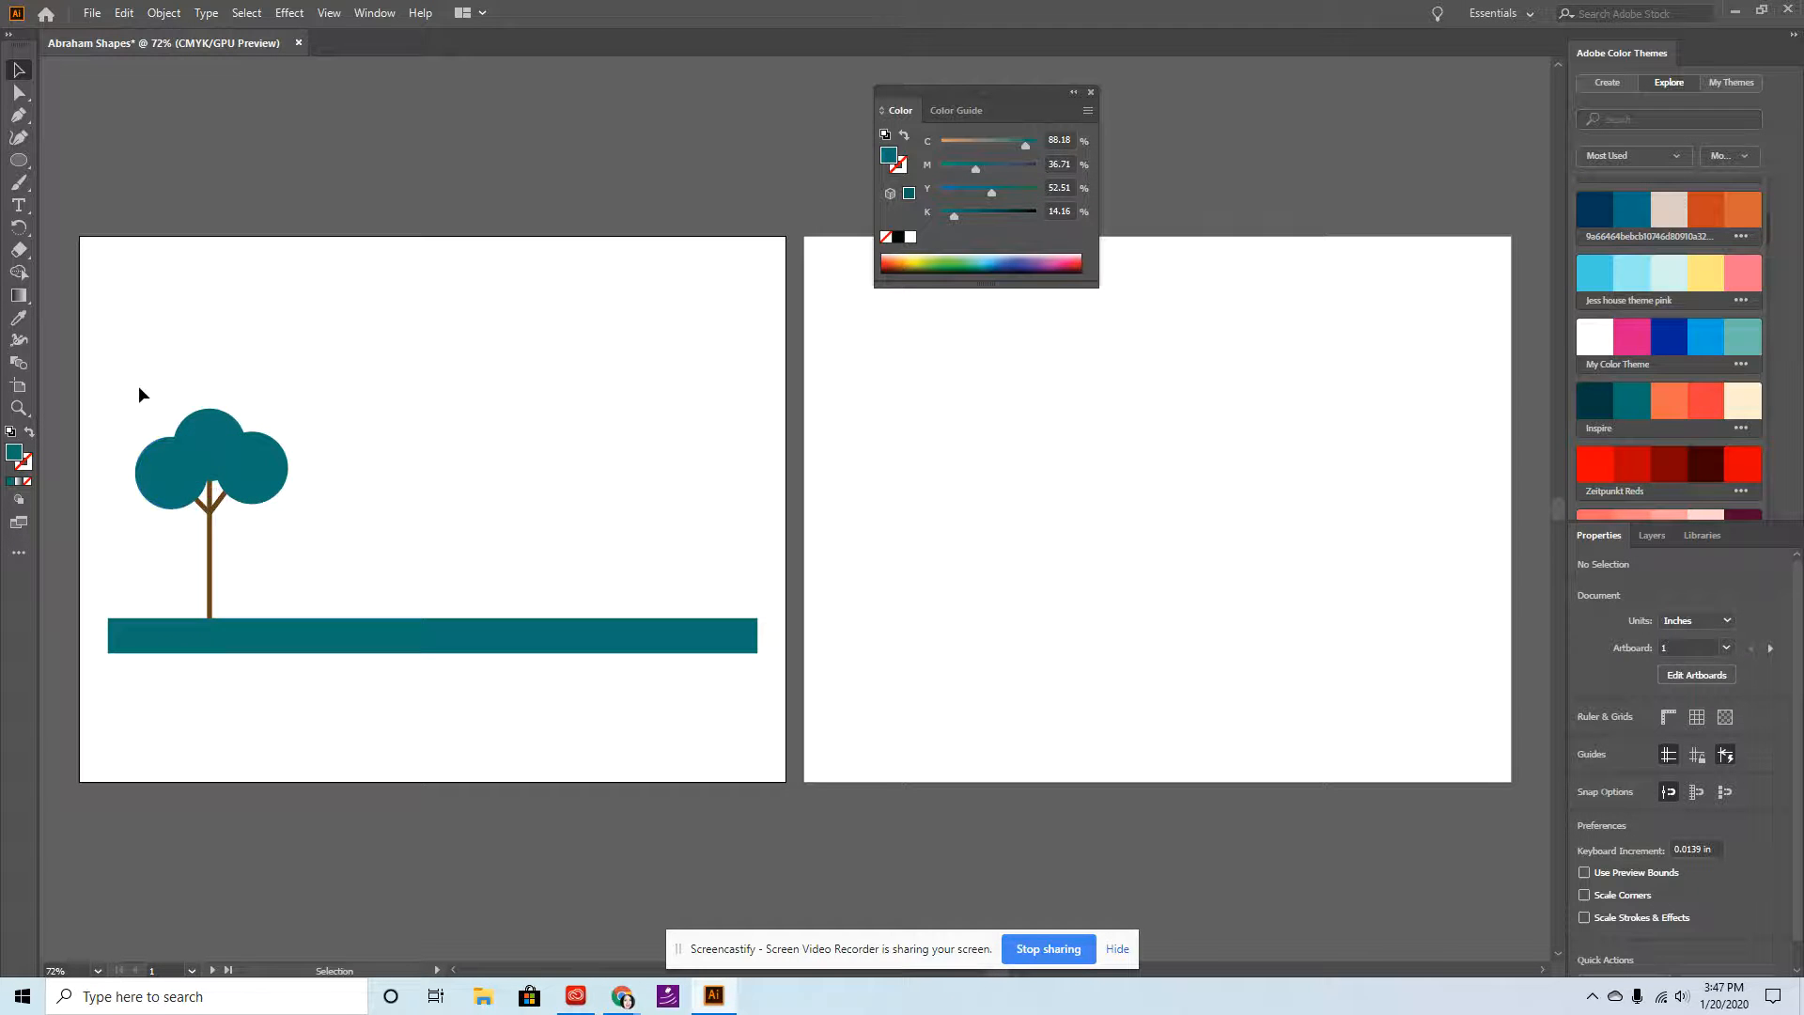
Select the three teal crown circles and send them to the back, behind the brown branches.
{"action": "left_click", "coordinate": [157, 454]}
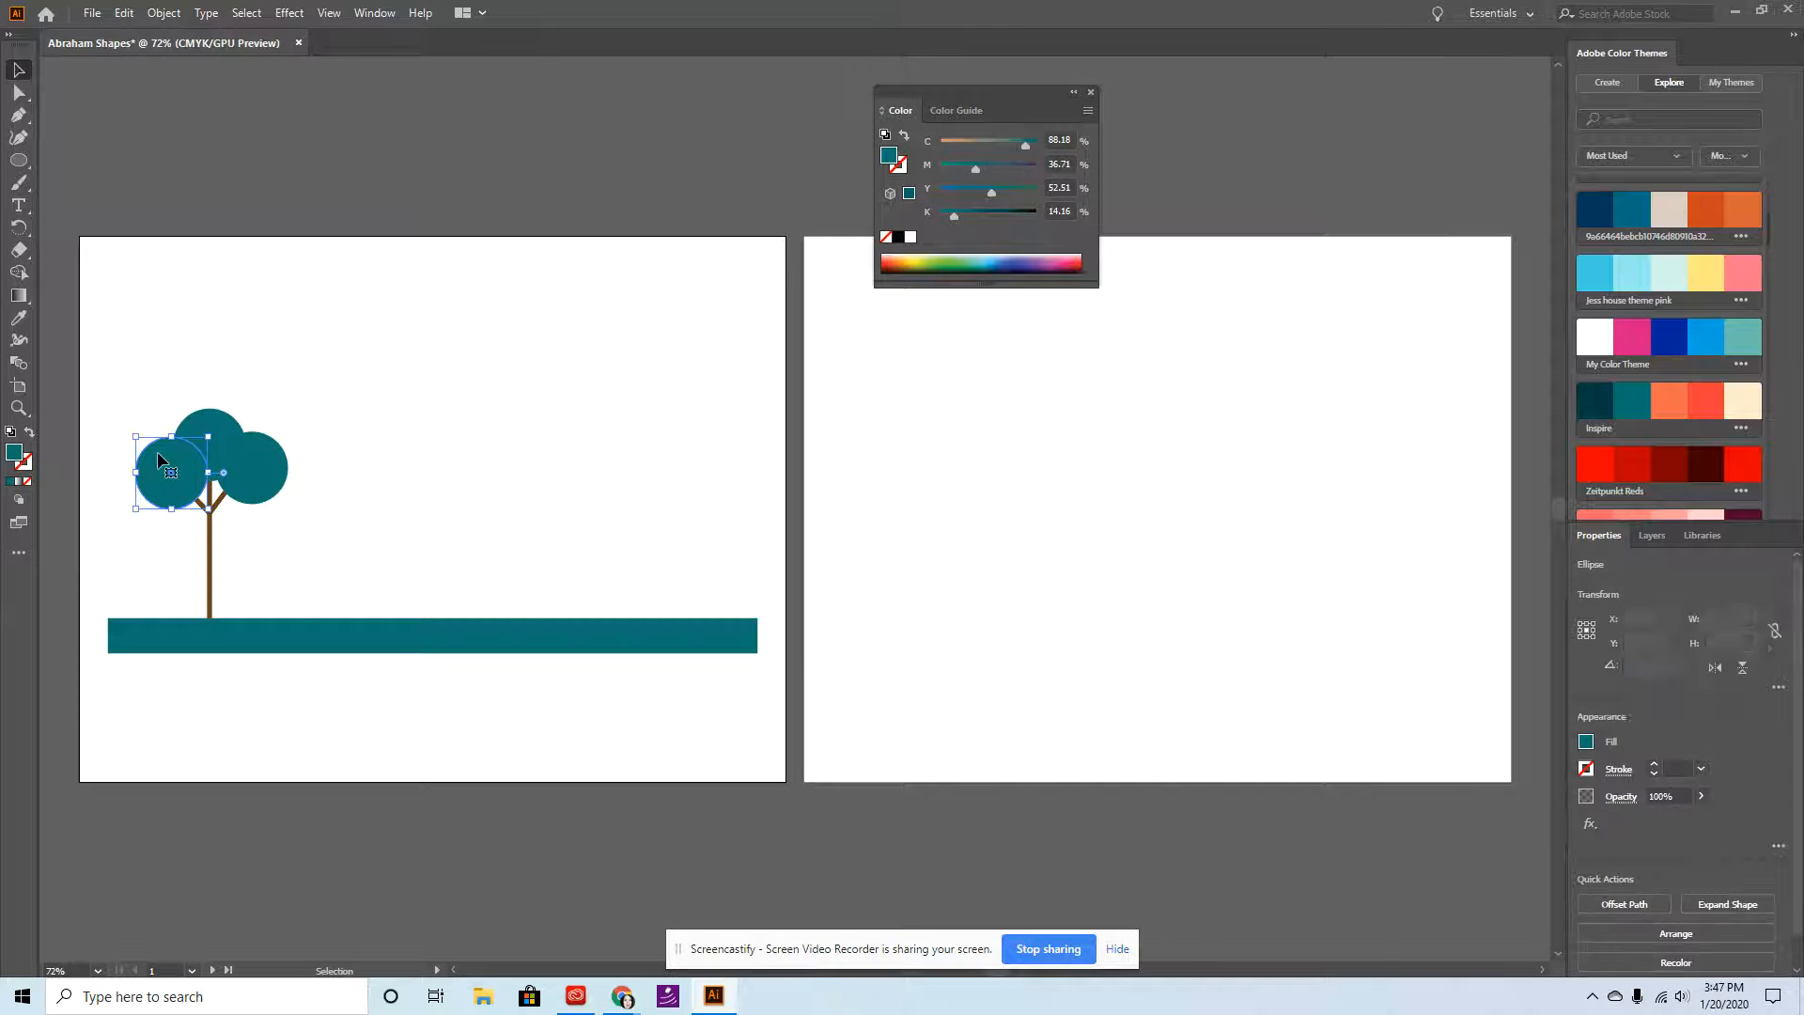
{"action": "left_click", "coordinate": [229, 421], "text": "shift"}
{"action": "left_click", "coordinate": [265, 453], "text": "shift"}
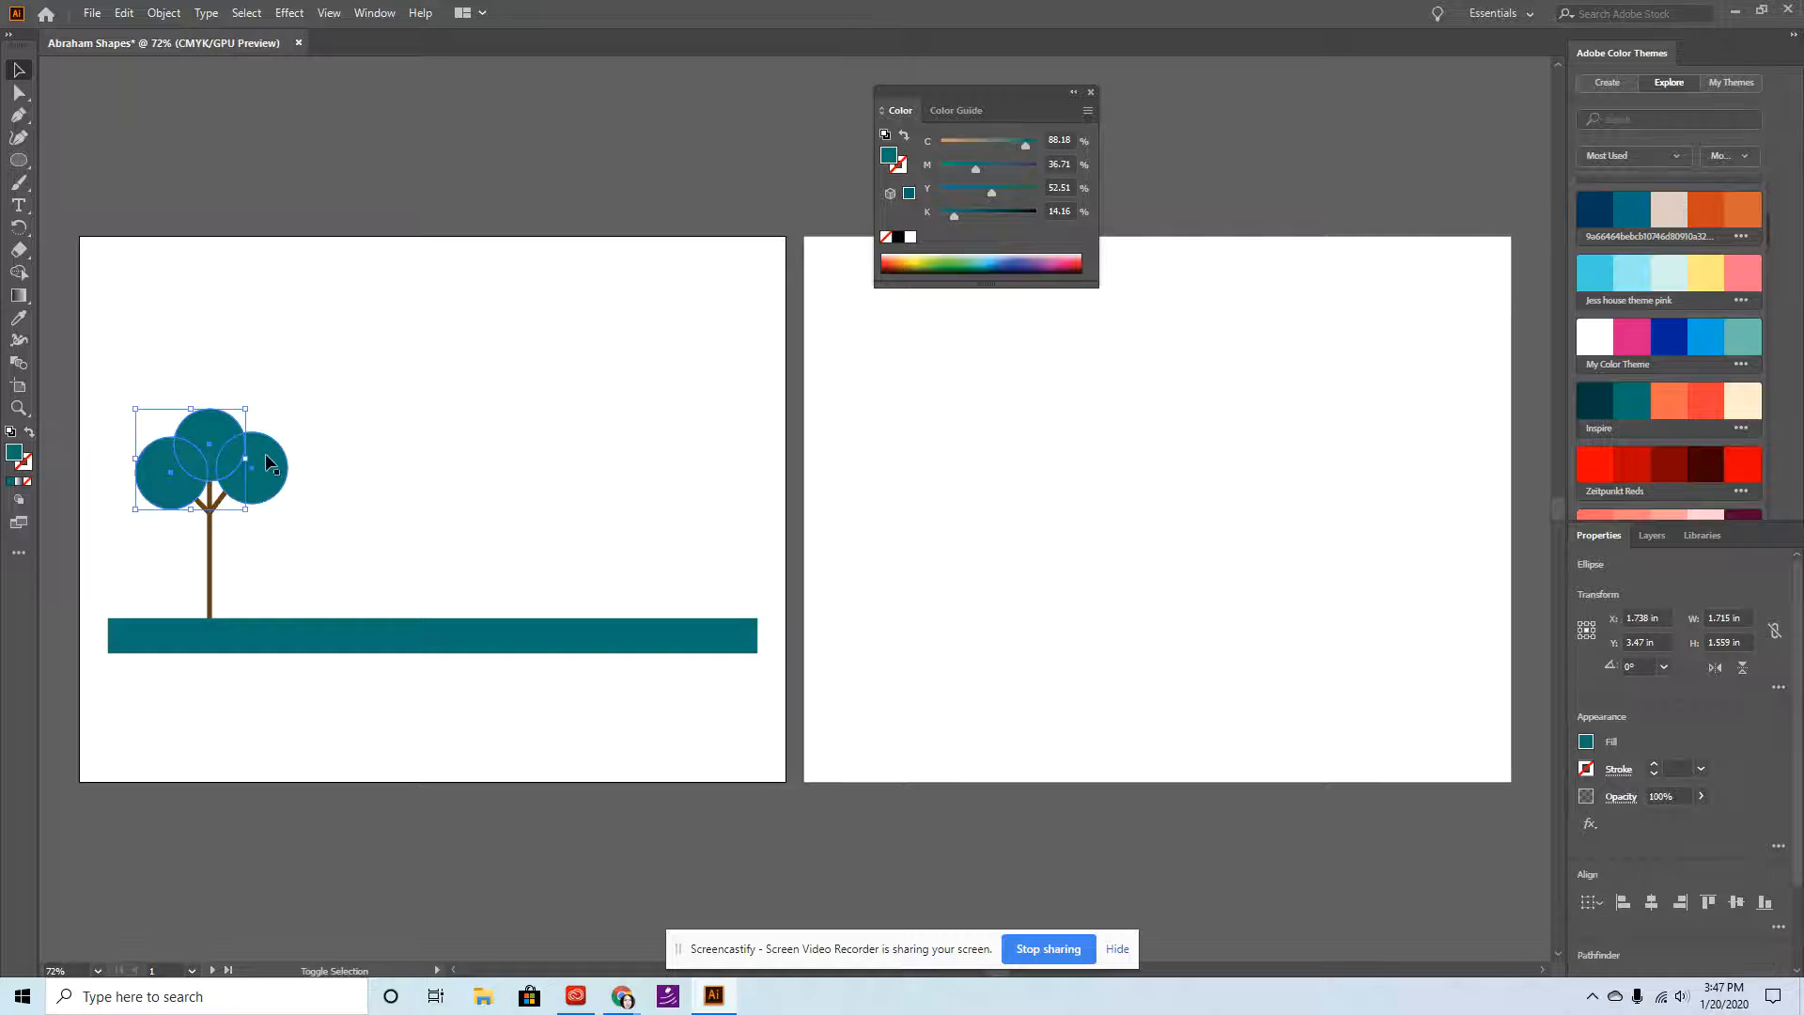
{"action": "right_click", "coordinate": [195, 428]}
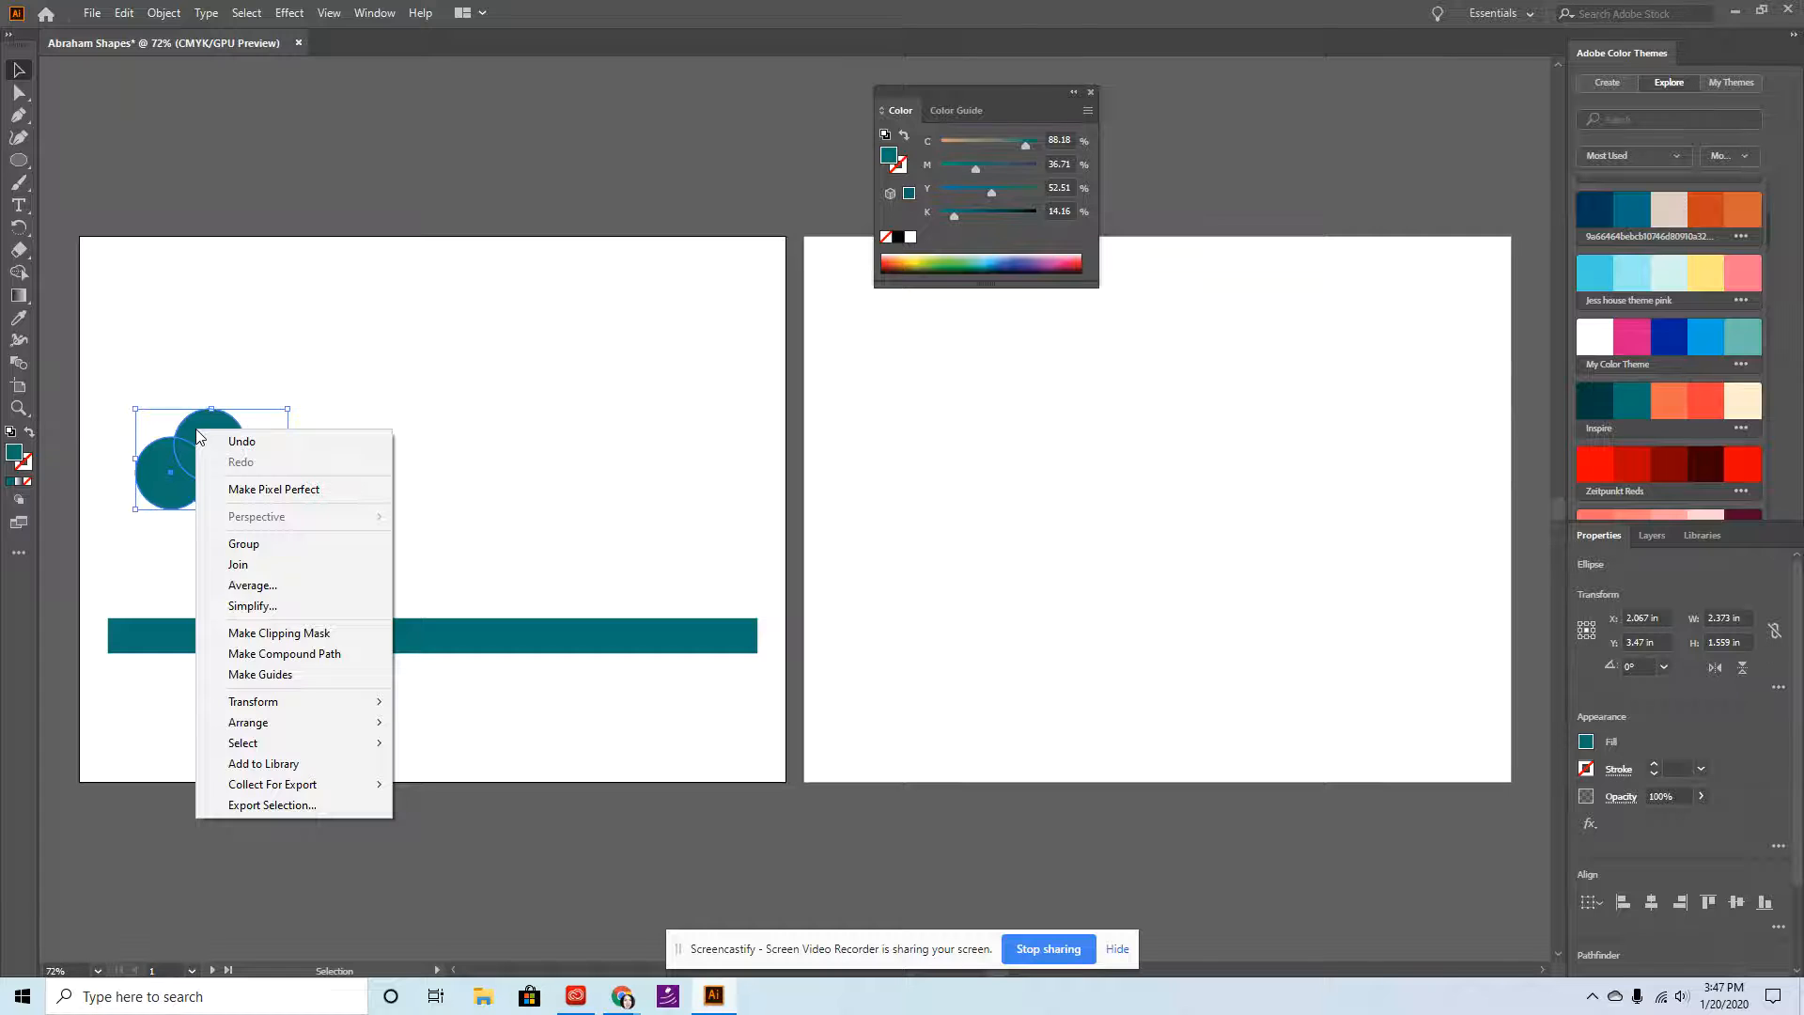
{"action": "mouse_move", "coordinate": [290, 721]}
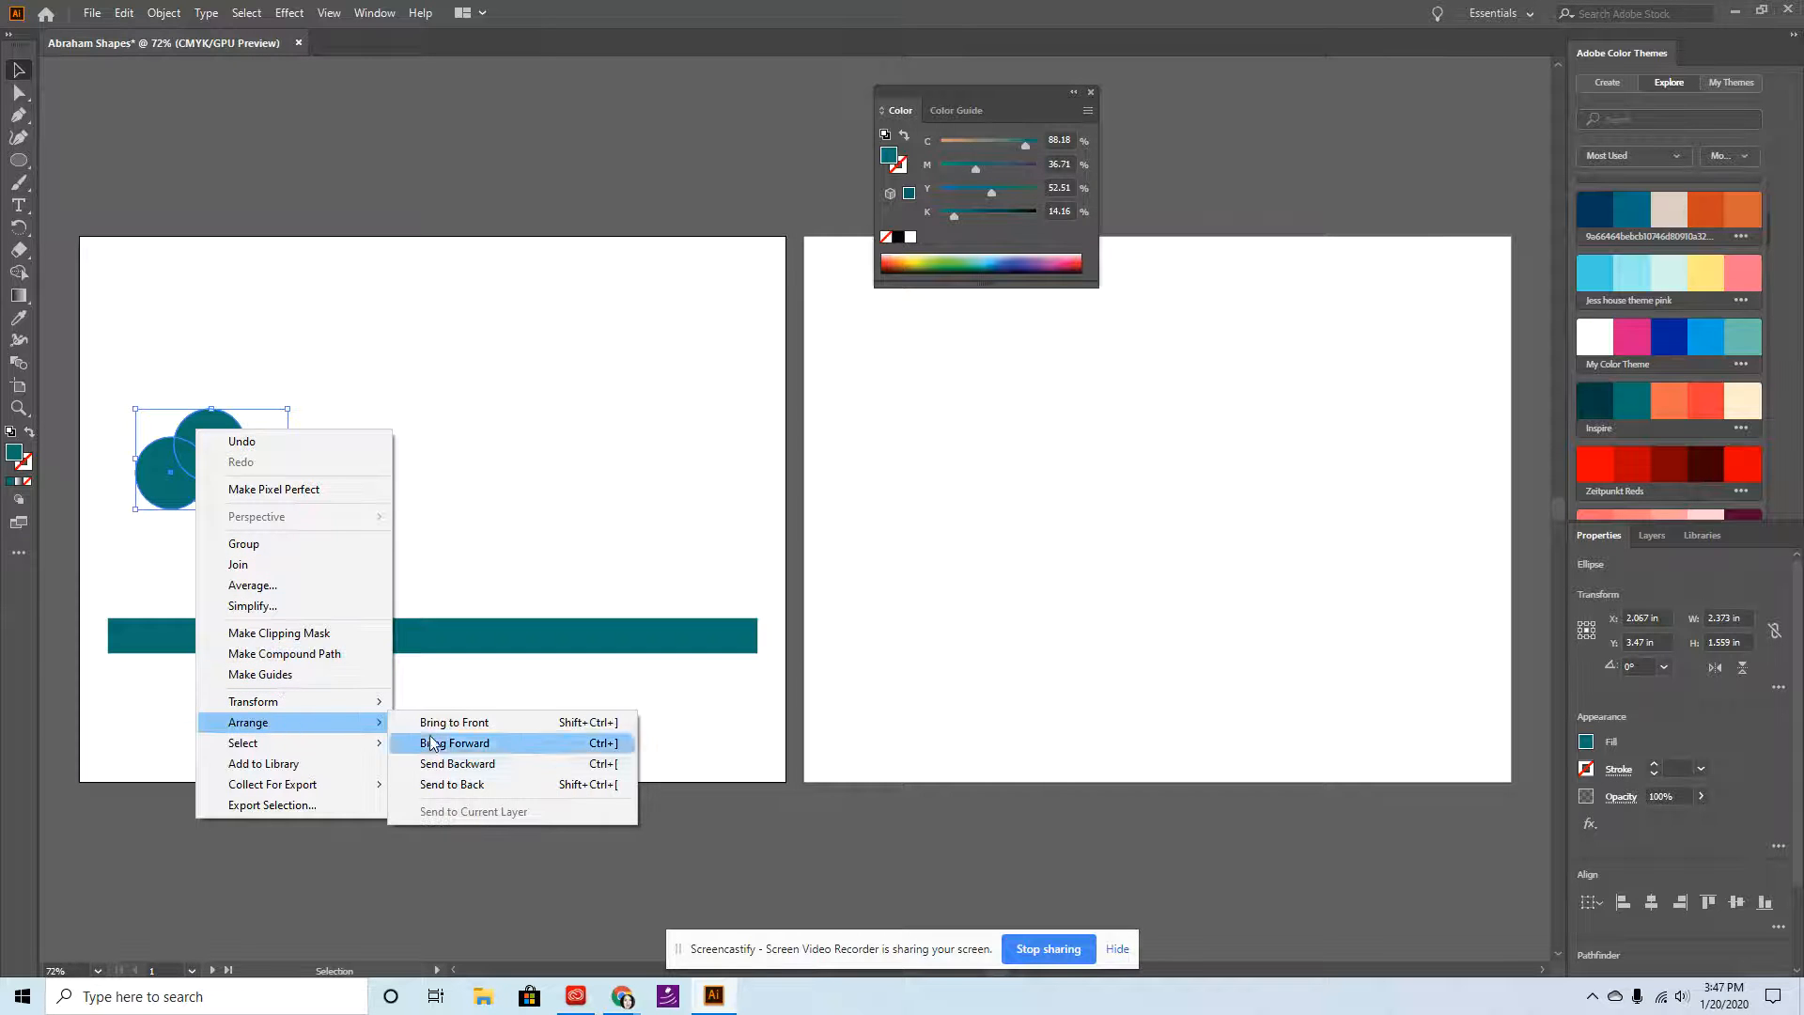
{"action": "left_click", "coordinate": [474, 783]}
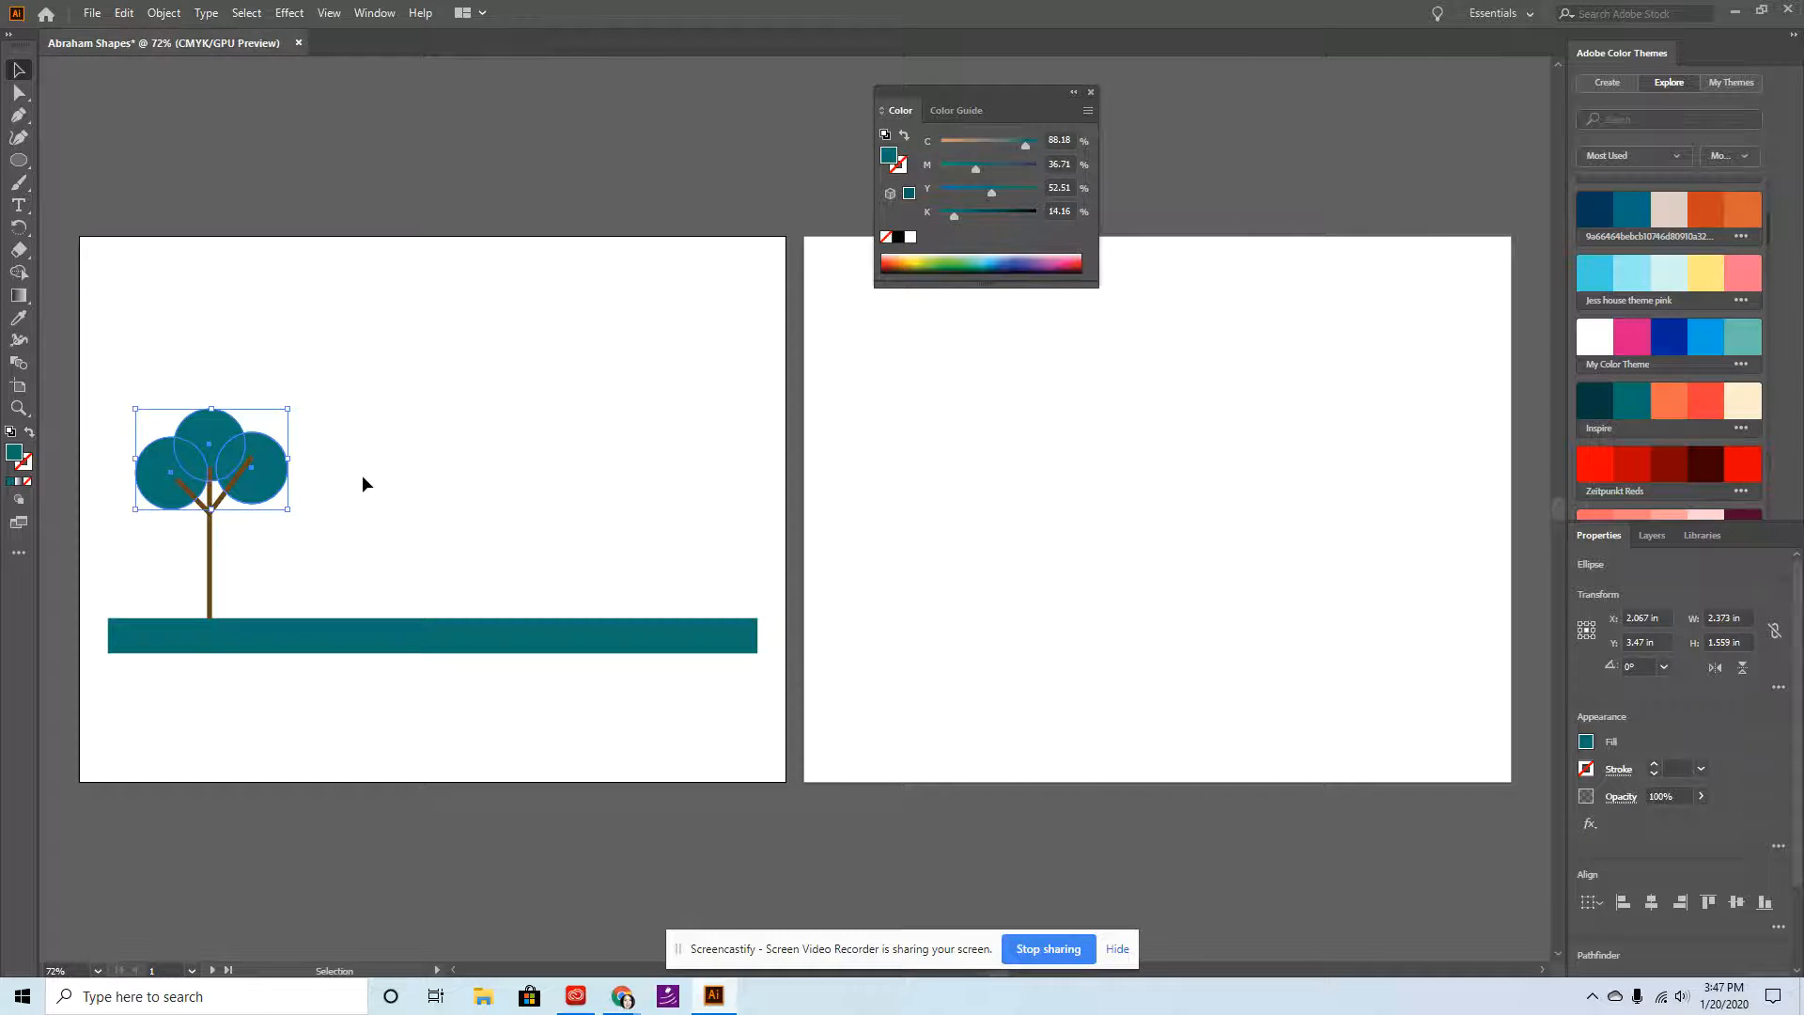
{"action": "left_click", "coordinate": [334, 487]}
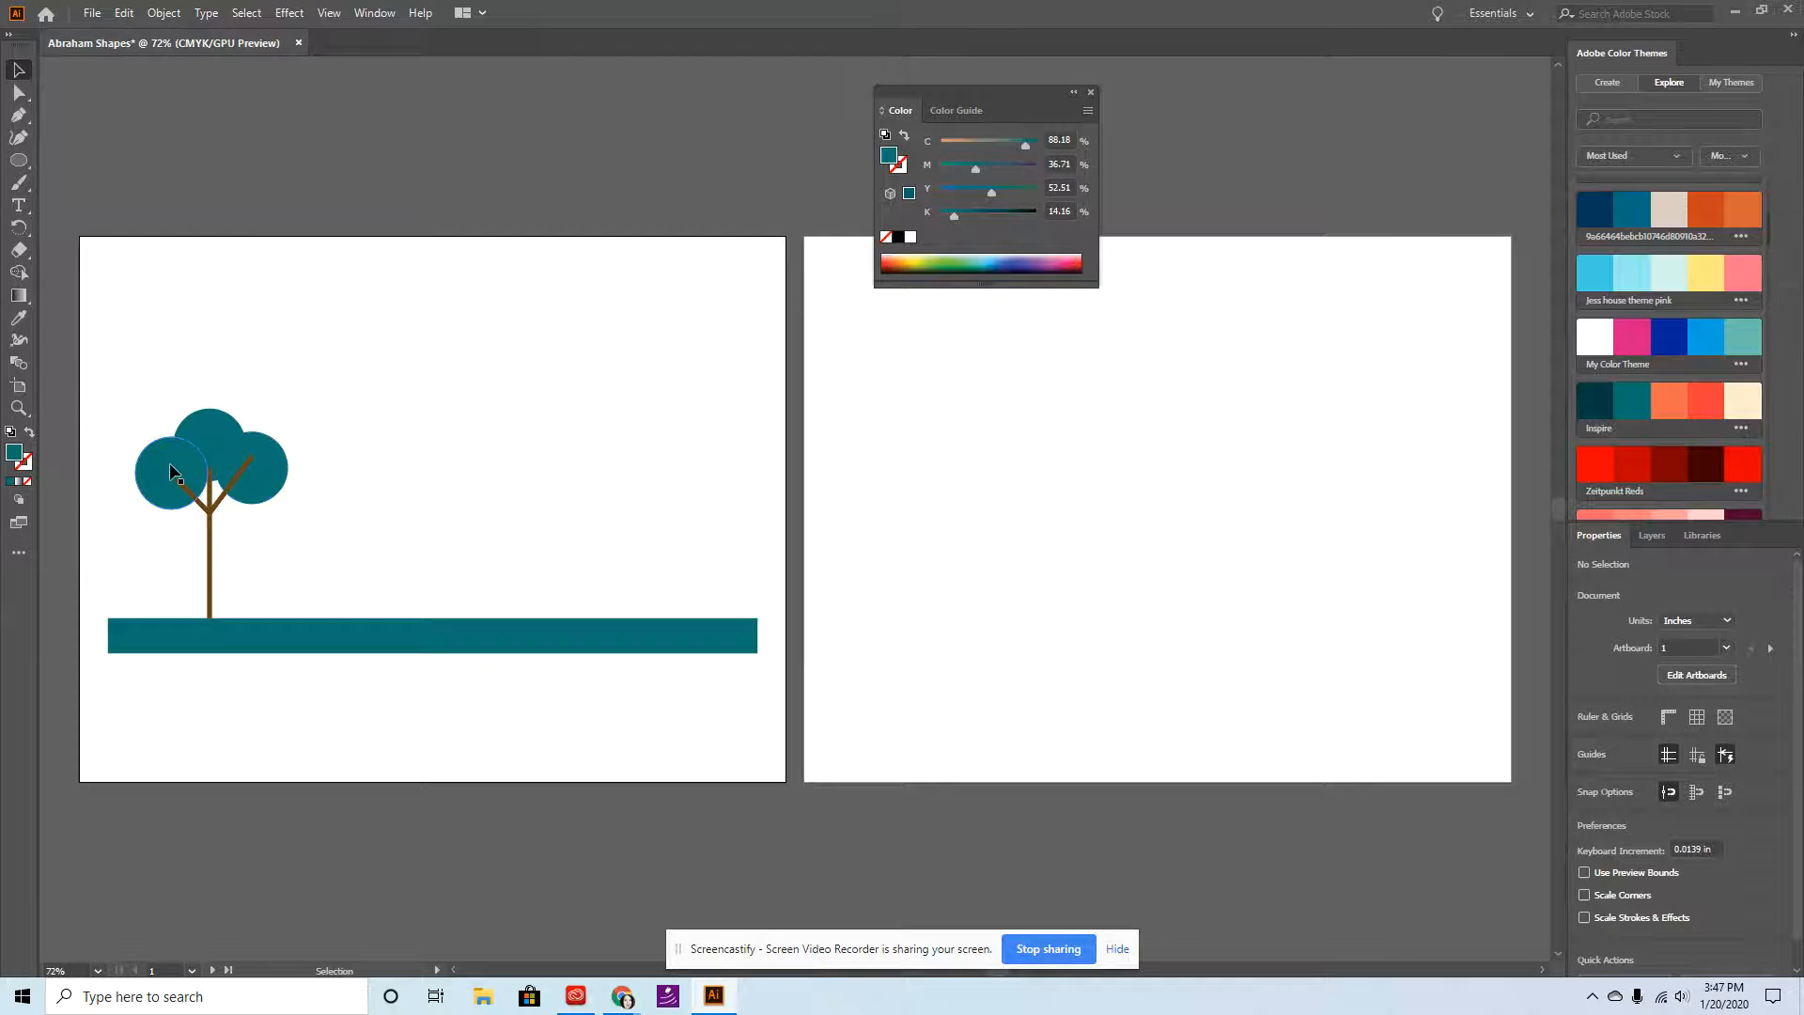
Merge the three overlapping crown circles into one shape with the Shape Builder tool, and deselect it.
{"action": "left_click", "coordinate": [162, 457]}
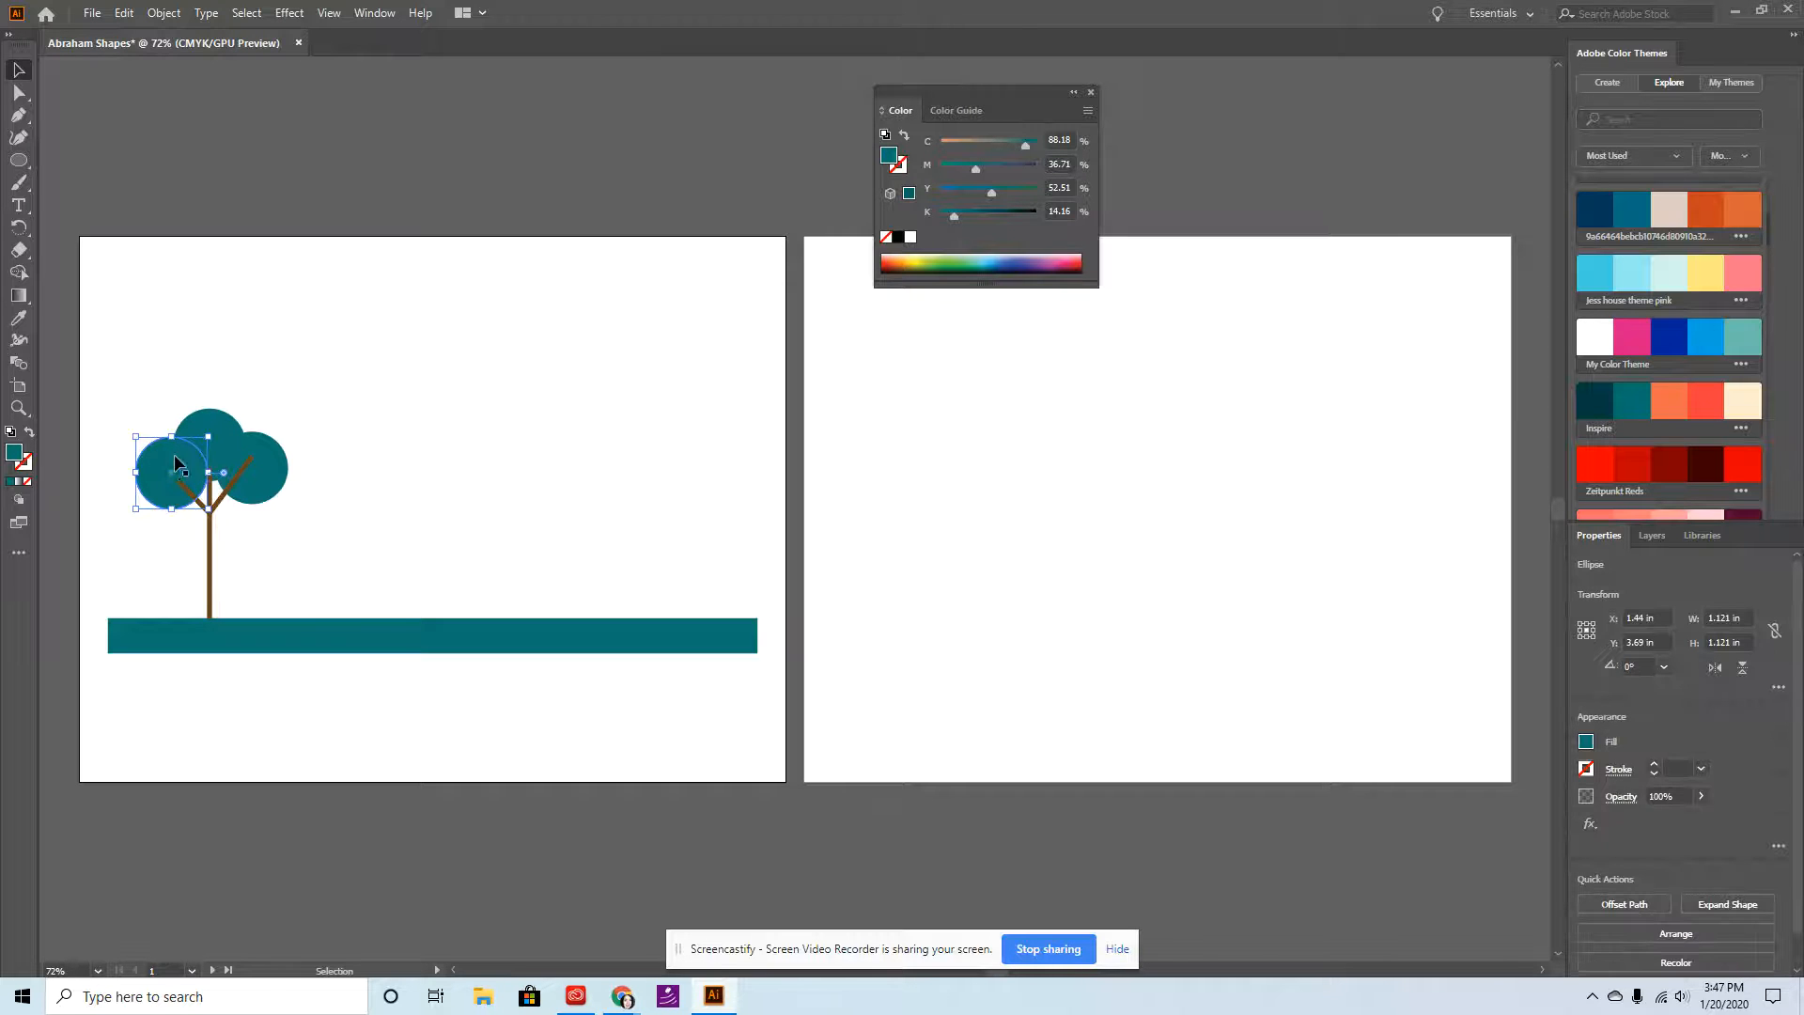
{"action": "left_click", "coordinate": [227, 434], "text": "shift"}
{"action": "left_click", "coordinate": [273, 449], "text": "shift"}
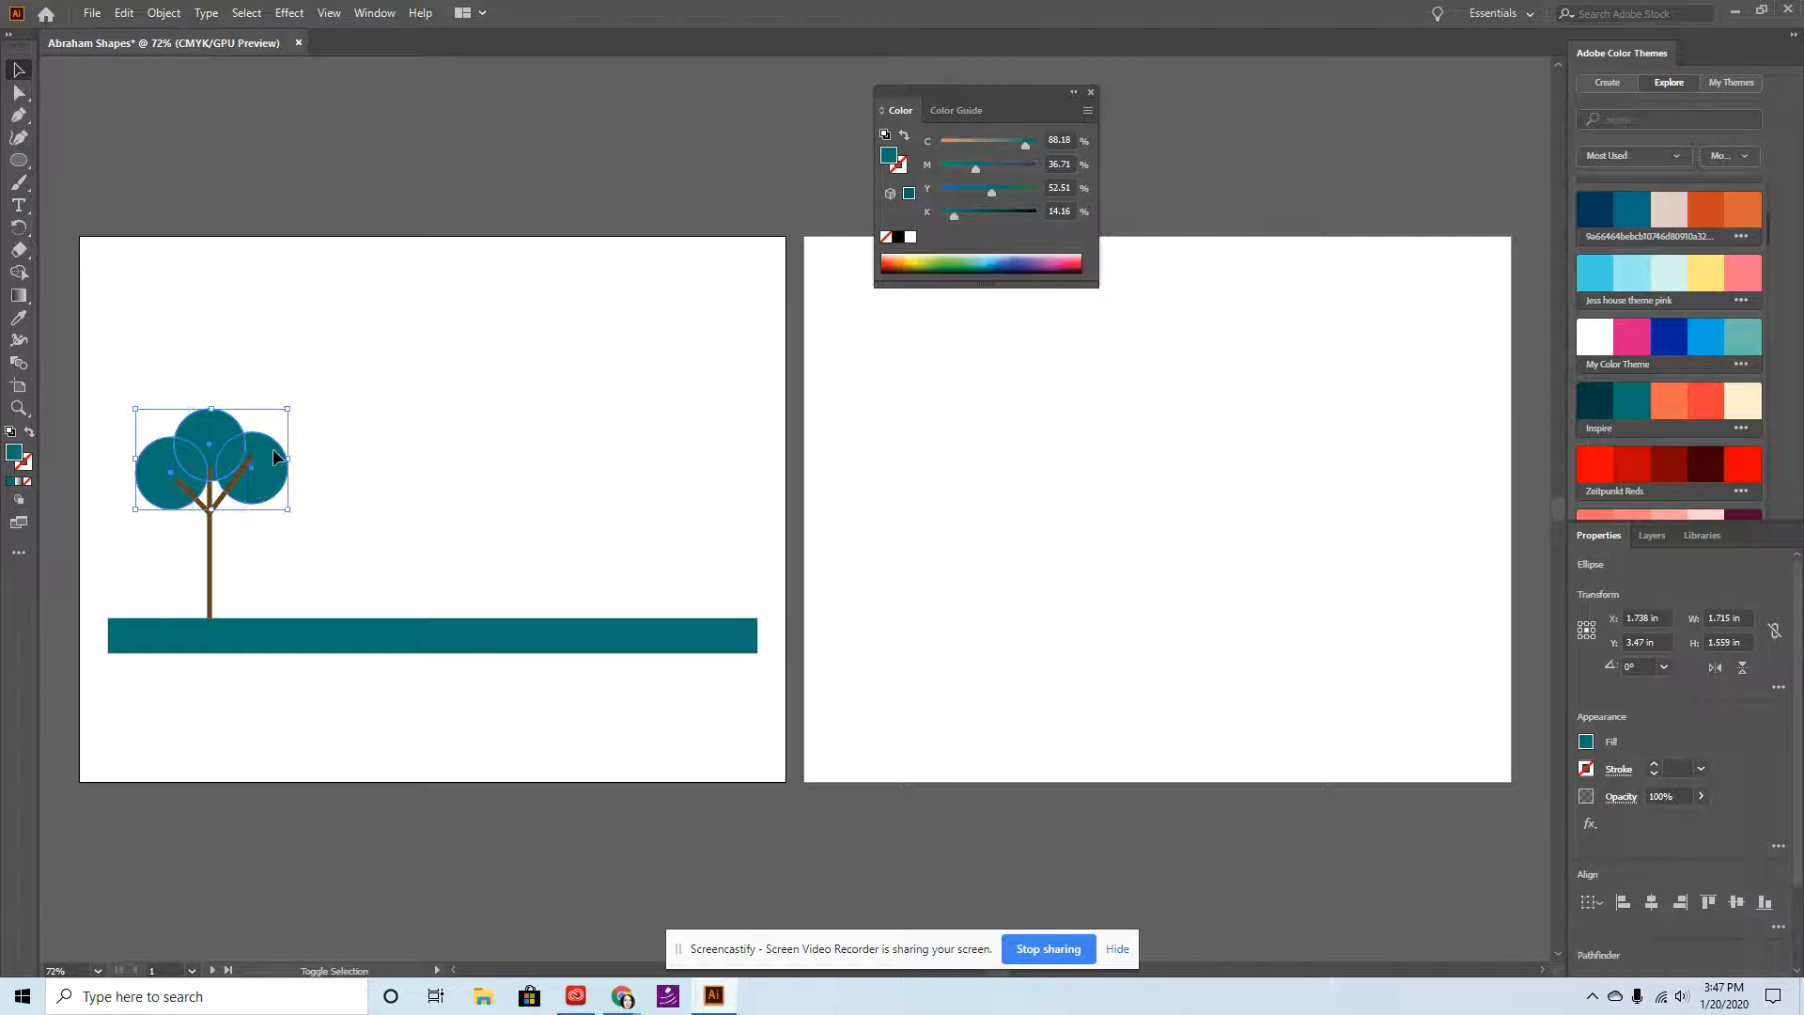
{"action": "left_click", "coordinate": [19, 272]}
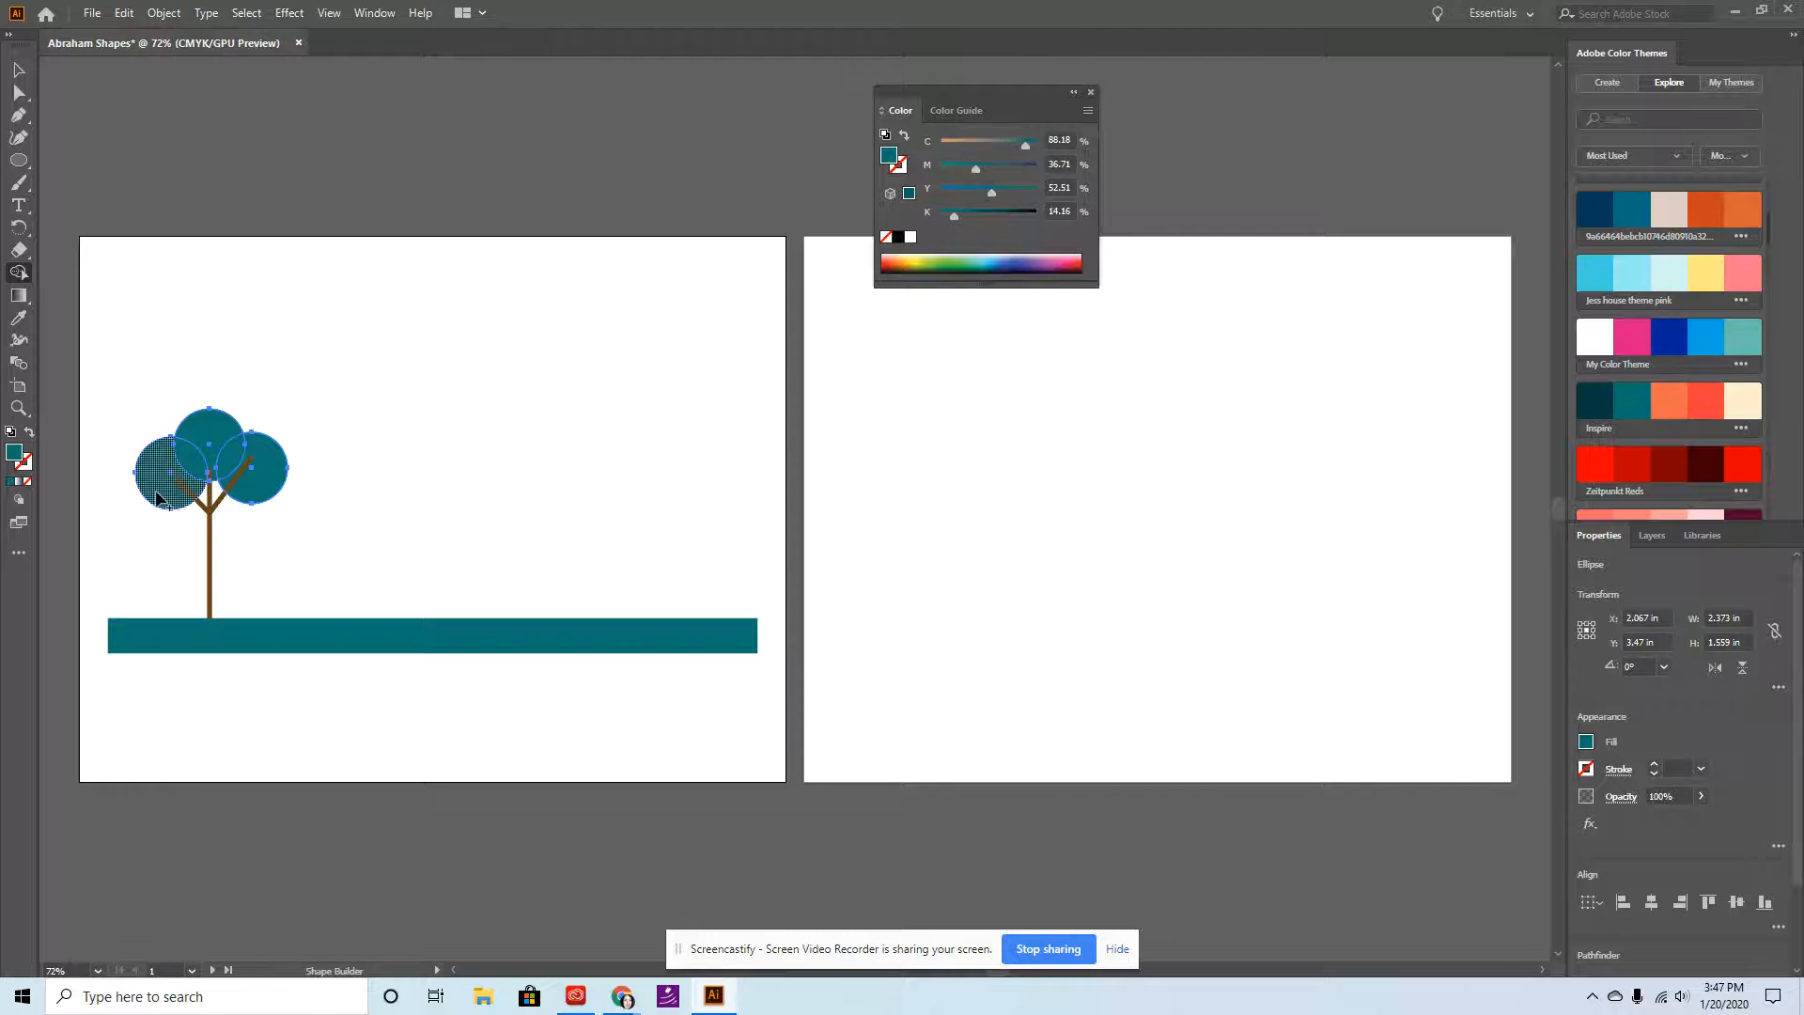
{"action": "mouse_move", "coordinate": [160, 499]}
{"action": "left_mouse_down"}
{"action": "mouse_move", "coordinate": [209, 431]}
{"action": "mouse_move", "coordinate": [263, 481]}
{"action": "mouse_move", "coordinate": [199, 444]}
{"action": "mouse_move", "coordinate": [259, 477]}
{"action": "mouse_move", "coordinate": [295, 375]}
{"action": "left_mouse_up"}
{"action": "left_click", "coordinate": [17, 70]}
{"action": "left_click", "coordinate": [239, 451]}
{"action": "key", "text": "ctrl+z"}
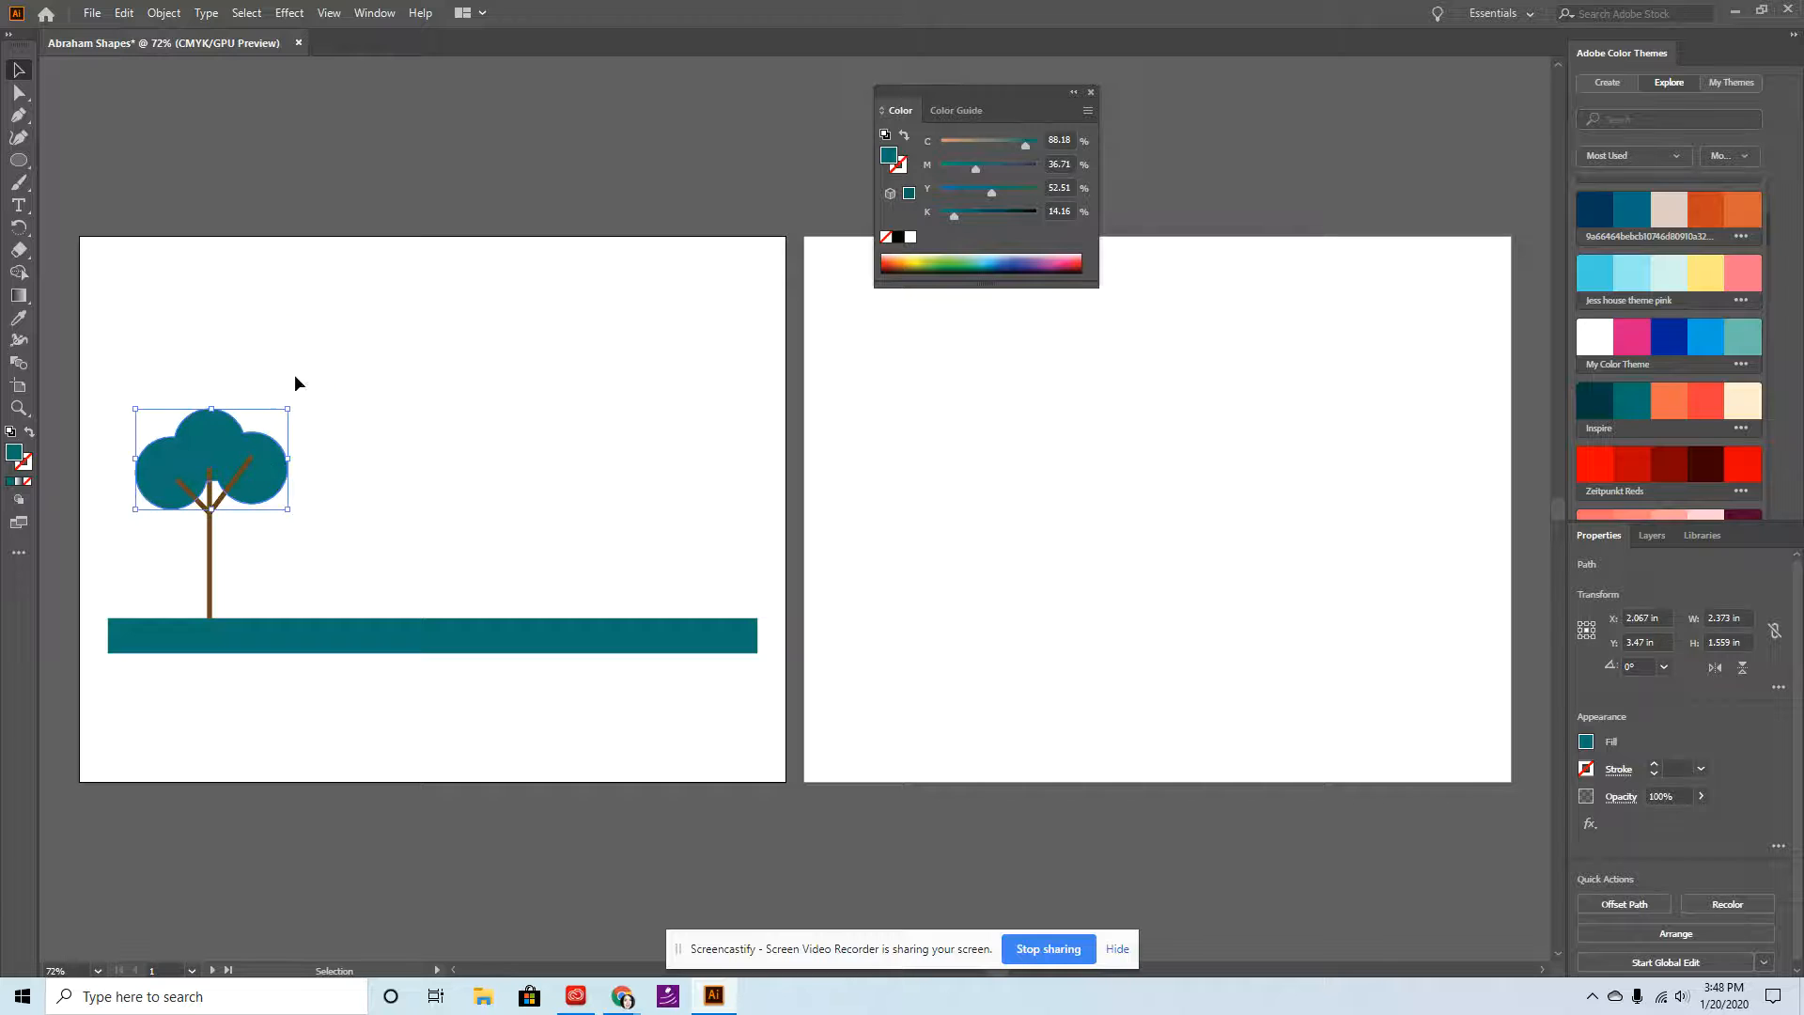
{"action": "left_click", "coordinate": [295, 374]}
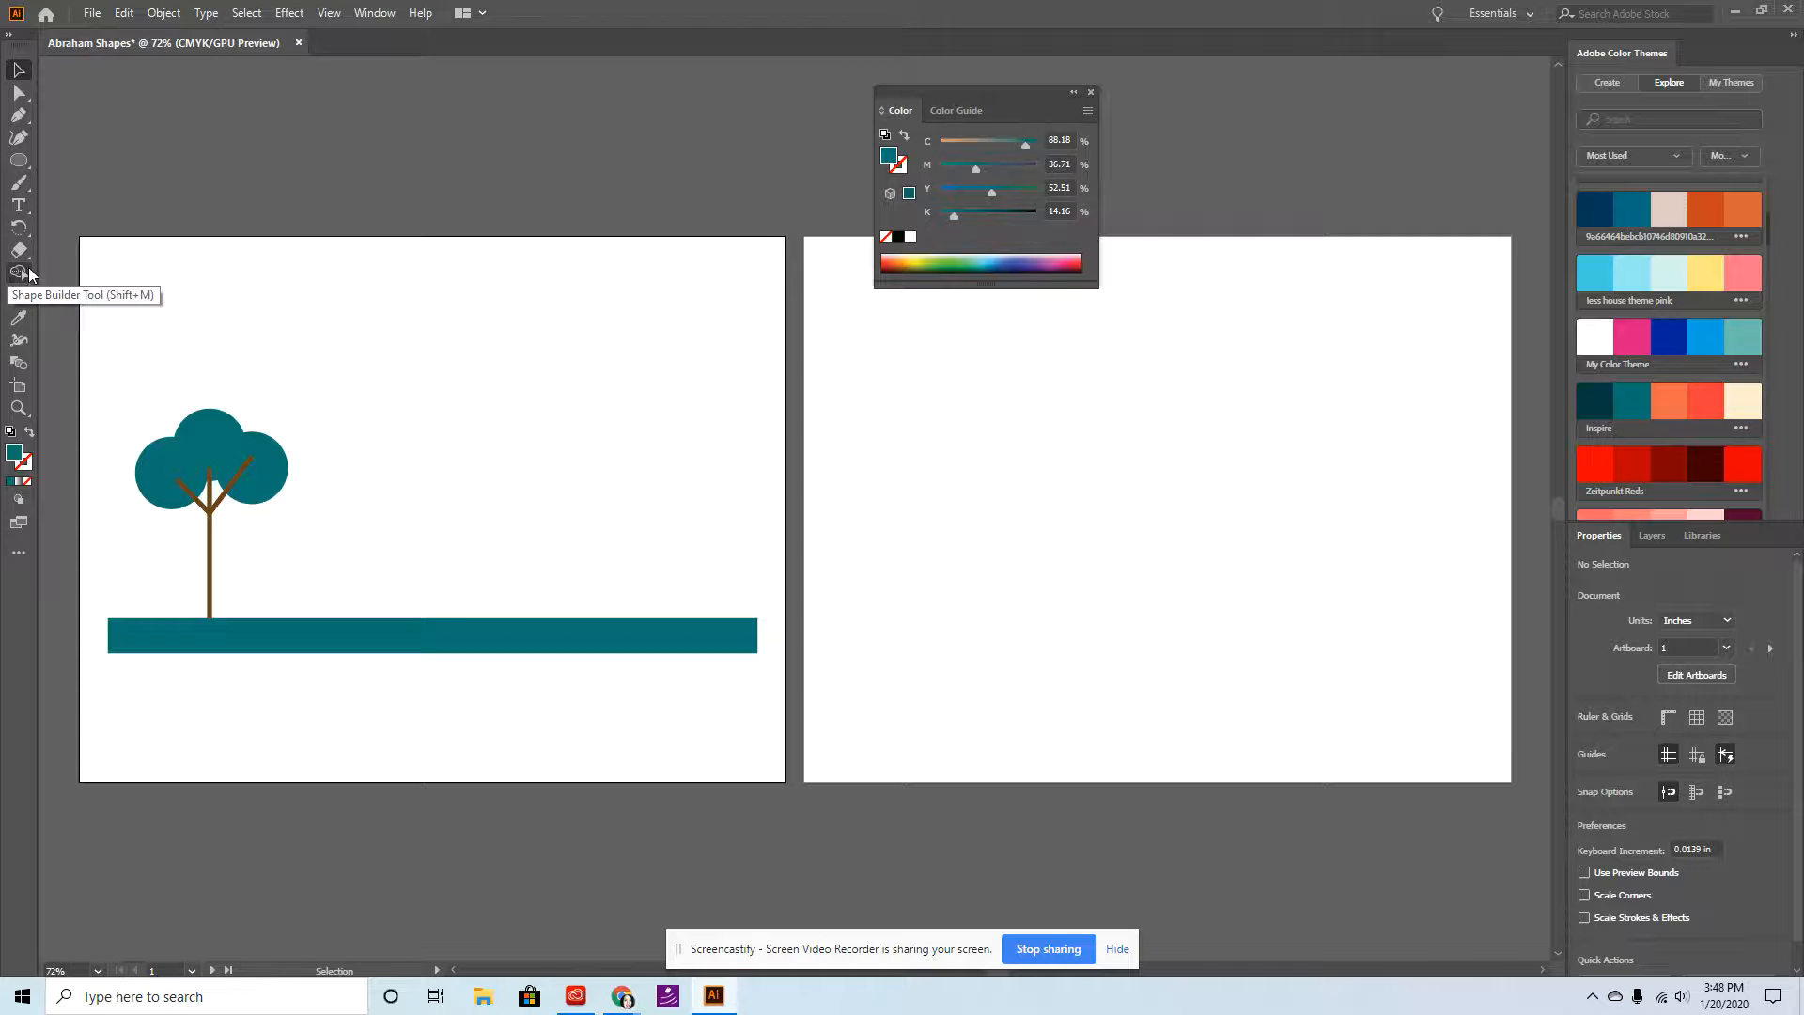
Draw a square about 3.26 in wide on the teal ground beside the tree and fill it with the Inspire theme's orange.
{"action": "left_click", "coordinate": [21, 161]}
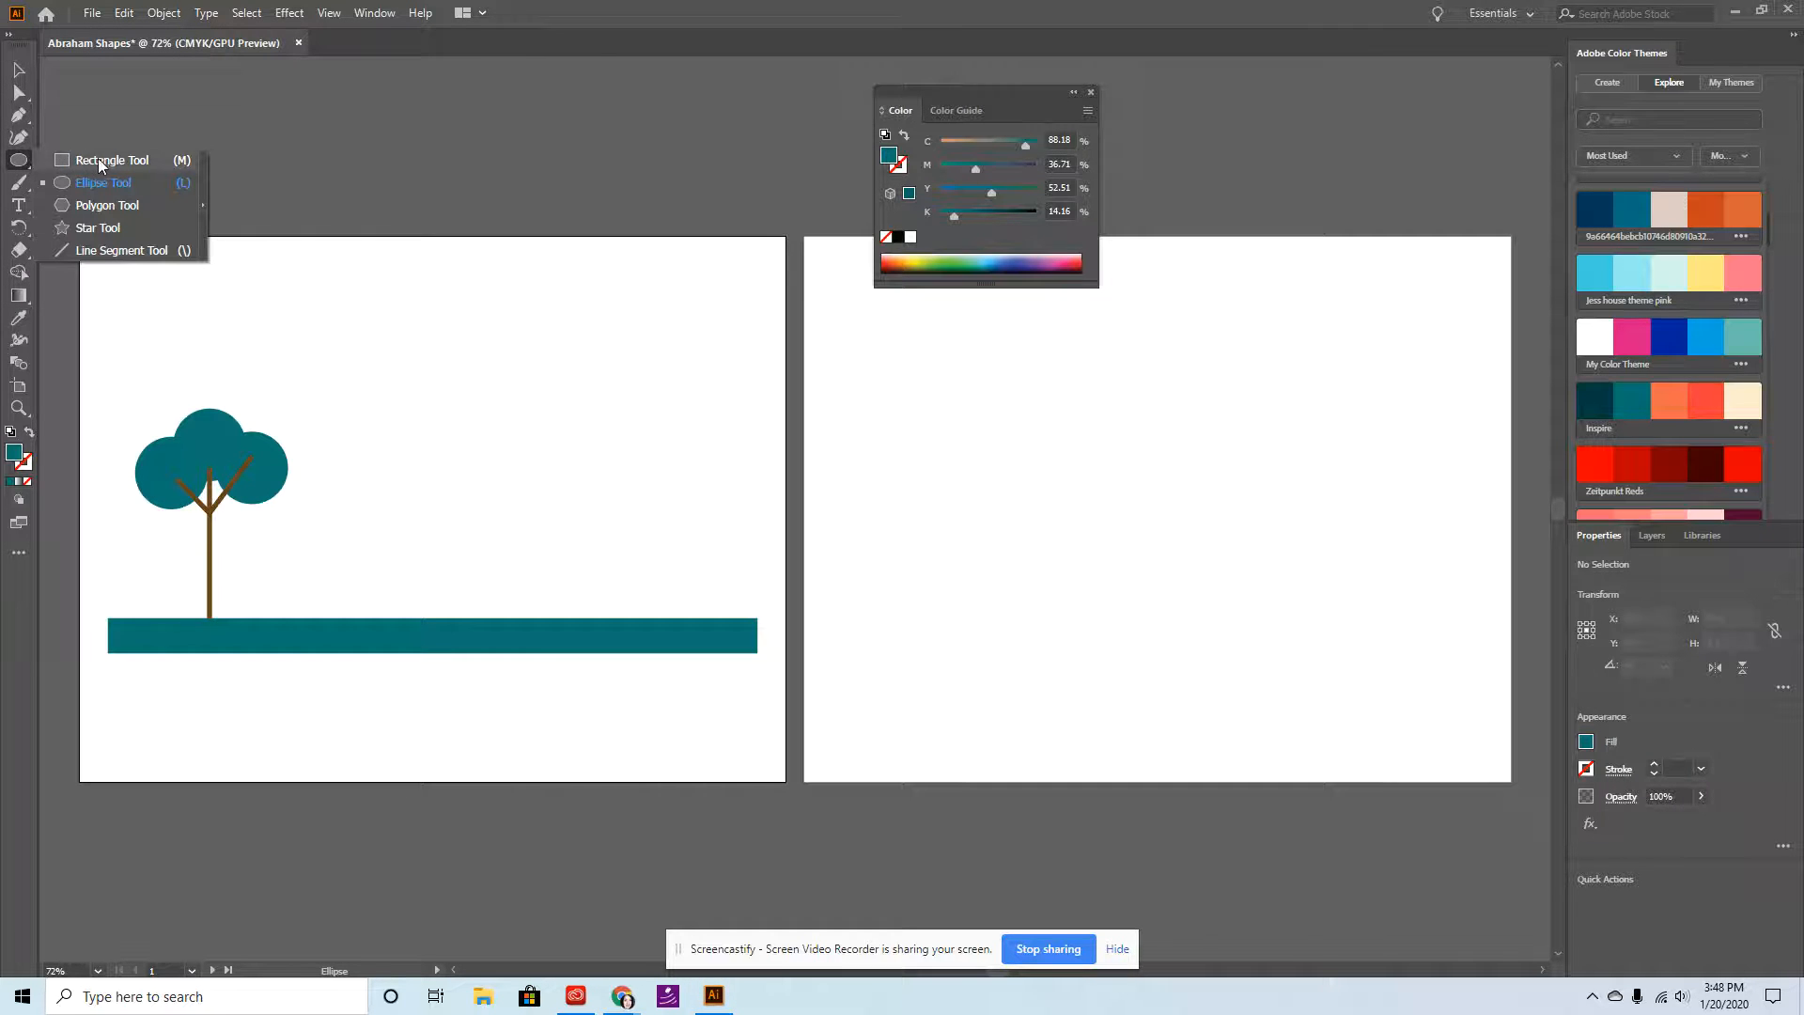
{"action": "left_click", "coordinate": [101, 161]}
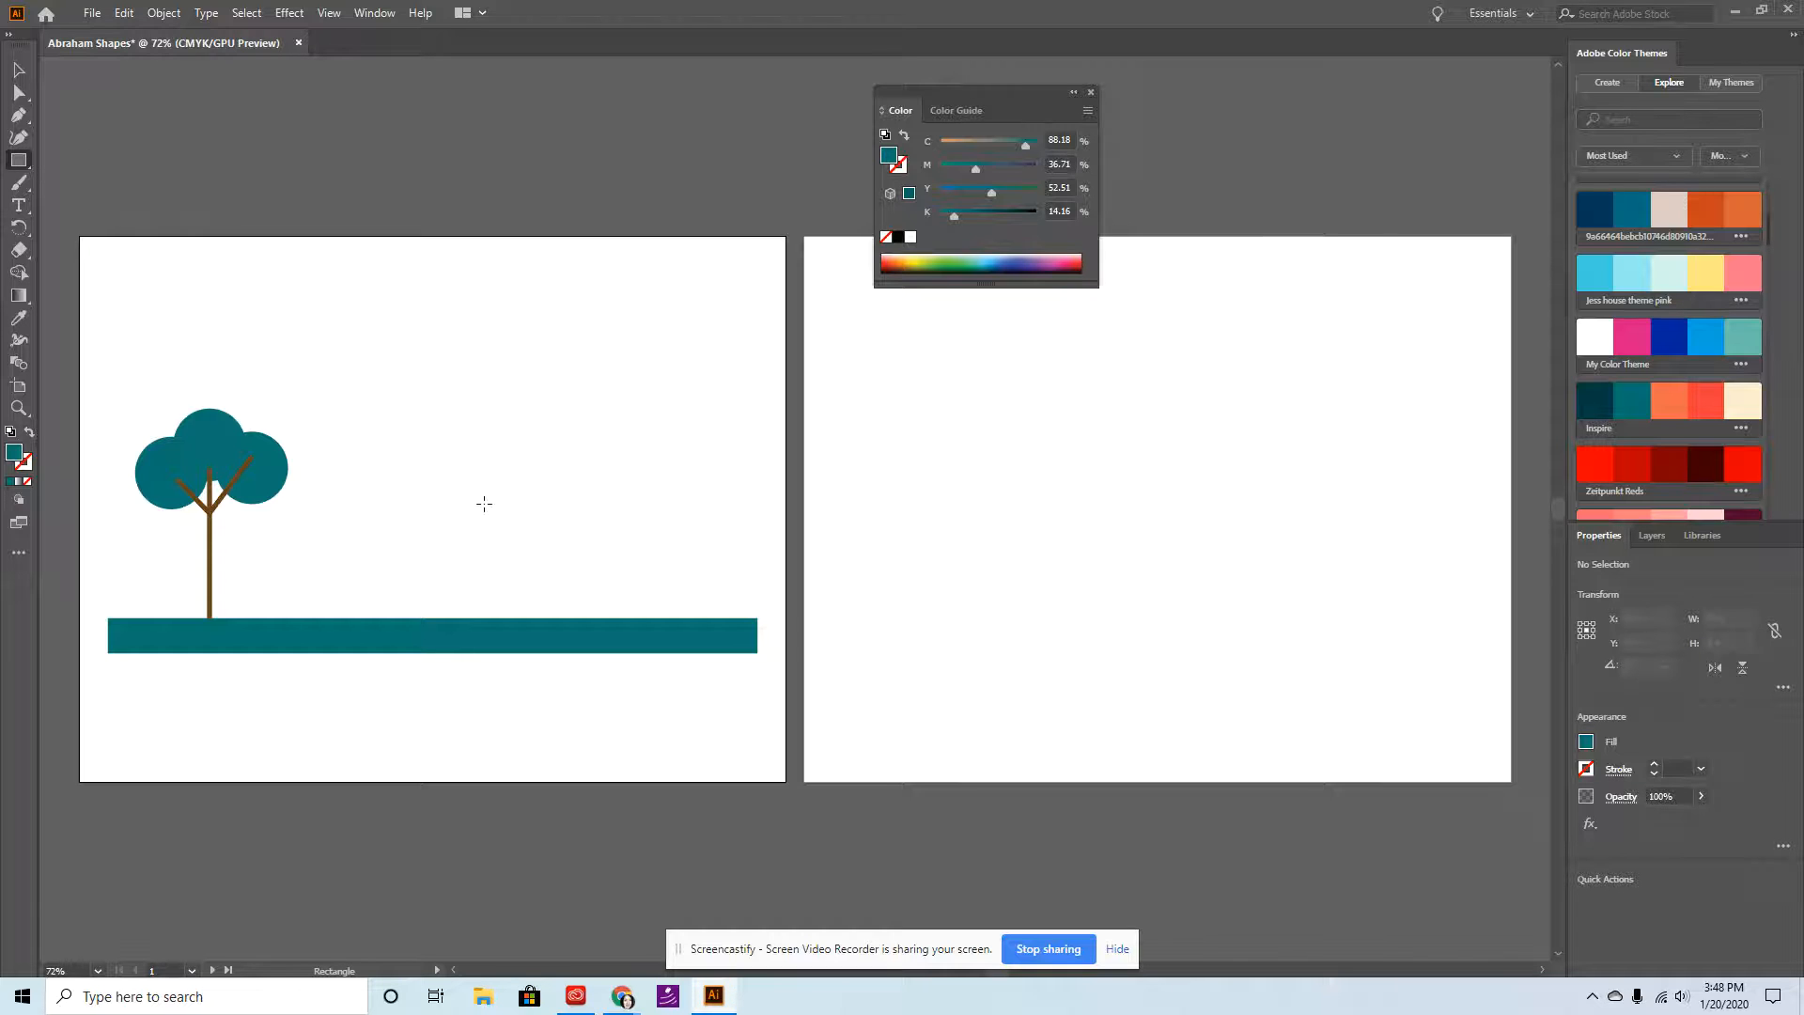
{"action": "left_click_drag", "start_coordinate": [362, 409], "coordinate": [570, 617]}
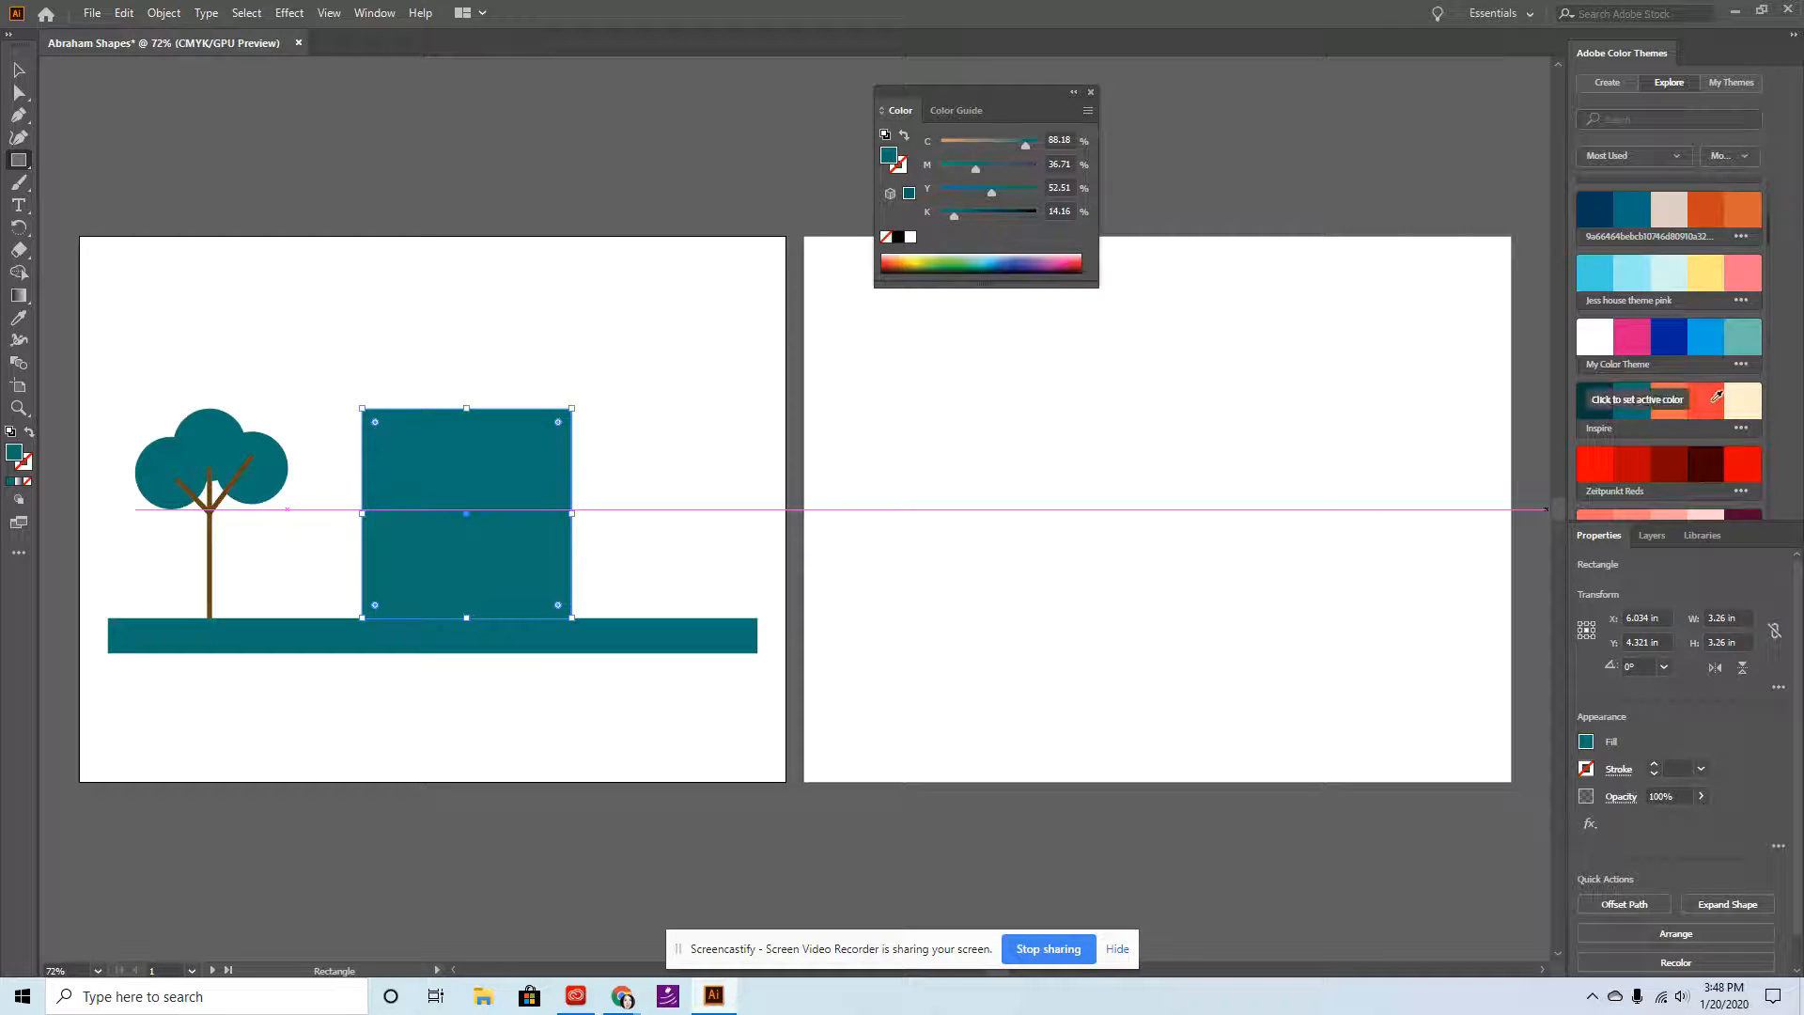
{"action": "left_click", "coordinate": [1668, 393]}
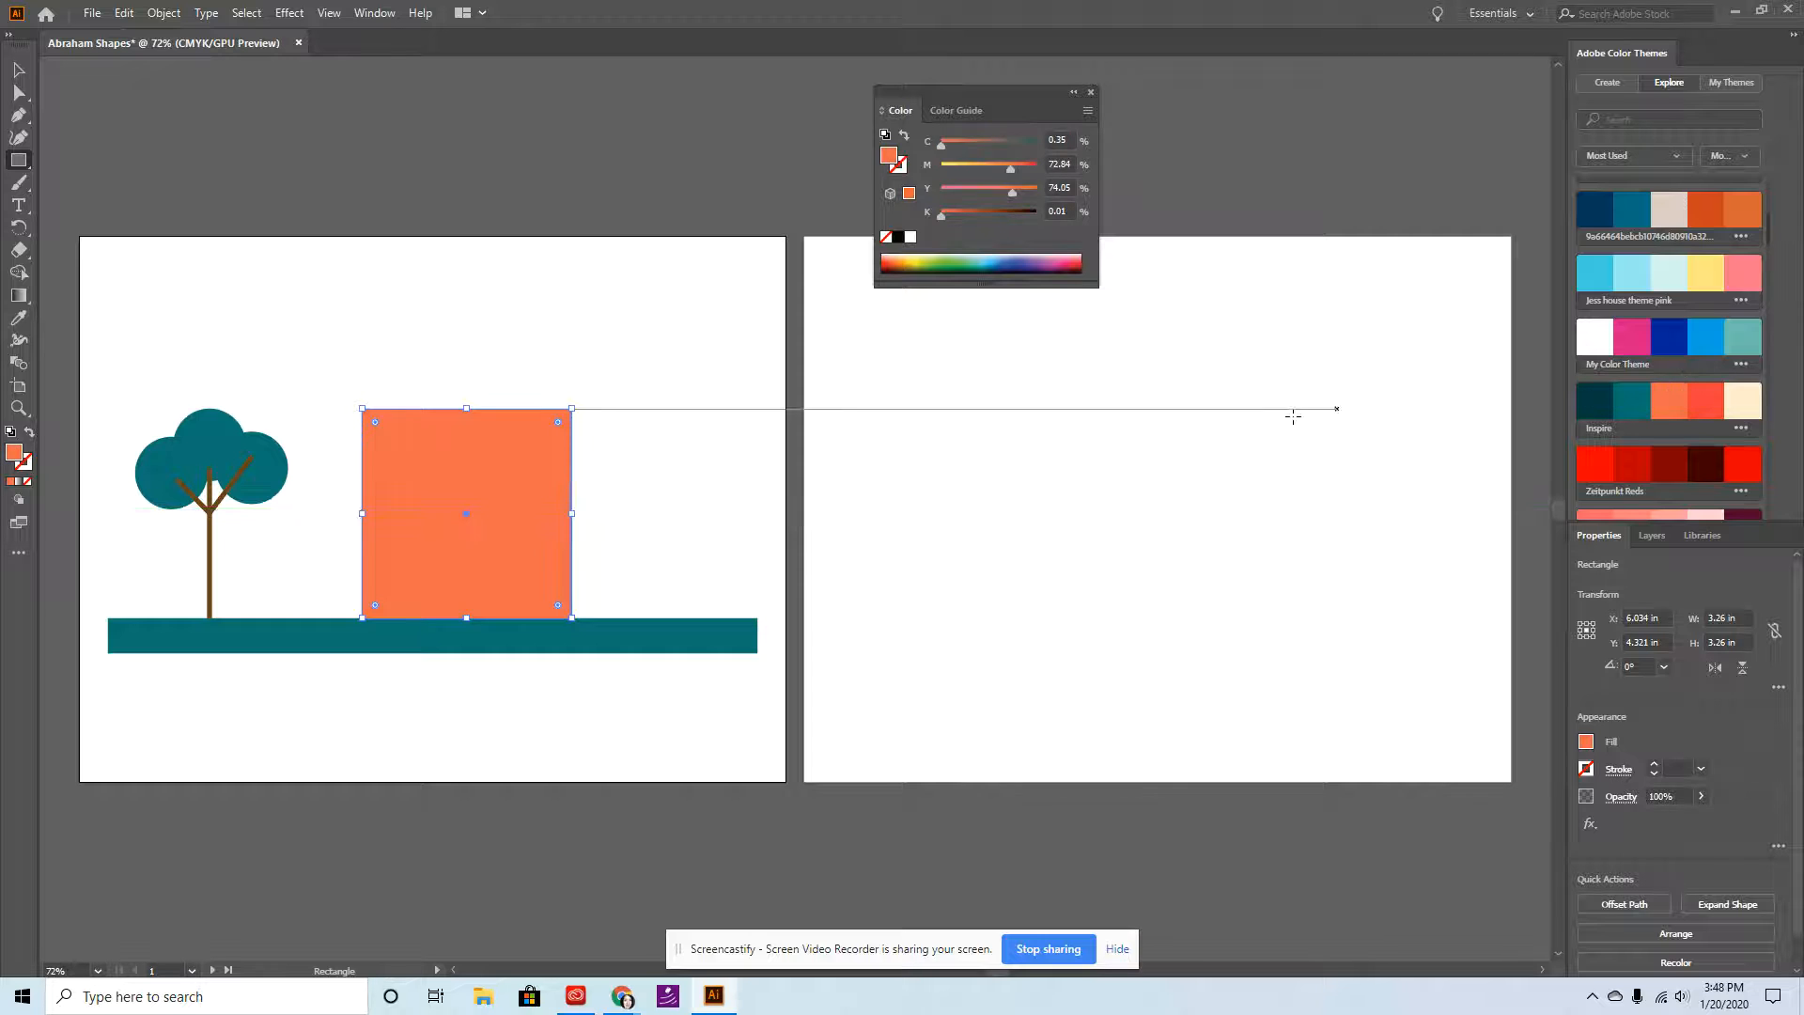
{"action": "left_click", "coordinate": [20, 161]}
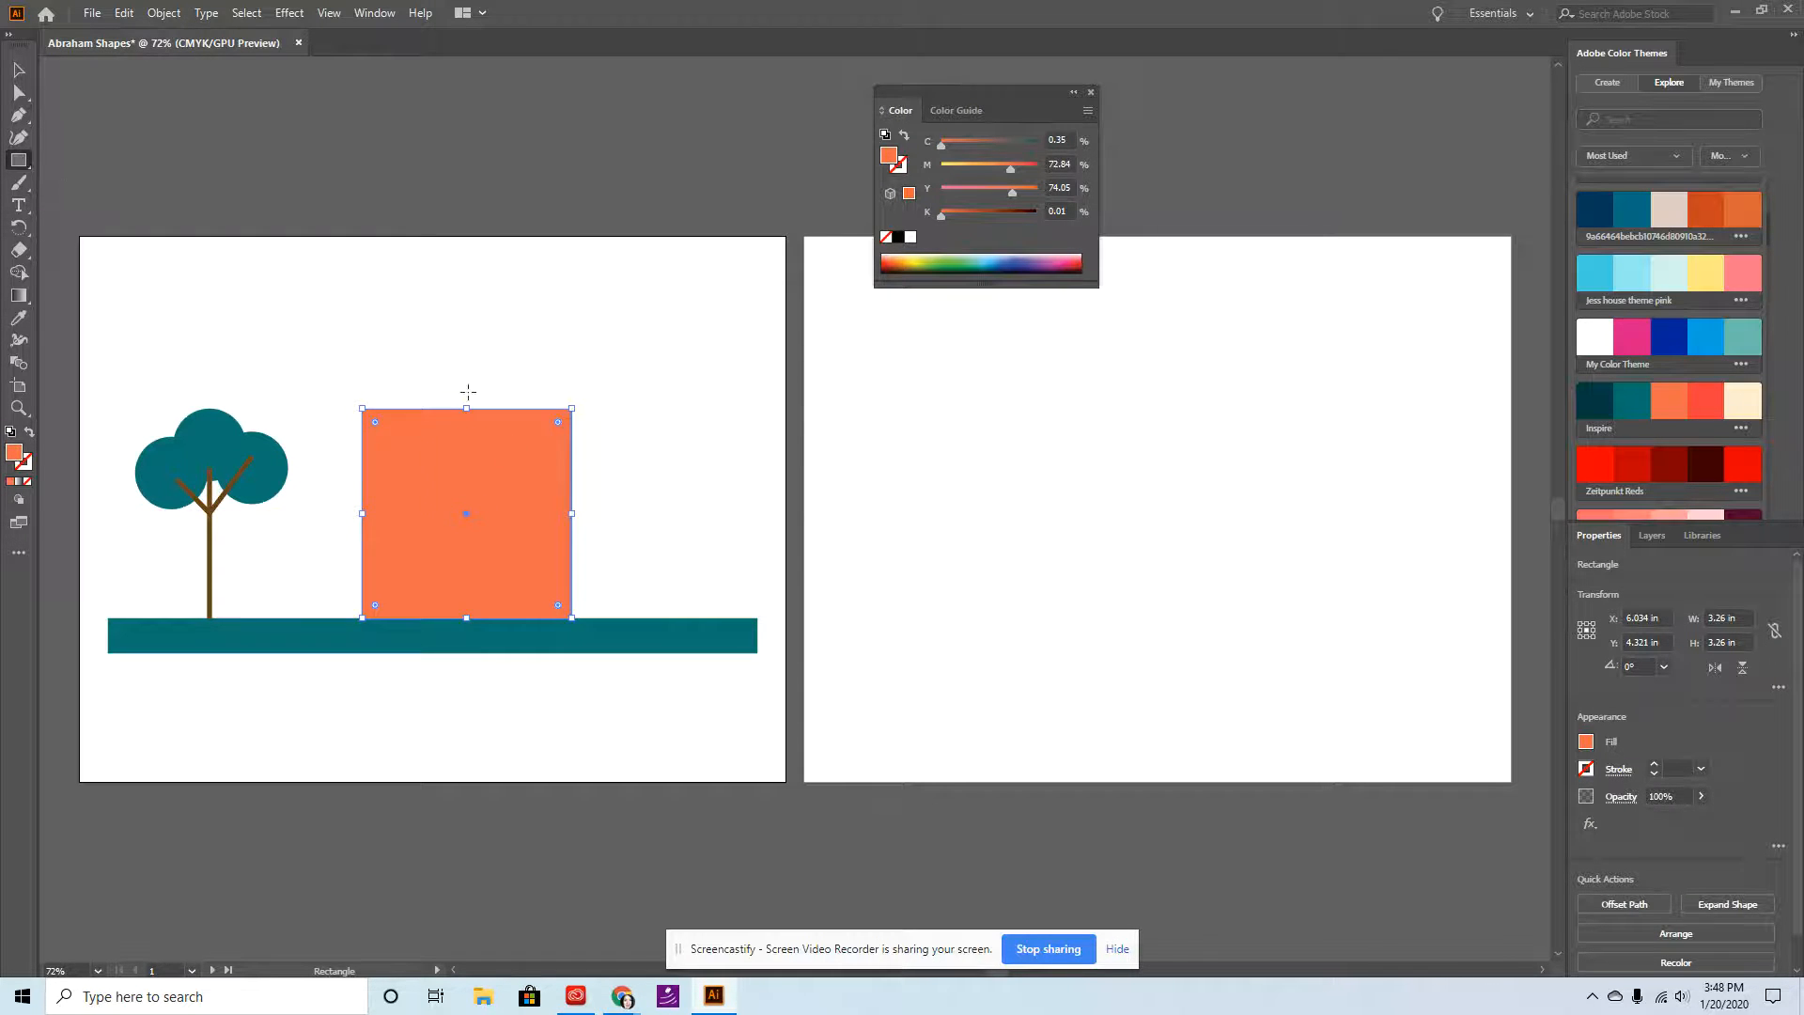
Draw a door about 0.89 x 1.64 in and a window about 0.94 x 0.76 in on the orange square, in Inspire's red.
{"action": "left_click_drag", "start_coordinate": [395, 514], "coordinate": [453, 617]}
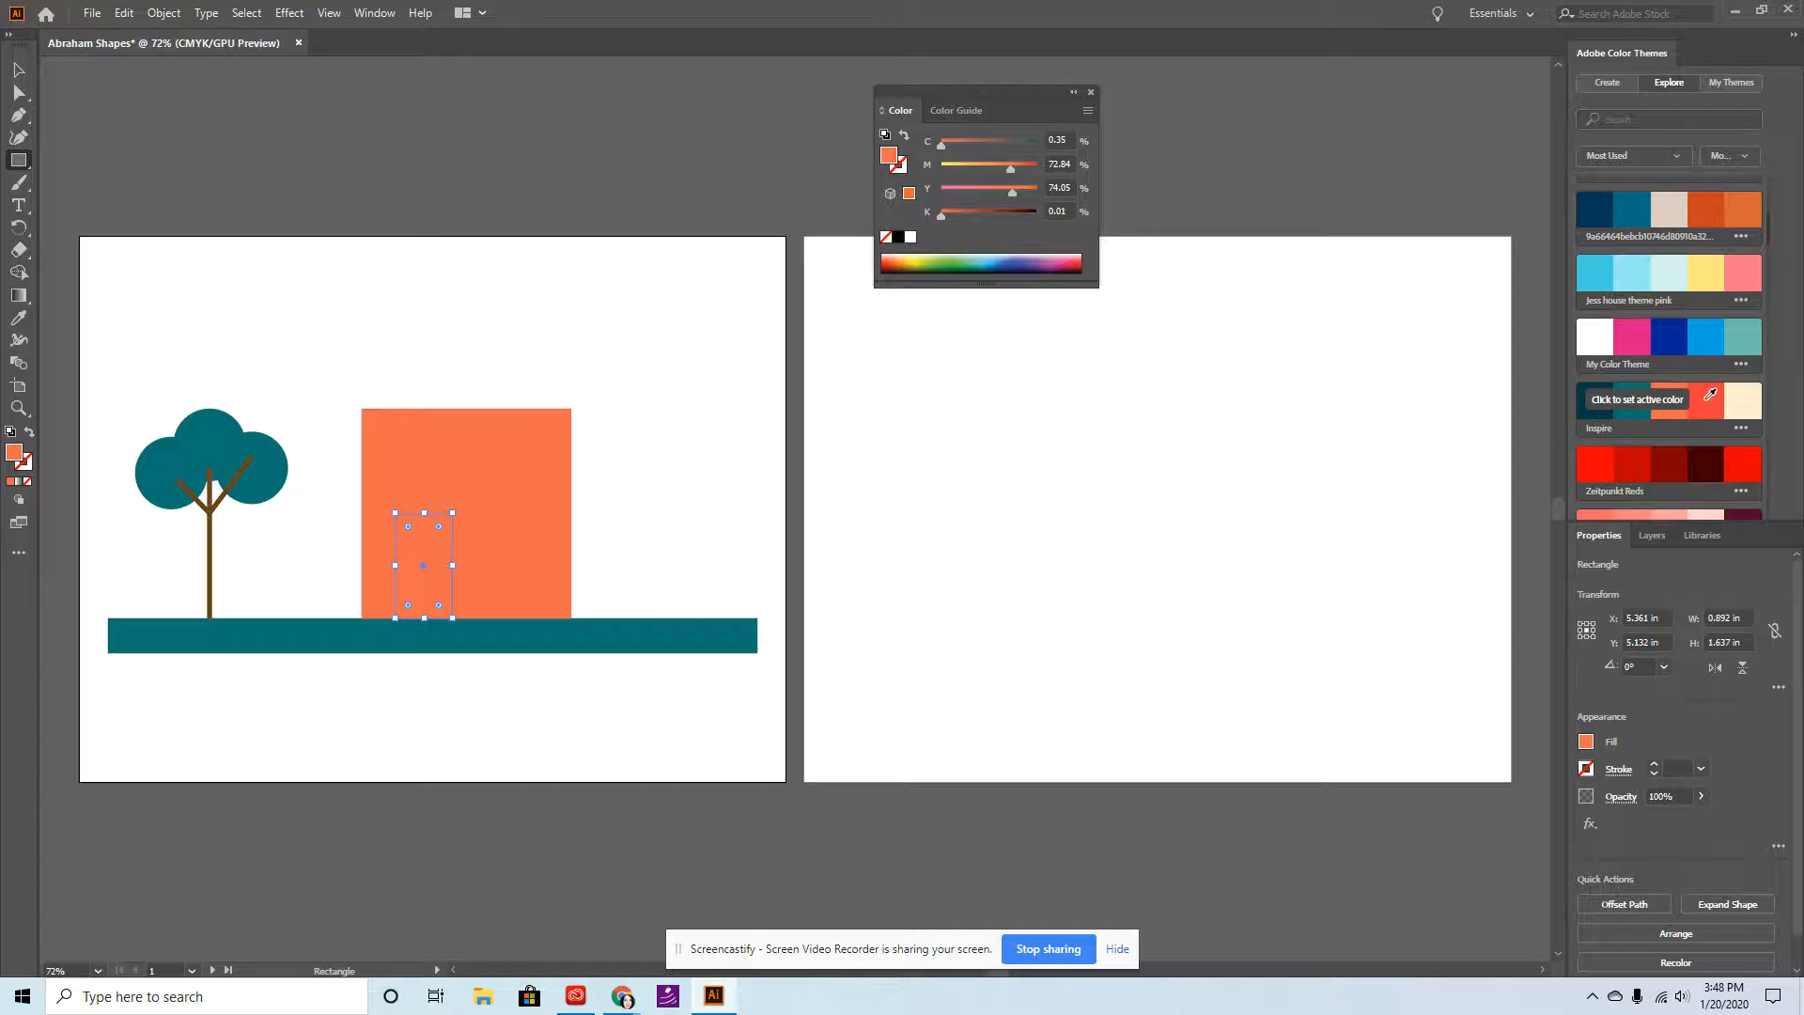
{"action": "left_click", "coordinate": [1710, 394]}
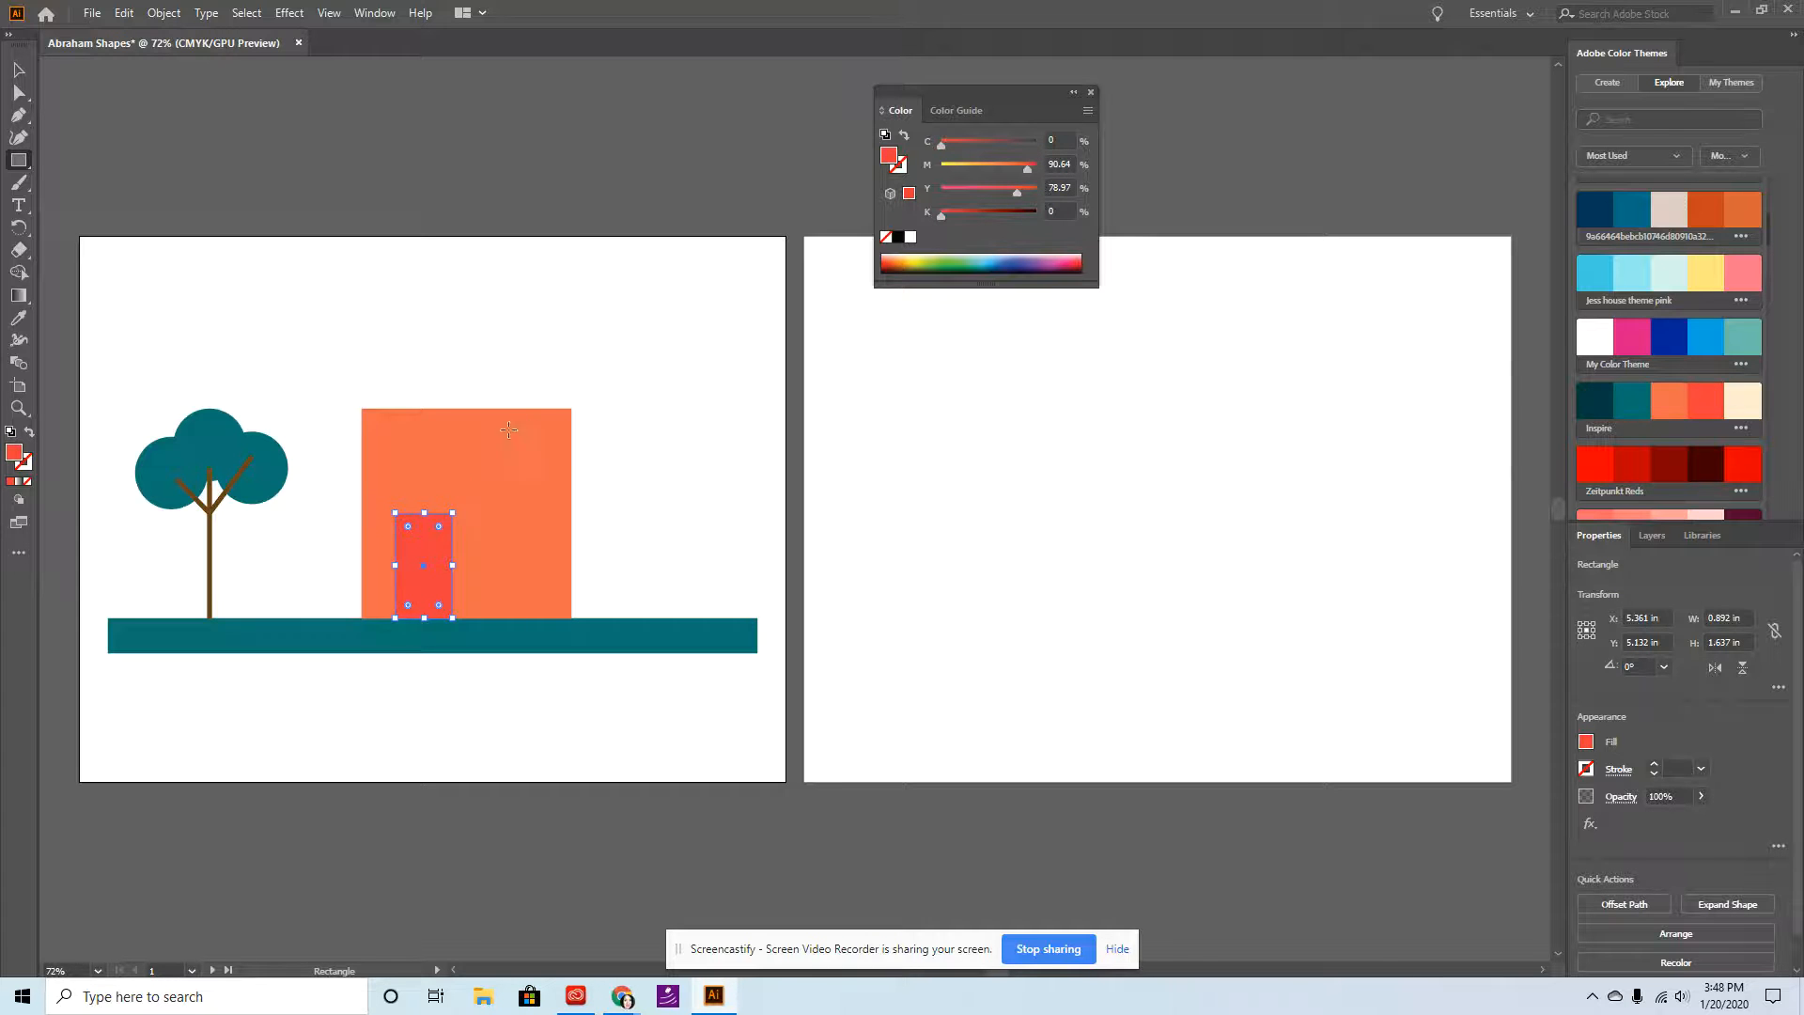
{"action": "left_click_drag", "start_coordinate": [487, 473], "coordinate": [549, 522]}
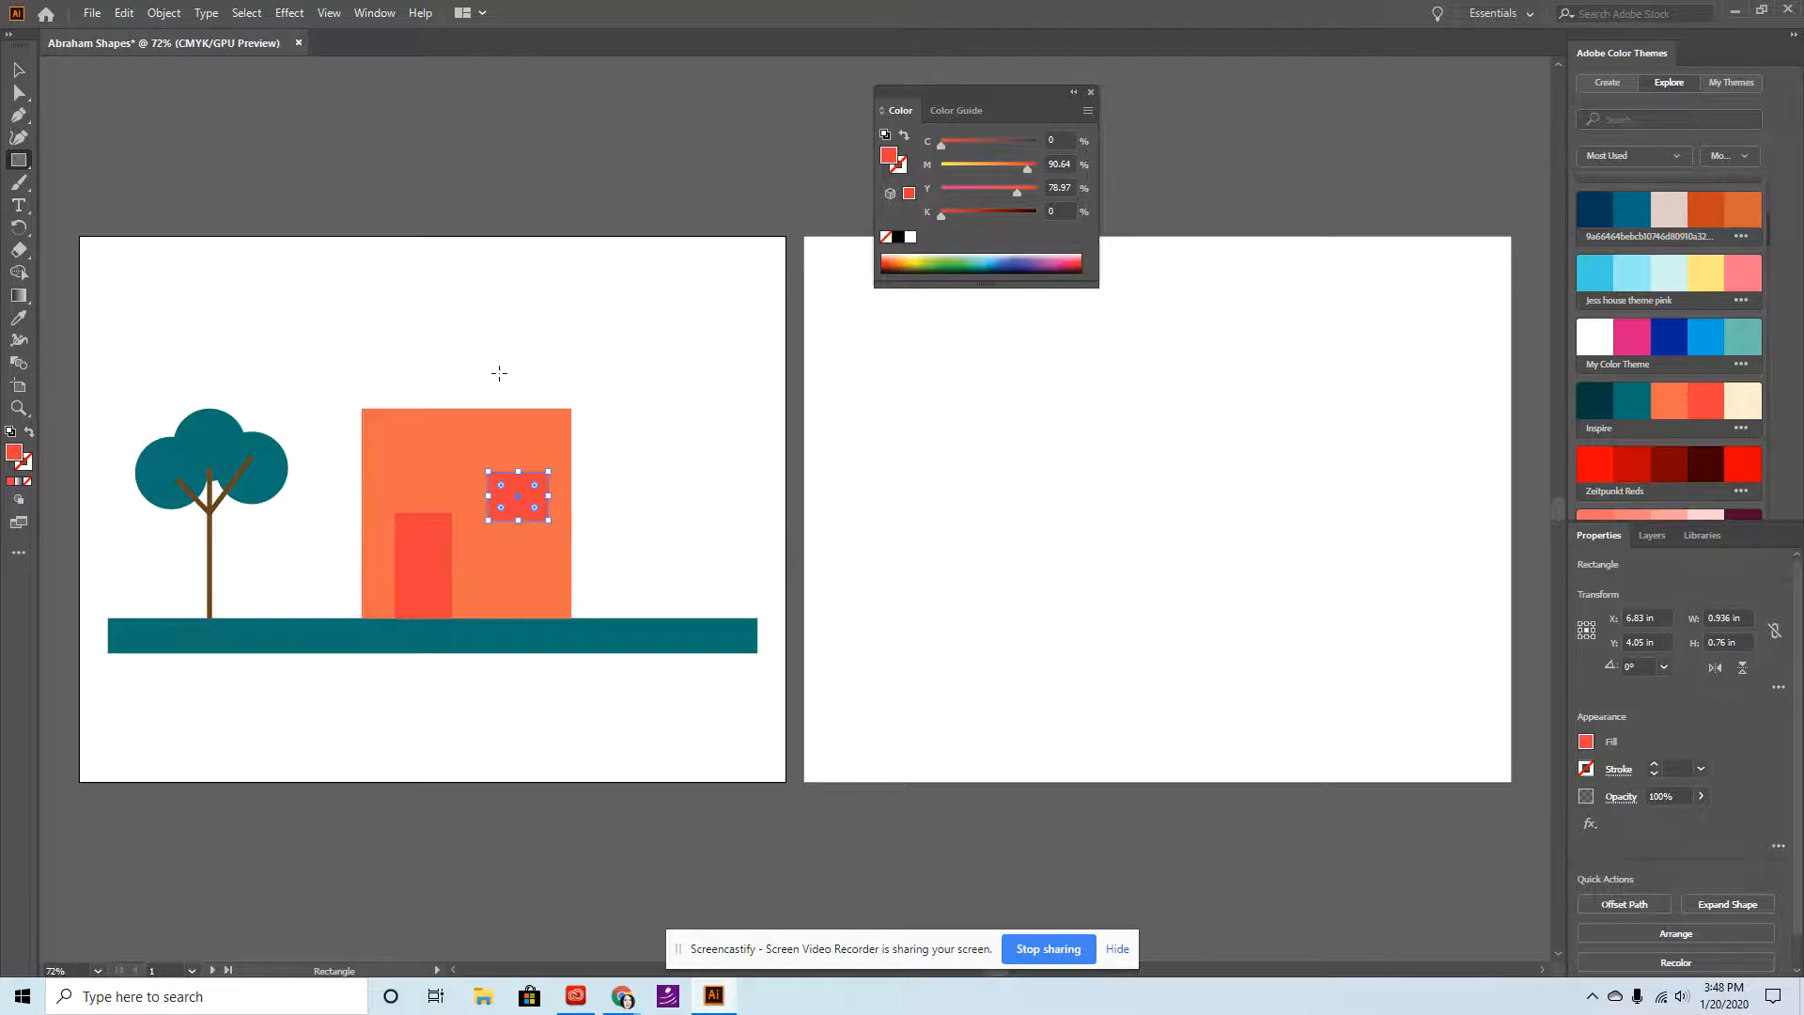
Create a 3-sided polygon above the orange square and stretch it to about 3.25 x 1.79 in as the house's roof.
{"action": "left_click", "coordinate": [23, 167]}
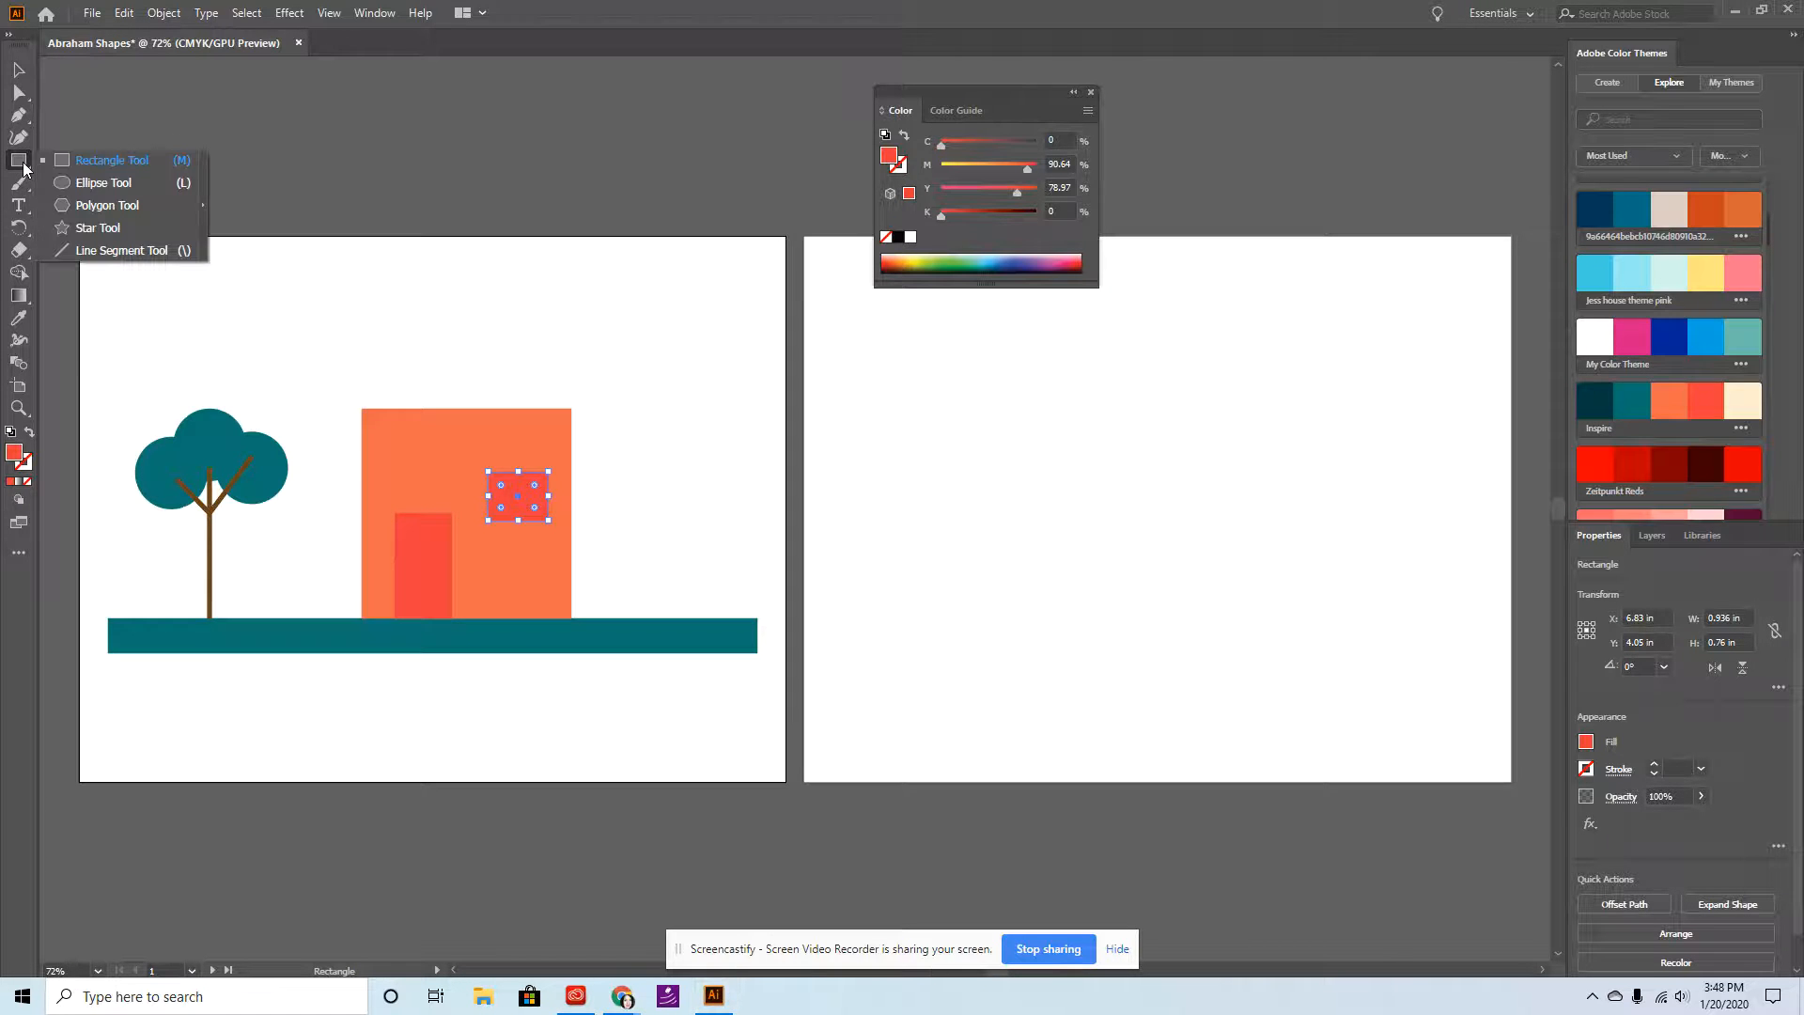
{"action": "left_click", "coordinate": [88, 201]}
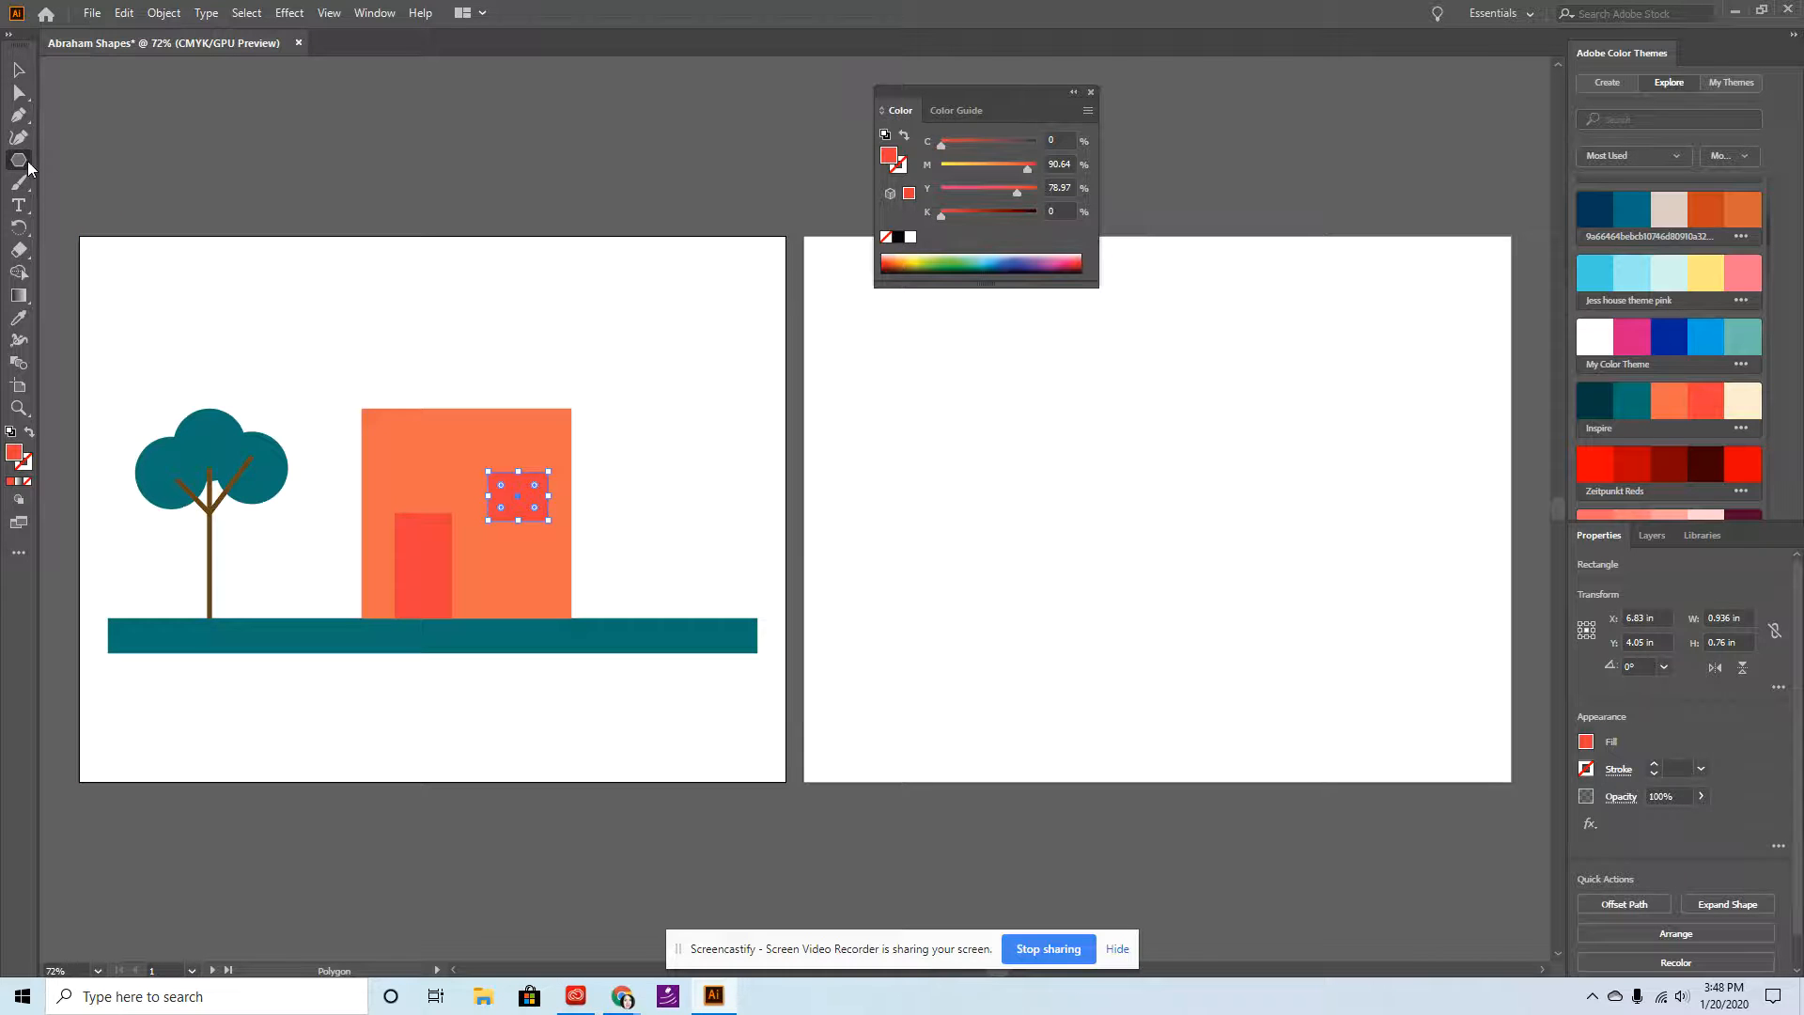
{"action": "left_click", "coordinate": [401, 339]}
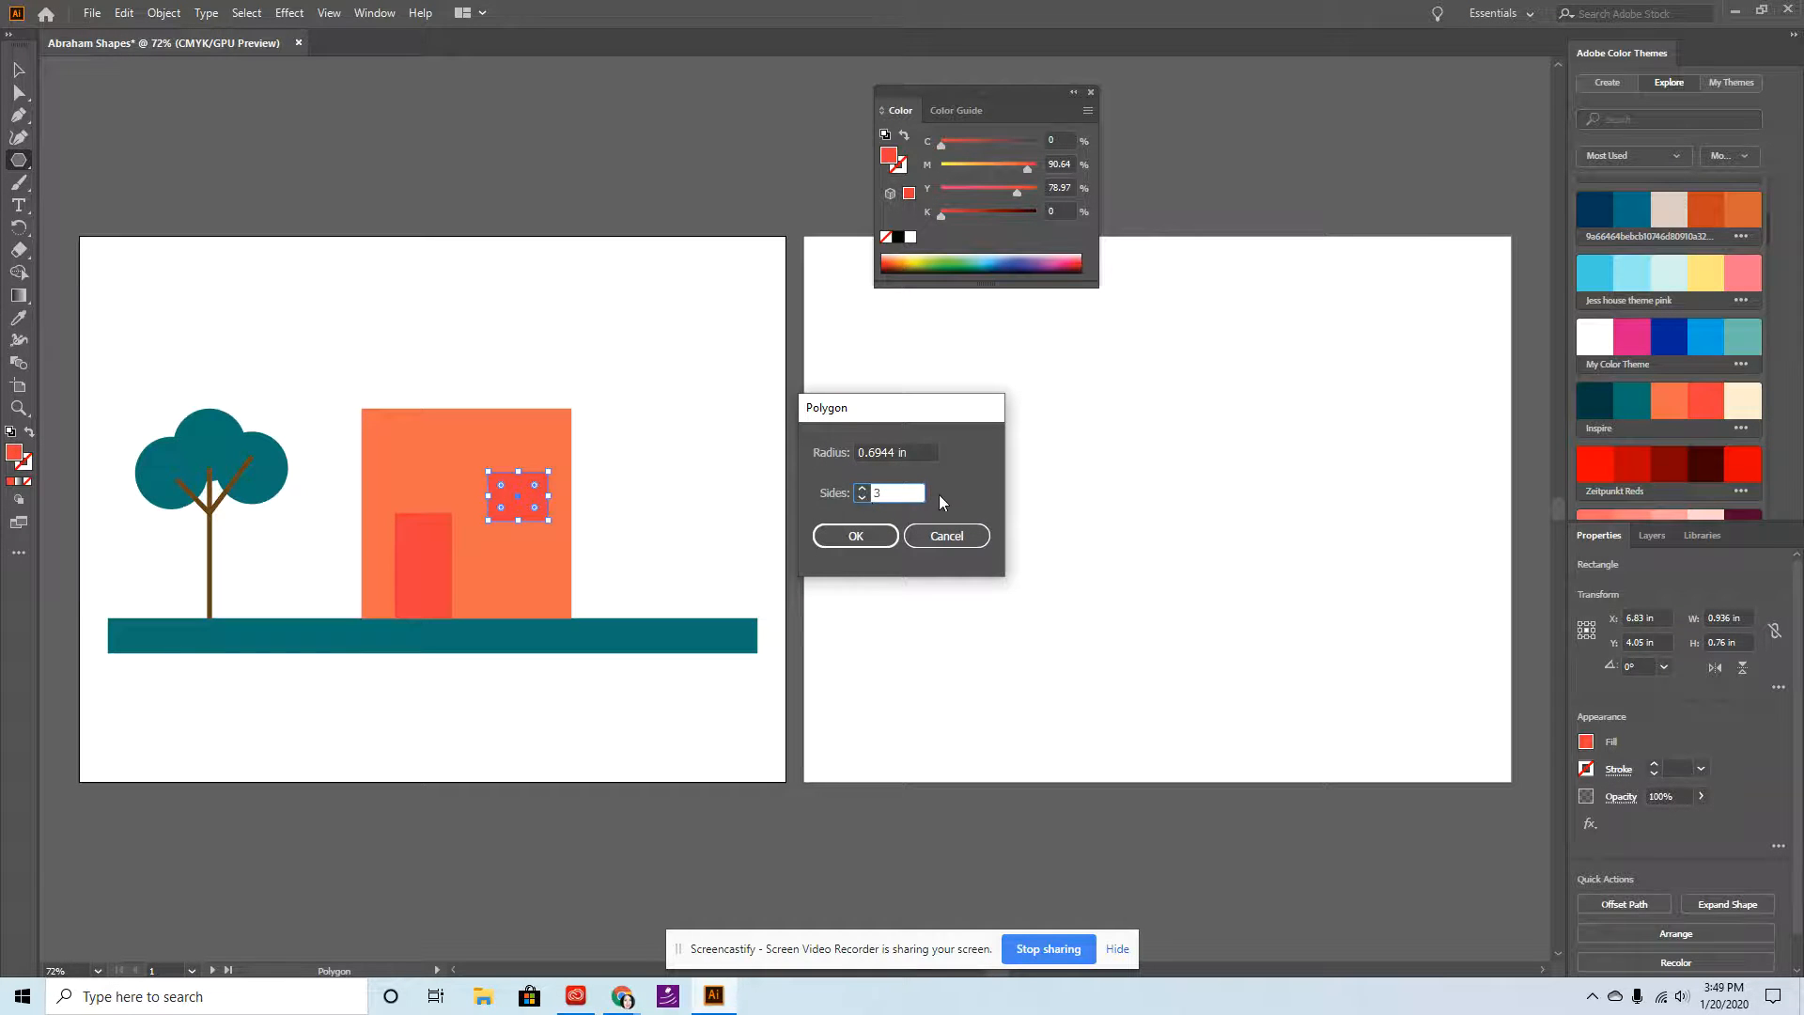
{"action": "left_click", "coordinate": [854, 535]}
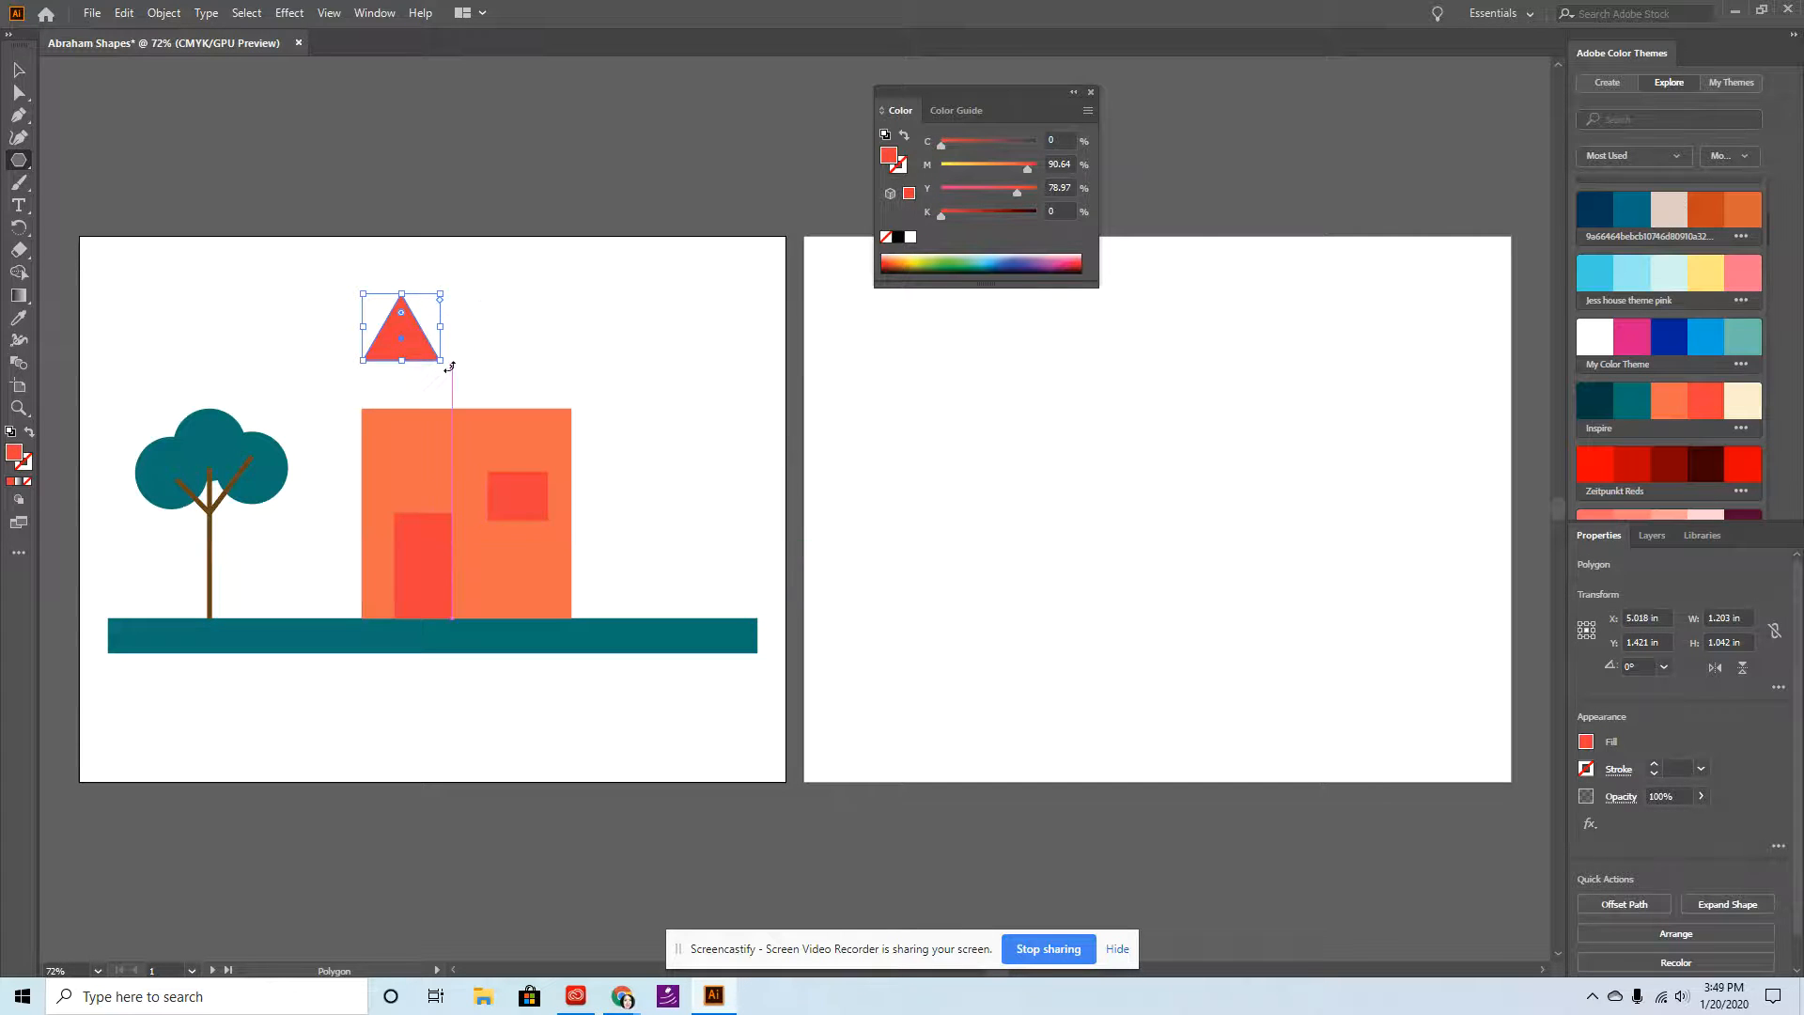
{"action": "left_click_drag", "start_coordinate": [440, 359], "coordinate": [571, 408]}
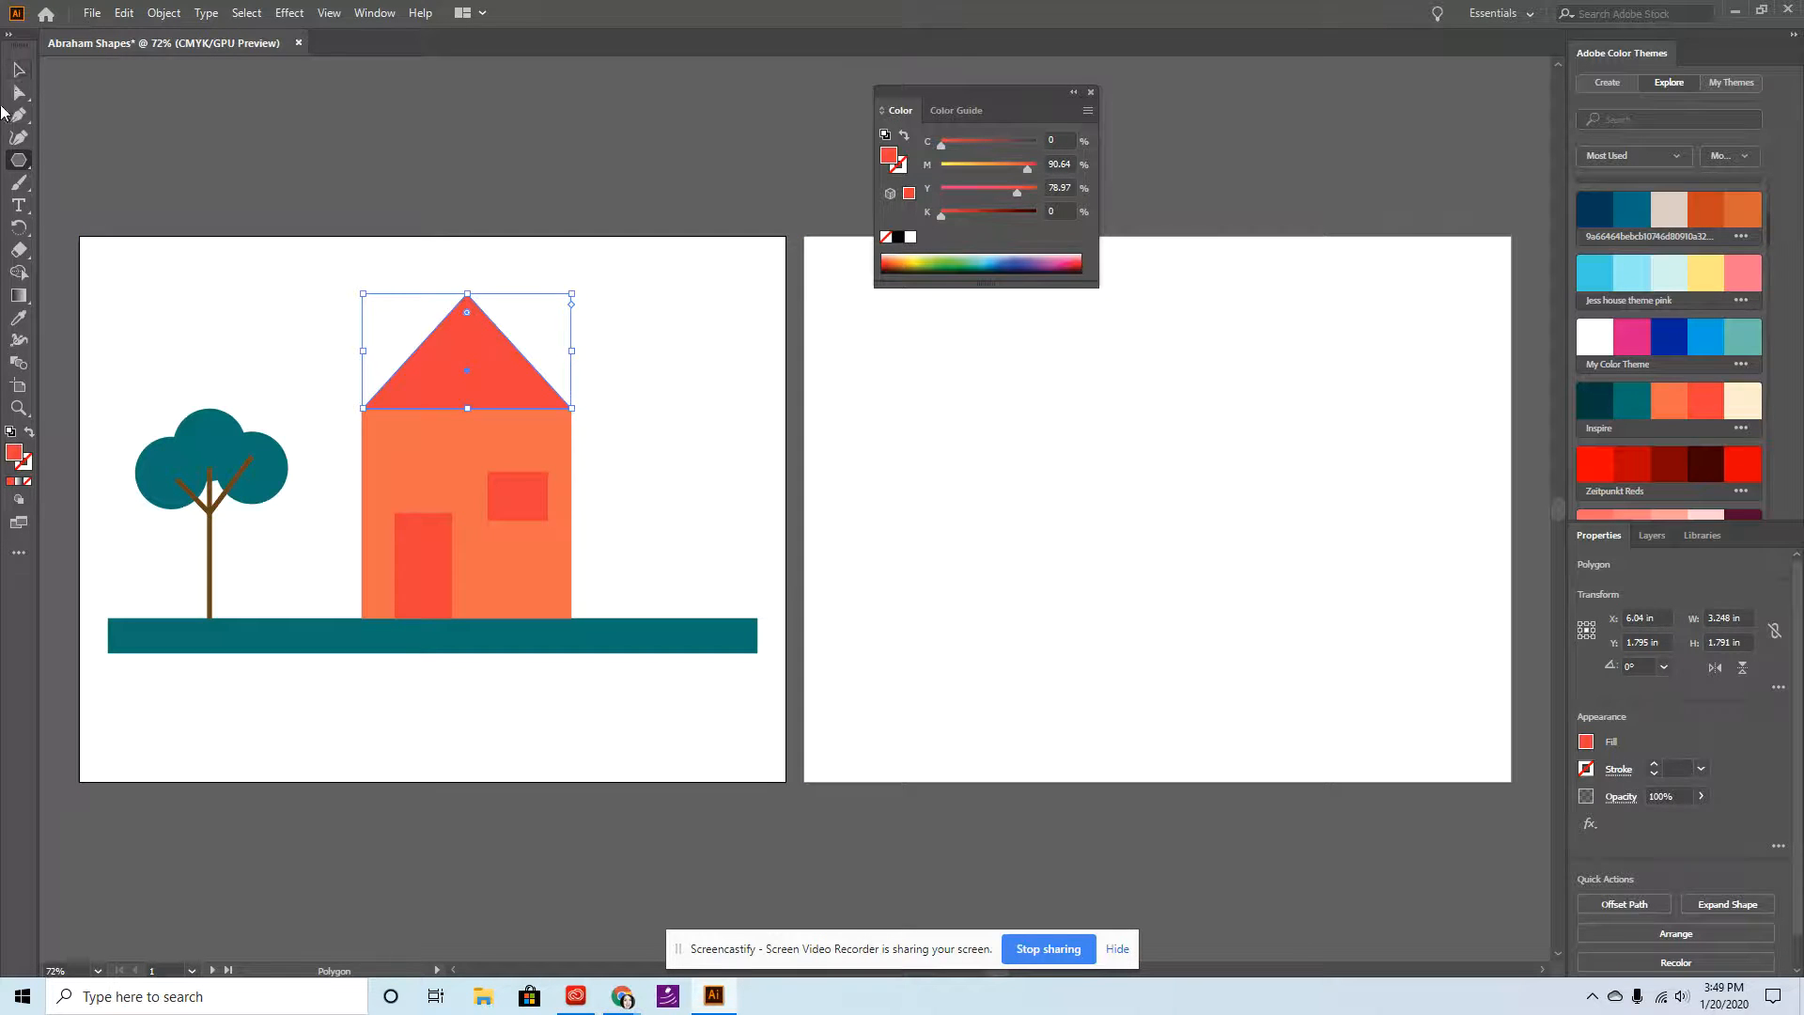
Deselect the roof and heighten the red window to a square of about 0.94 in.
{"action": "left_click", "coordinate": [29, 77]}
{"action": "left_click", "coordinate": [794, 368]}
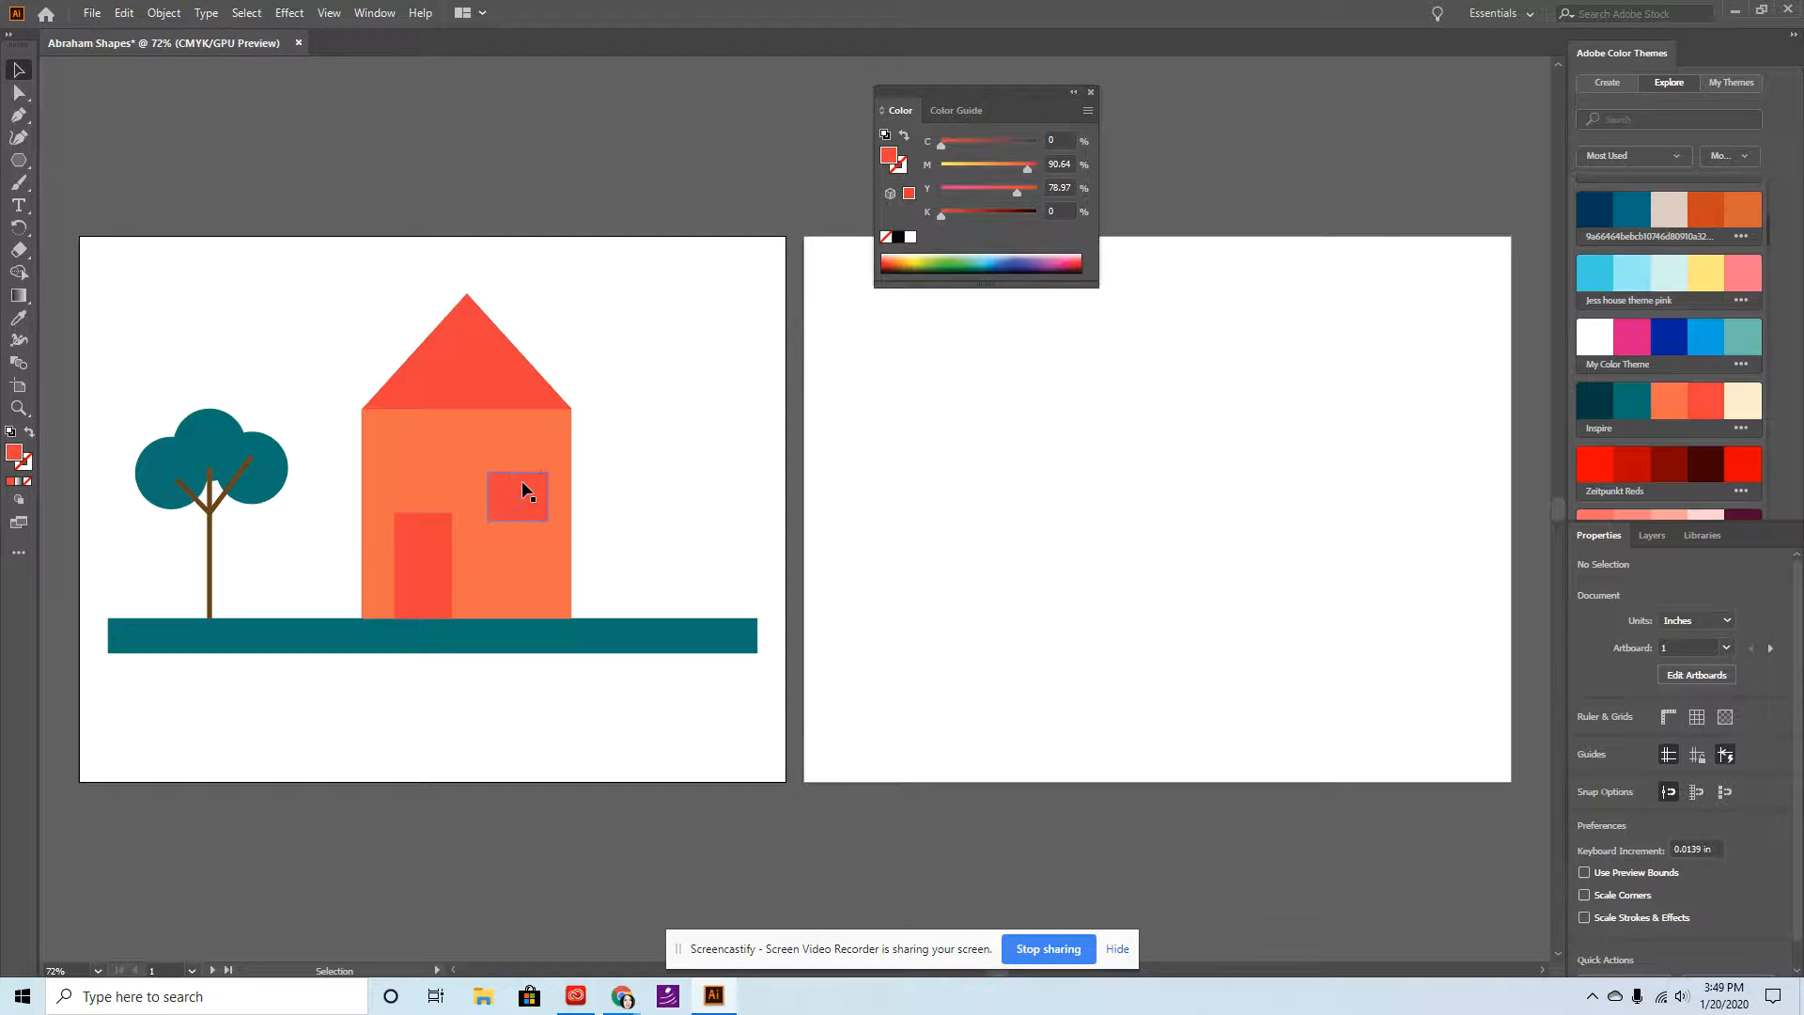
{"action": "left_click_drag", "start_coordinate": [524, 489], "coordinate": [522, 460]}
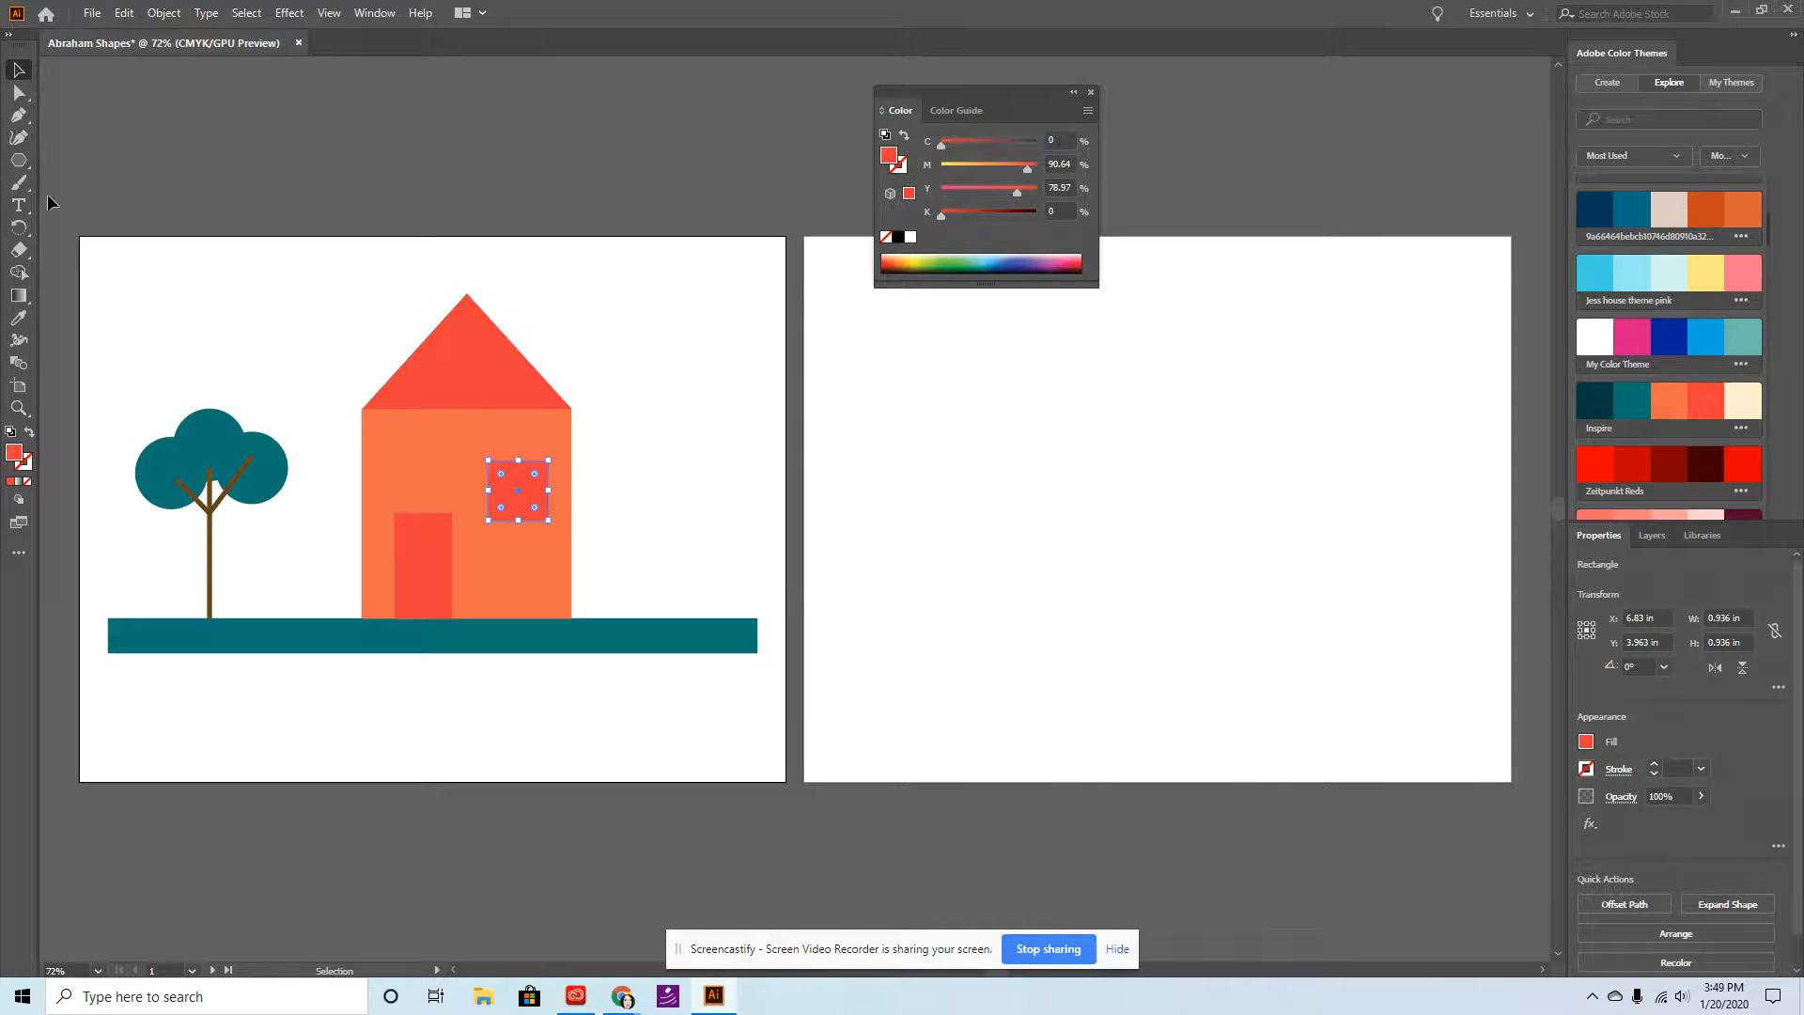
Deselect the window and set up the Line Segment tool with no fill and the Inspire theme's orange as stroke.
{"action": "left_click", "coordinate": [19, 159]}
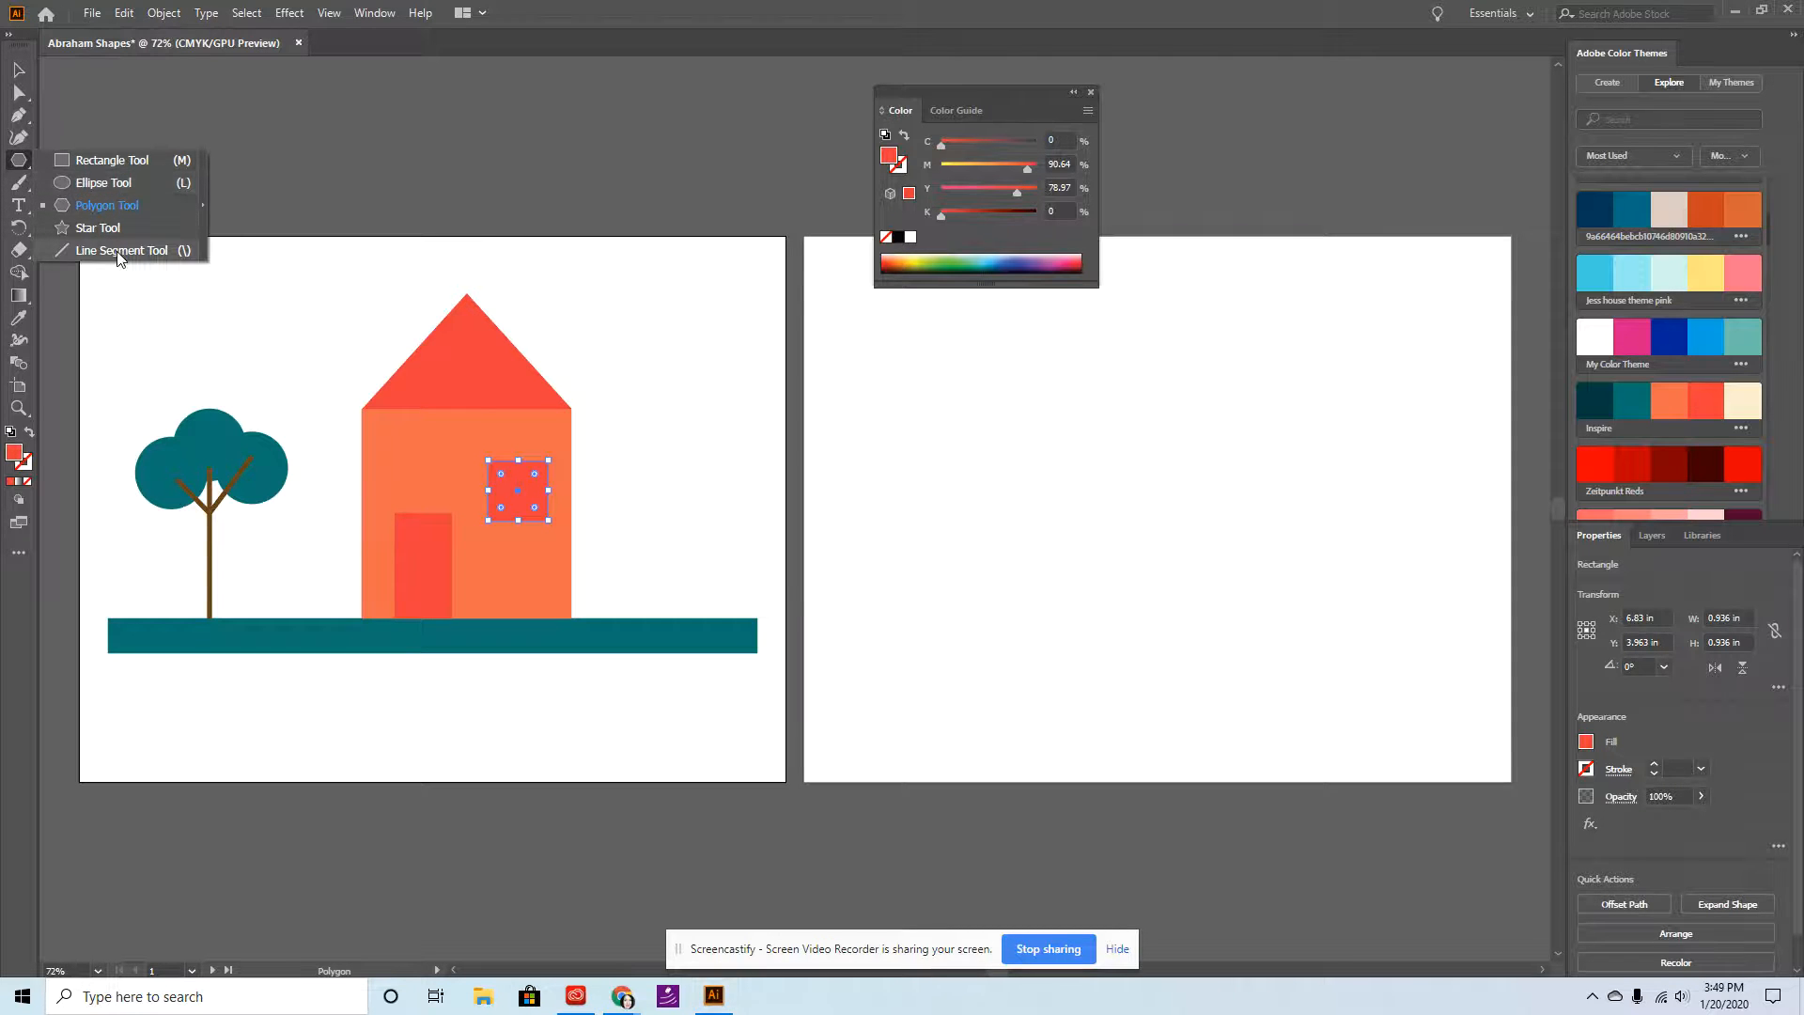
{"action": "left_click", "coordinate": [119, 251]}
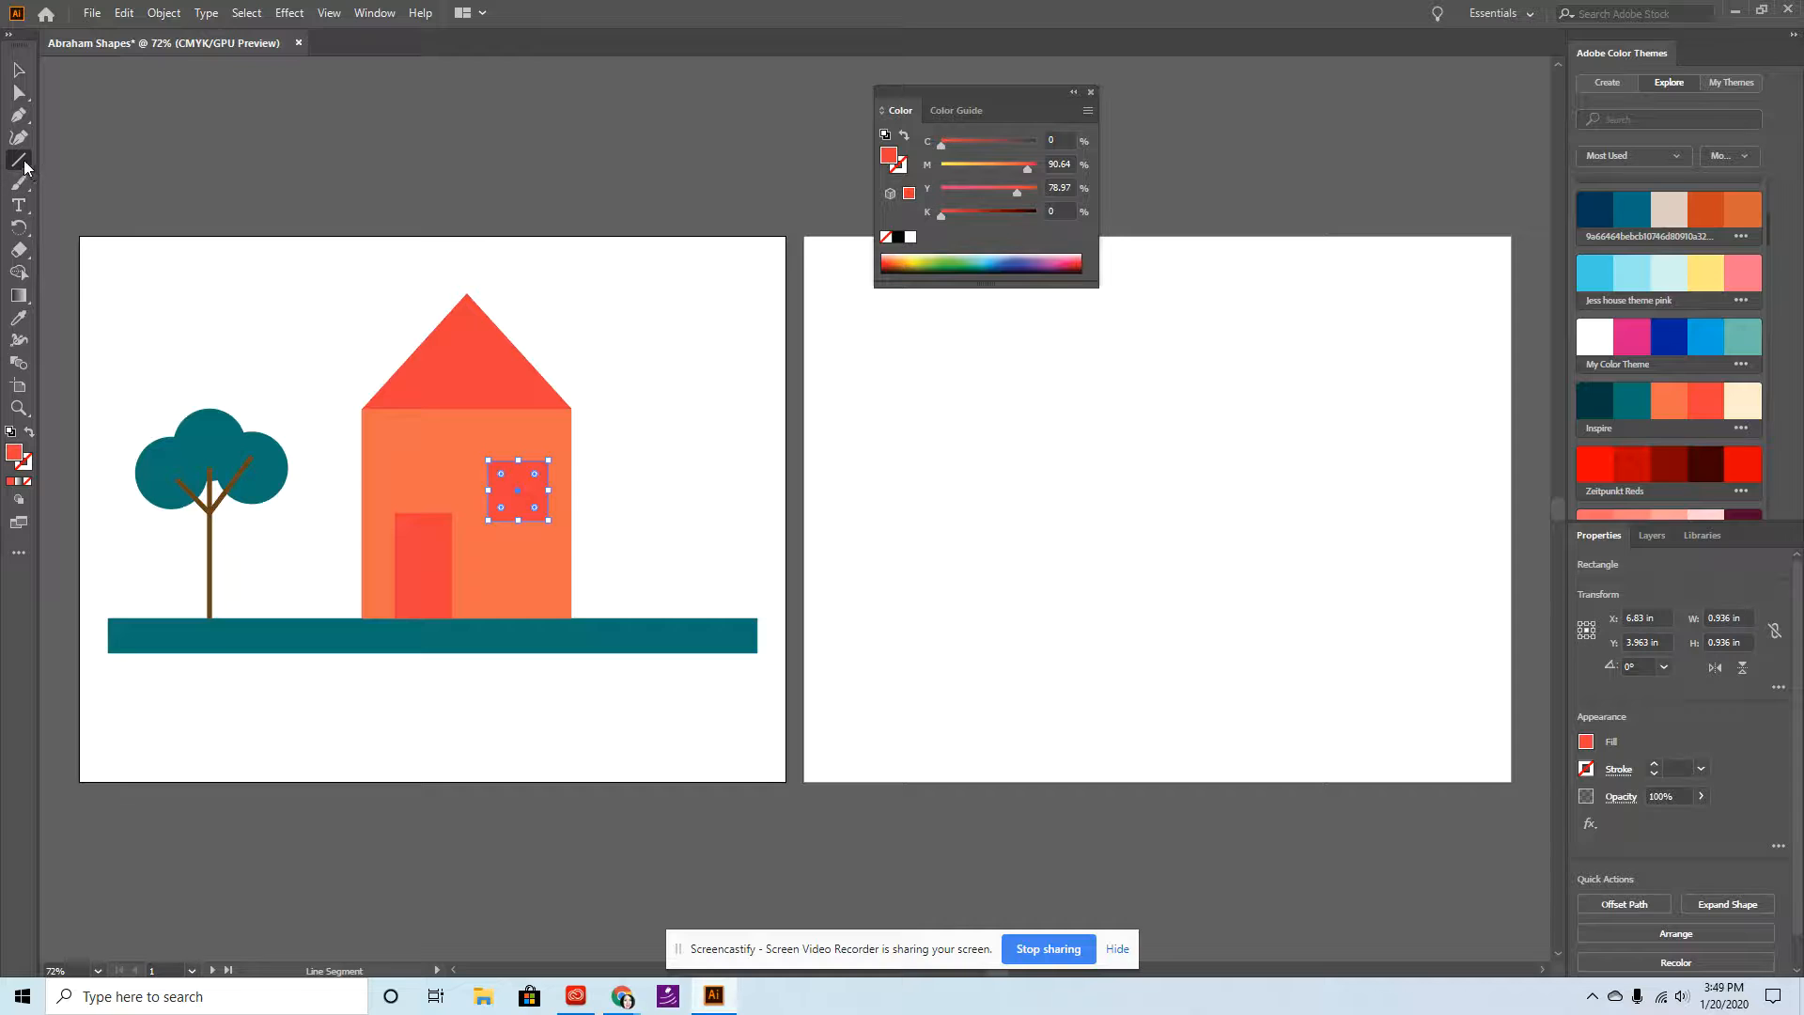
{"action": "left_click", "coordinate": [29, 434]}
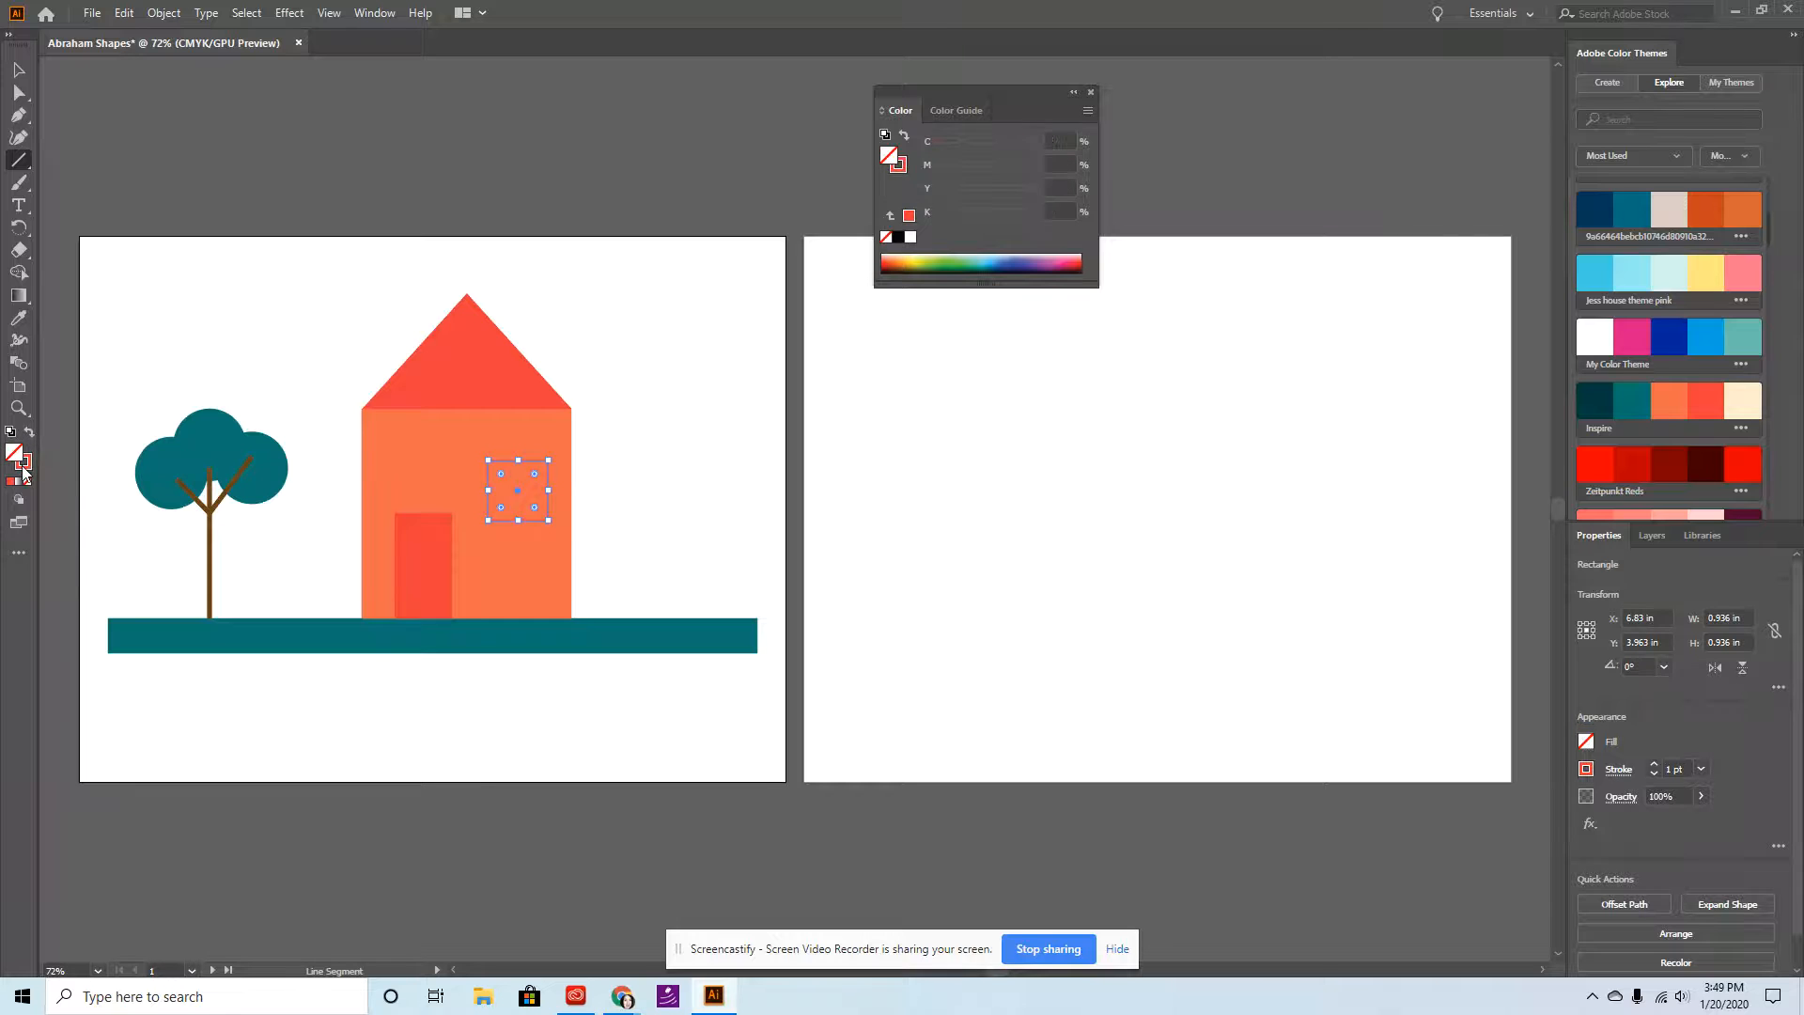
{"action": "key", "text": "shift+x"}
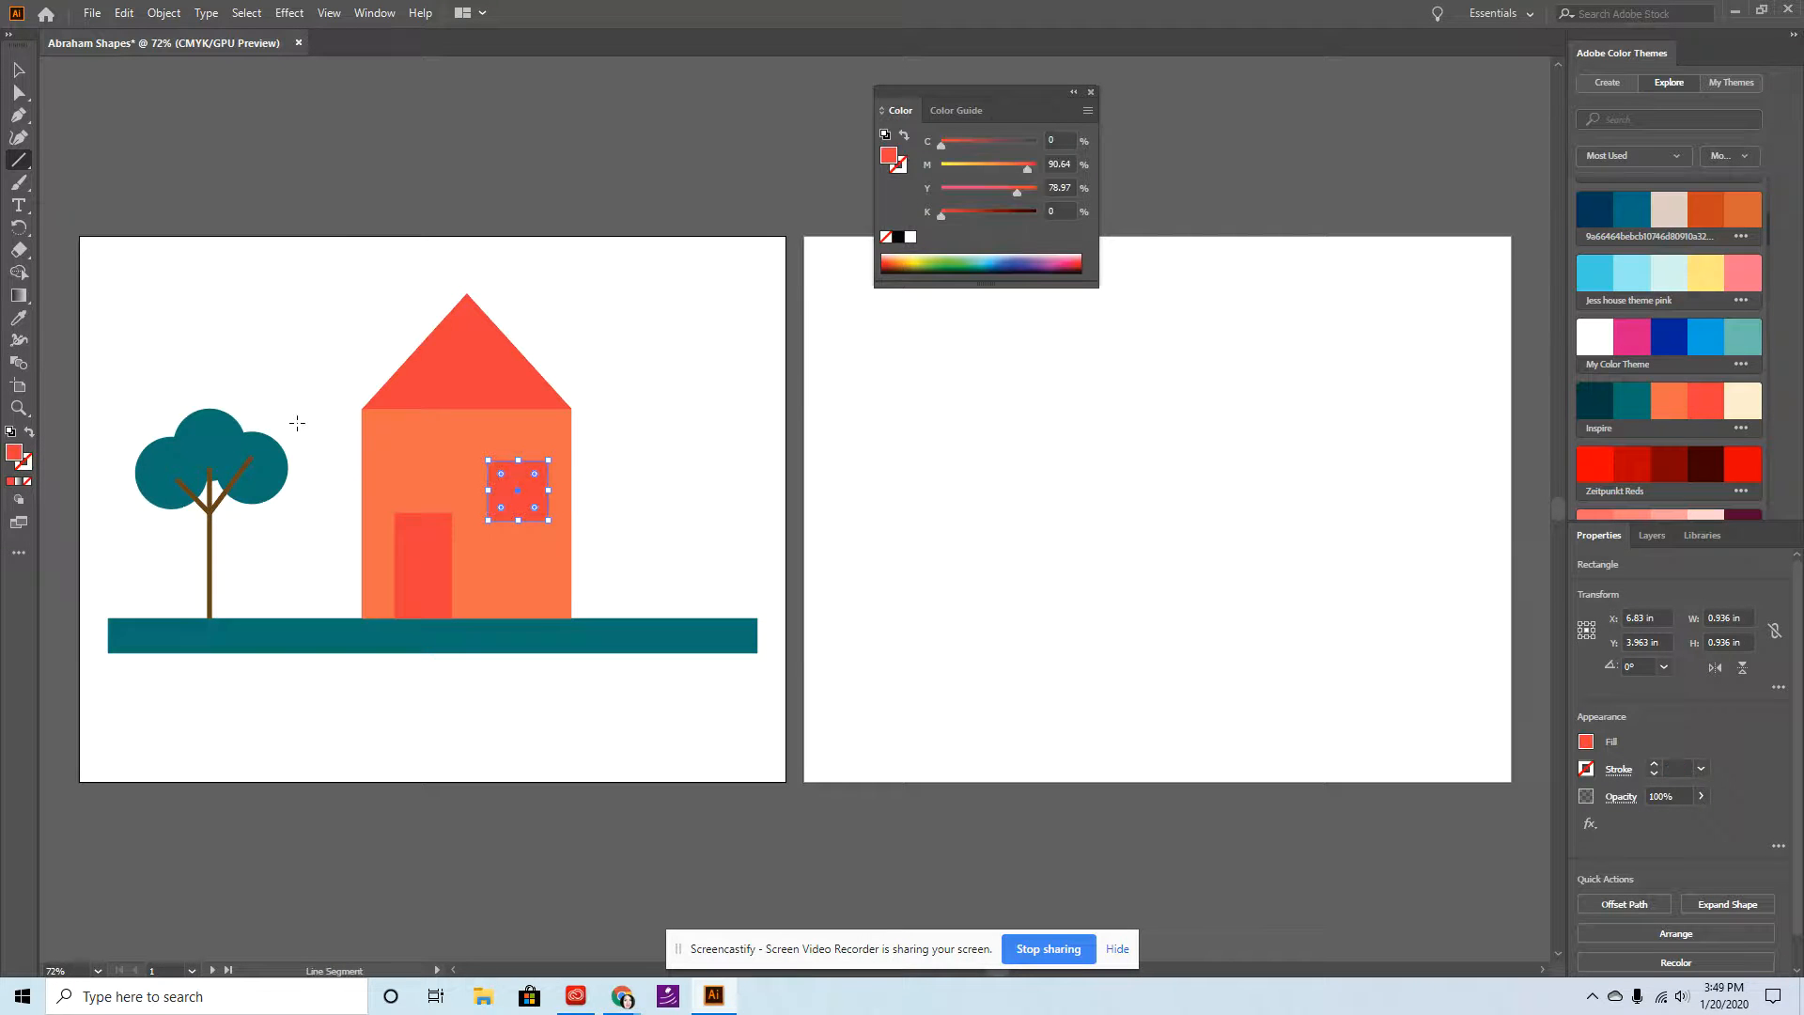
{"action": "left_click", "coordinate": [15, 73]}
{"action": "left_click", "coordinate": [667, 406]}
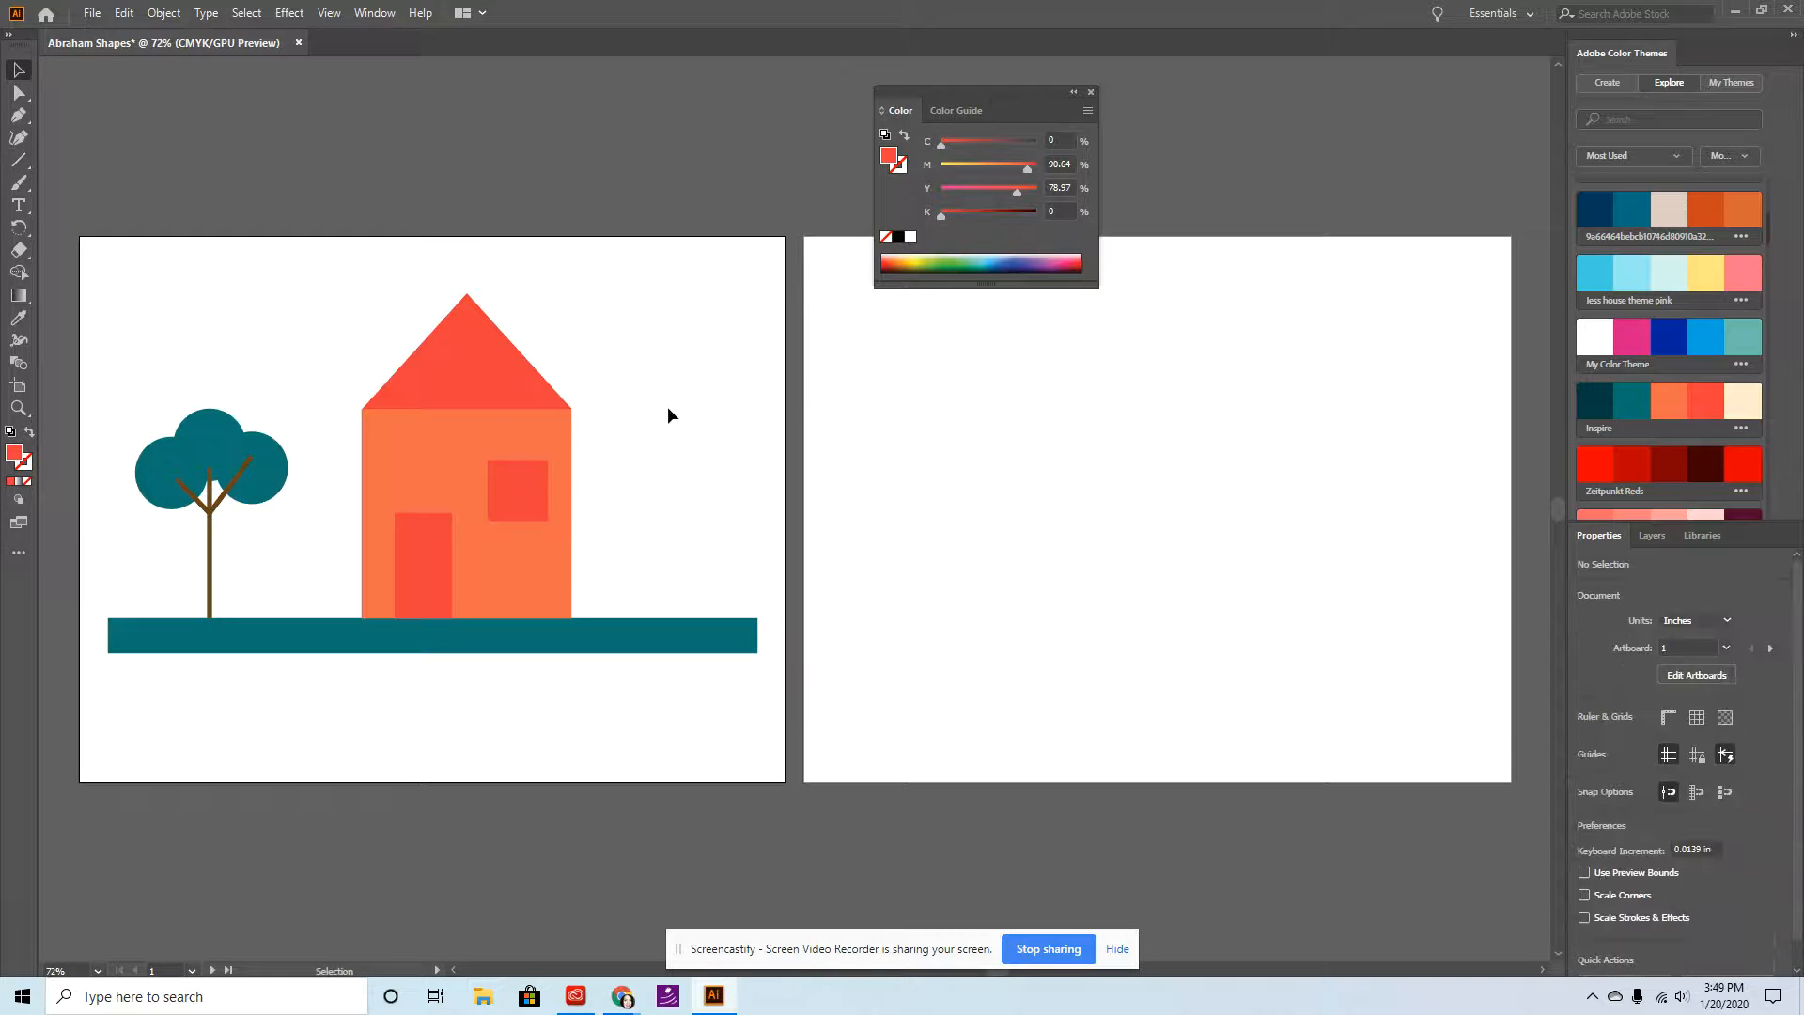
{"action": "left_click", "coordinate": [30, 431]}
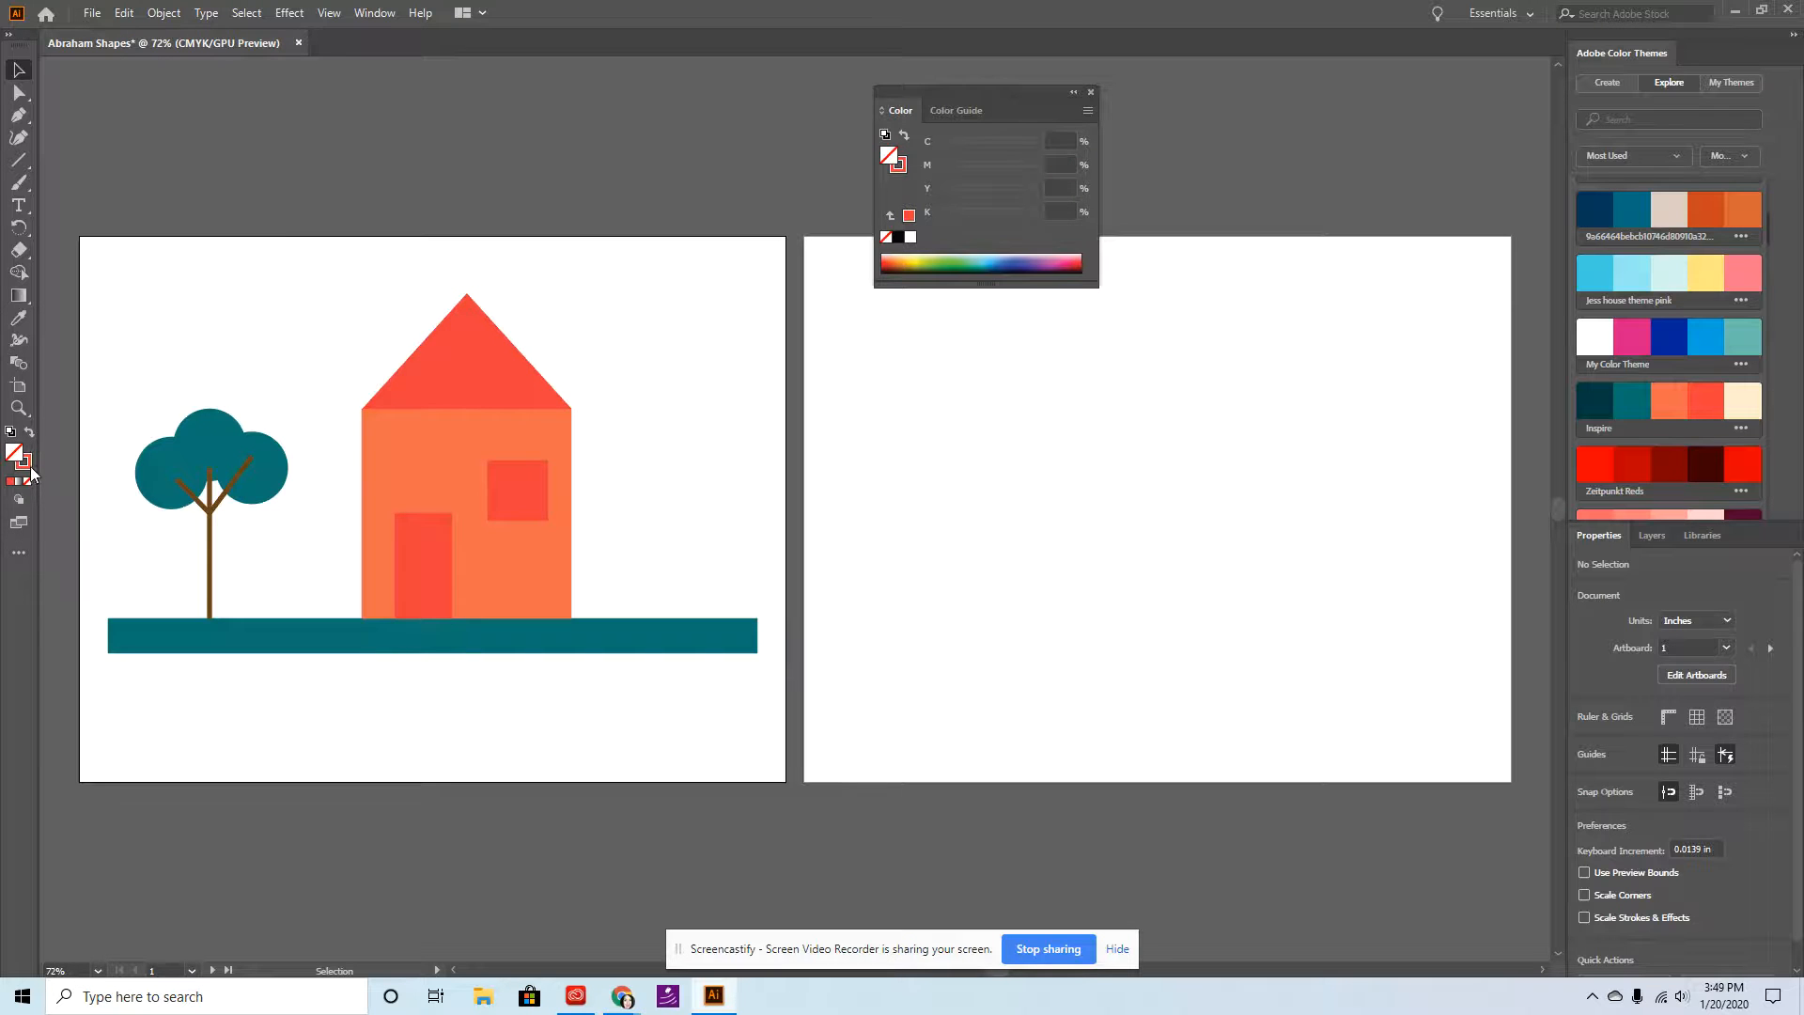
{"action": "left_click", "coordinate": [28, 463]}
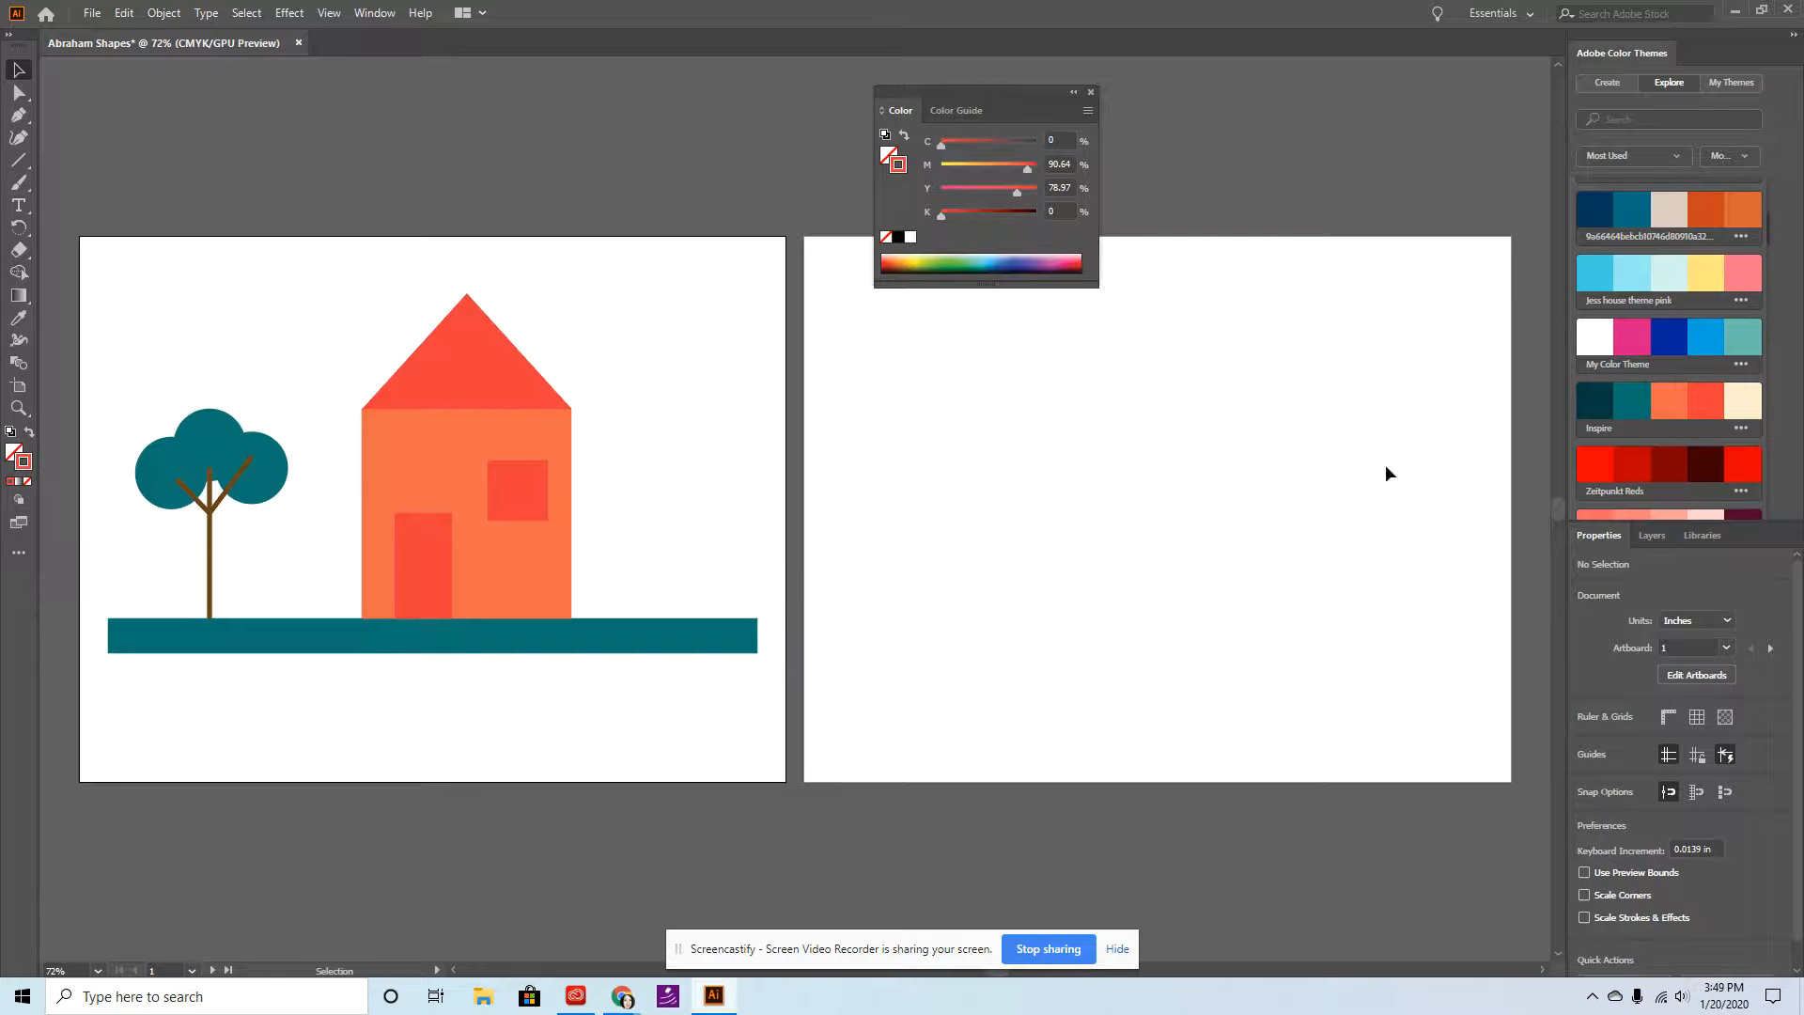
{"action": "left_click", "coordinate": [1679, 388]}
{"action": "left_click", "coordinate": [21, 167]}
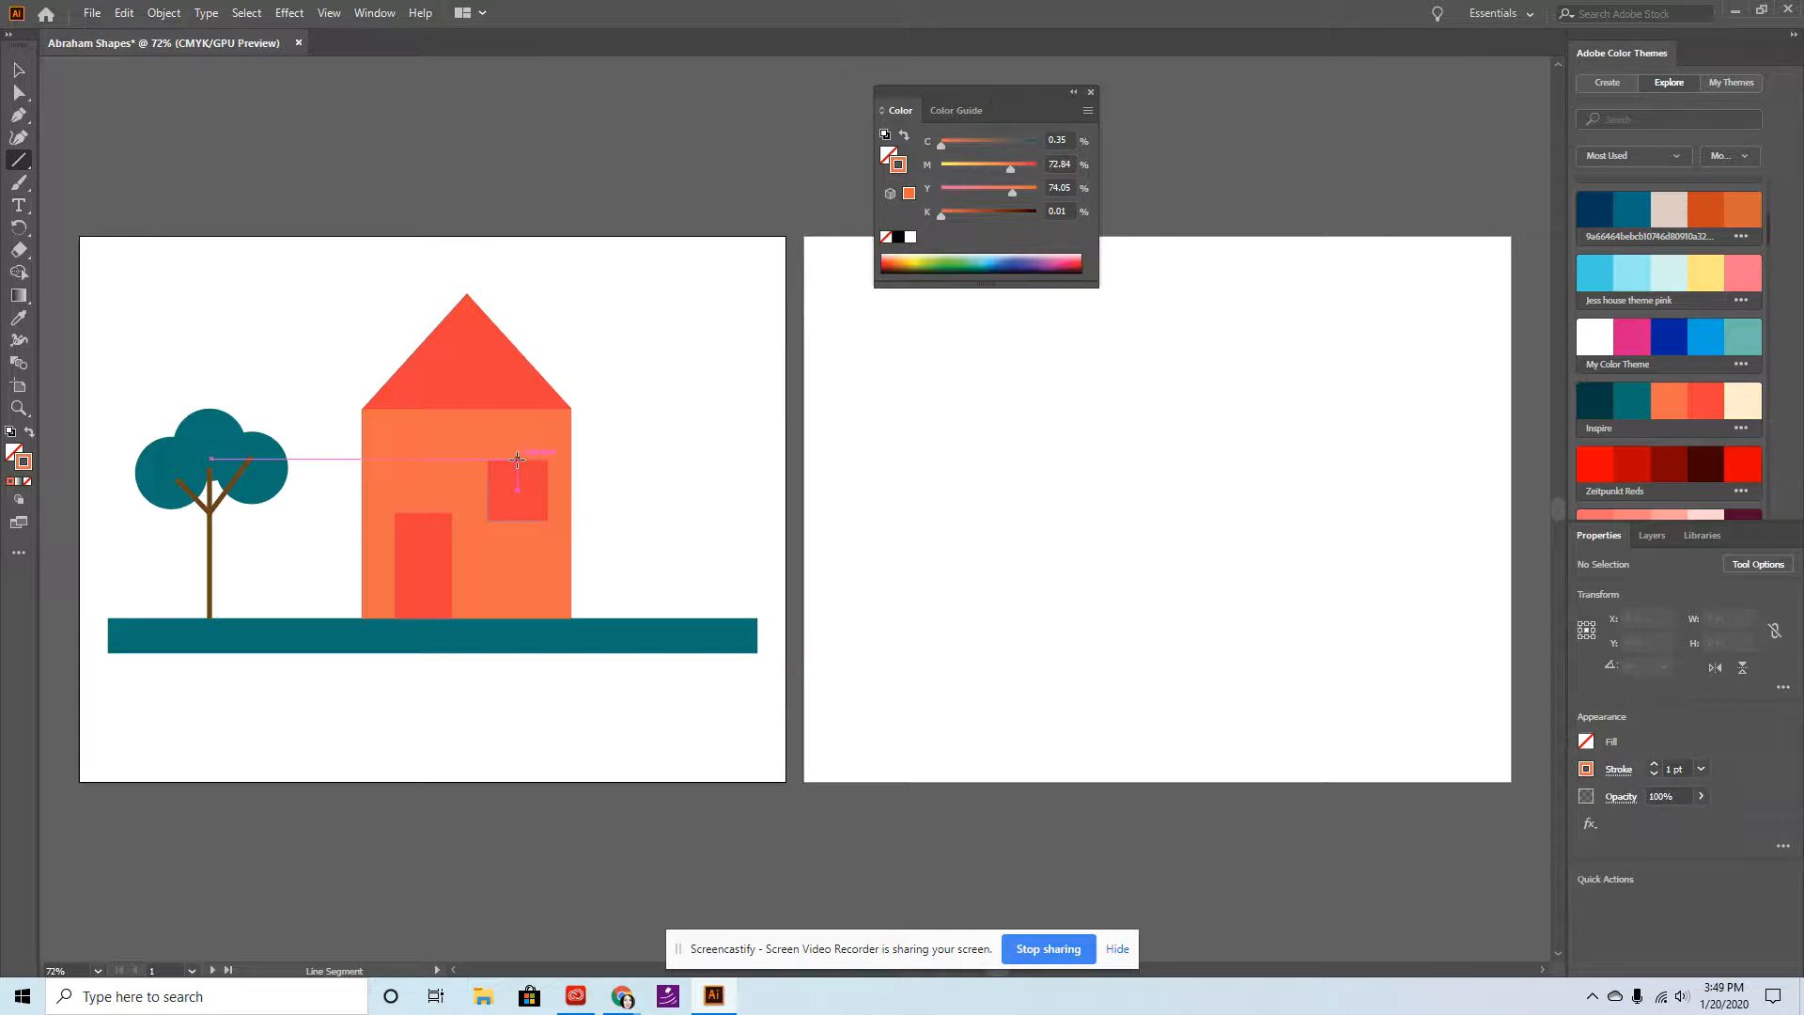
Draw a vertical and a horizontal 3 pt orange line through the window's centre to form four panes, and deselect.
{"action": "mouse_move", "coordinate": [518, 460]}
{"action": "left_mouse_down"}
{"action": "mouse_move", "coordinate": [551, 508]}
{"action": "mouse_move", "coordinate": [517, 520]}
{"action": "left_mouse_up"}
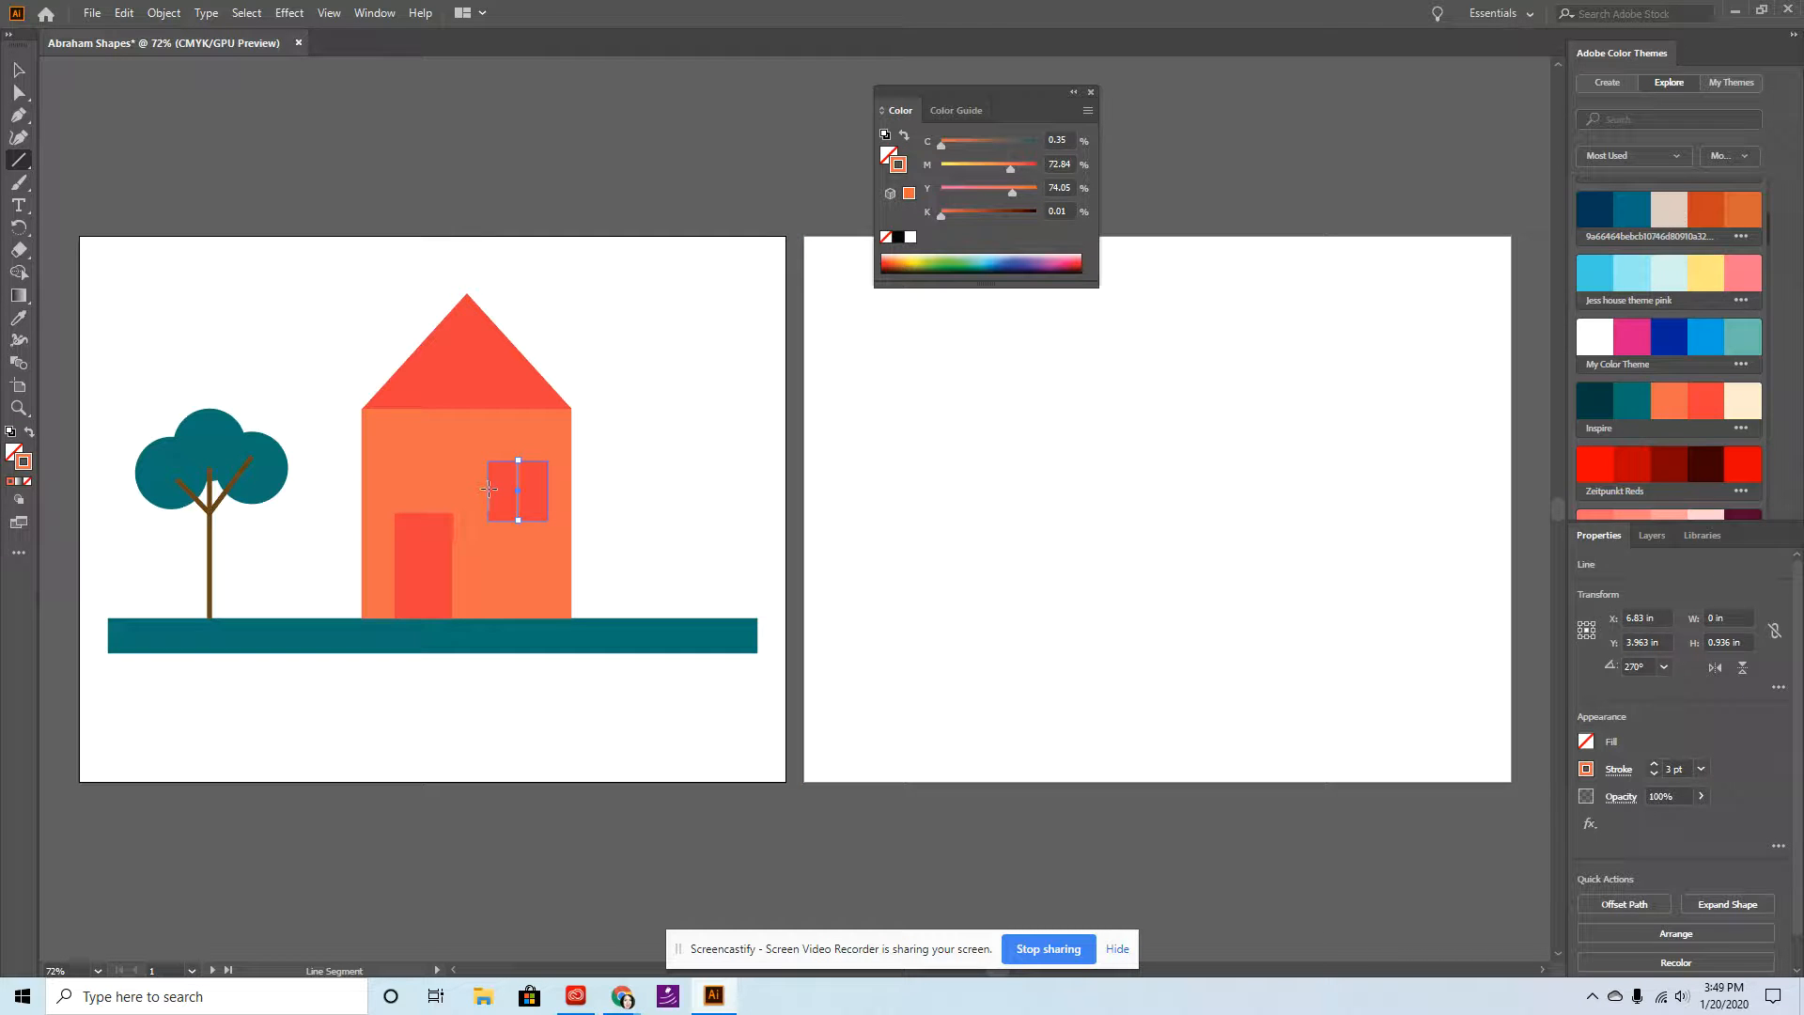
{"action": "left_click_drag", "start_coordinate": [488, 489], "coordinate": [531, 494]}
{"action": "left_click_drag", "start_coordinate": [548, 490], "coordinate": [548, 491]}
{"action": "left_click", "coordinate": [19, 70]}
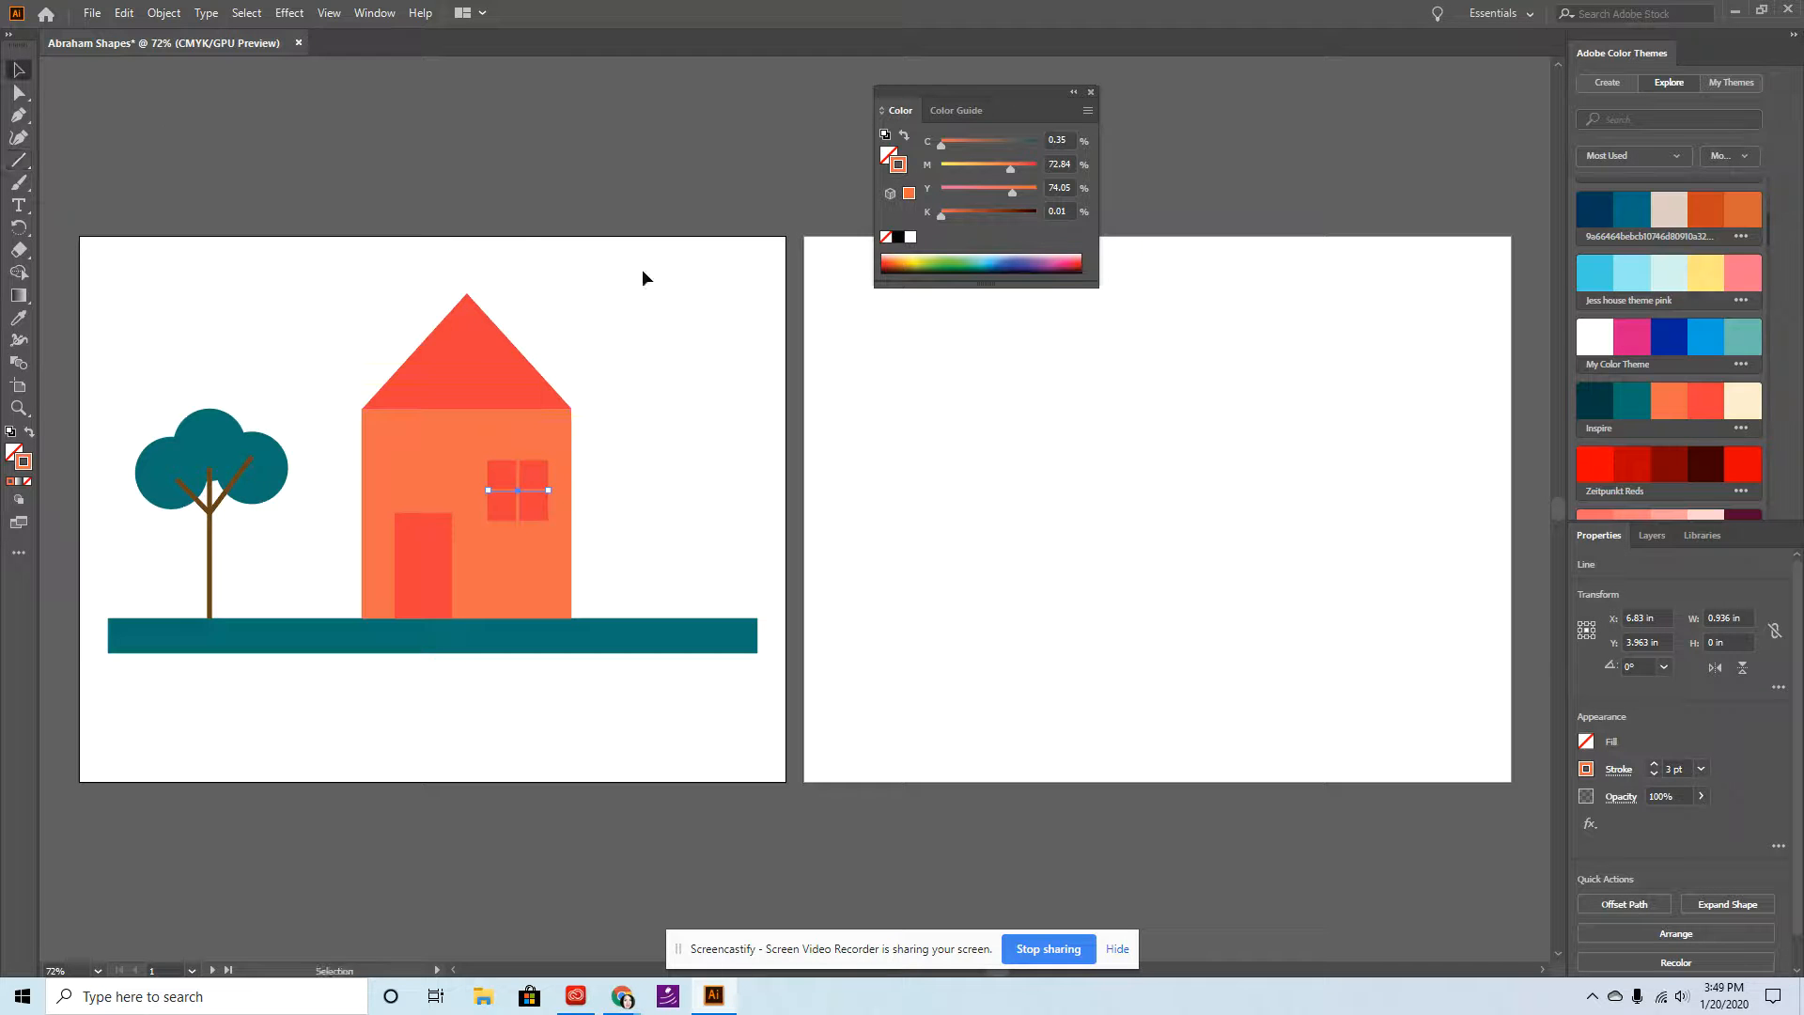
{"action": "left_click", "coordinate": [741, 329]}
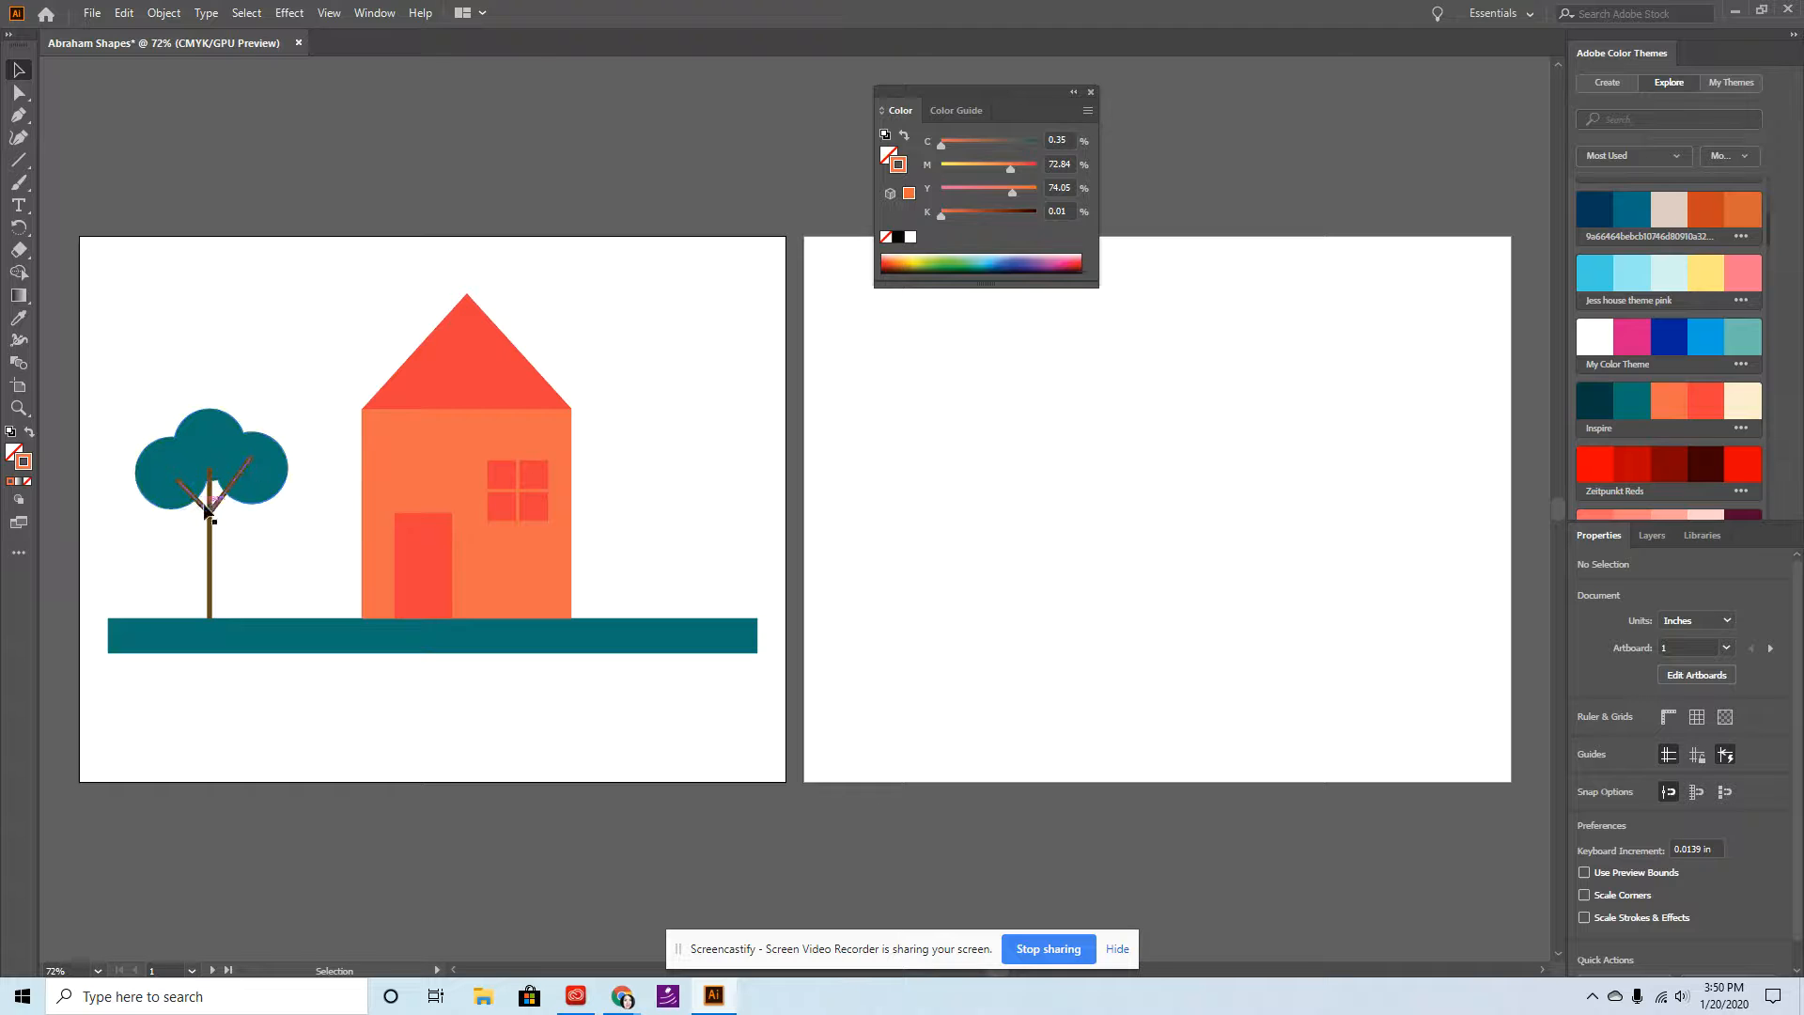
Group the tree's crown, trunk and branches, test-move the group, undo the move and deselect it.
{"action": "left_click_drag", "start_coordinate": [133, 385], "coordinate": [279, 587]}
{"action": "right_click", "coordinate": [230, 455]}
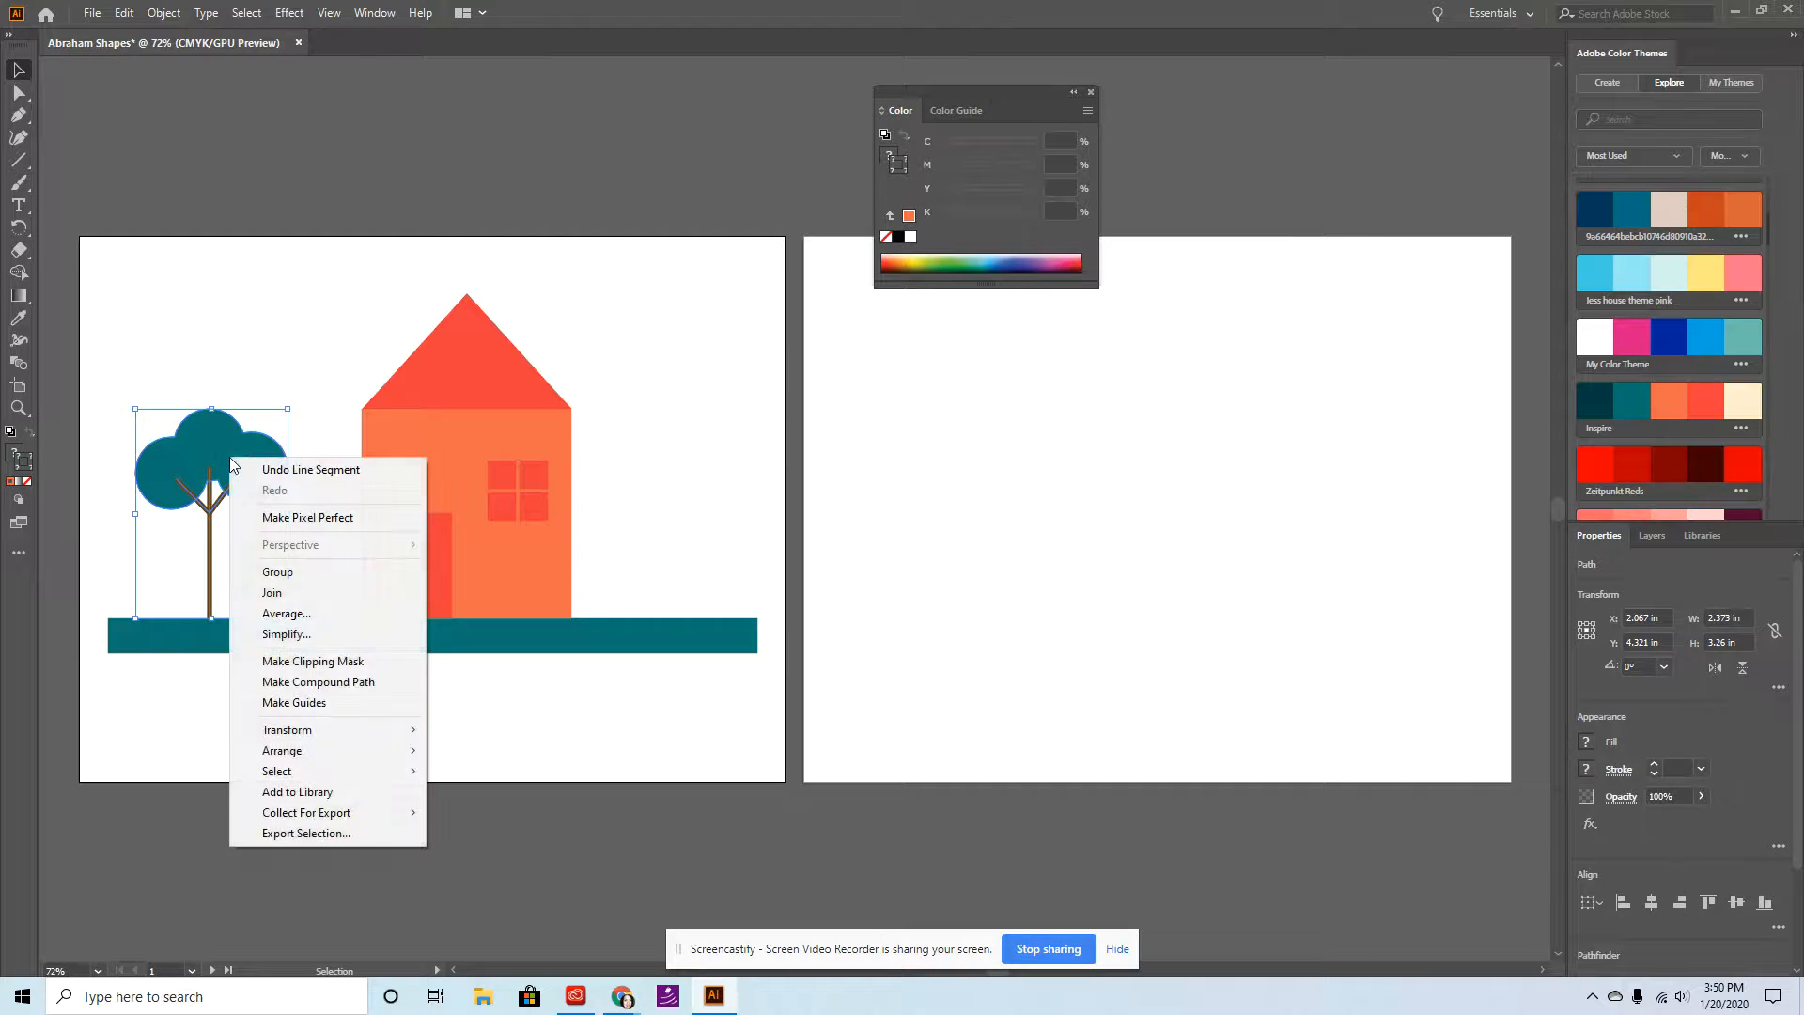
{"action": "left_click", "coordinate": [280, 567]}
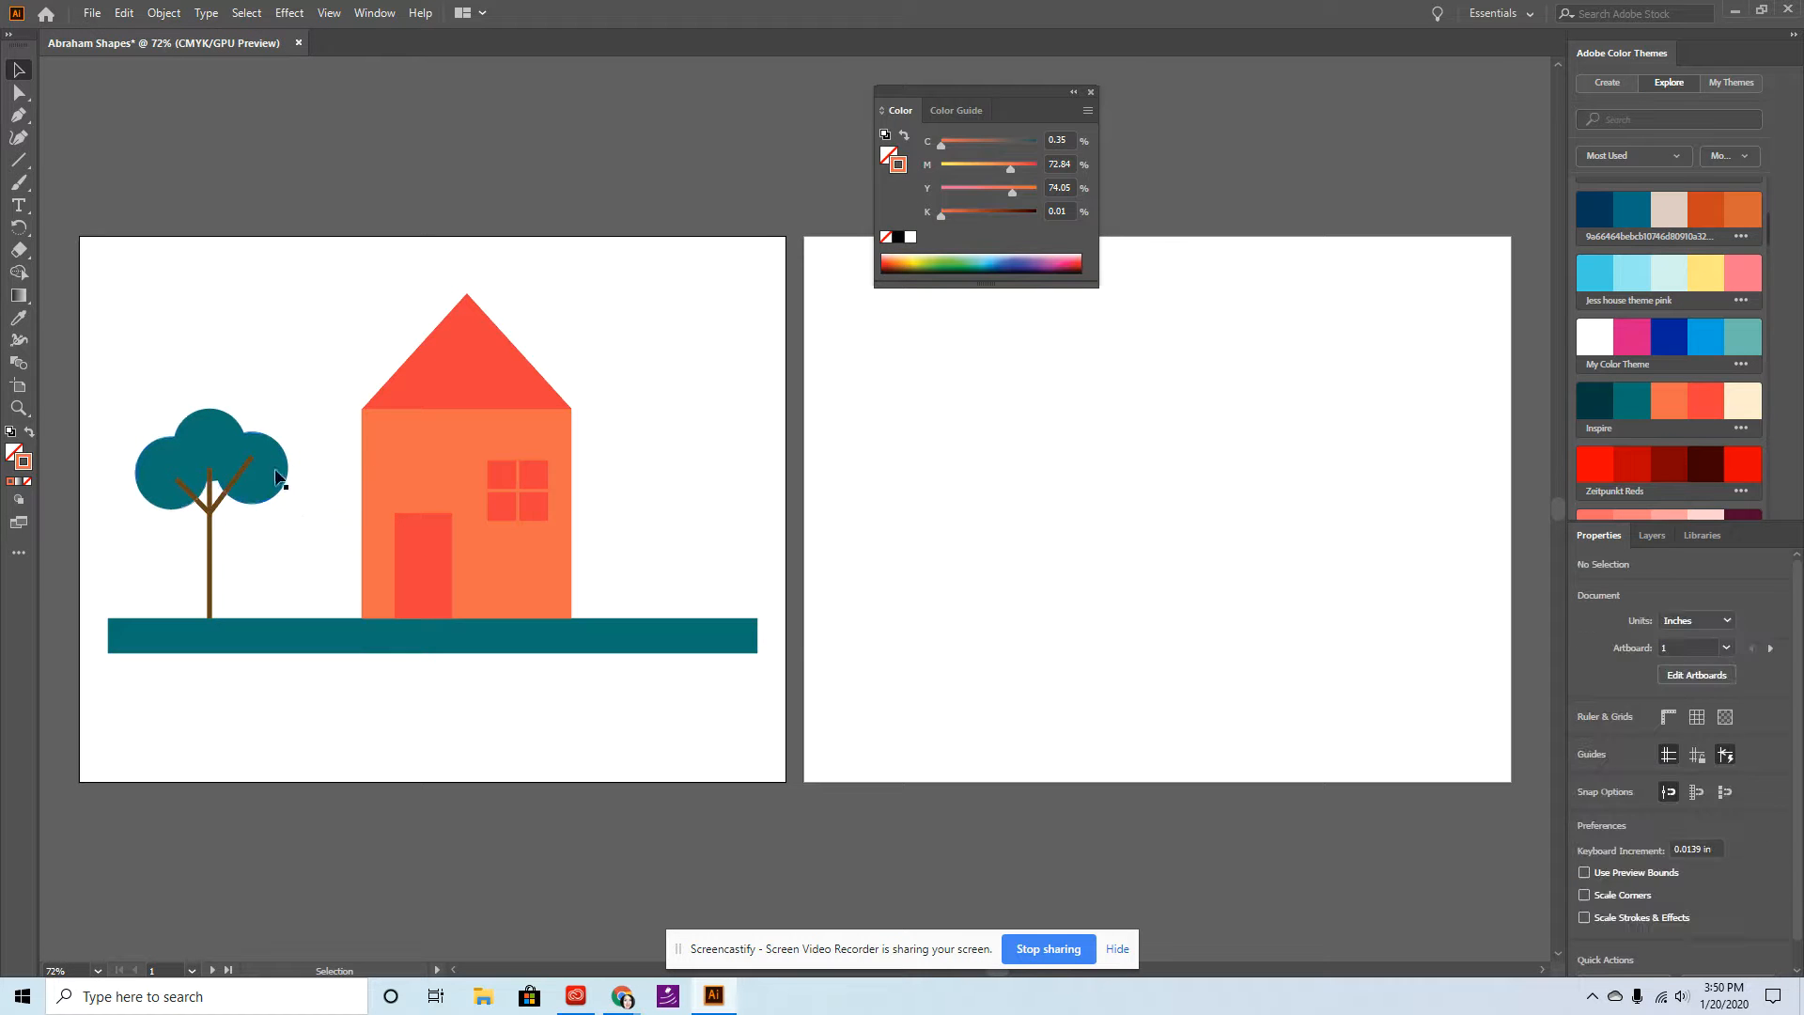
{"action": "left_click_drag", "start_coordinate": [271, 466], "coordinate": [289, 375]}
{"action": "key", "text": "ctrl+z"}
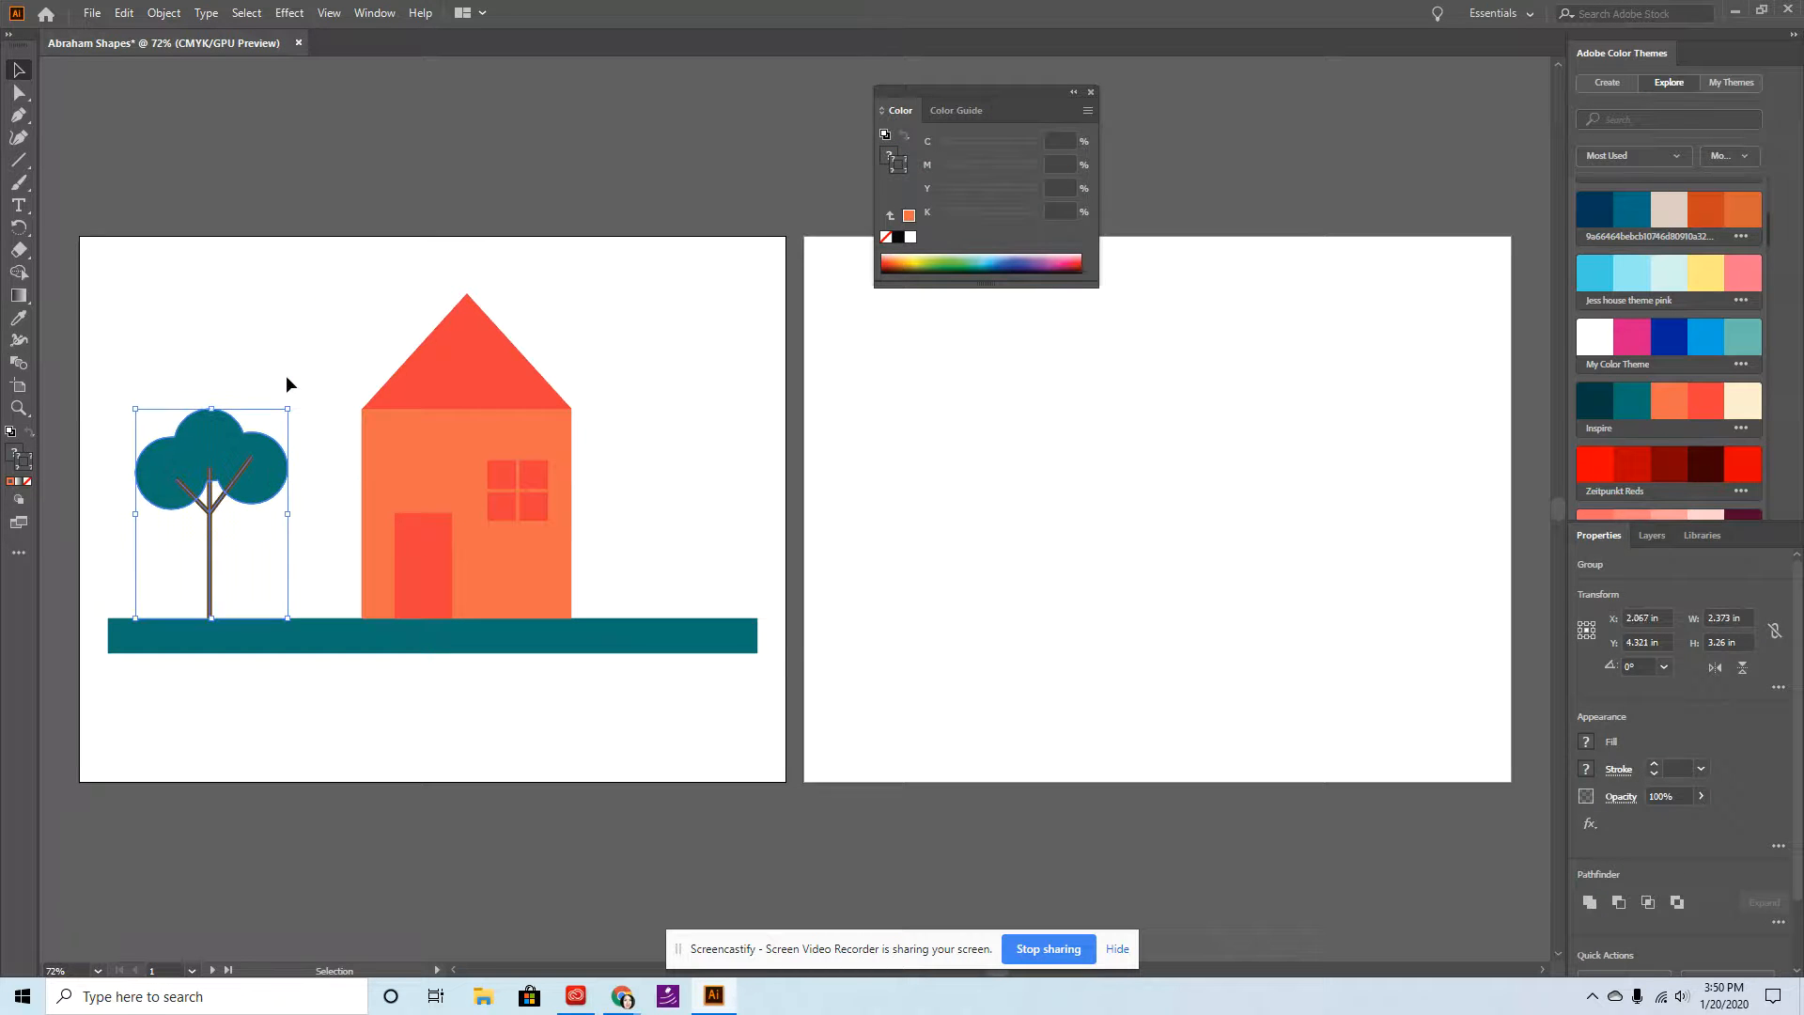
{"action": "left_click", "coordinate": [642, 467]}
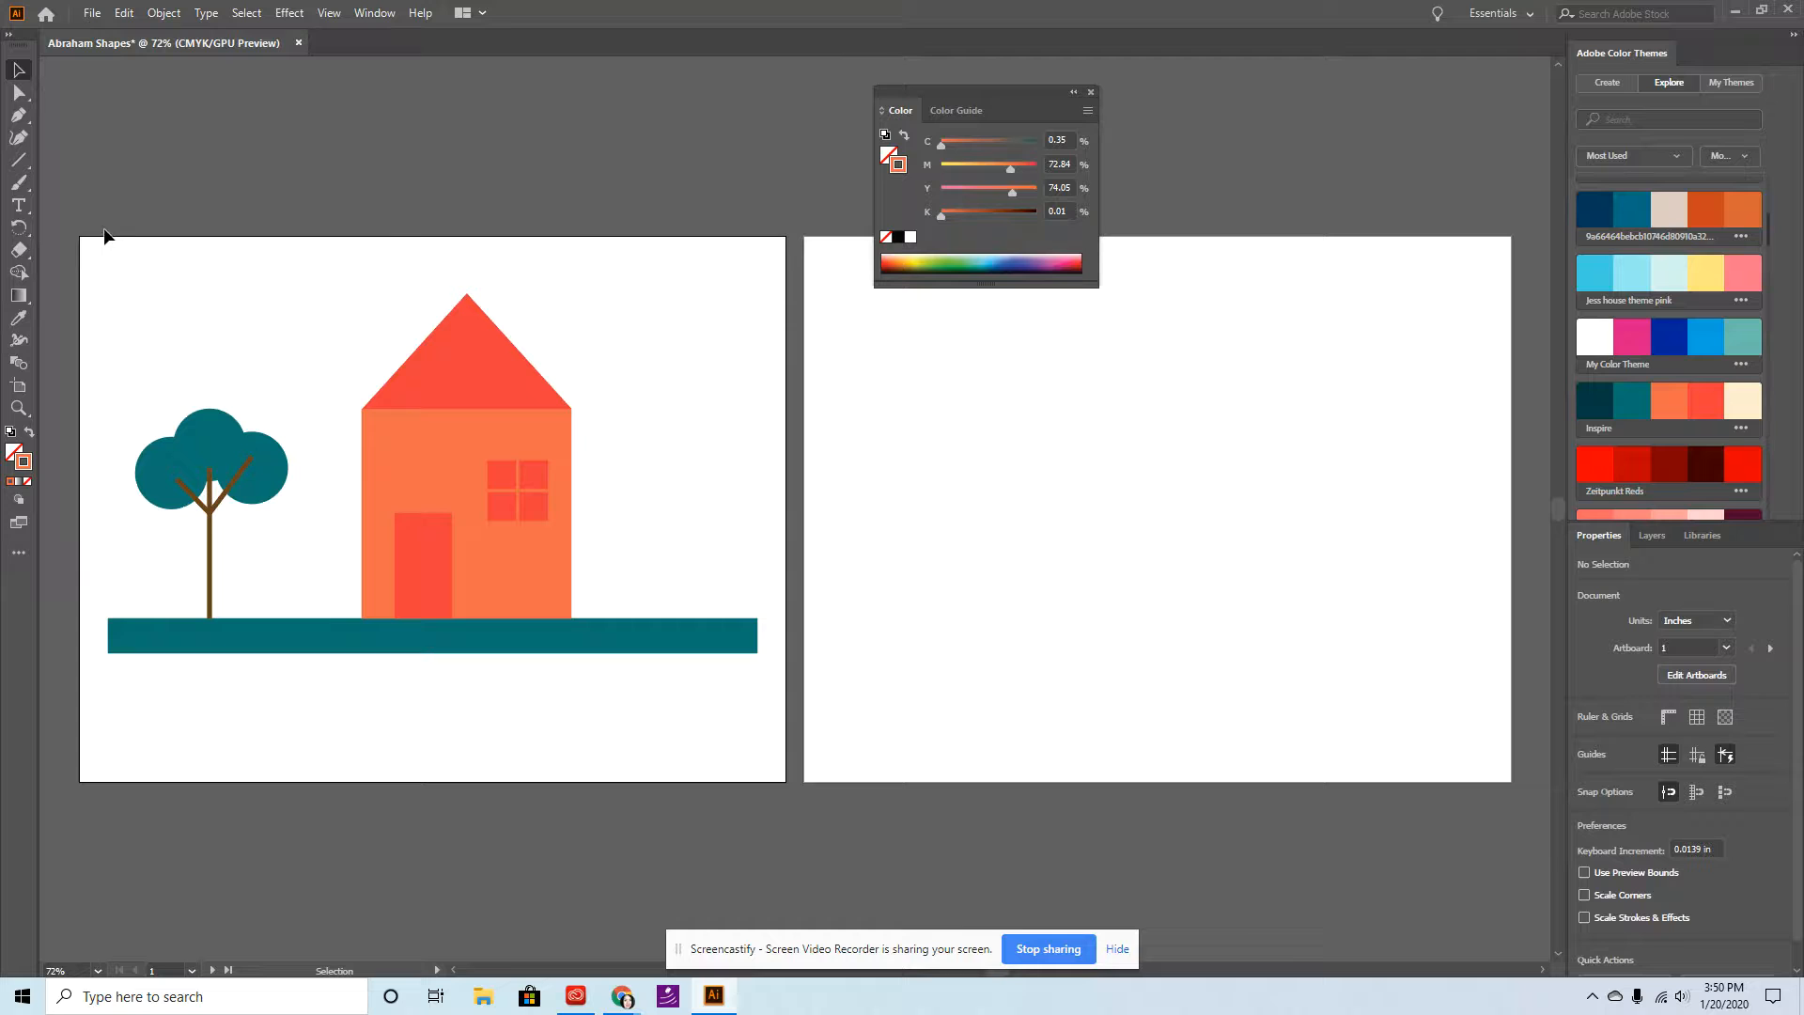
Draw a five-pointed star about 0.56 in wide in the sky above the tree with the Star tool.
{"action": "left_click", "coordinate": [19, 166]}
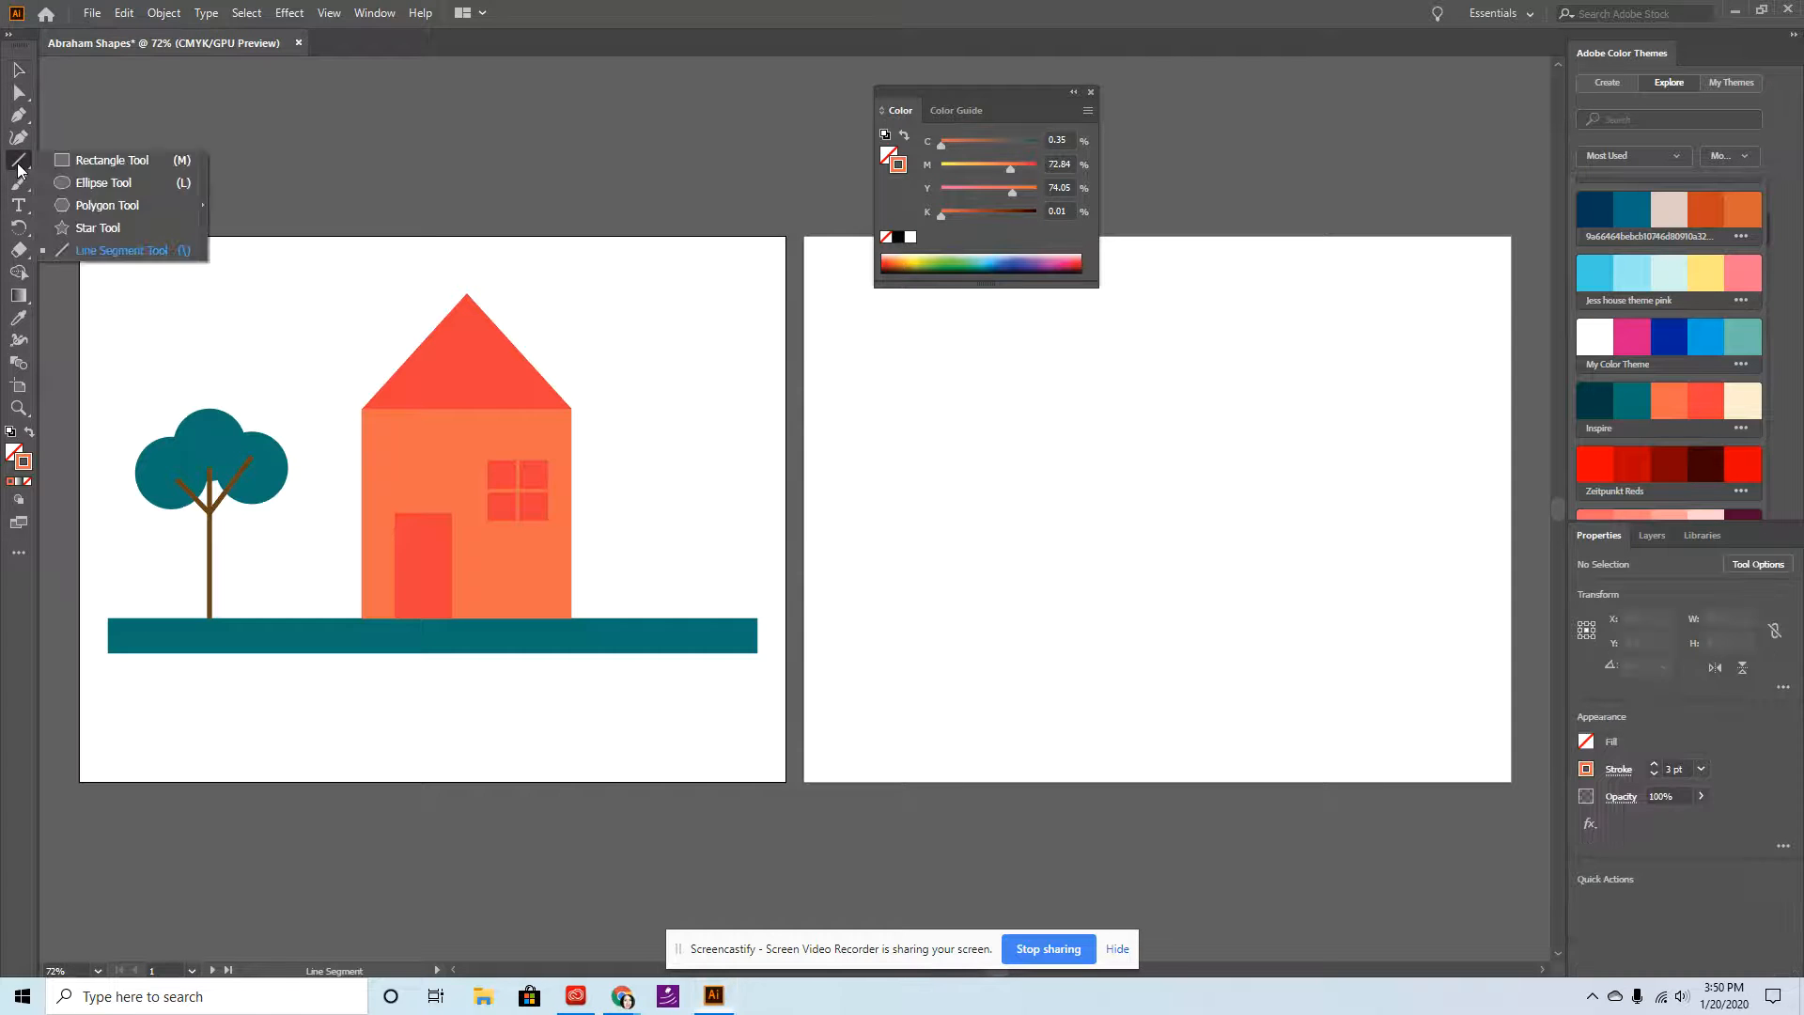
{"action": "left_click", "coordinate": [114, 228]}
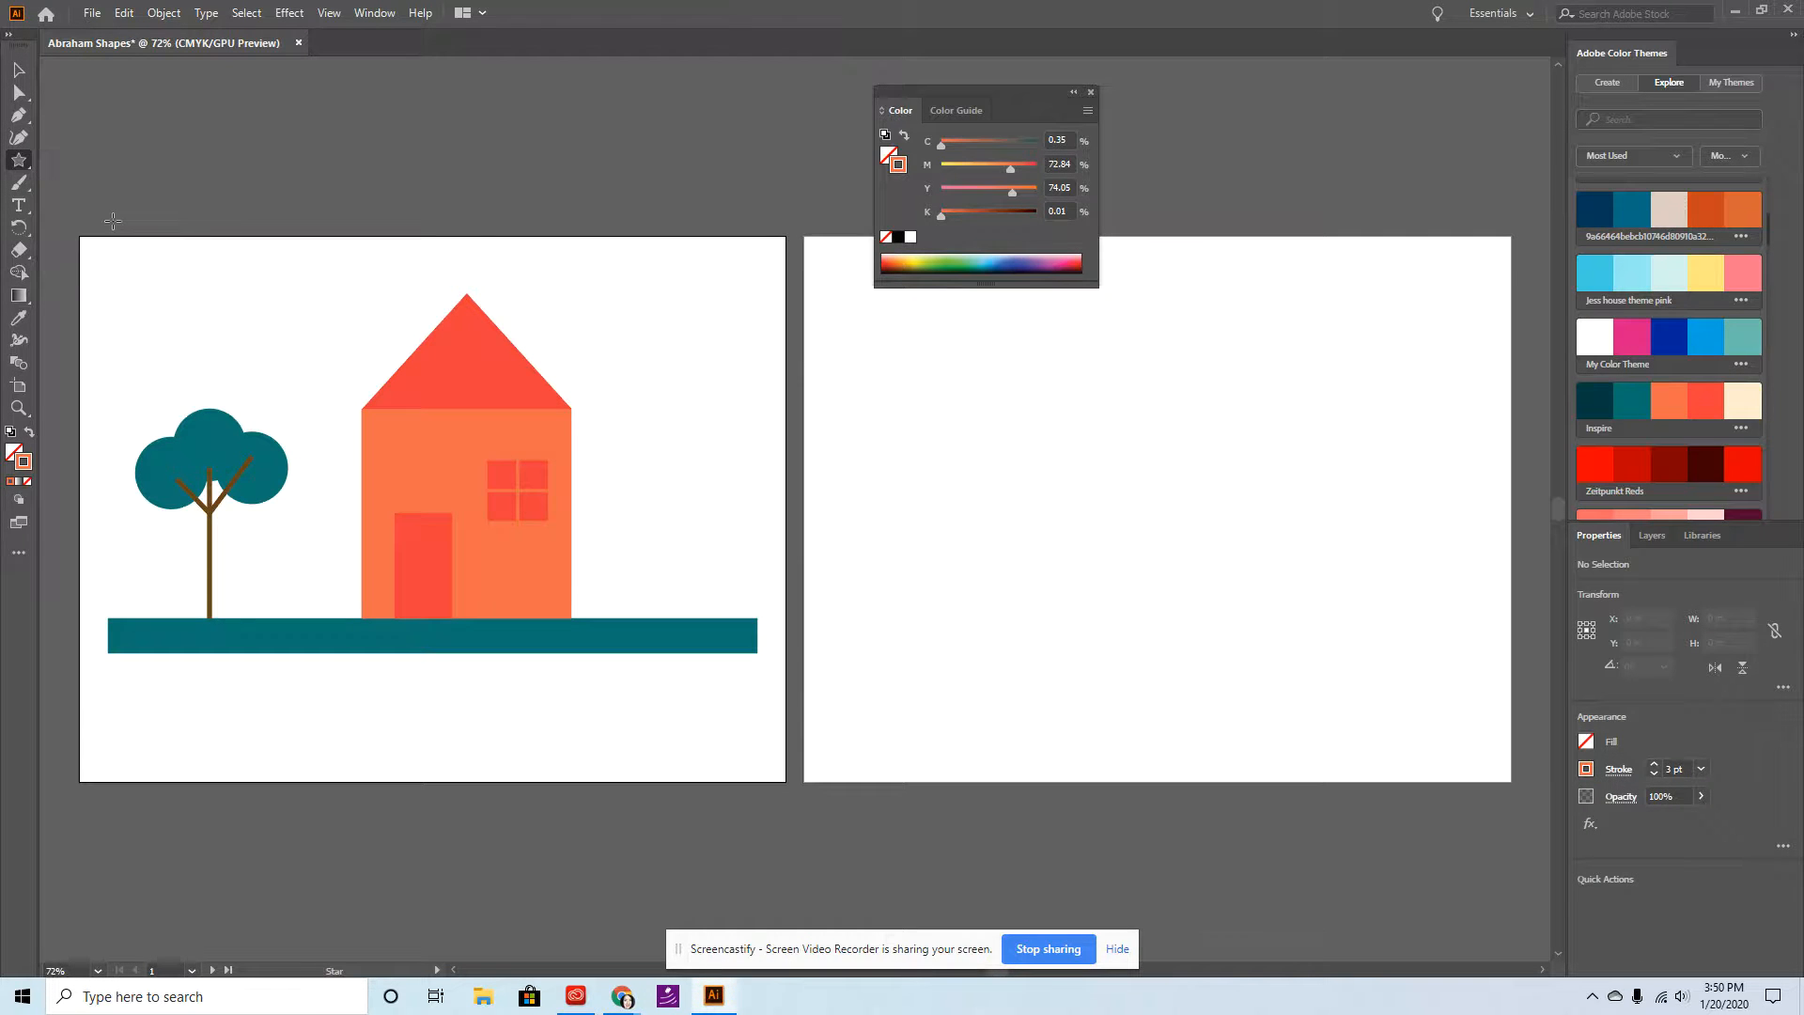
{"action": "mouse_move", "coordinate": [223, 292]}
{"action": "left_mouse_down"}
{"action": "mouse_move", "coordinate": [252, 334]}
{"action": "mouse_move", "coordinate": [233, 306]}
{"action": "left_mouse_up"}
{"action": "key", "text": "Up"}
{"action": "key", "text": "Up"}
{"action": "key", "text": "Up"}
{"action": "key", "text": "Down"}
{"action": "key", "text": "Down"}
{"action": "key", "text": "Down"}
{"action": "key", "text": "Down"}
{"action": "key", "text": "Down"}
{"action": "key", "text": "Up"}
{"action": "key", "text": "Up"}
{"action": "key", "text": "Up"}
{"action": "key", "text": "Up"}
{"action": "key", "text": "Down"}
{"action": "key", "text": "Down"}
{"action": "key", "text": "Down"}
{"action": "key", "text": "Up"}
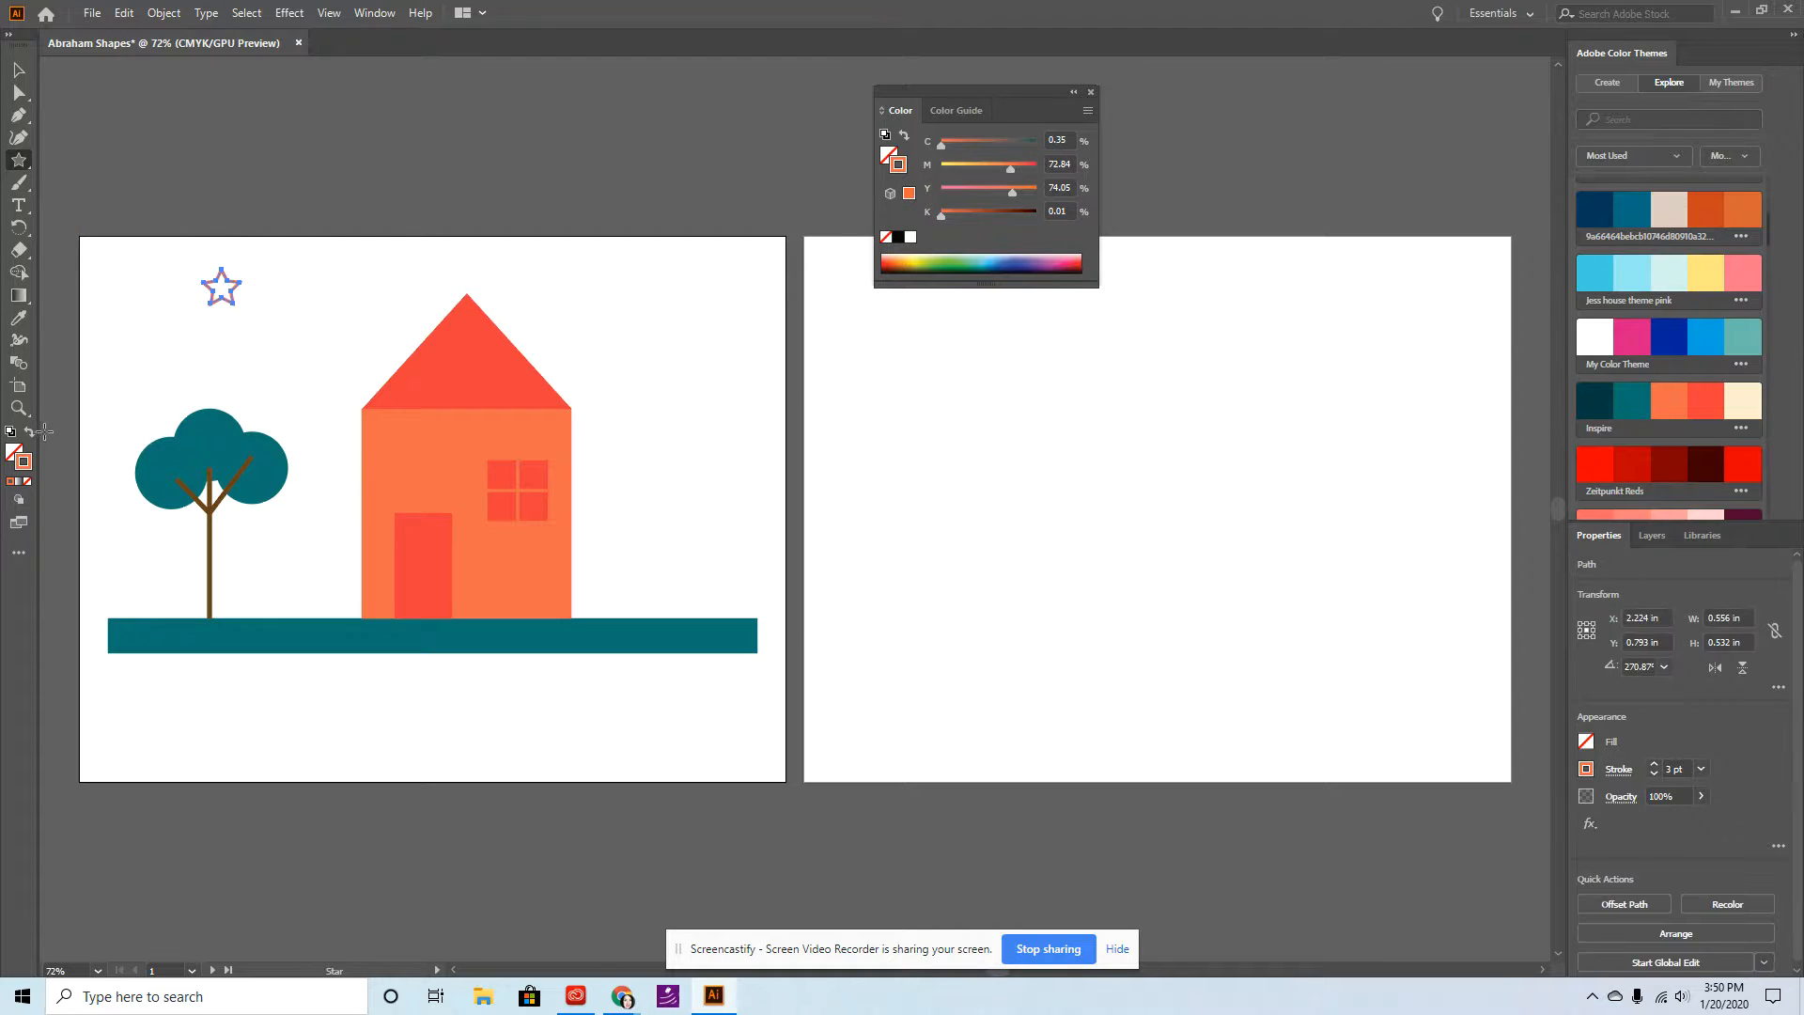
Swap the star's stroke and fill, and set its fill to yellow EFD44D.
{"action": "left_click", "coordinate": [30, 435]}
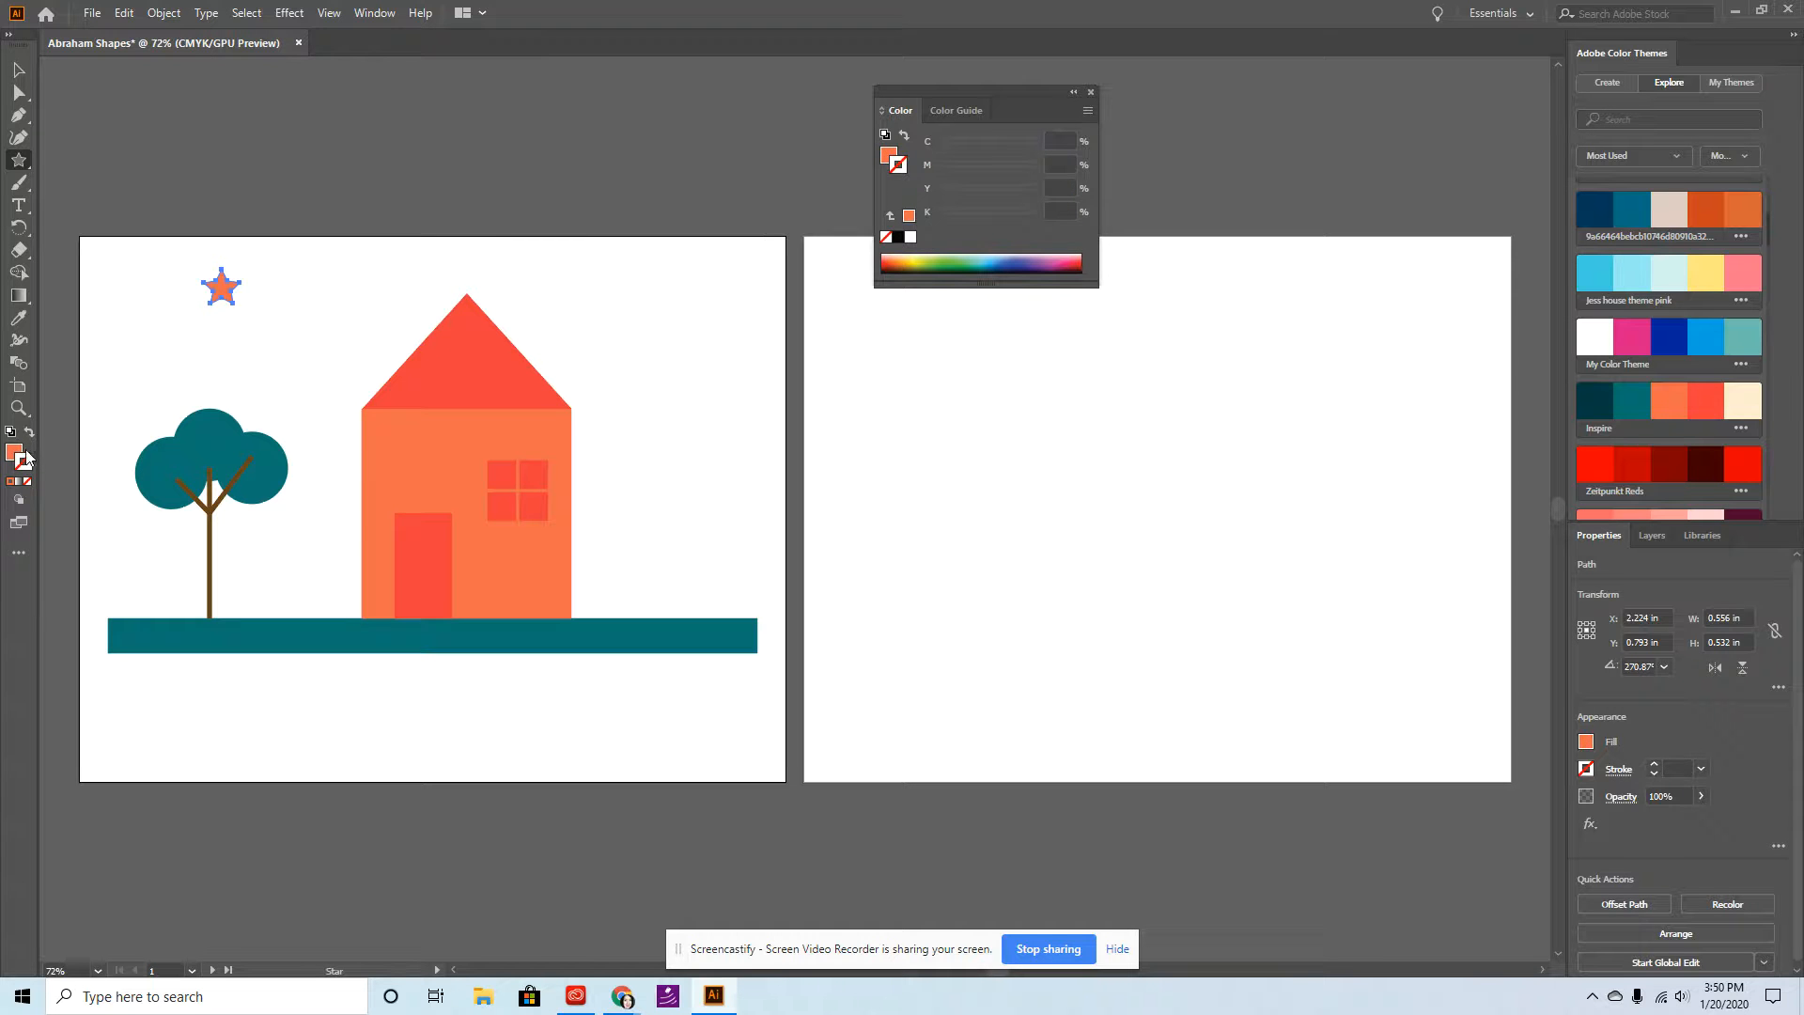
{"action": "double_click", "coordinate": [18, 457]}
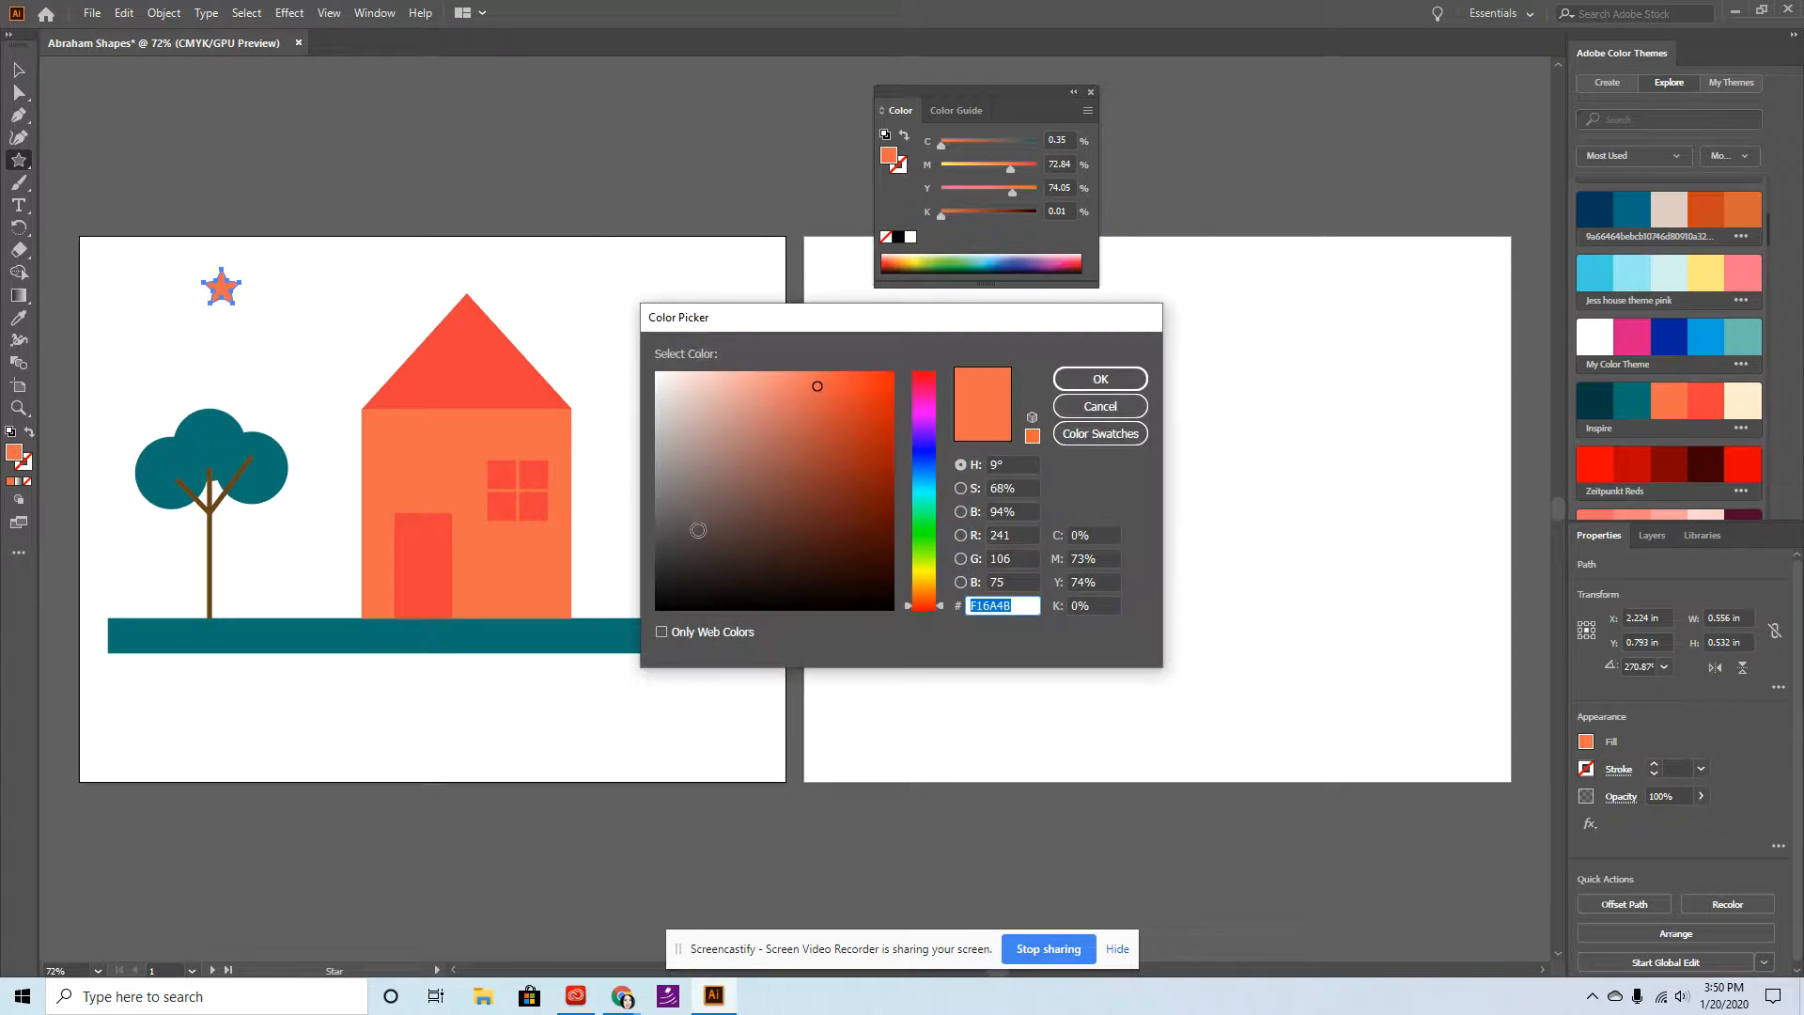
{"action": "left_click", "coordinate": [919, 578]}
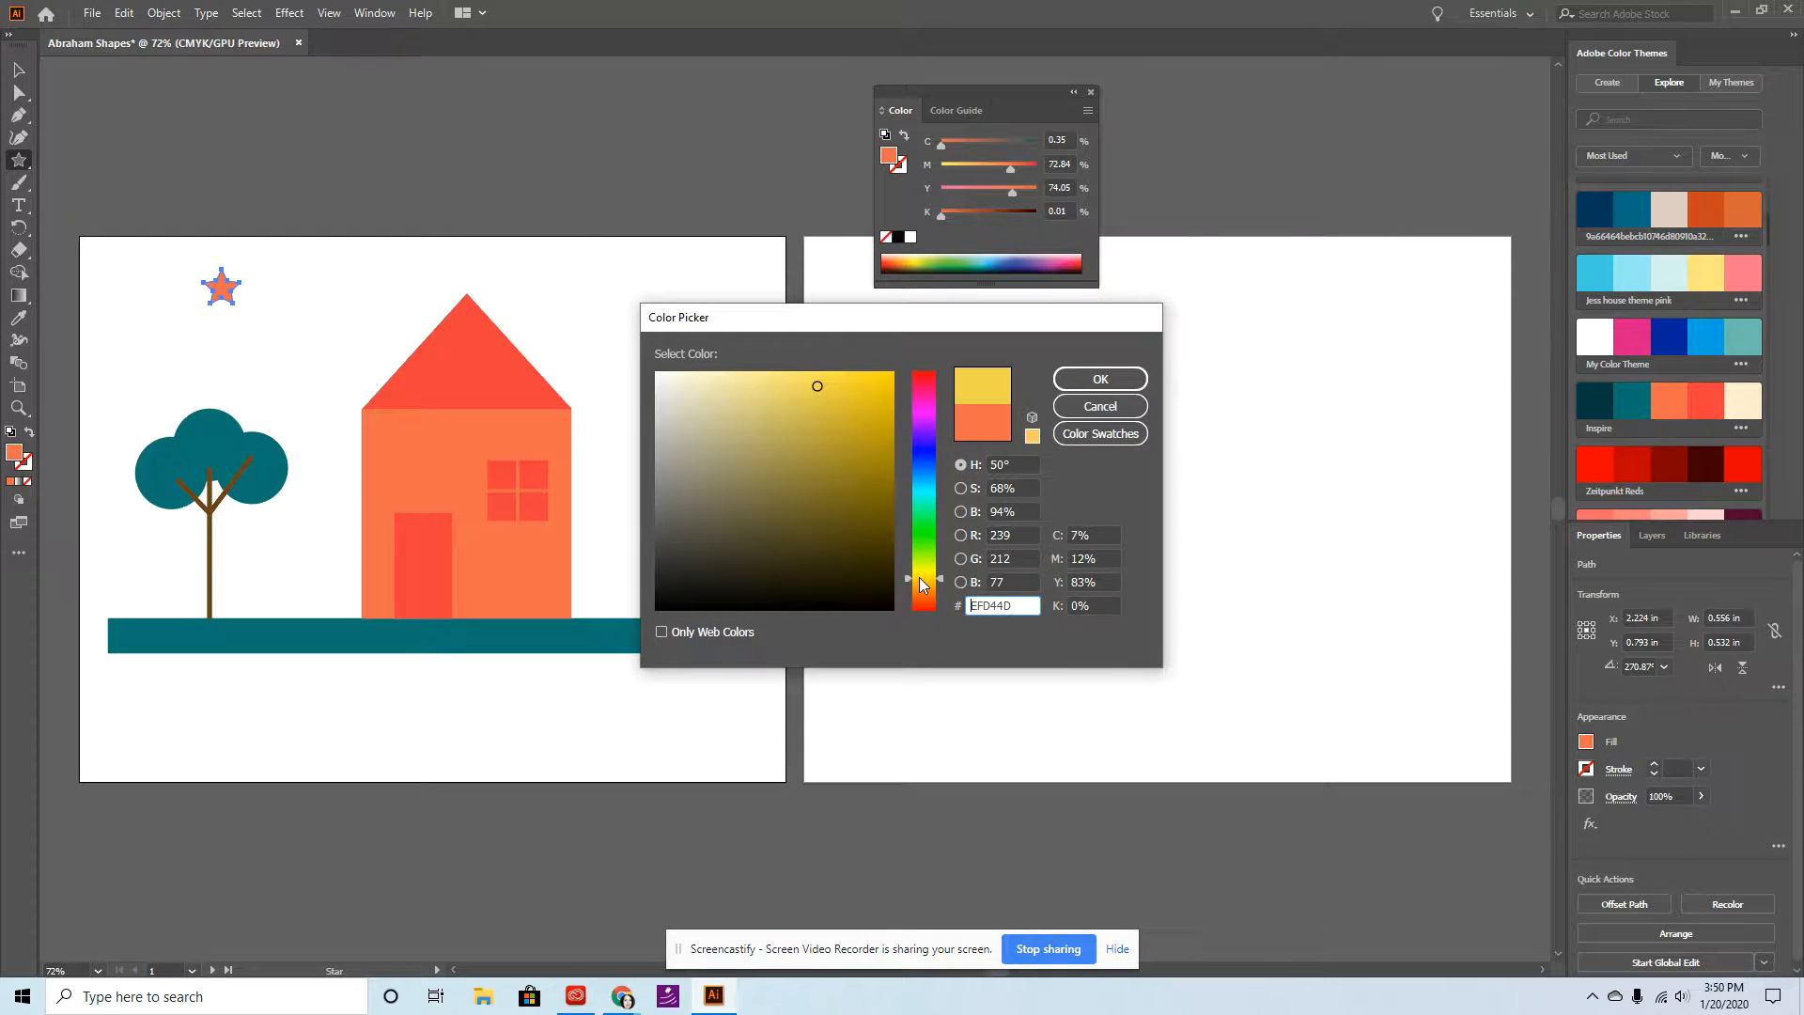
{"action": "left_click", "coordinate": [1132, 379]}
Duplicate the yellow star four times across the sky on both sides of the roof, and deselect.
{"action": "key", "text": "v"}
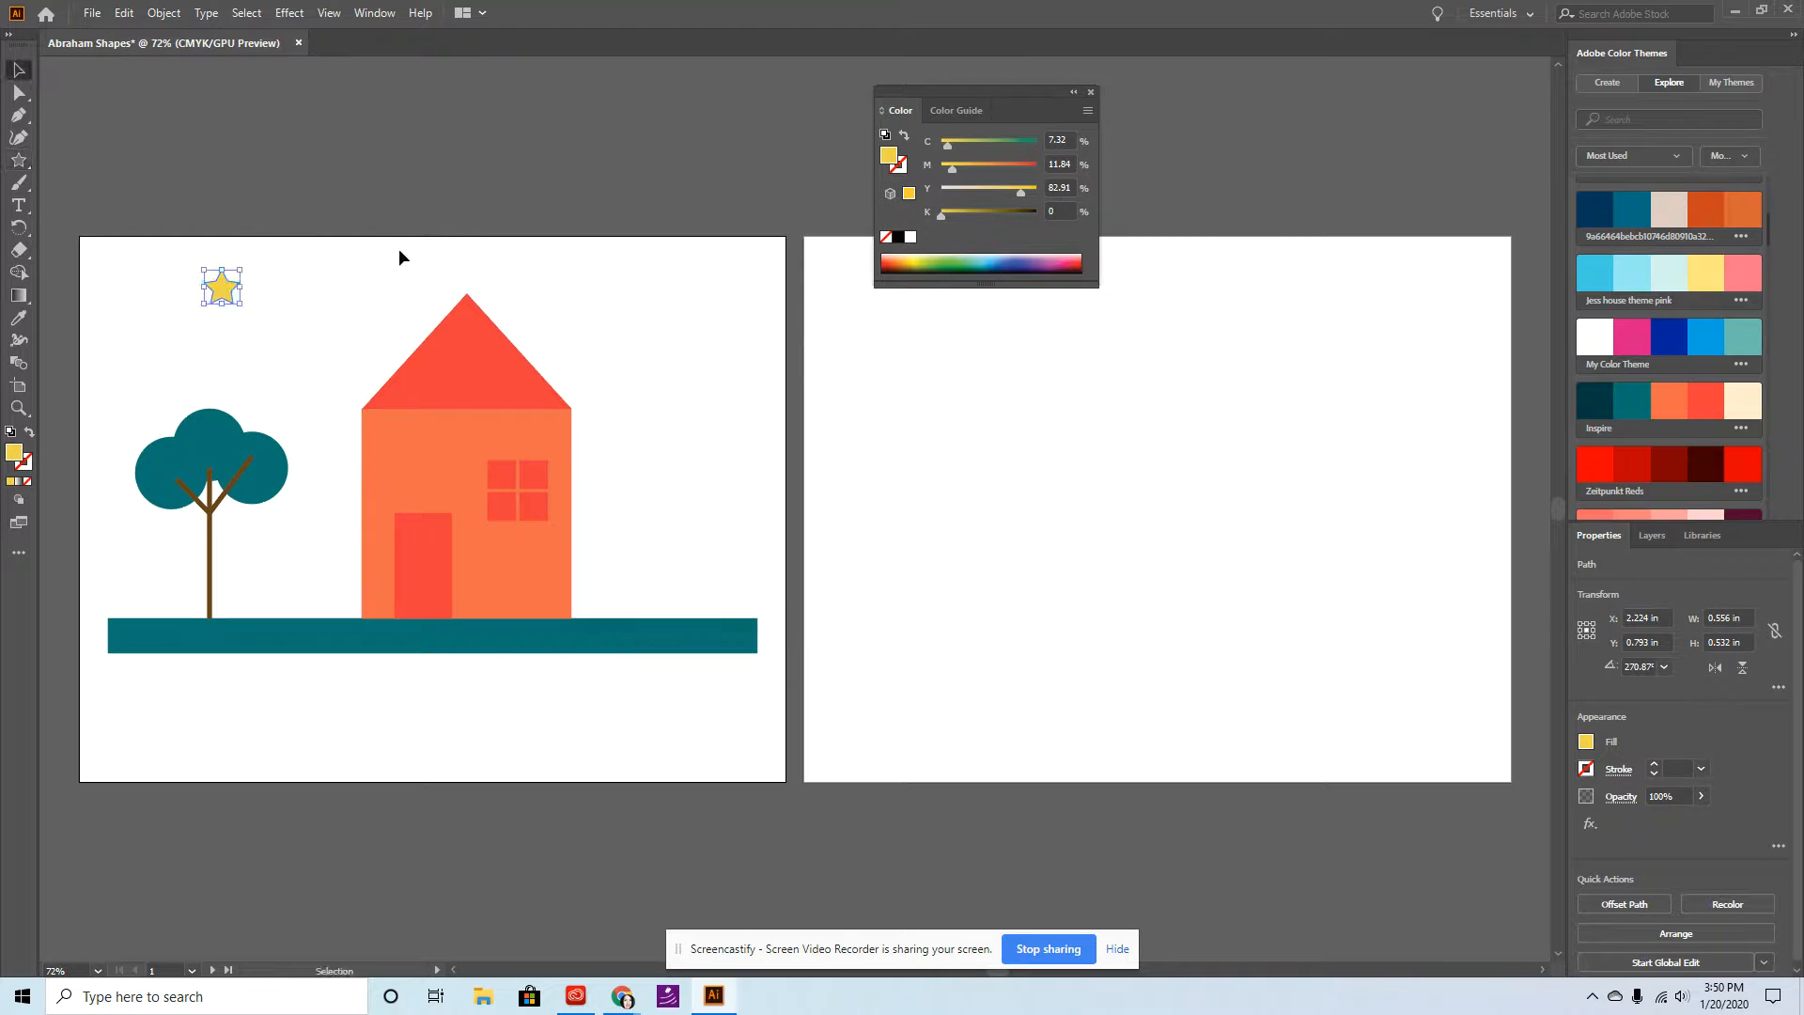
{"action": "left_click", "coordinate": [398, 248]}
{"action": "left_click", "coordinate": [227, 282]}
{"action": "left_click_drag", "start_coordinate": [242, 307], "coordinate": [673, 301]}
{"action": "key", "text": "a"}
{"action": "key", "text": "v"}
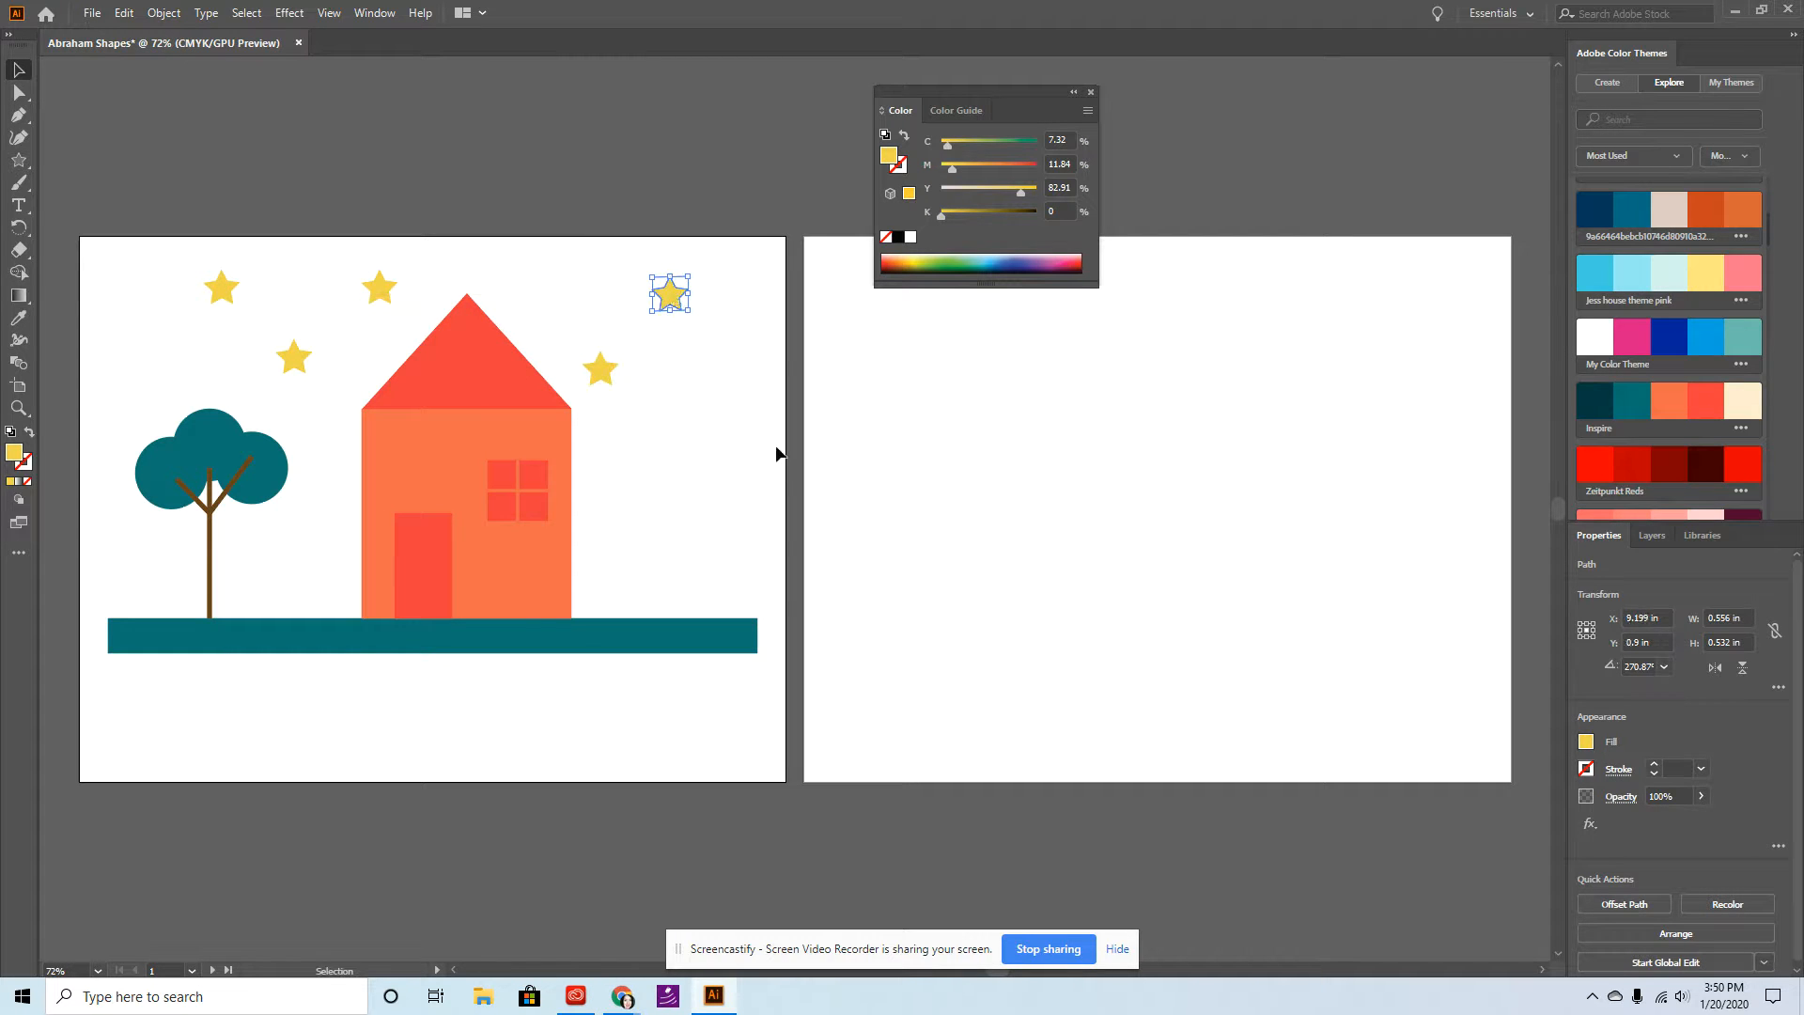
{"action": "left_click", "coordinate": [778, 454]}
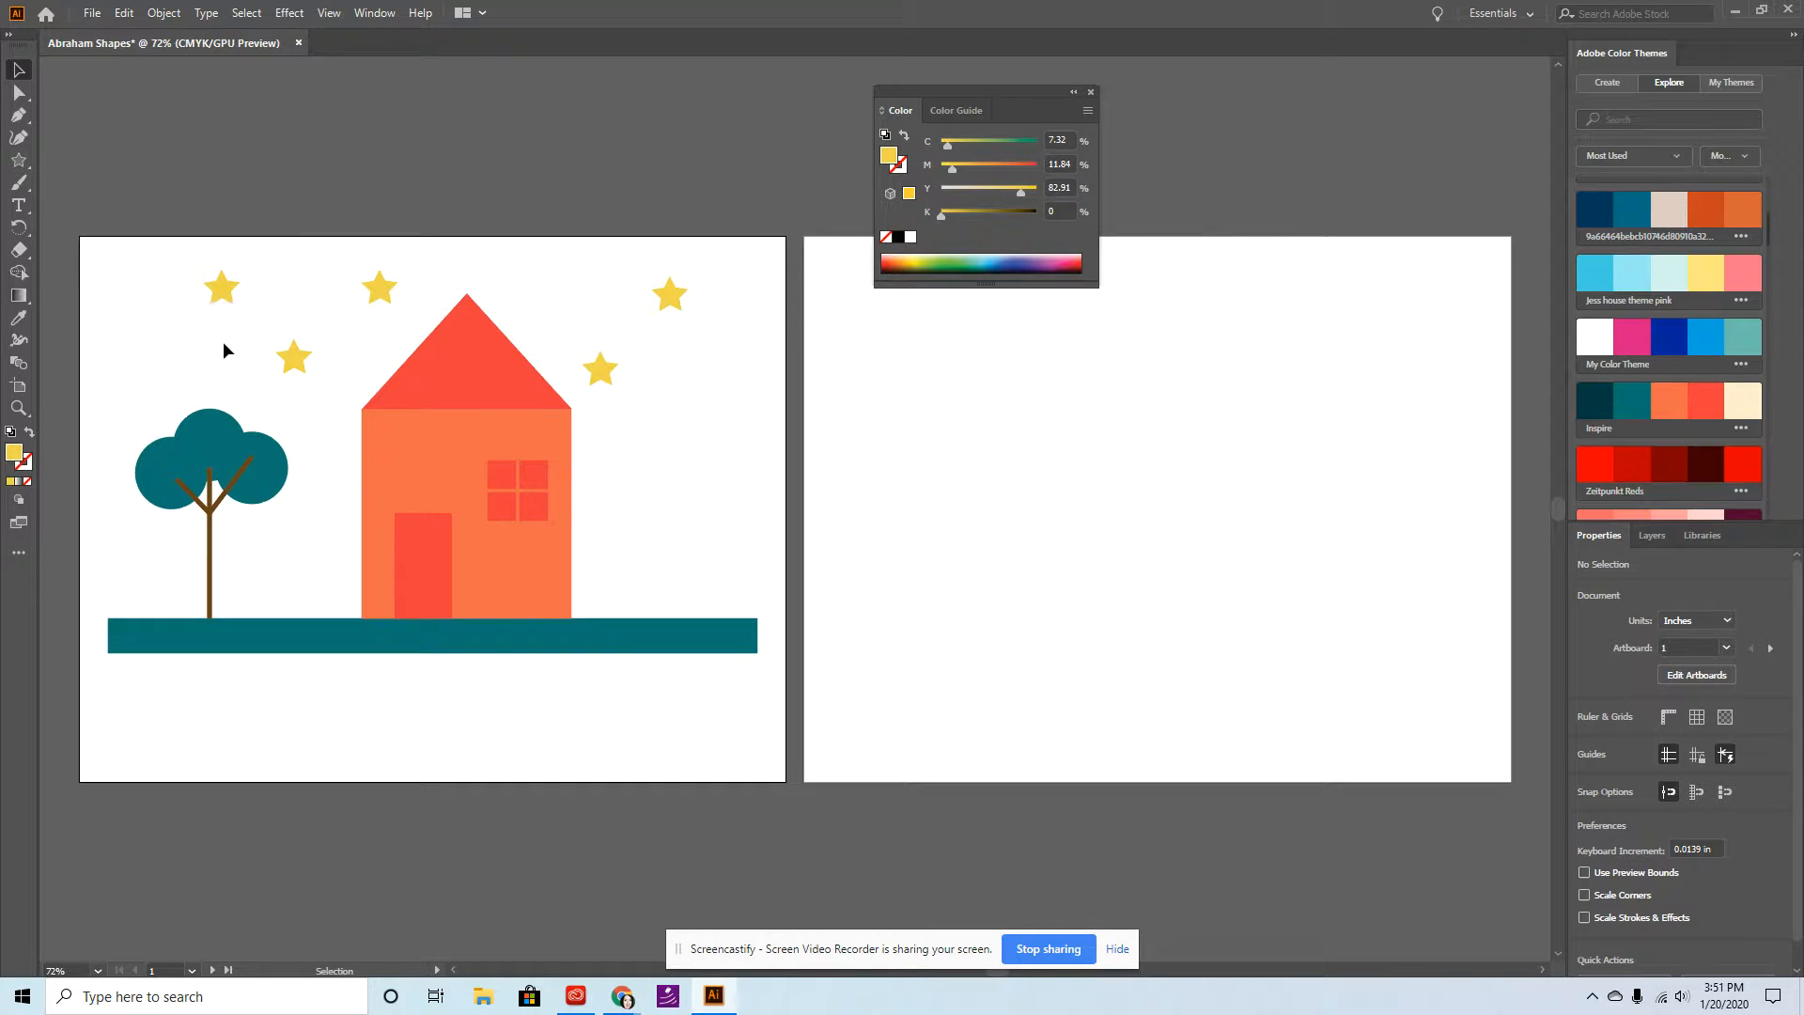
Activate the Rectangle tool and close the floating Color panel that overlaps the second artboard.
{"action": "left_click", "coordinate": [20, 160]}
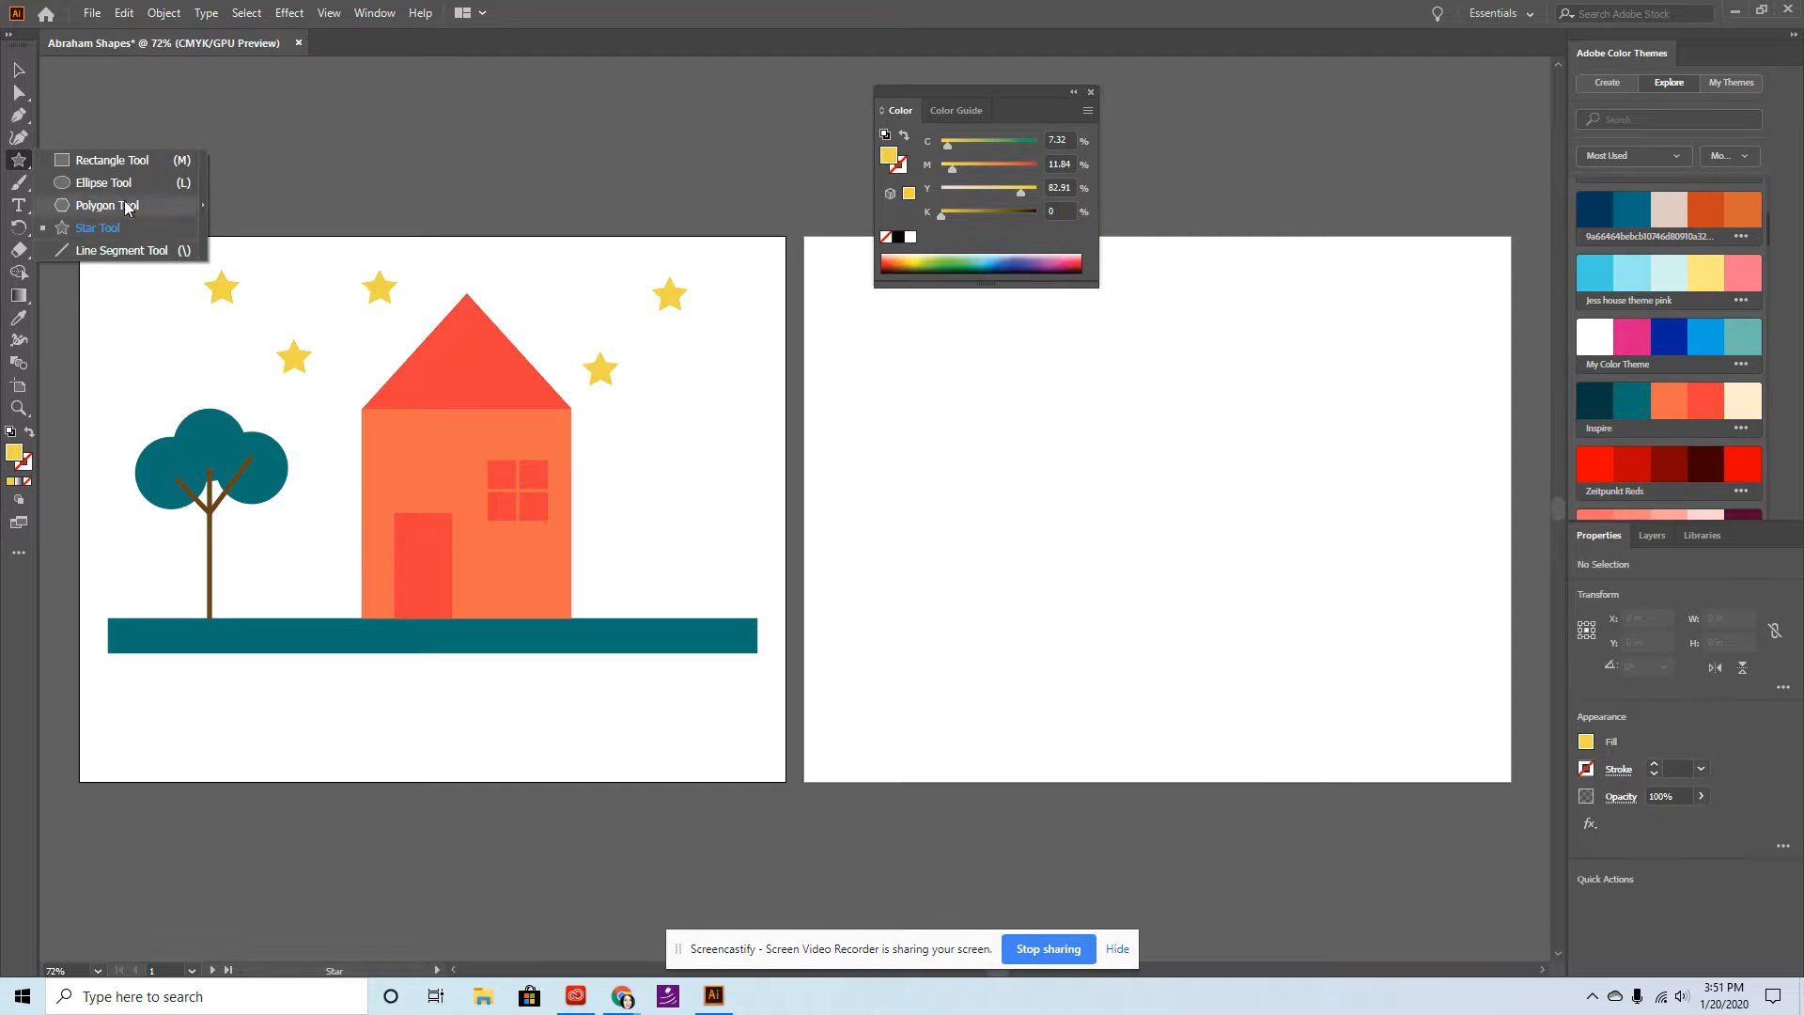
{"action": "left_click", "coordinate": [105, 167]}
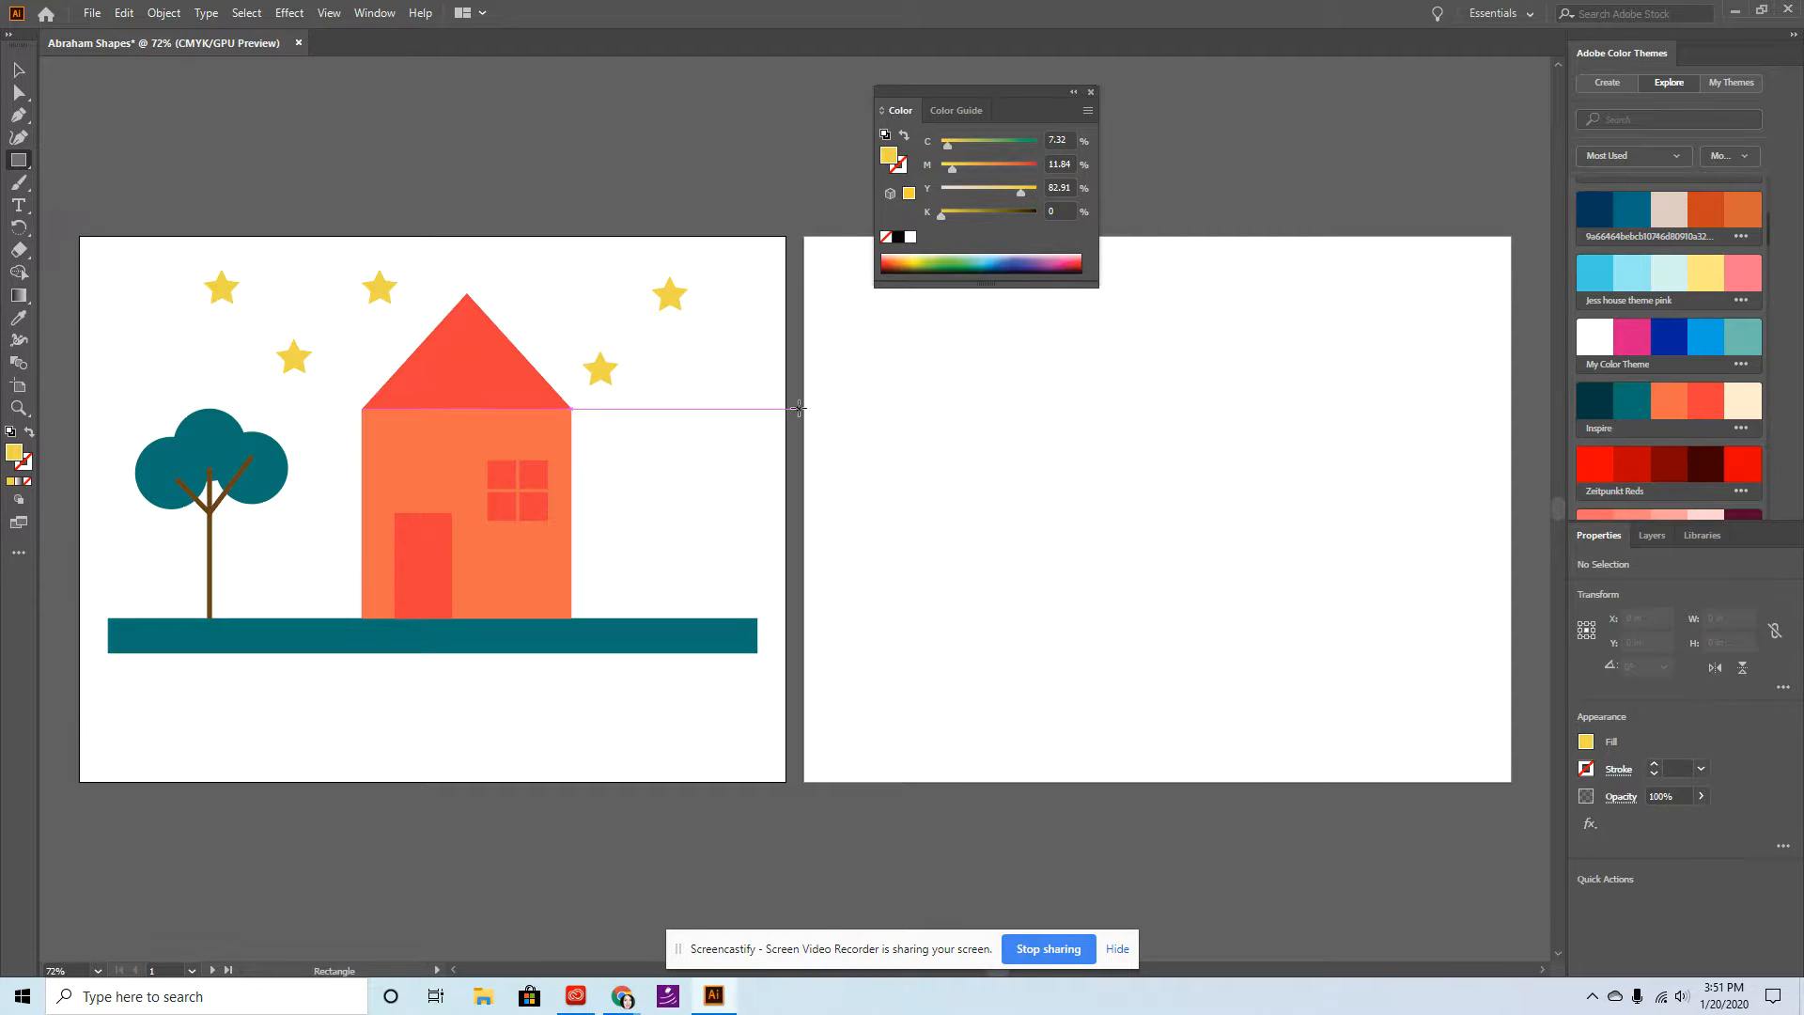
{"action": "left_click", "coordinate": [1092, 91]}
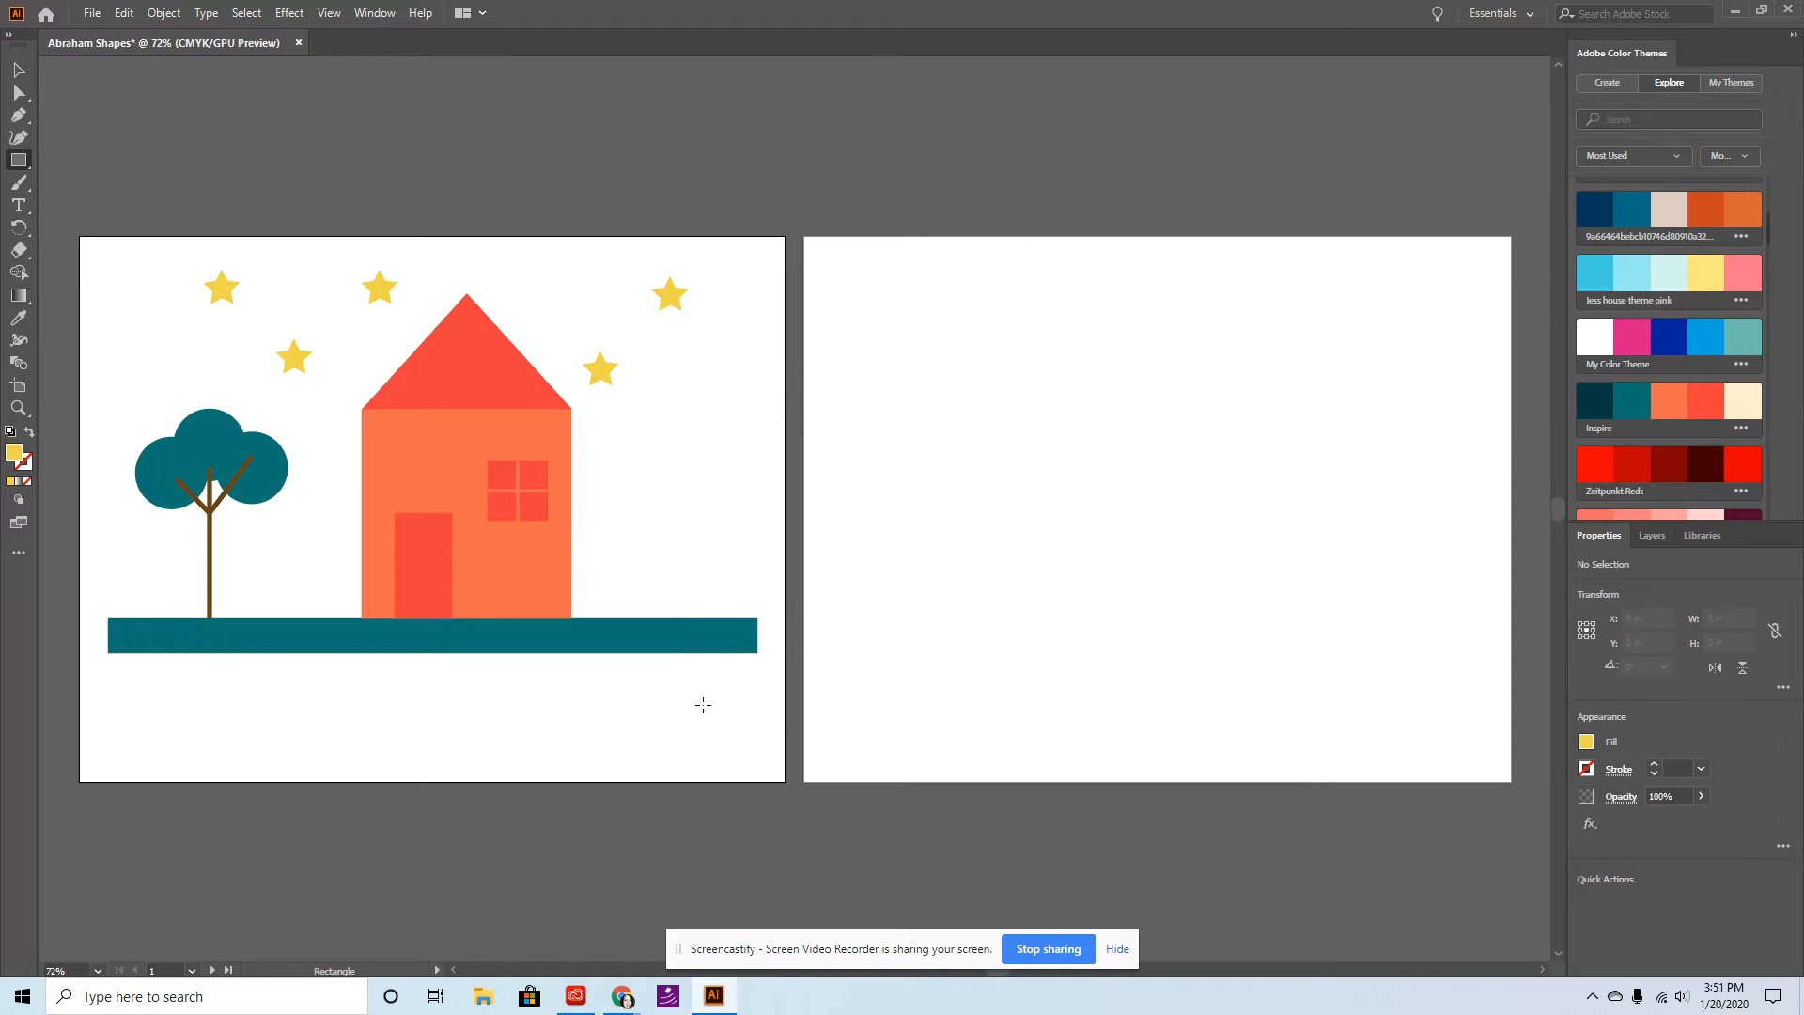
Switch to Chrome and look through the image results for "geometric town illustrator" for composition ideas.
{"action": "left_click", "coordinate": [624, 999]}
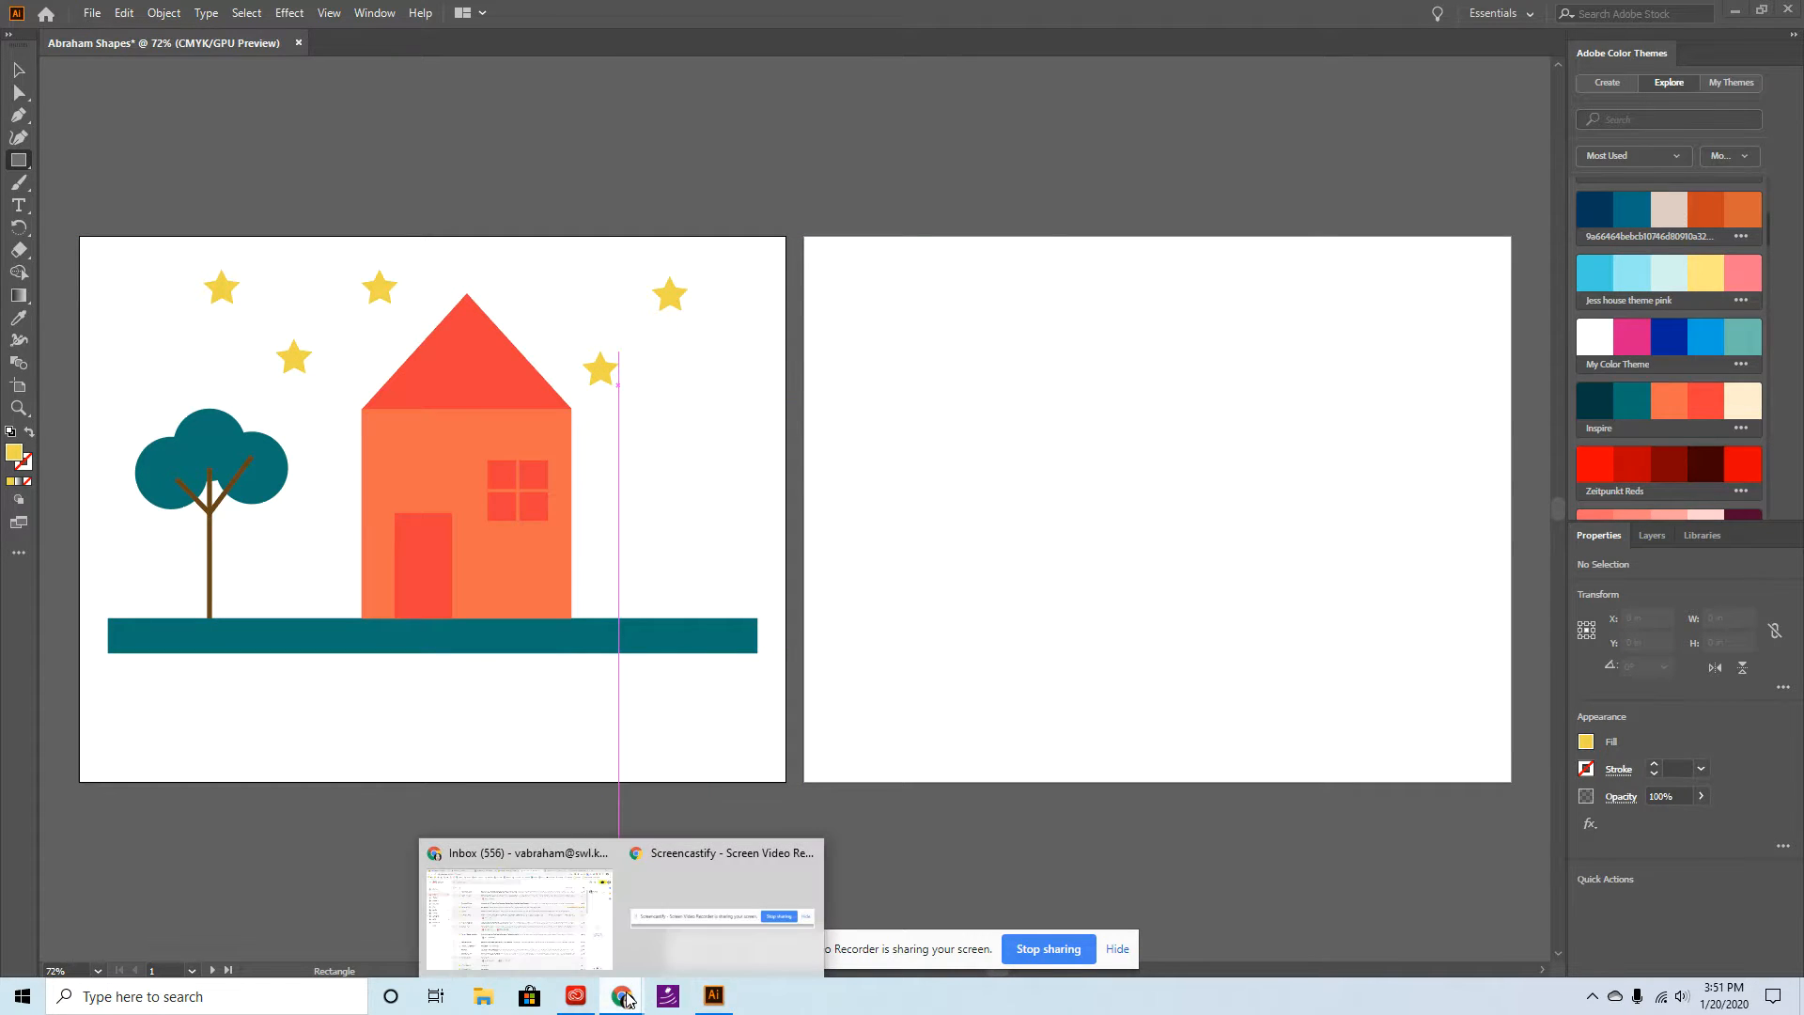
{"action": "left_click", "coordinate": [578, 953]}
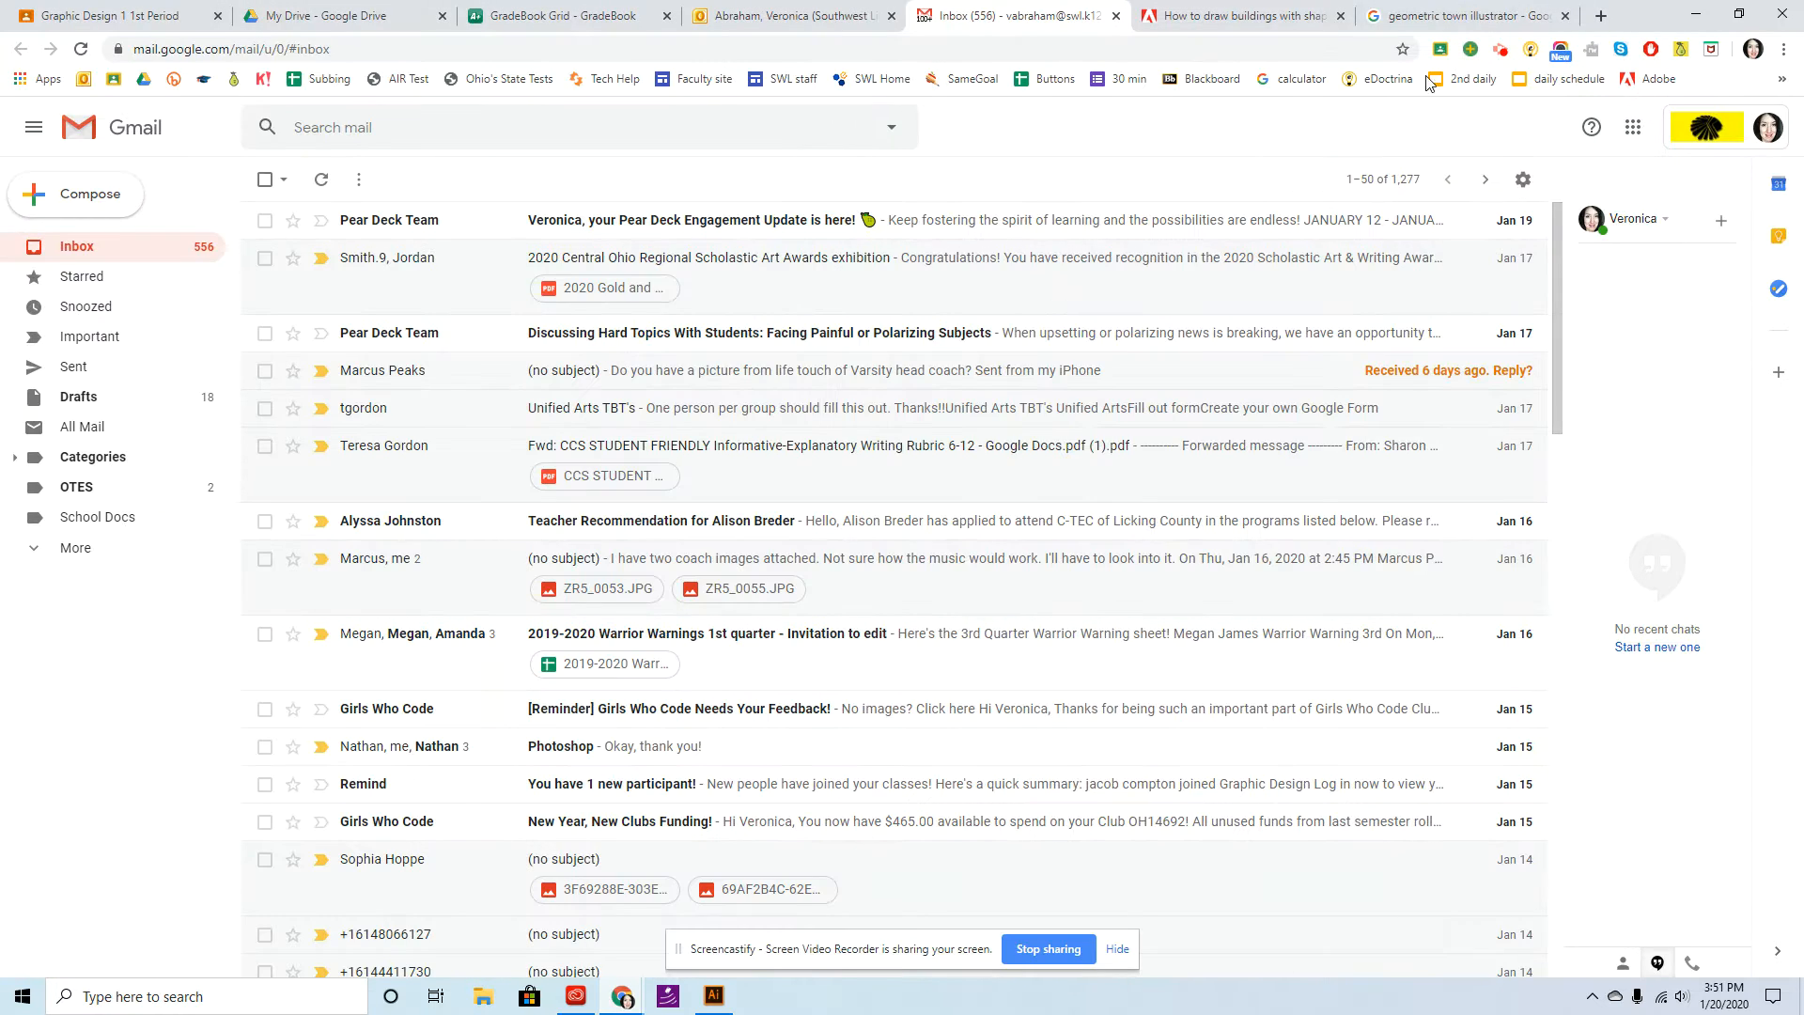
{"action": "left_click", "coordinate": [1472, 13]}
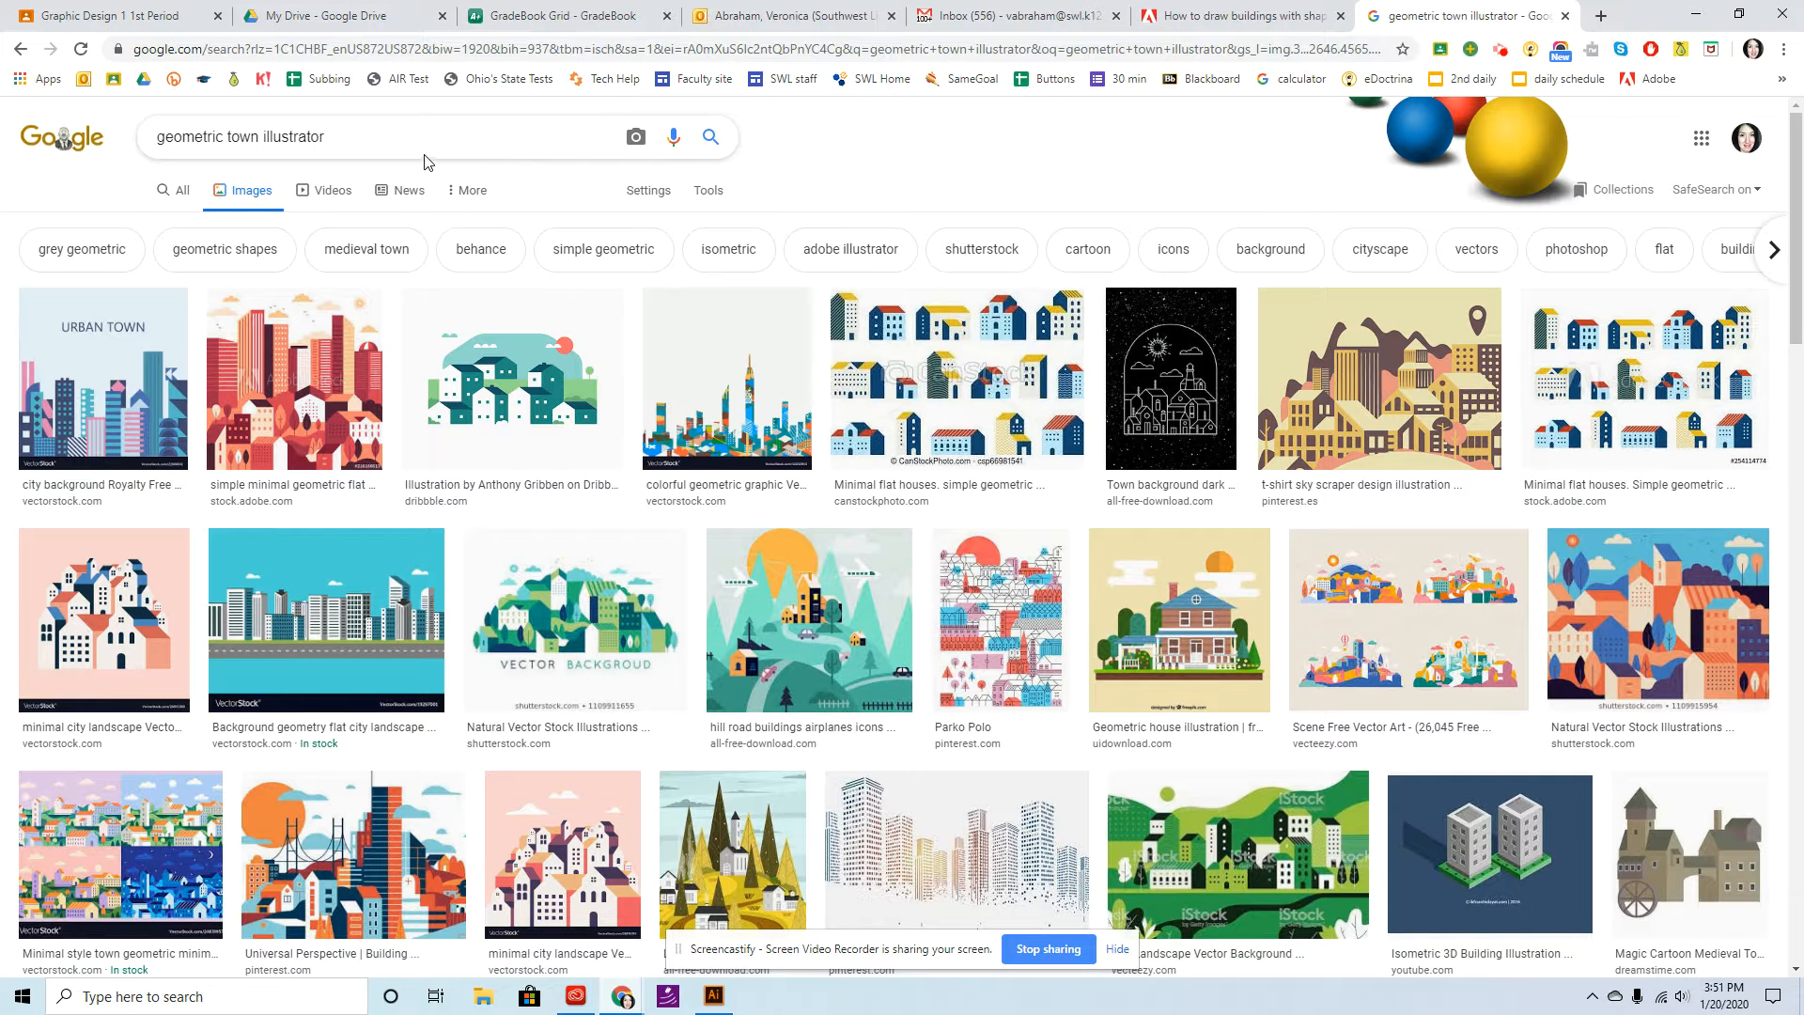
{"action": "left_click_drag", "start_coordinate": [357, 132], "coordinate": [150, 132]}
{"action": "left_click", "coordinate": [342, 137]}
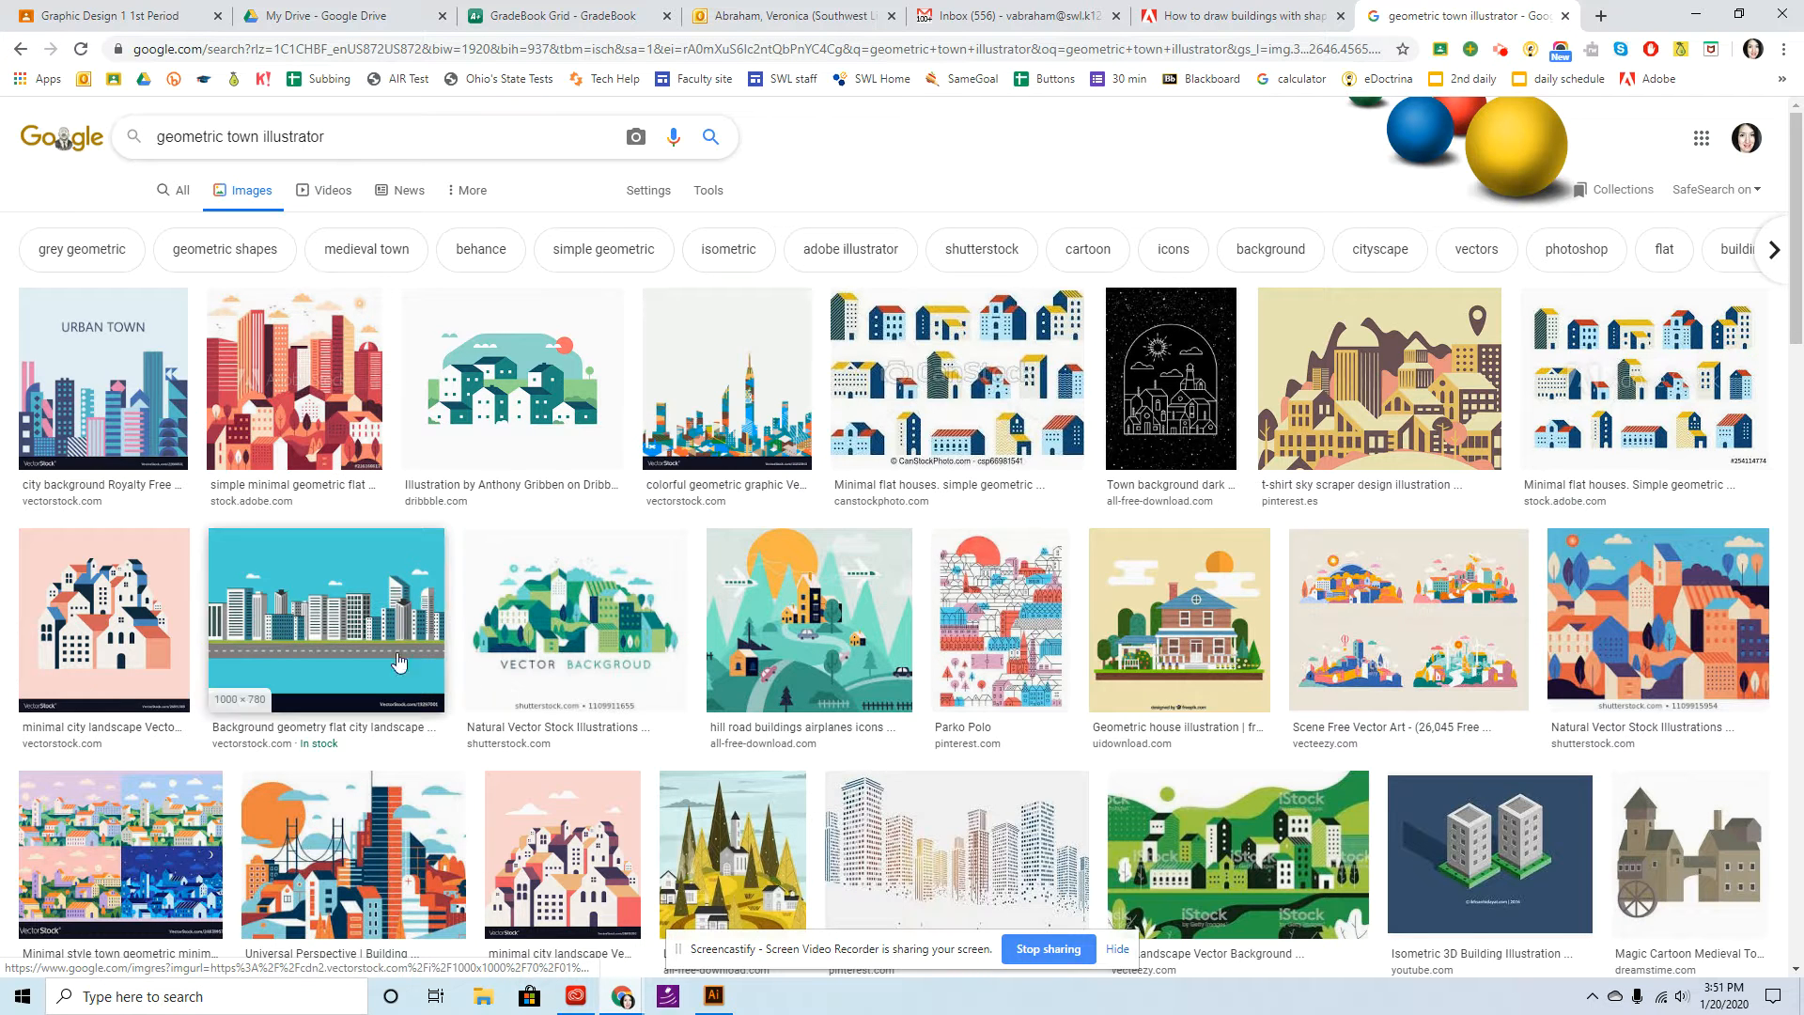
{"action": "scroll", "coordinate": [583, 610], "scroll_direction": "down", "scroll_amount": 2}
{"action": "scroll", "coordinate": [695, 667], "scroll_direction": "down", "scroll_amount": 3}
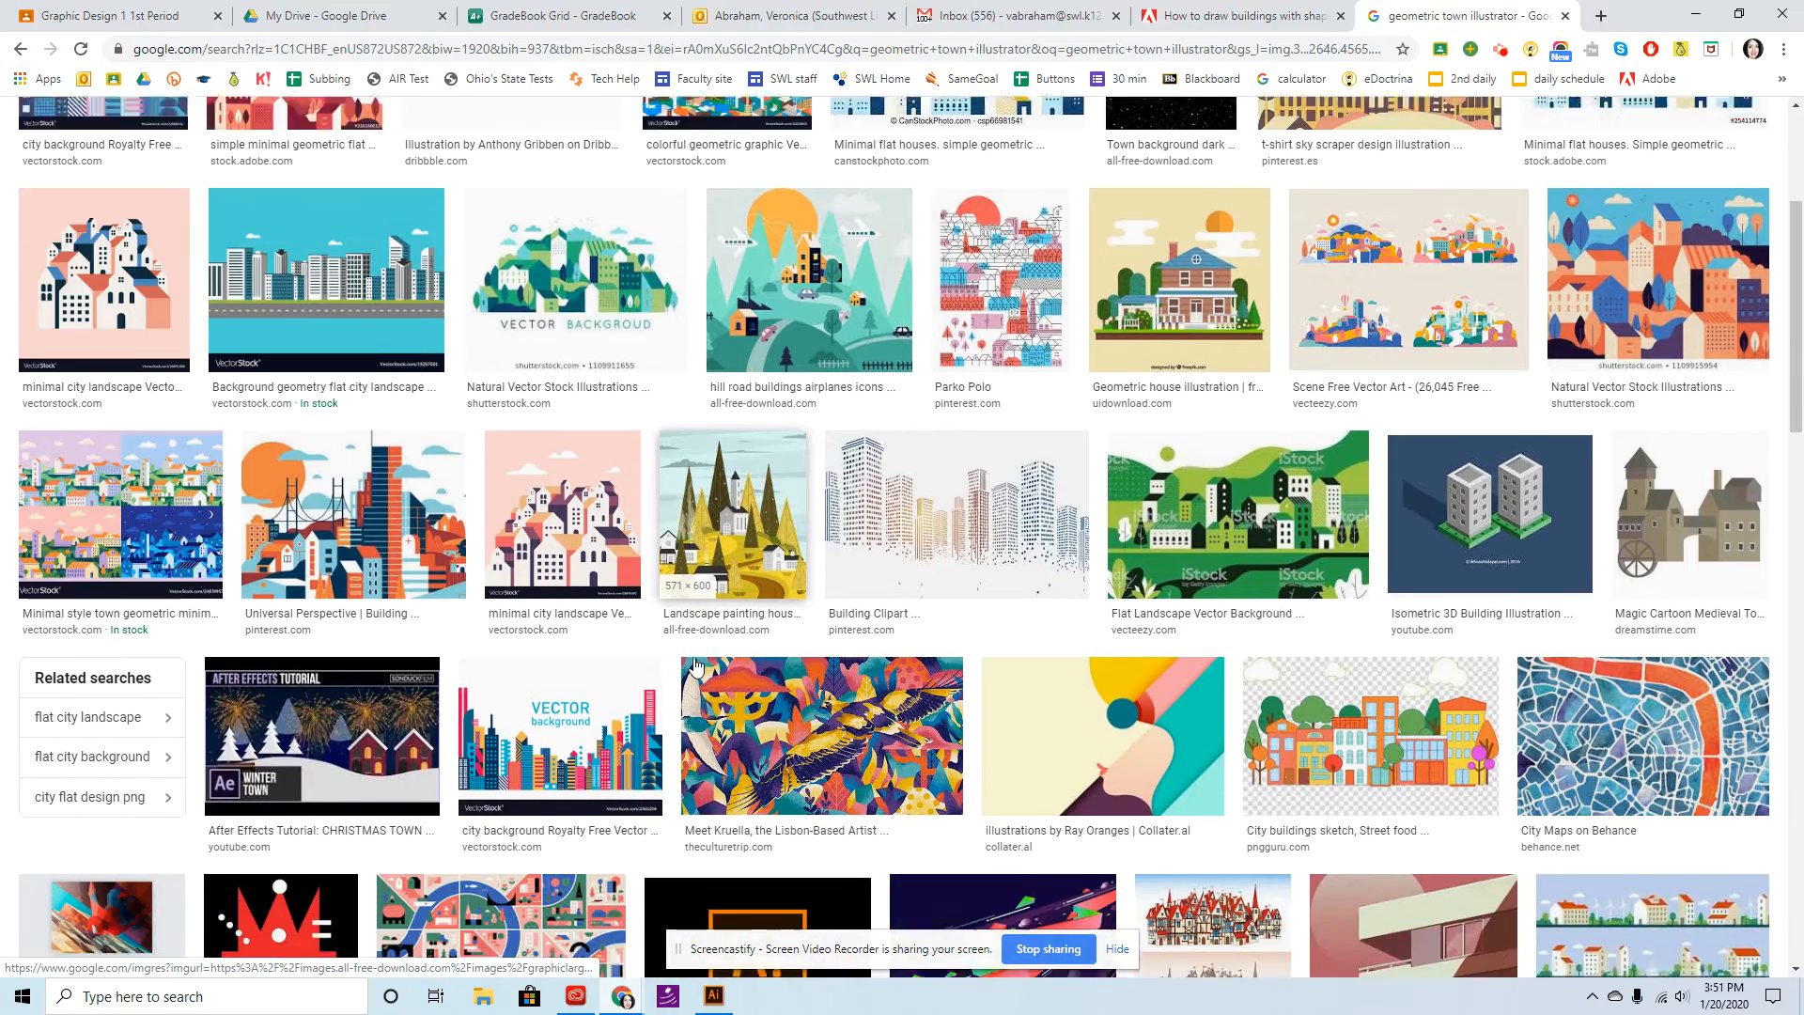
{"action": "scroll", "coordinate": [588, 733], "scroll_direction": "up", "scroll_amount": 5}
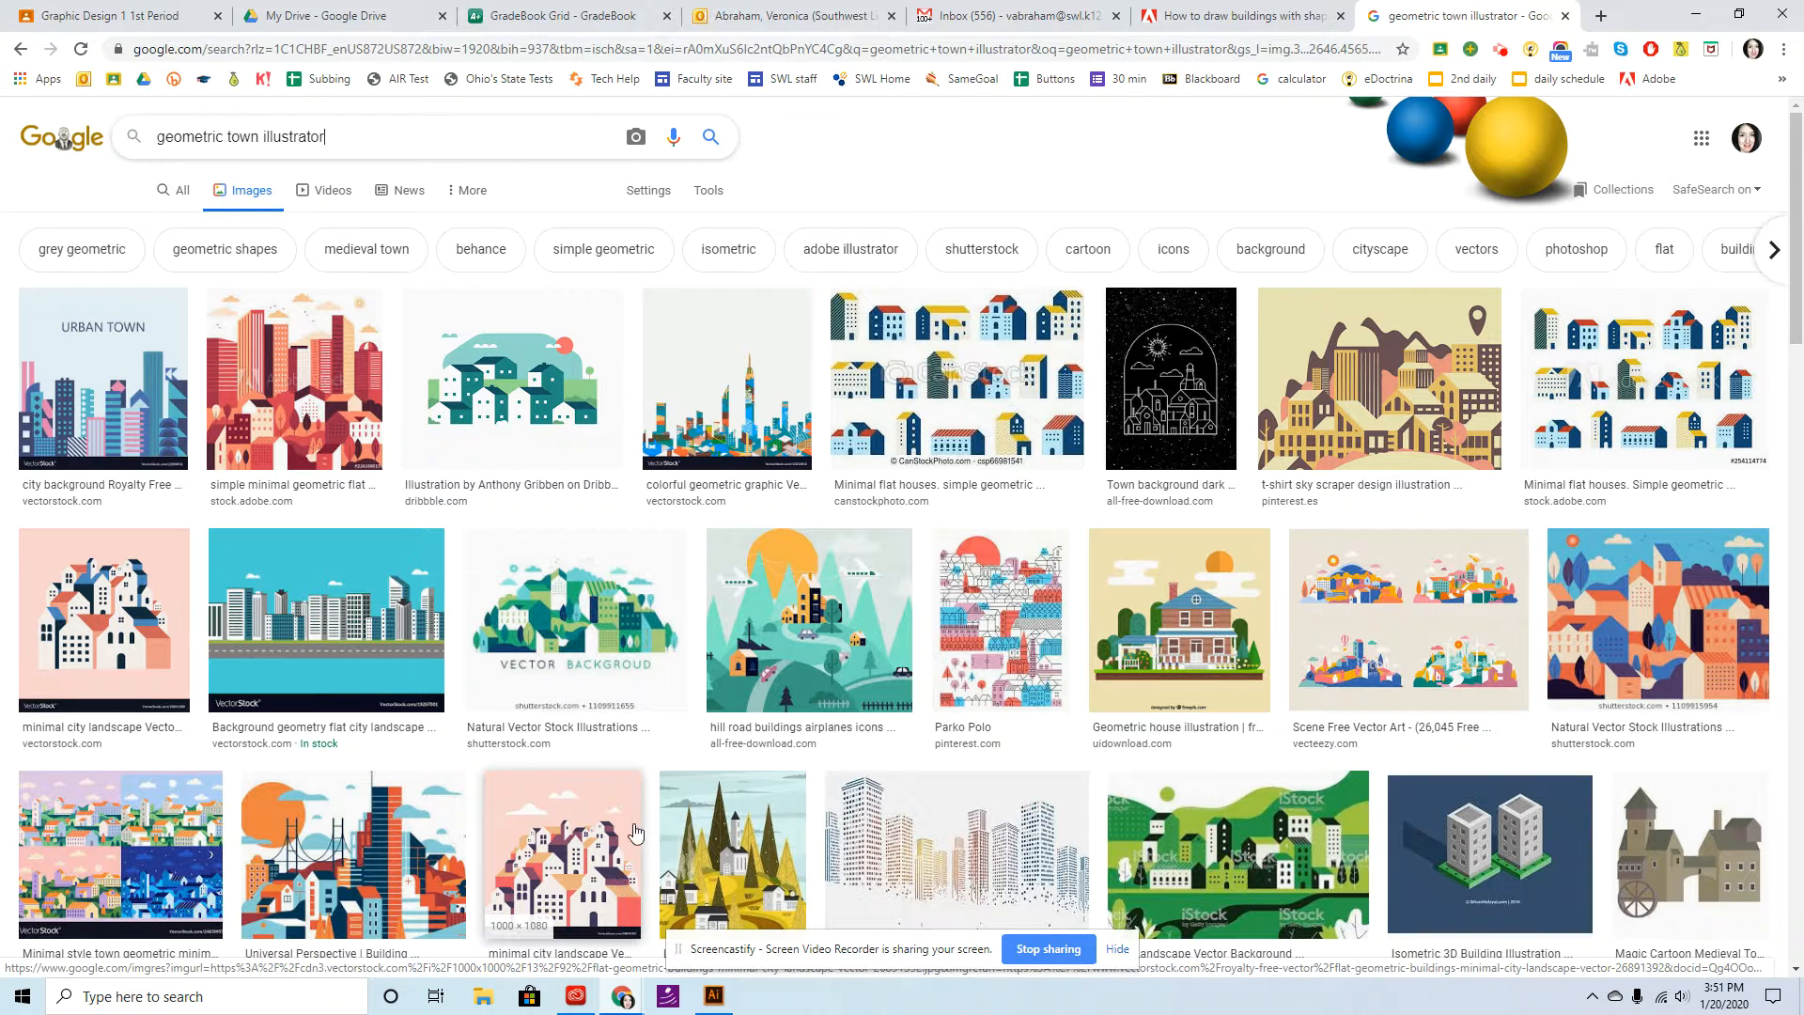
{"action": "scroll", "coordinate": [512, 375], "scroll_direction": "down", "scroll_amount": 3}
{"action": "scroll", "coordinate": [467, 374], "scroll_direction": "up", "scroll_amount": 3}
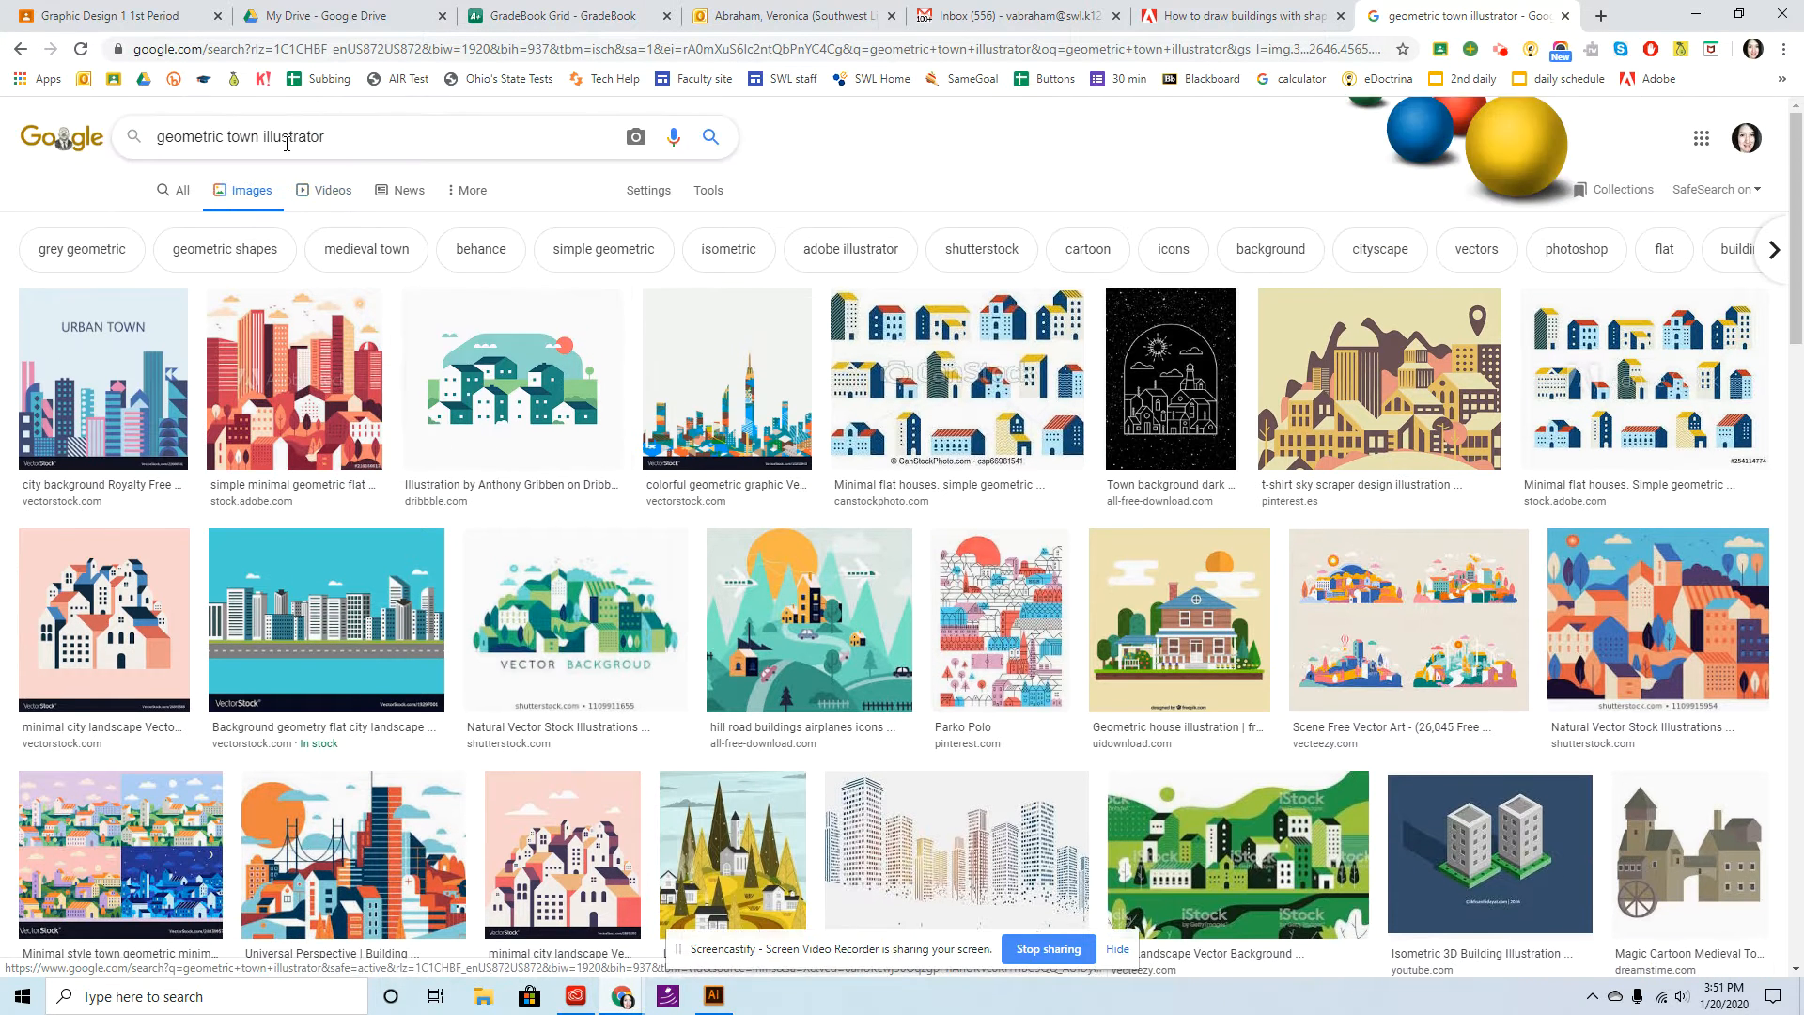
Replace "town" in the image search and search for "geometric forrest illustrator".
{"action": "left_click_drag", "start_coordinate": [259, 136], "coordinate": [230, 137]}
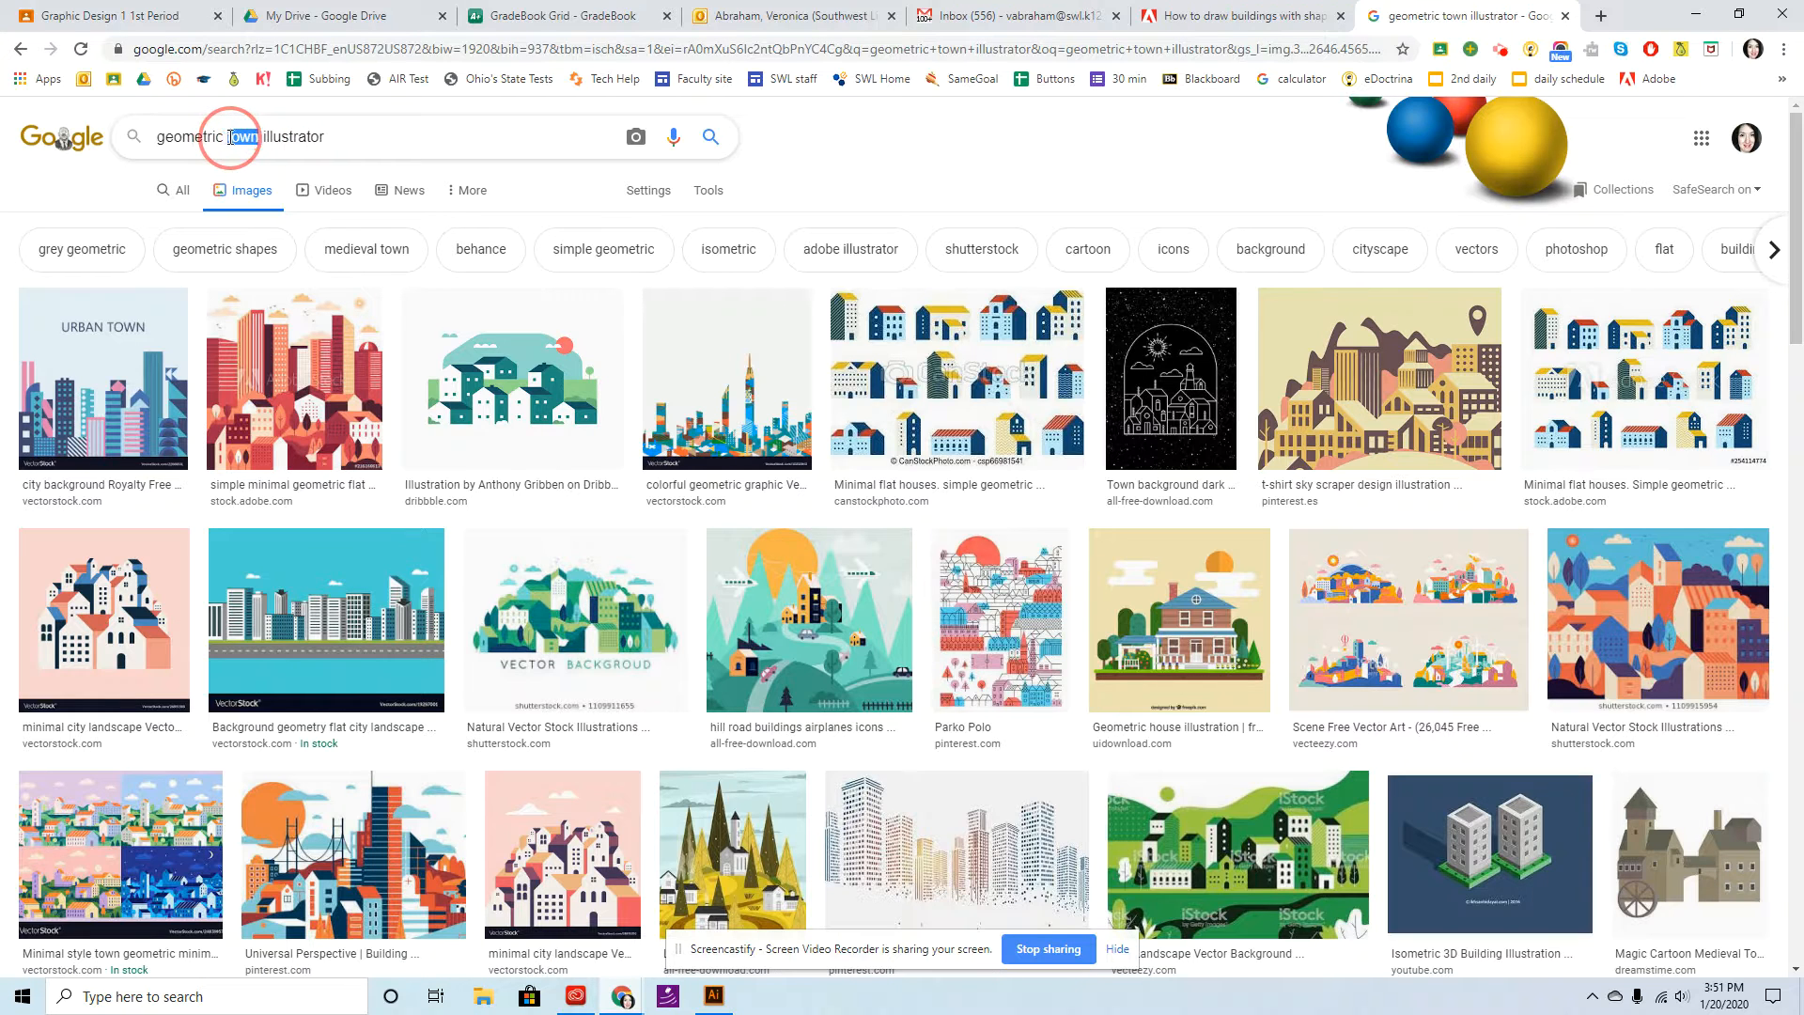
{"action": "type", "text": "forrwe"}
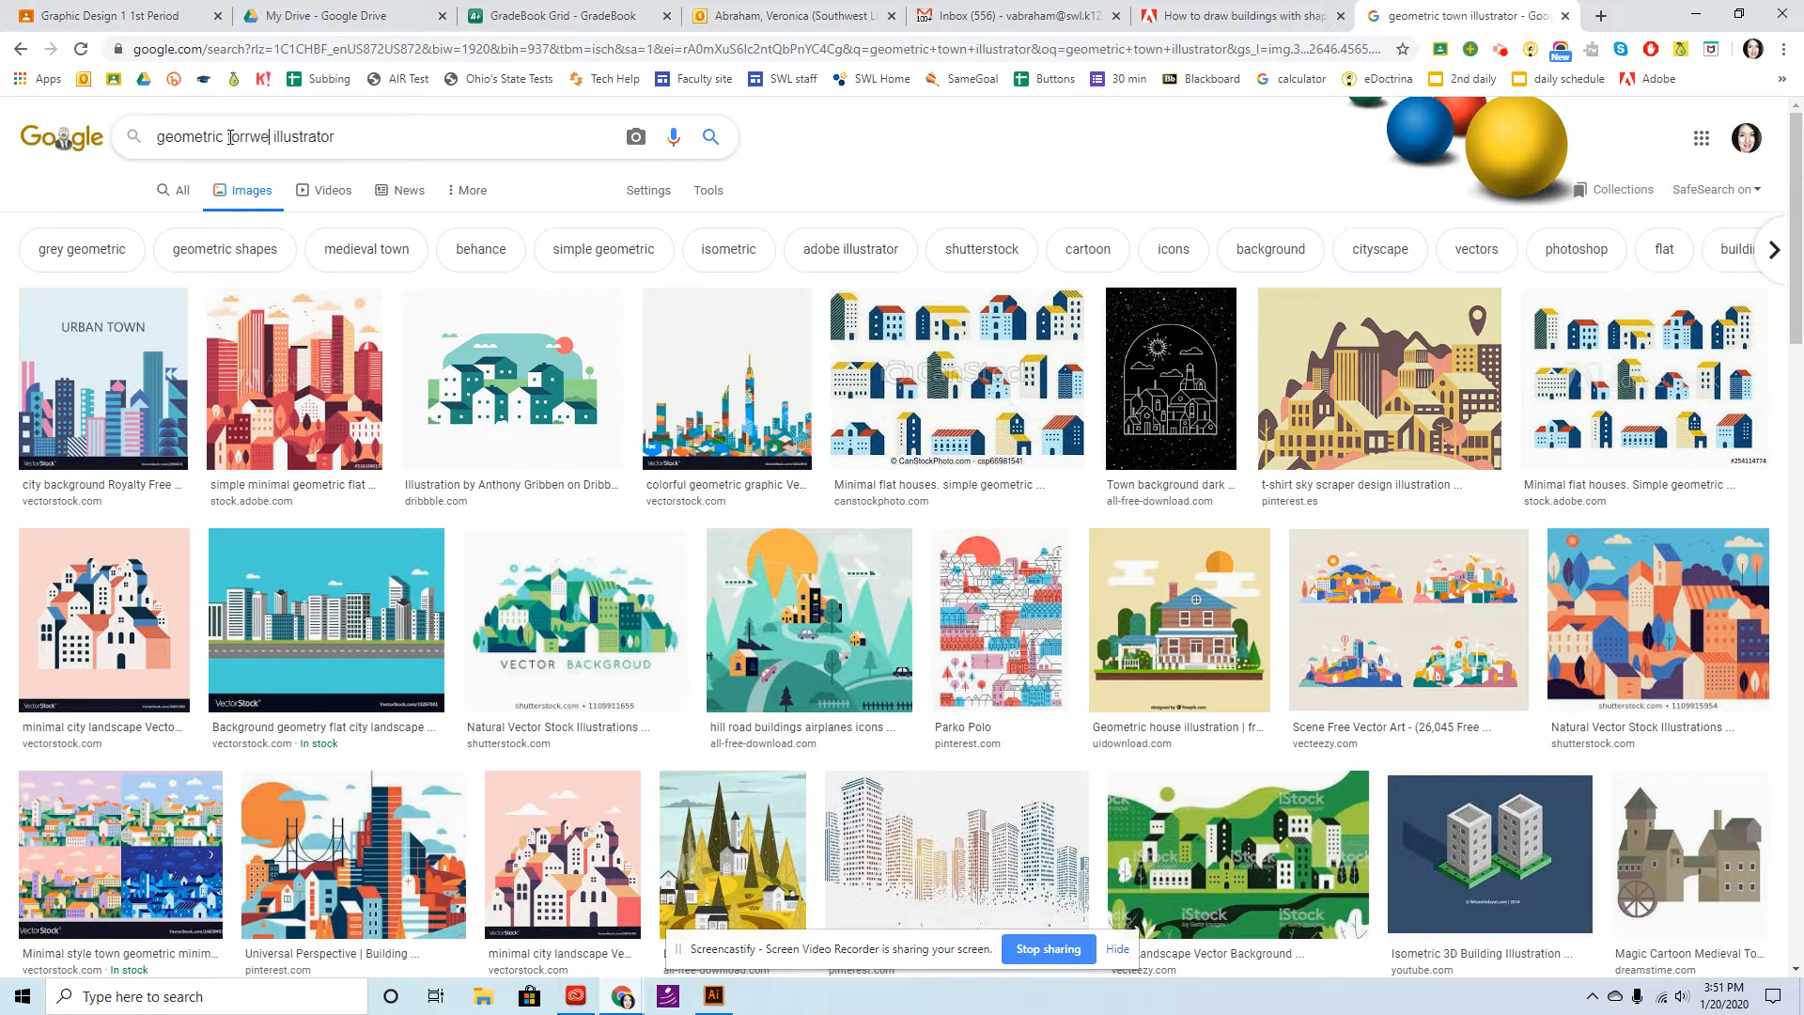
{"action": "key", "text": "BackSpace"}
{"action": "key", "text": "BackSpace"}
{"action": "type", "text": "esy"}
{"action": "key", "text": "BackSpace"}
{"action": "type", "text": "t"}
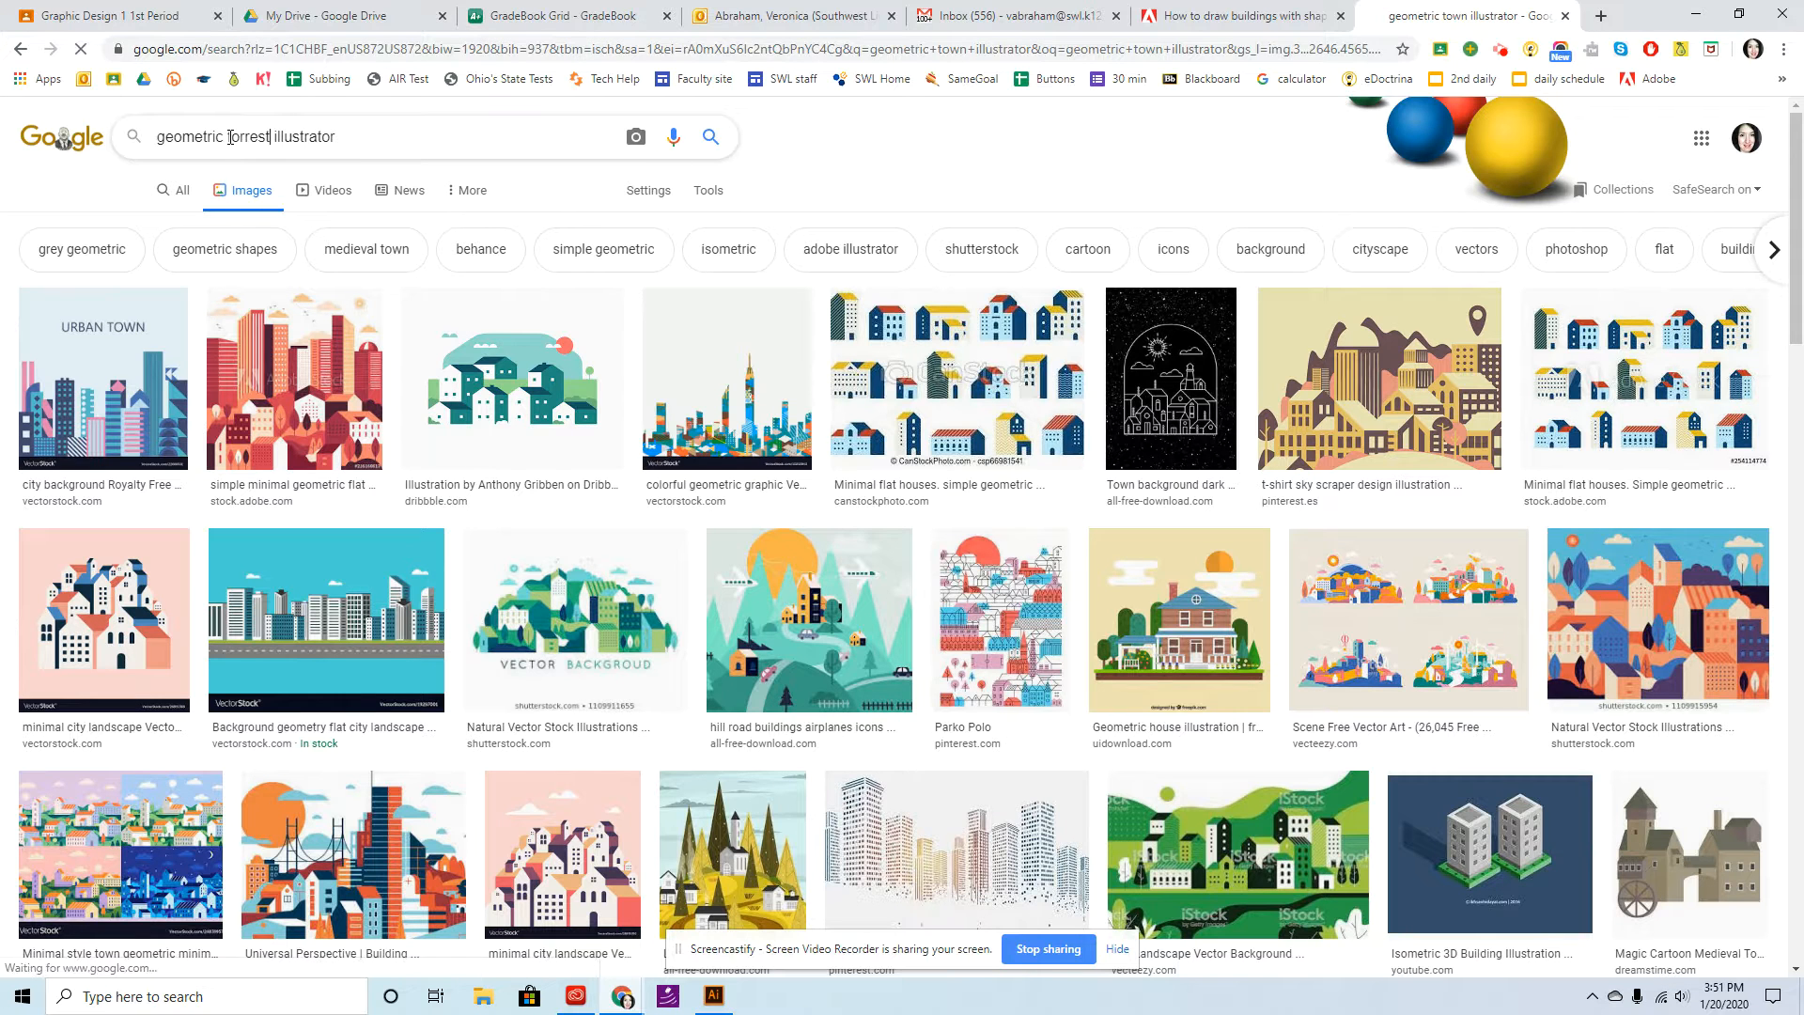
{"action": "key", "text": "Return"}
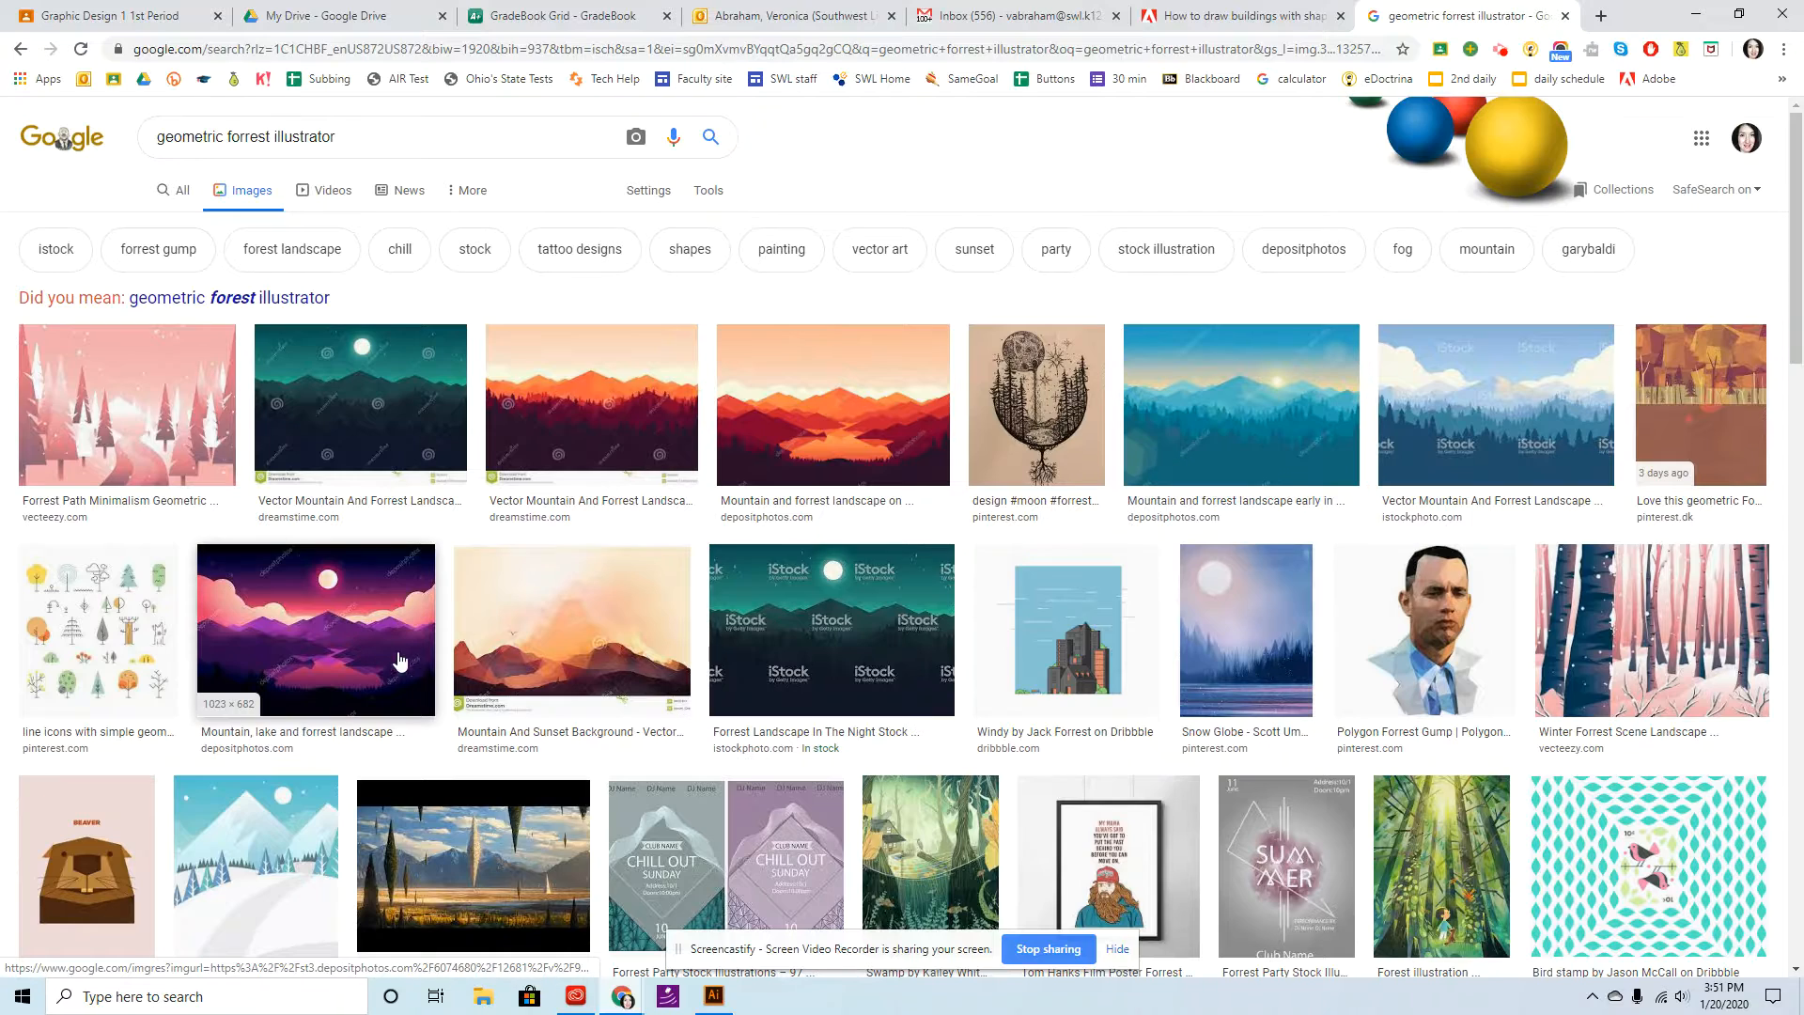
Look through the forest landscape images, and rerun the search with the suggested spelling "geometric forest illustrator".
{"action": "scroll", "coordinate": [399, 660], "scroll_direction": "down", "scroll_amount": 2}
{"action": "scroll", "coordinate": [1645, 316], "scroll_direction": "down", "scroll_amount": 1}
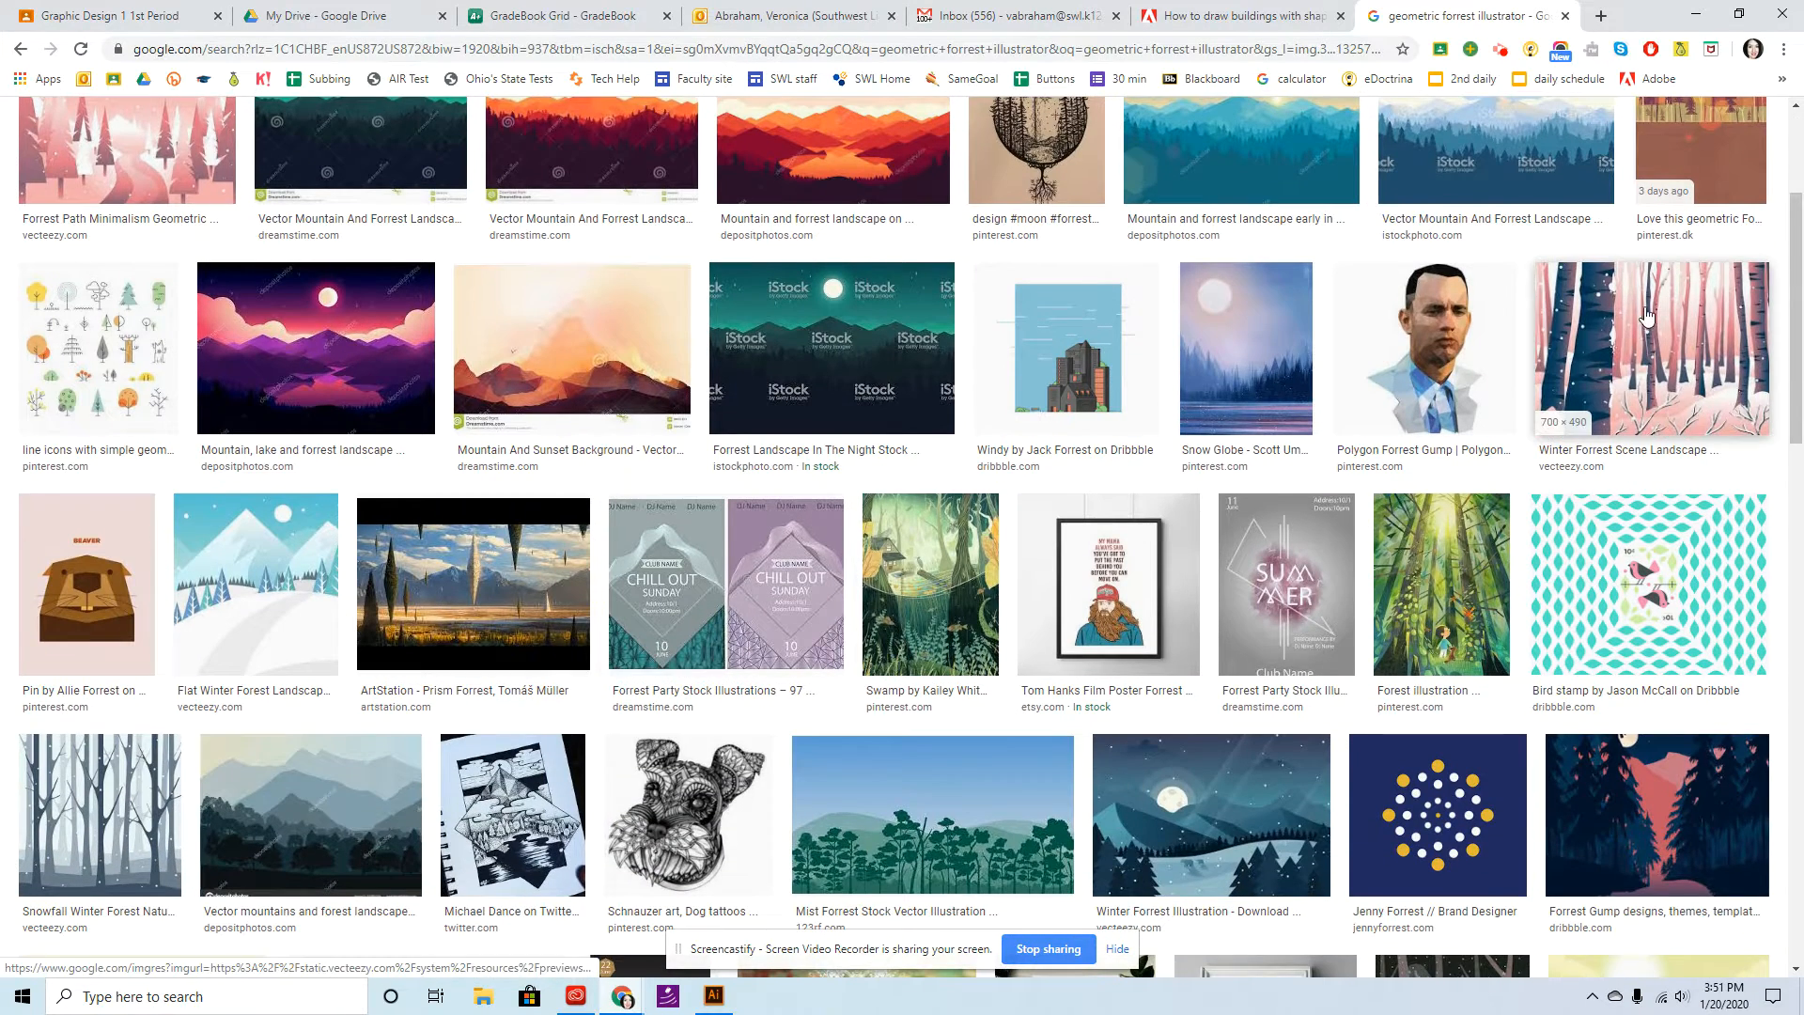
{"action": "scroll", "coordinate": [1080, 483], "scroll_direction": "down", "scroll_amount": 3}
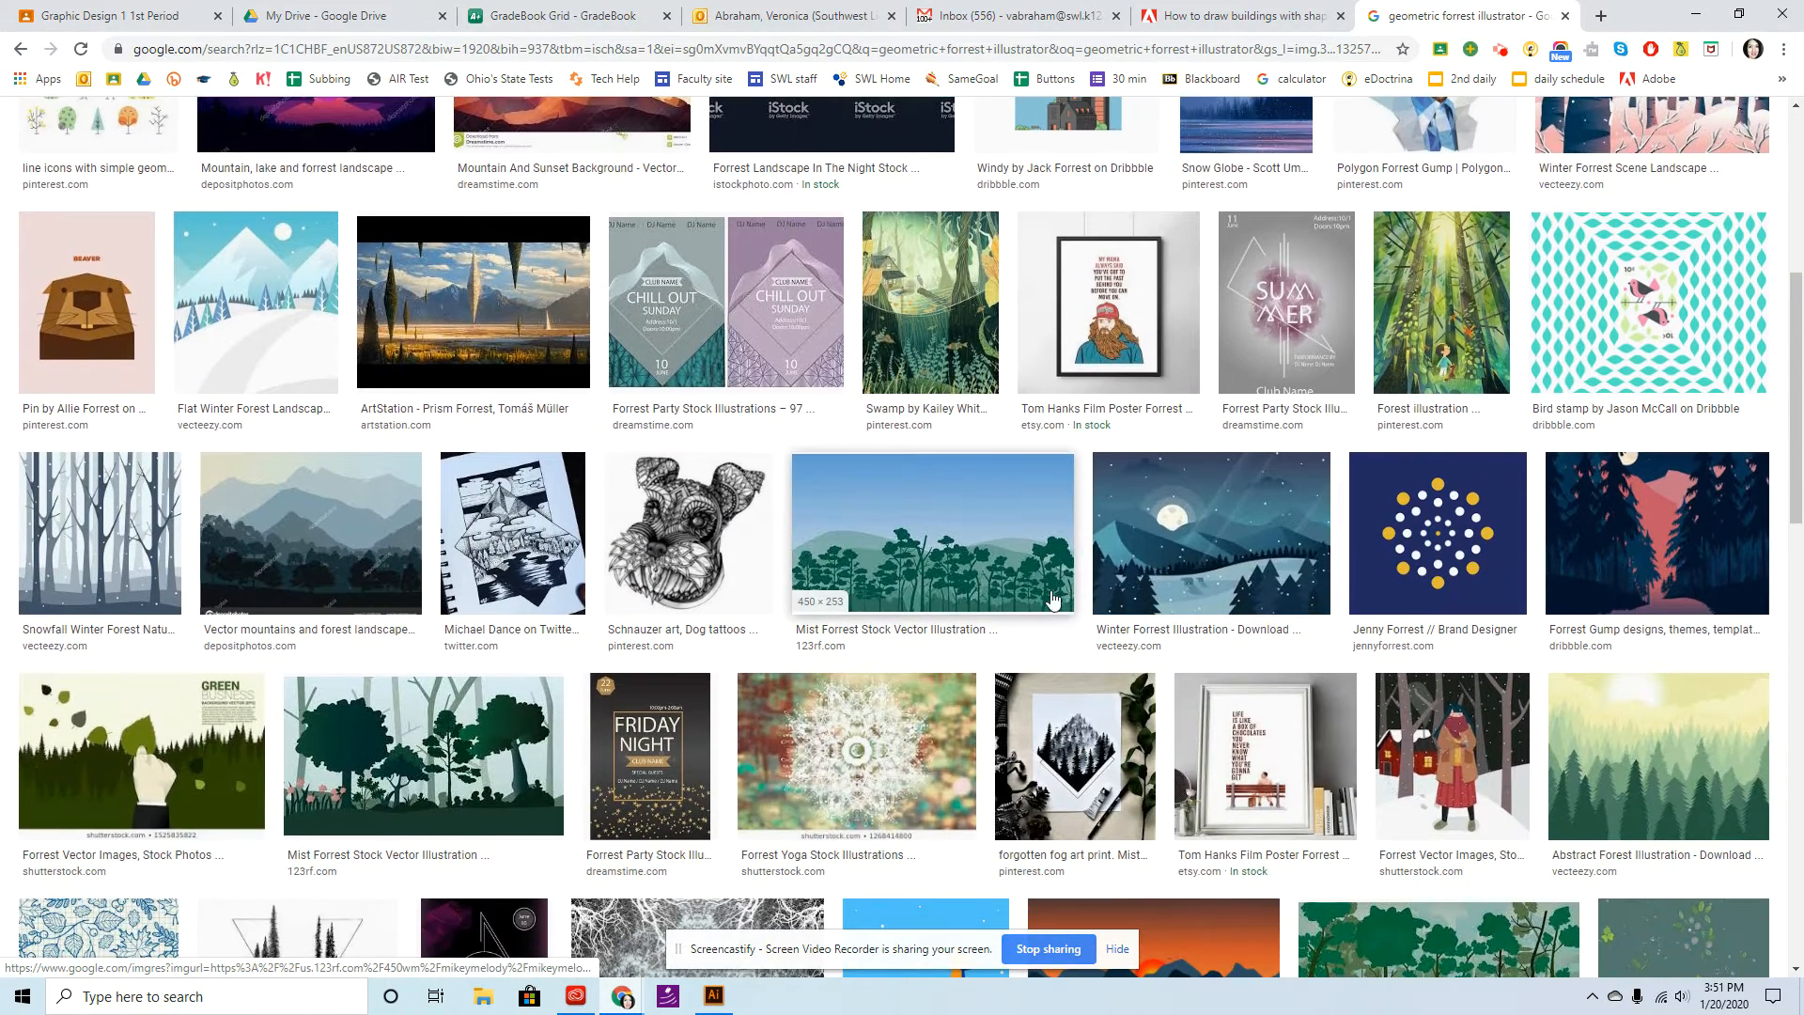
{"action": "scroll", "coordinate": [1278, 660], "scroll_direction": "down", "scroll_amount": 3}
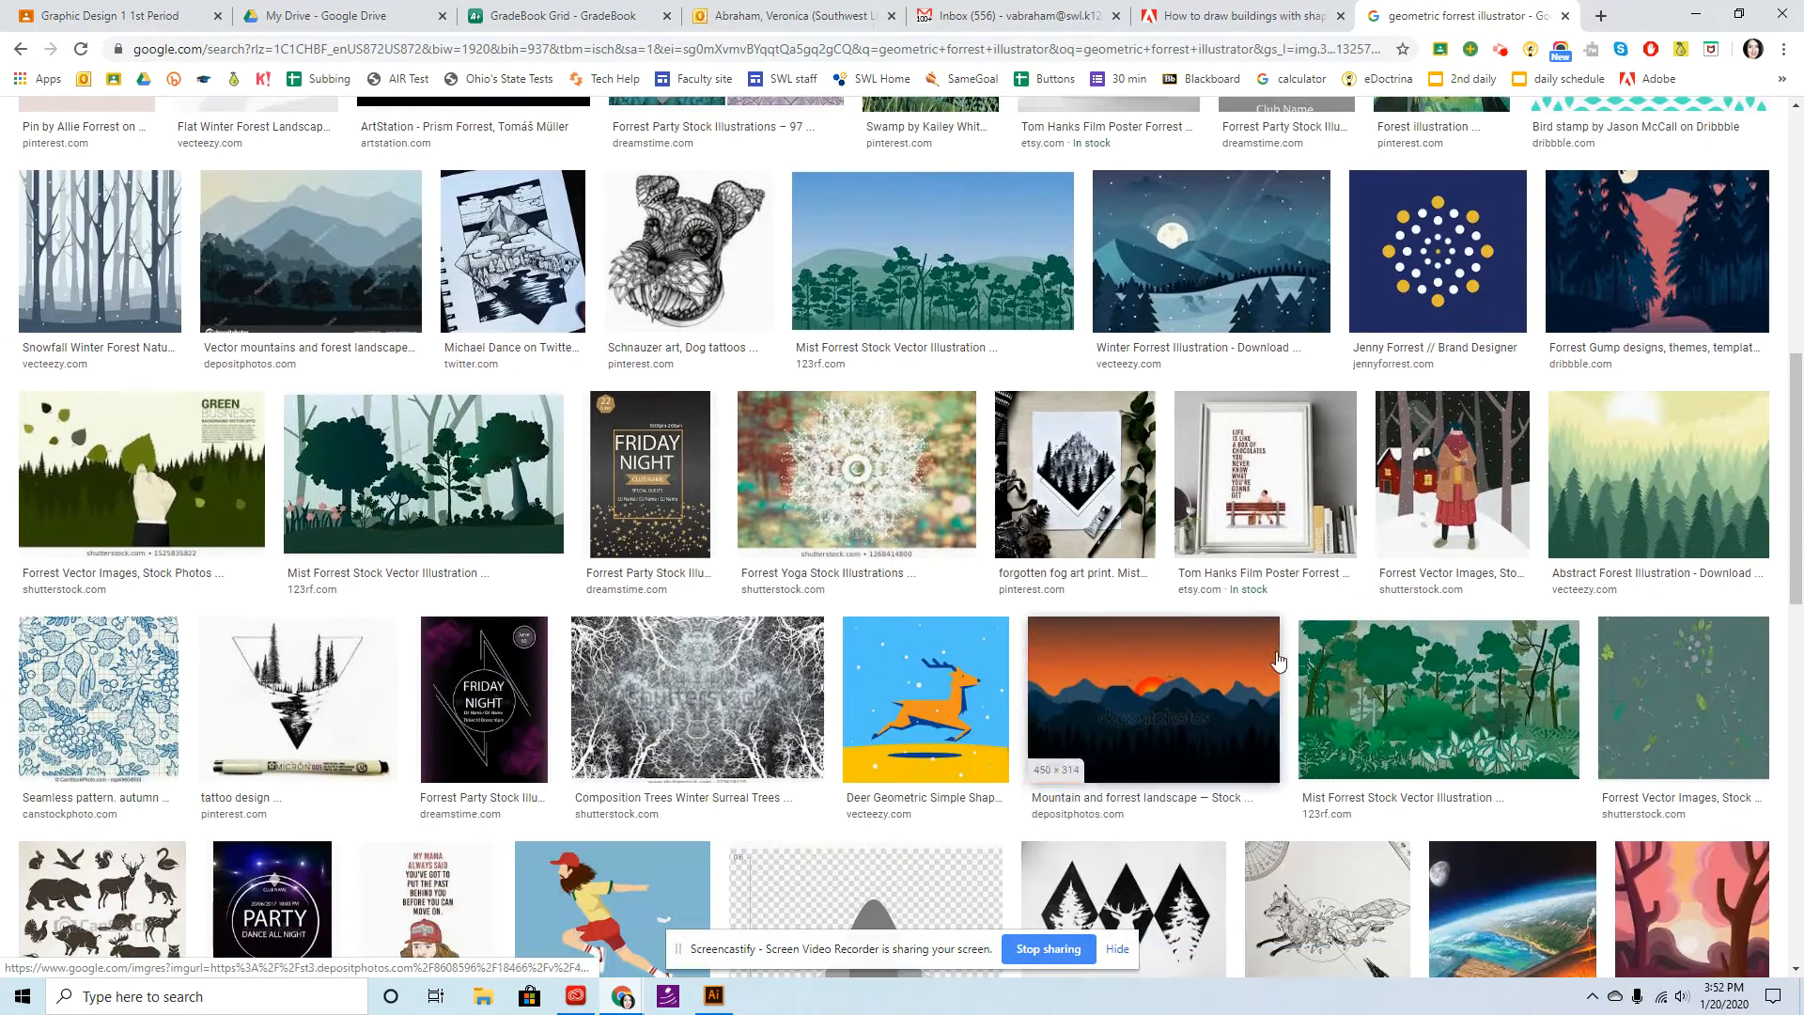
{"action": "scroll", "coordinate": [1278, 660], "scroll_direction": "down", "scroll_amount": 4}
{"action": "scroll", "coordinate": [1064, 700], "scroll_direction": "up", "scroll_amount": 13}
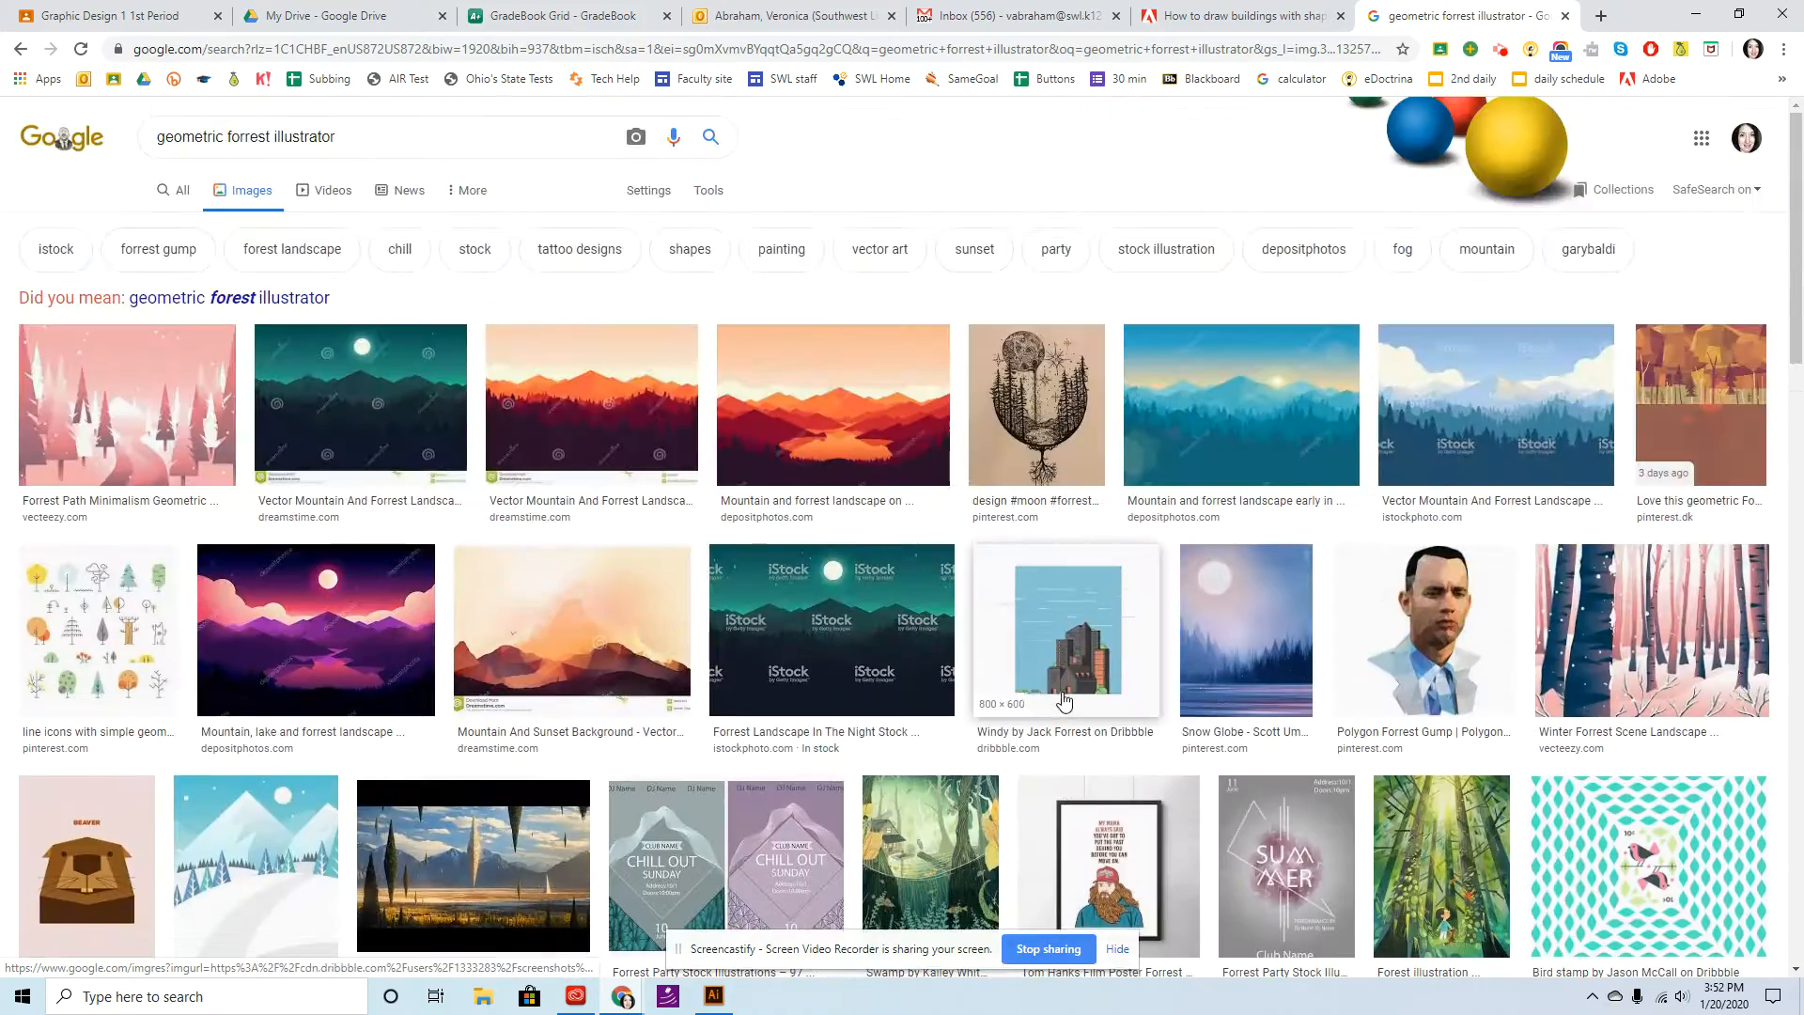
{"action": "right_click", "coordinate": [1064, 700]}
{"action": "left_click", "coordinate": [259, 297]}
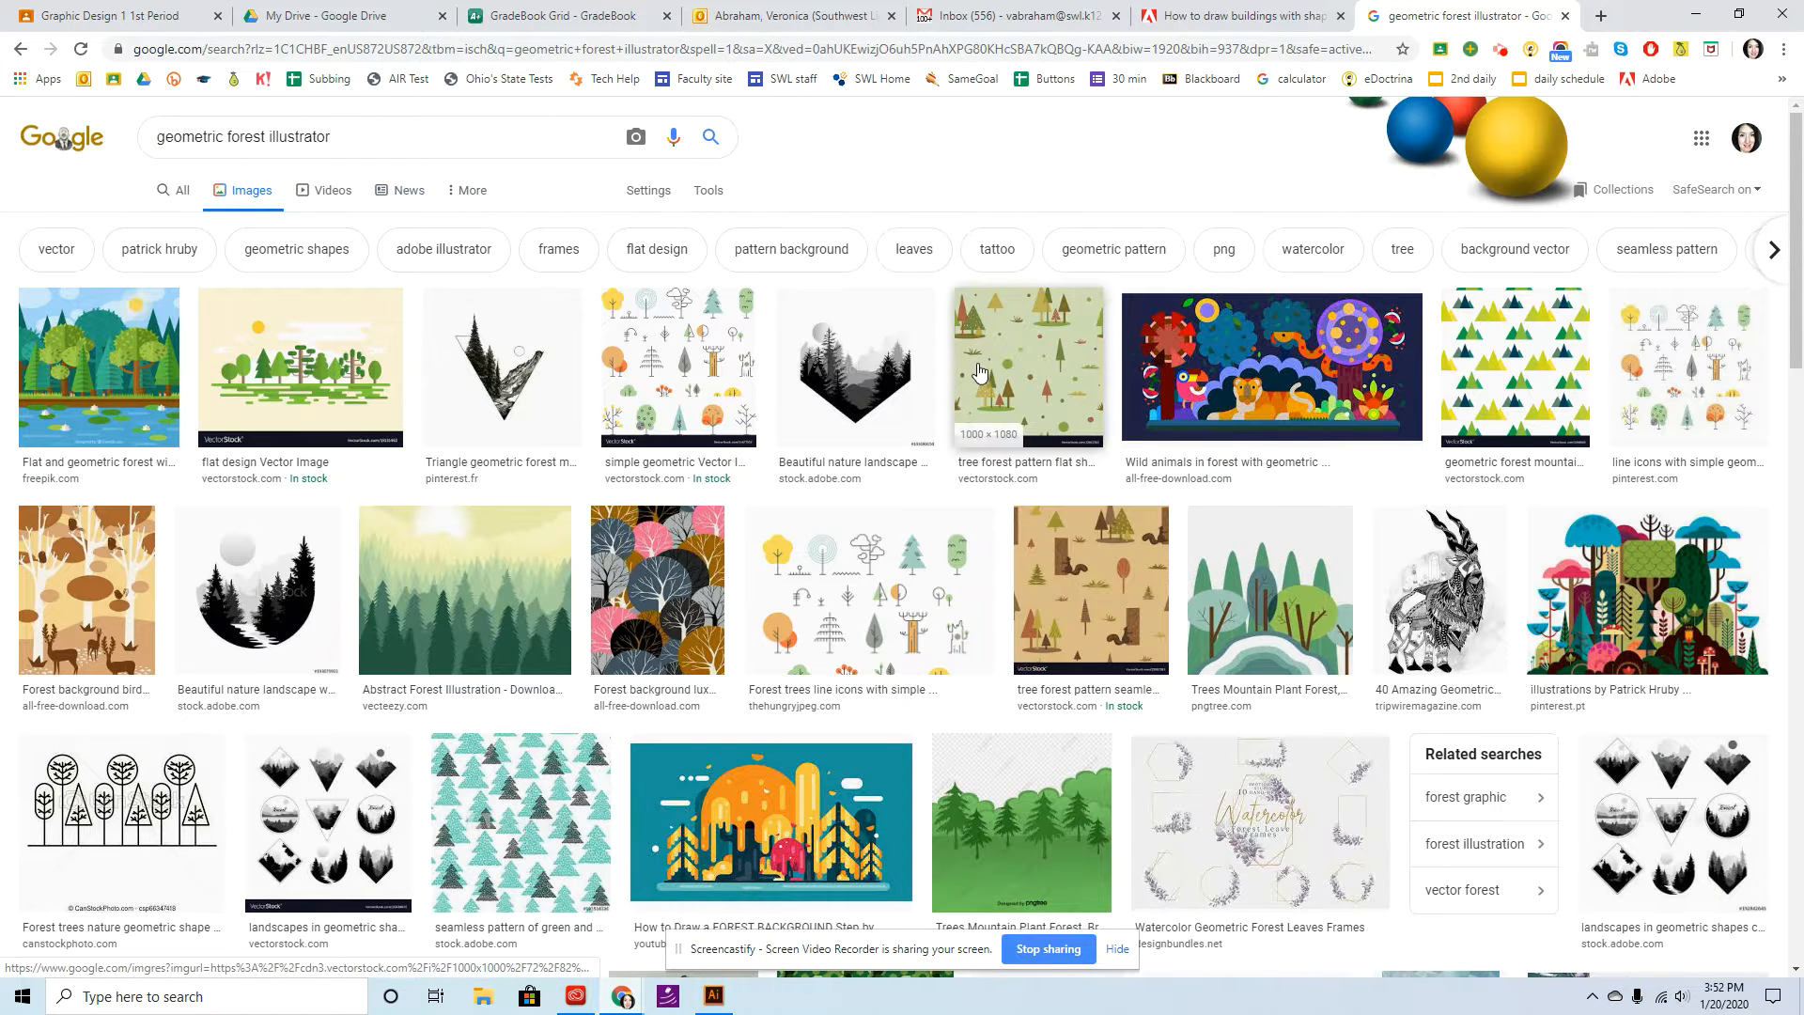
Preview the tree forest pattern image from VectorStock, close the preview and switch back to Illustrator.
{"action": "left_click", "coordinate": [1034, 376]}
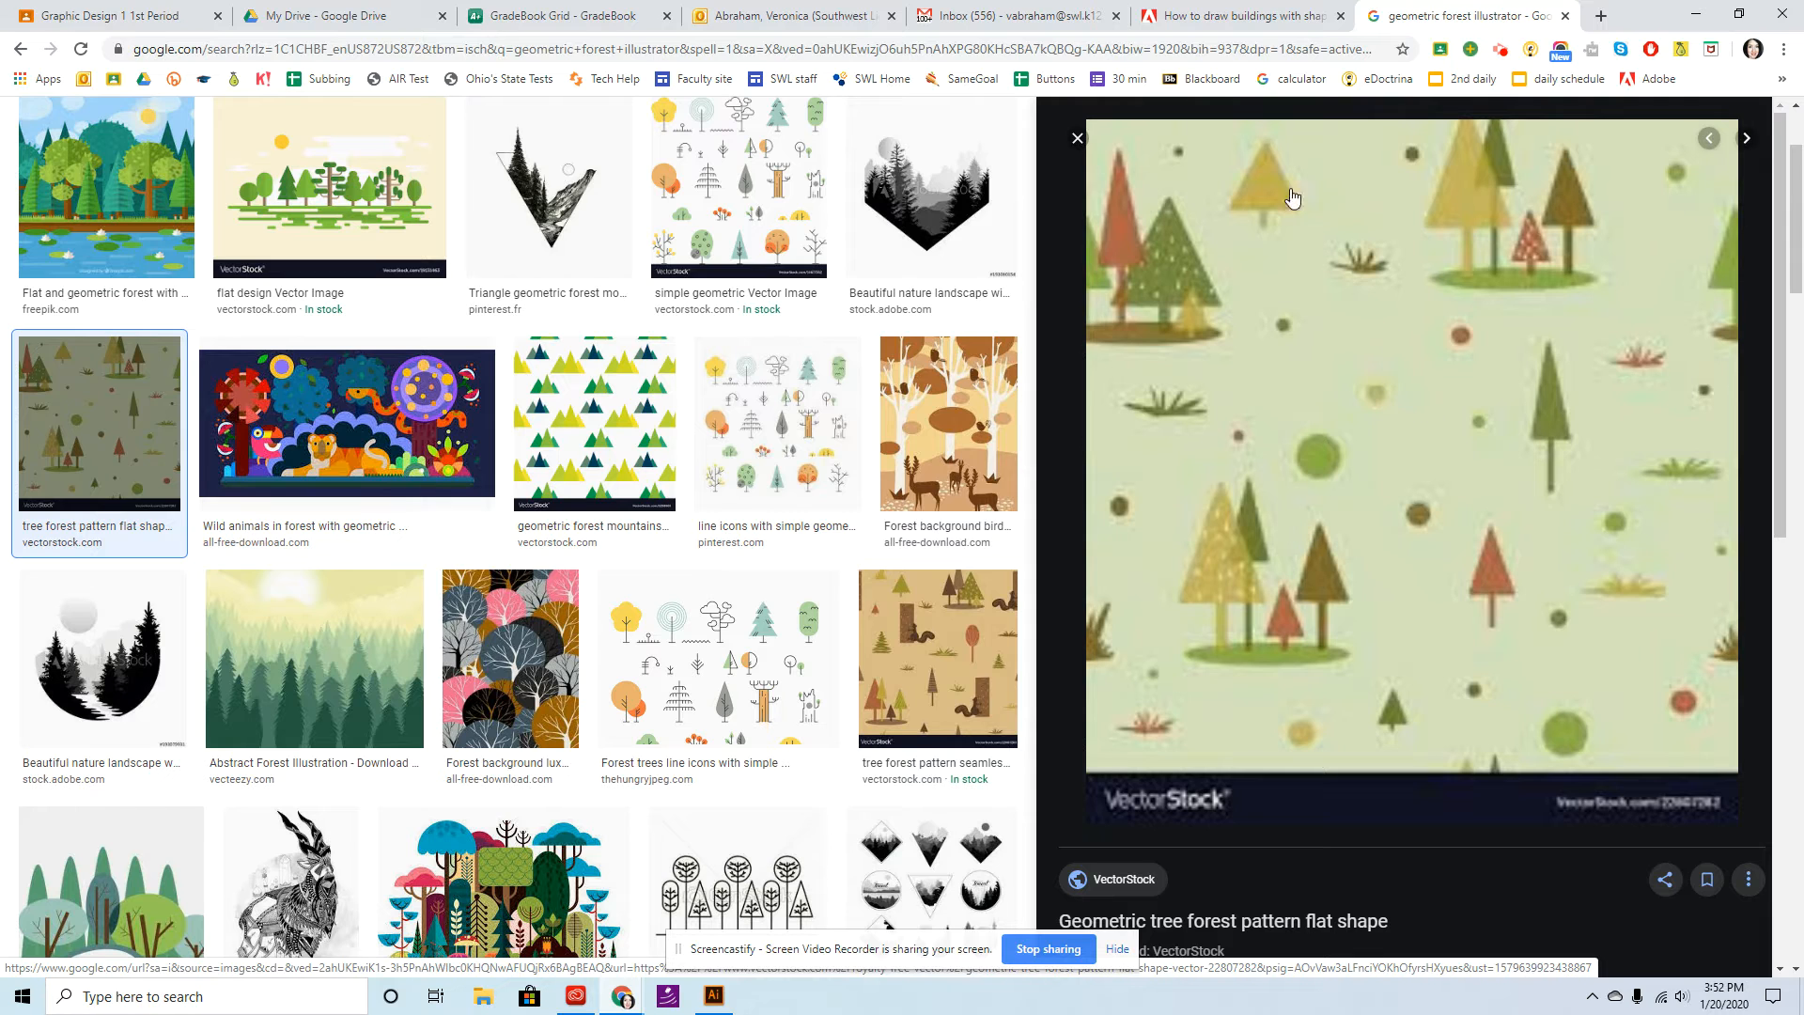
{"action": "left_click", "coordinate": [1078, 138]}
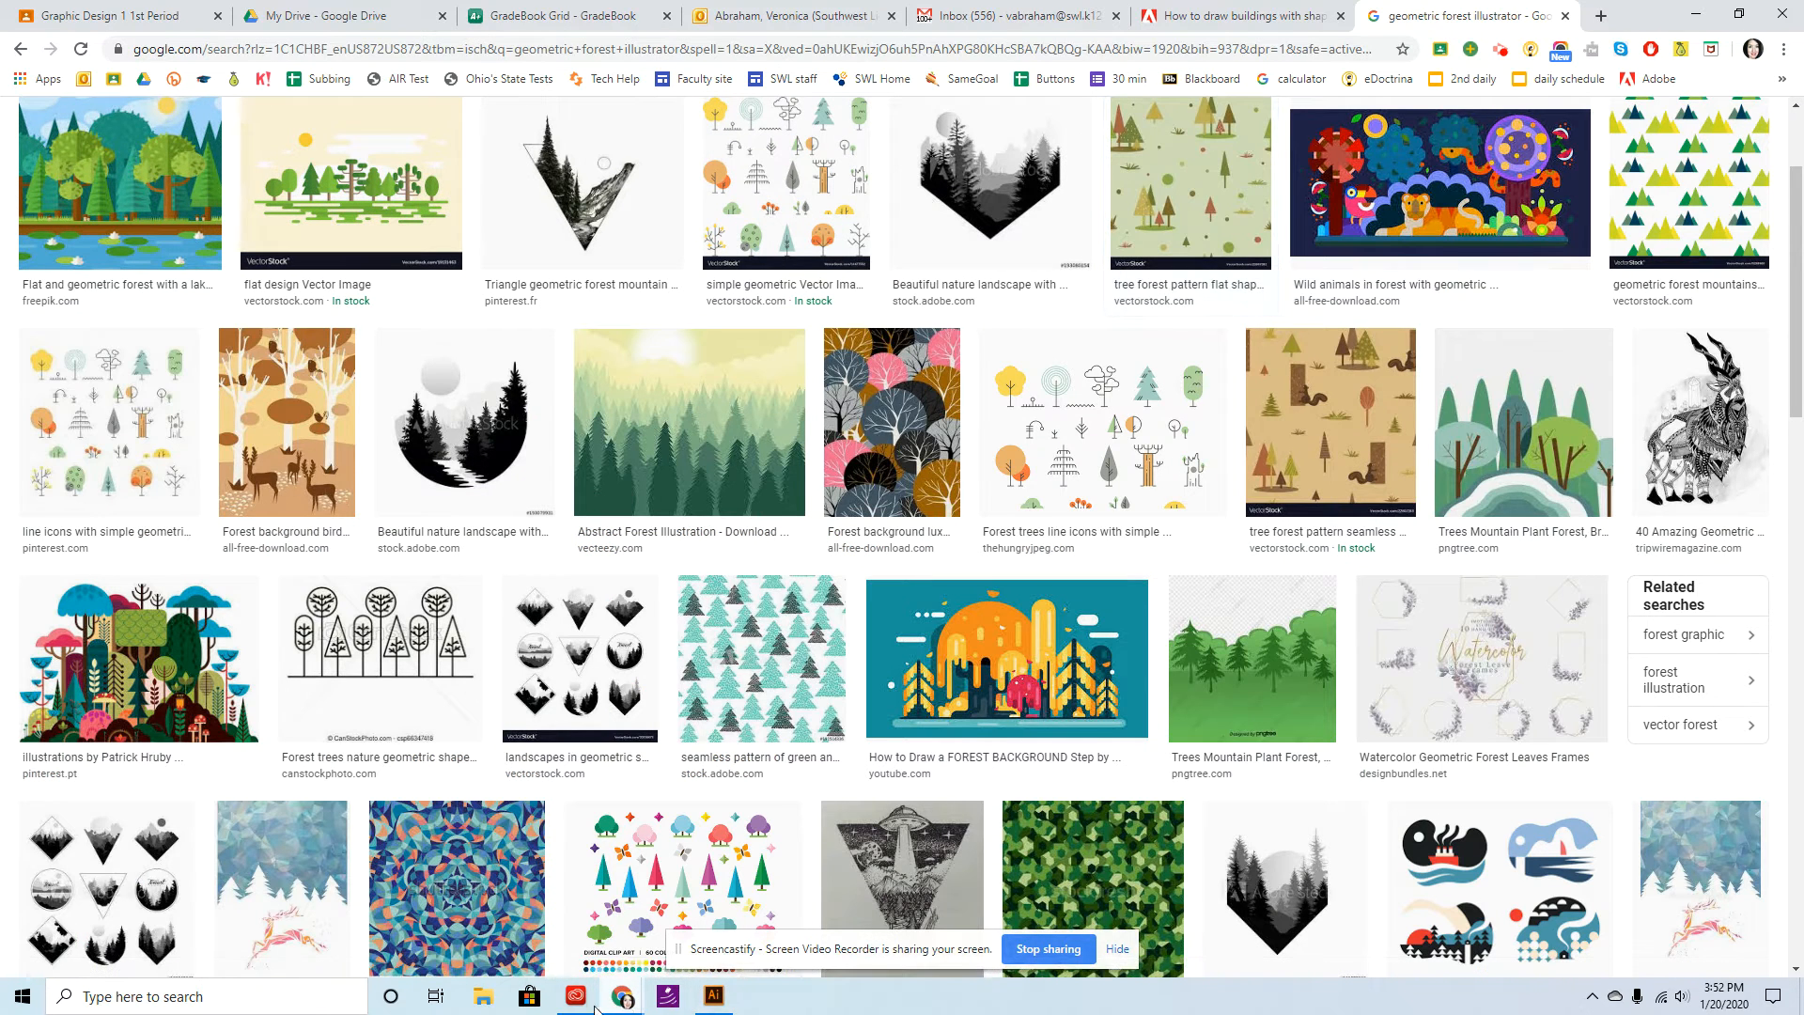
{"action": "left_click", "coordinate": [714, 995]}
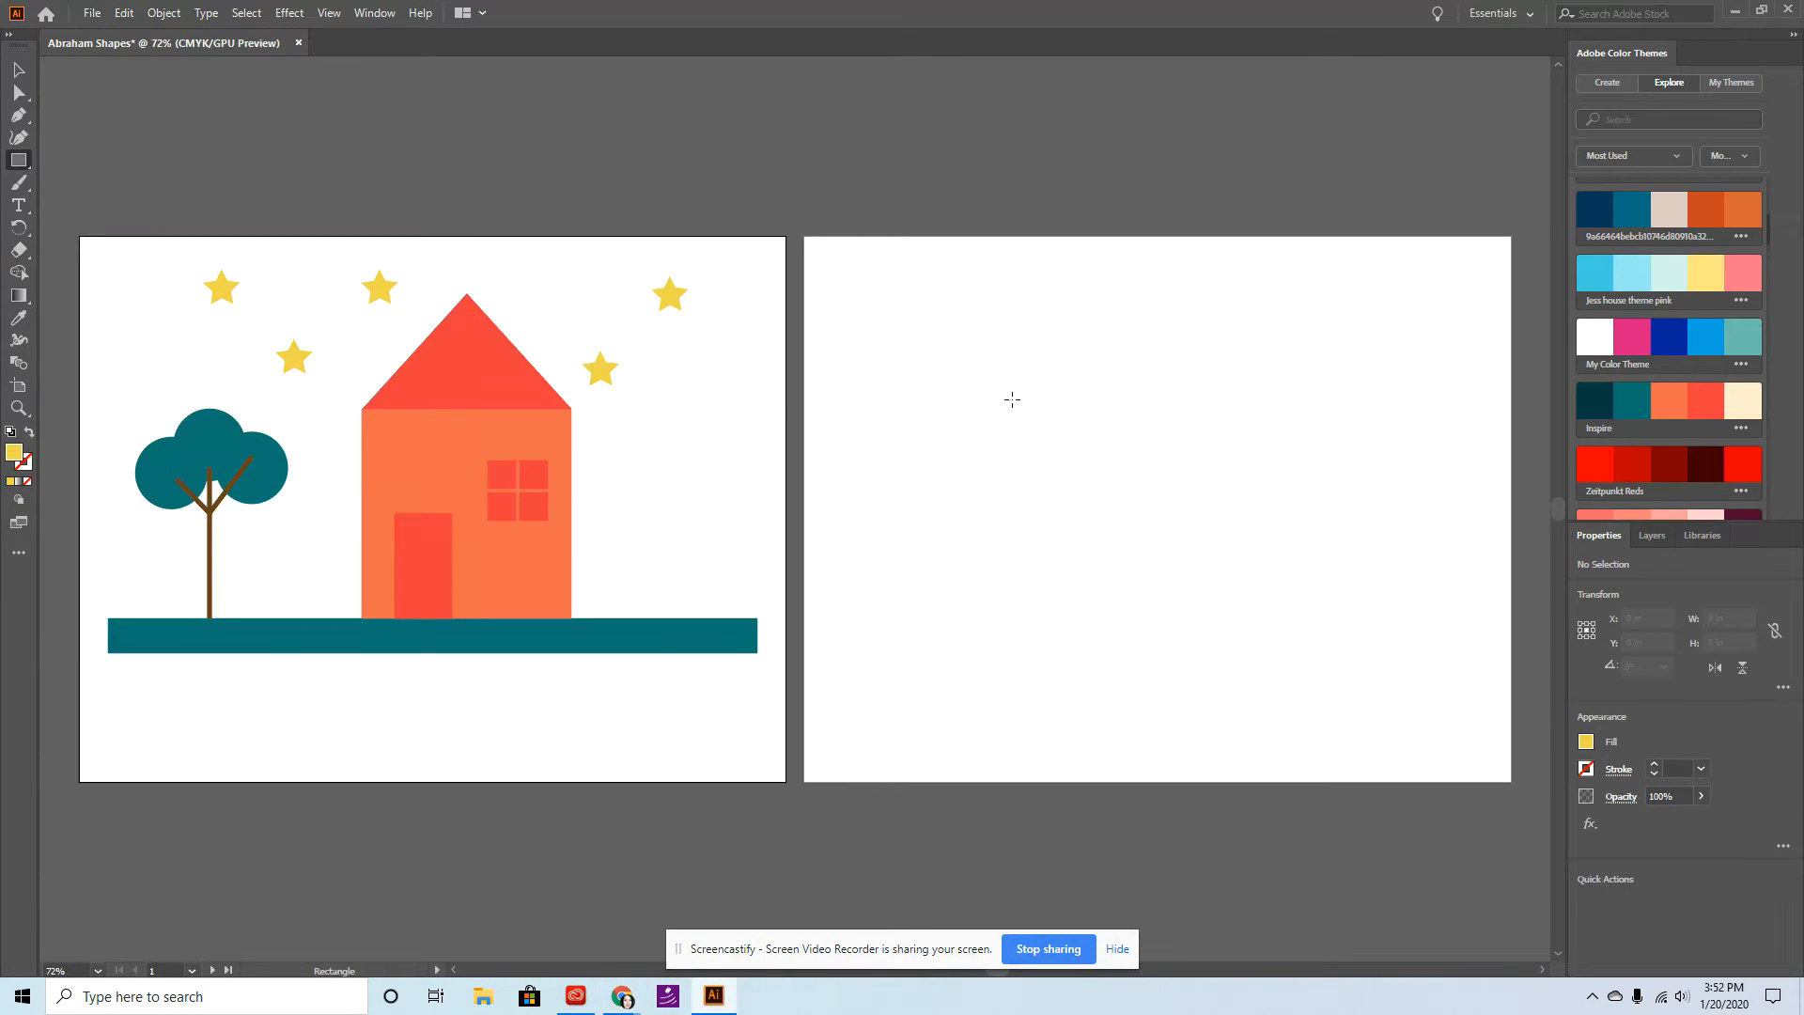